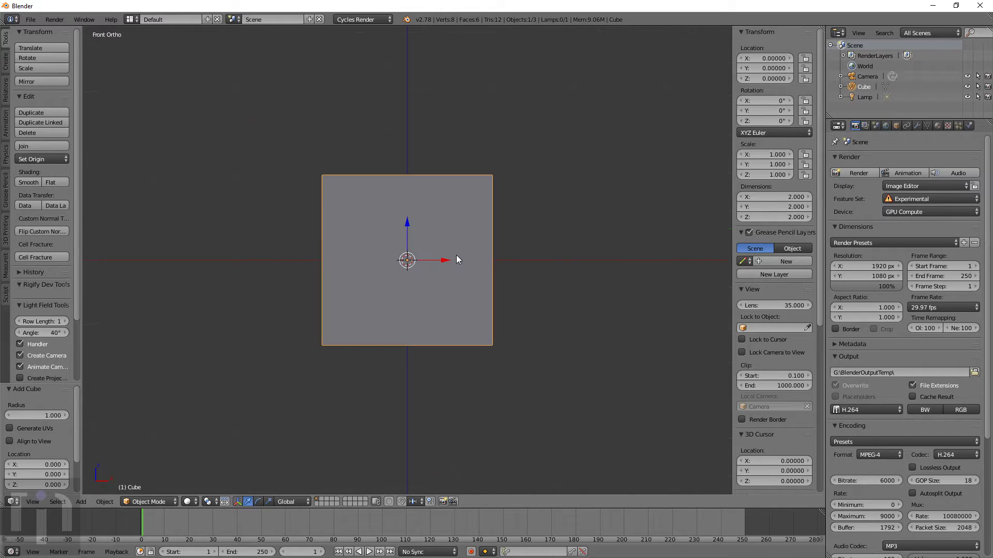
scroll(456, 255, "up", 2)
scroll(456, 255, "down", 4)
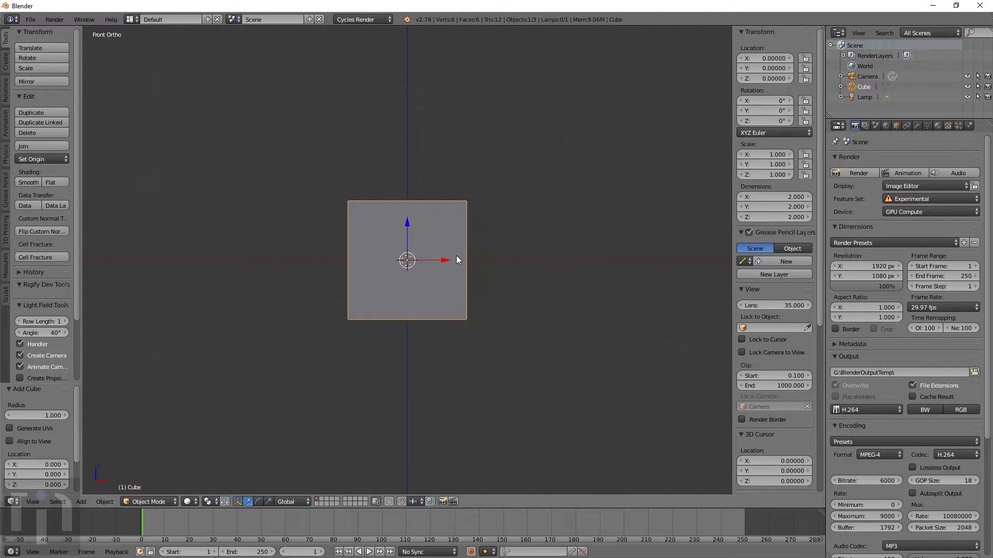
middle_click_drag(464, 287, 468, 312, "shift")
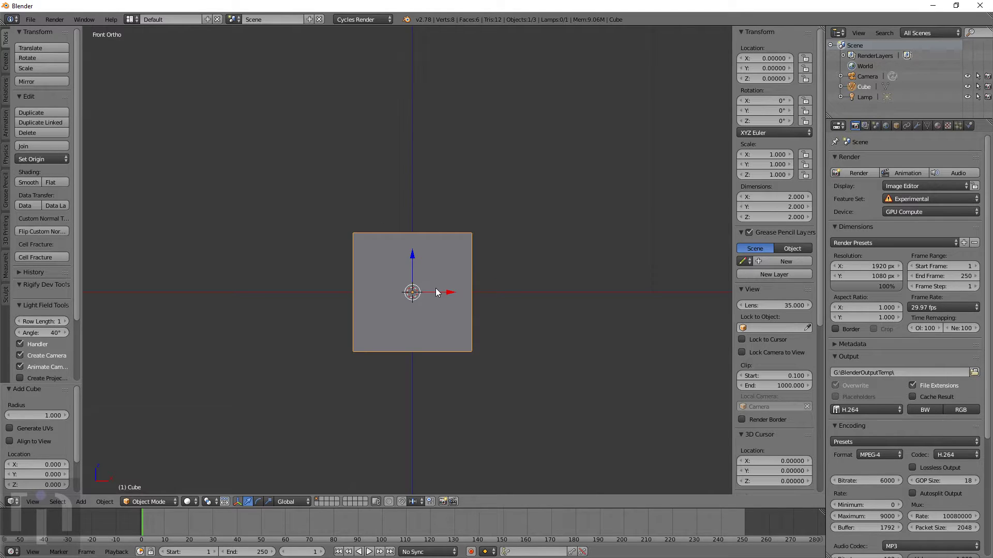
scroll(435, 292, "up", 1)
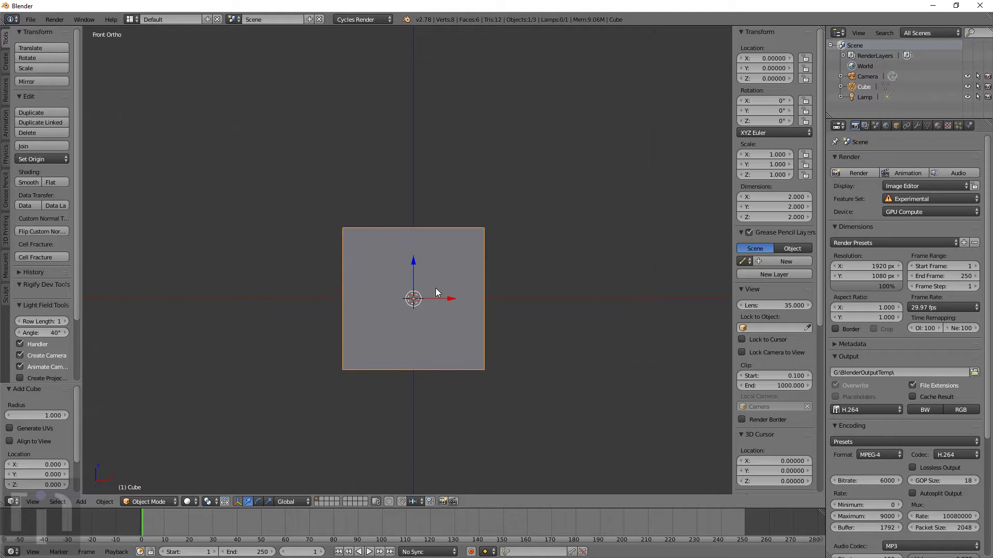
scroll(523, 299, "down", 1)
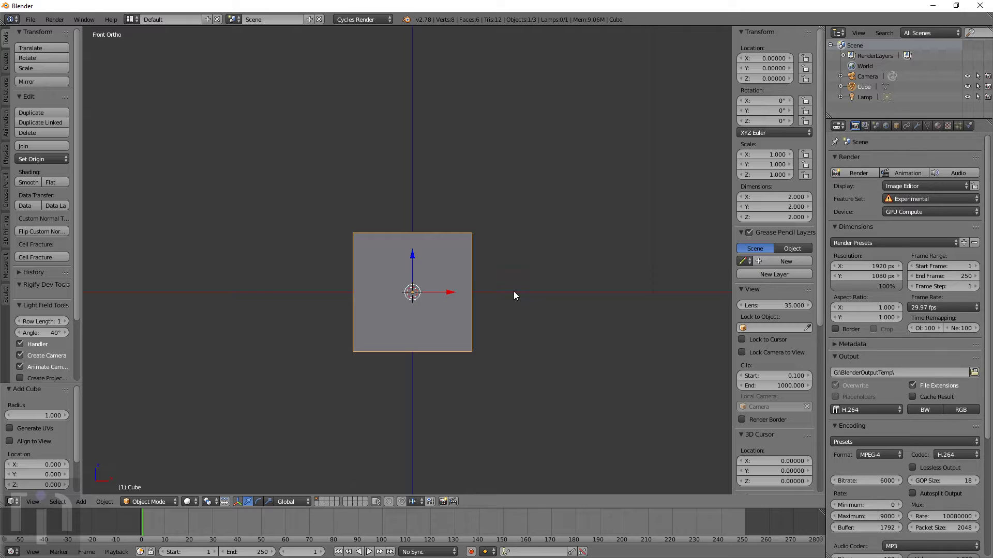
scroll(529, 263, "down", 2)
middle_click_drag(480, 278, 480, 303, "shift")
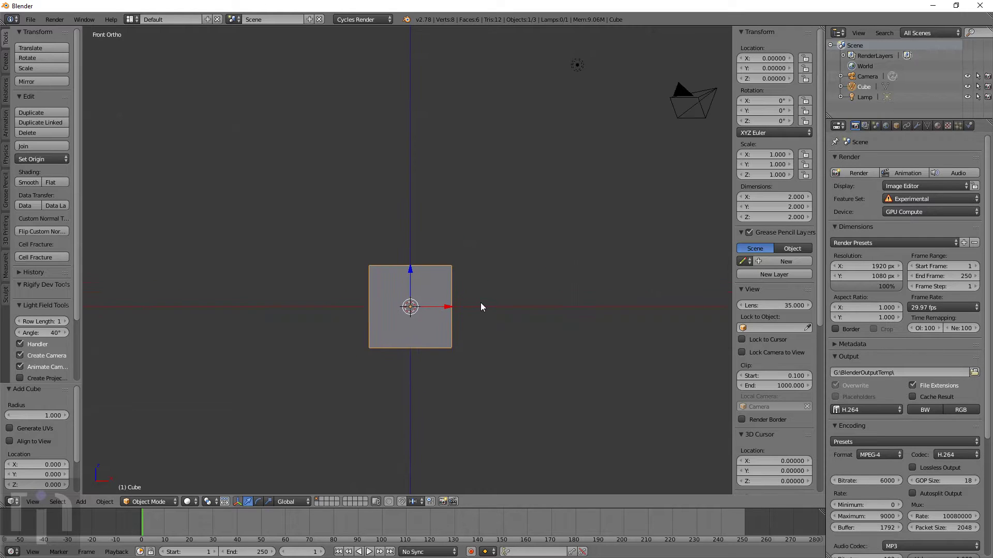
scroll(480, 302, "up", 4)
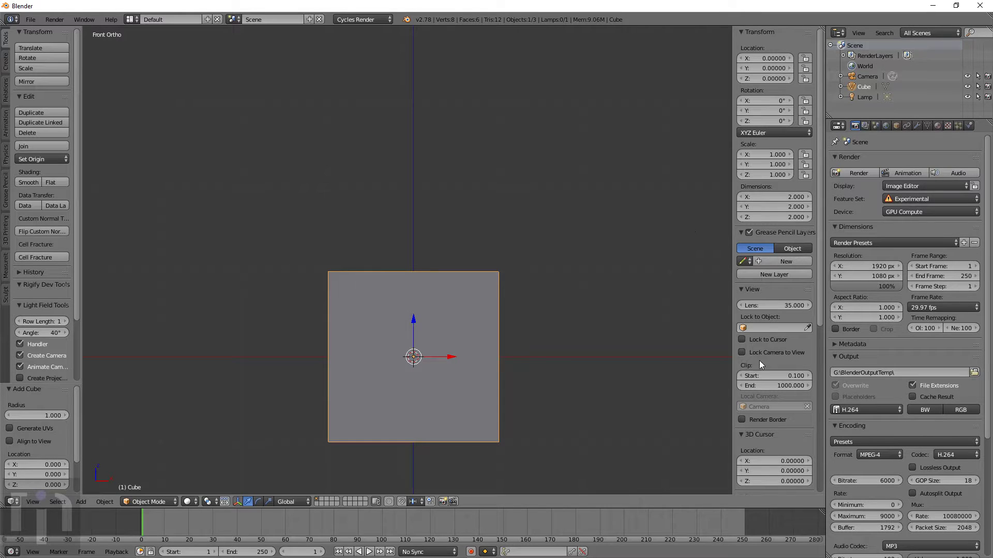
Start the Screencast Keys display for the 3D viewport
scroll(756, 357, "down", 10)
left_click(767, 488)
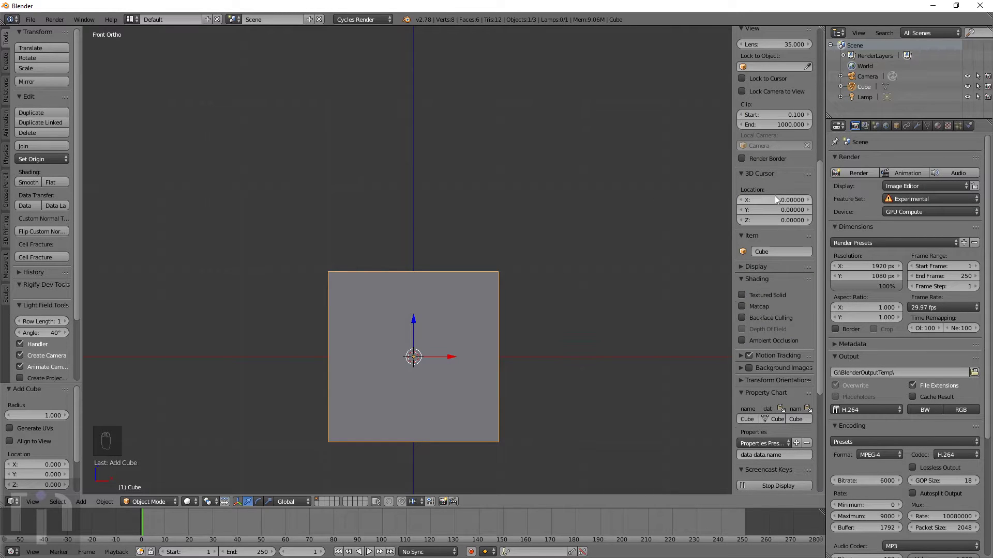
scroll(775, 195, "up", 10)
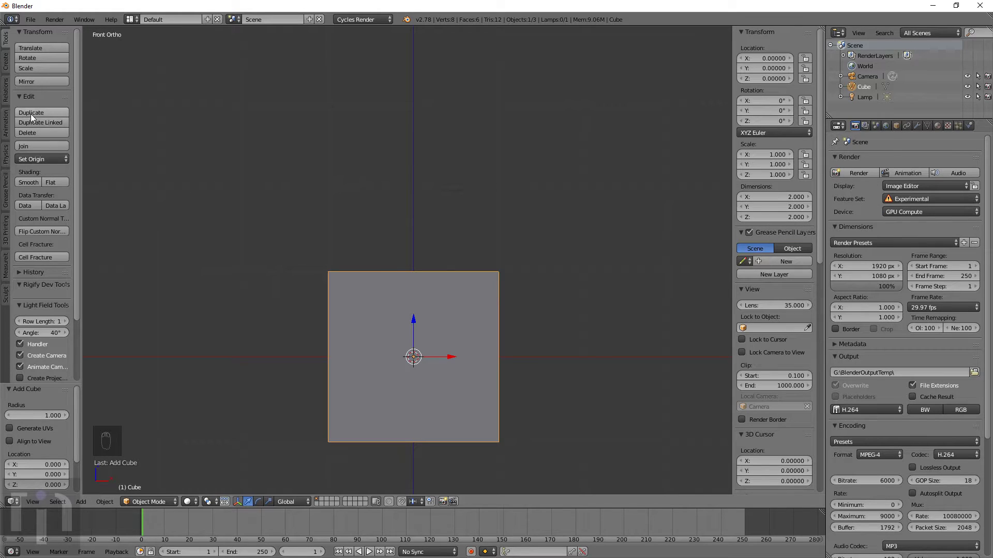
left_click(778, 197)
key("Return")
Enter Edit Mode on the cube, switch to wireframe, and circle-select only its four bottom vertices
key("Tab")
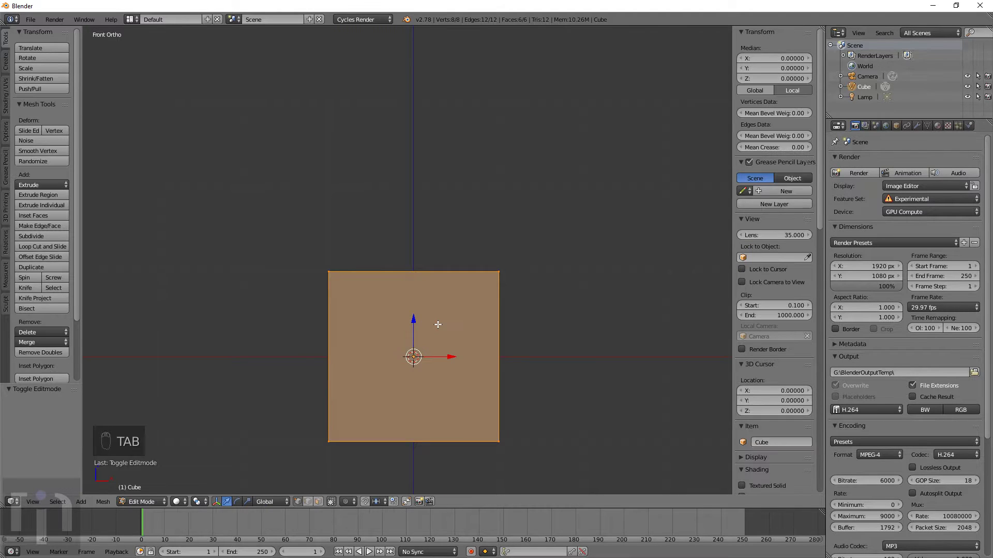
key("a")
key("a")
key("z")
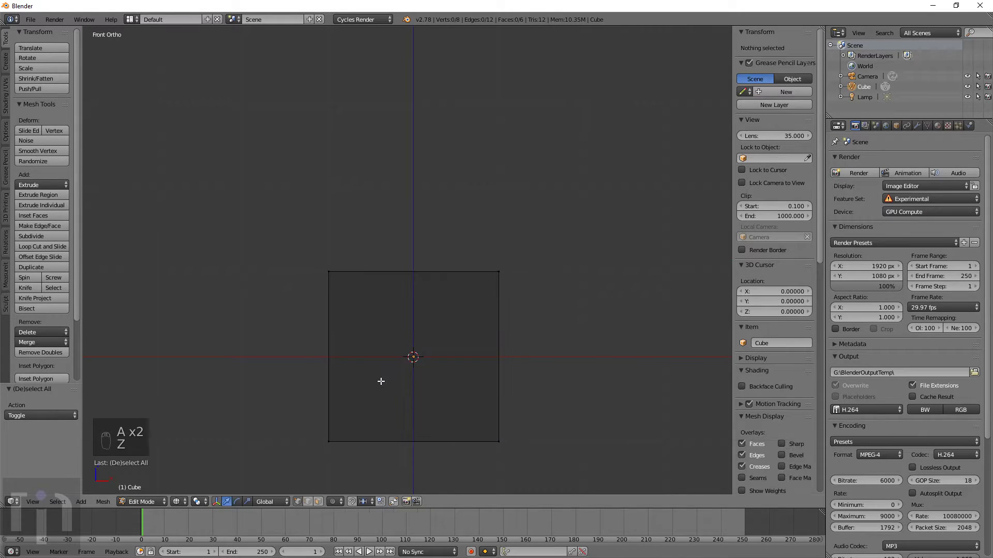
key("c")
scroll(362, 442, "down", 10)
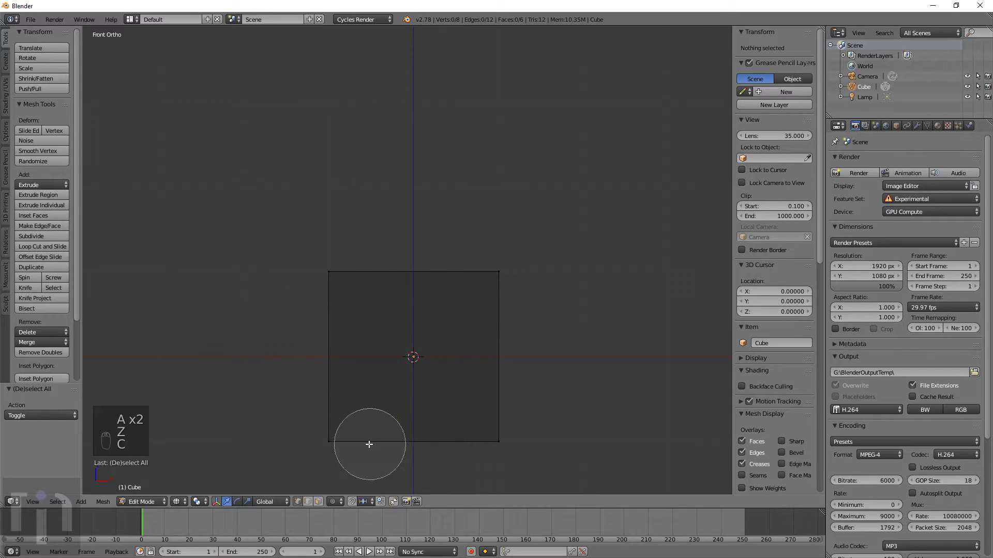
mouse_move(341, 448)
left_mouse_down()
mouse_move(327, 436)
mouse_move(492, 436)
left_mouse_up()
right_click(505, 432)
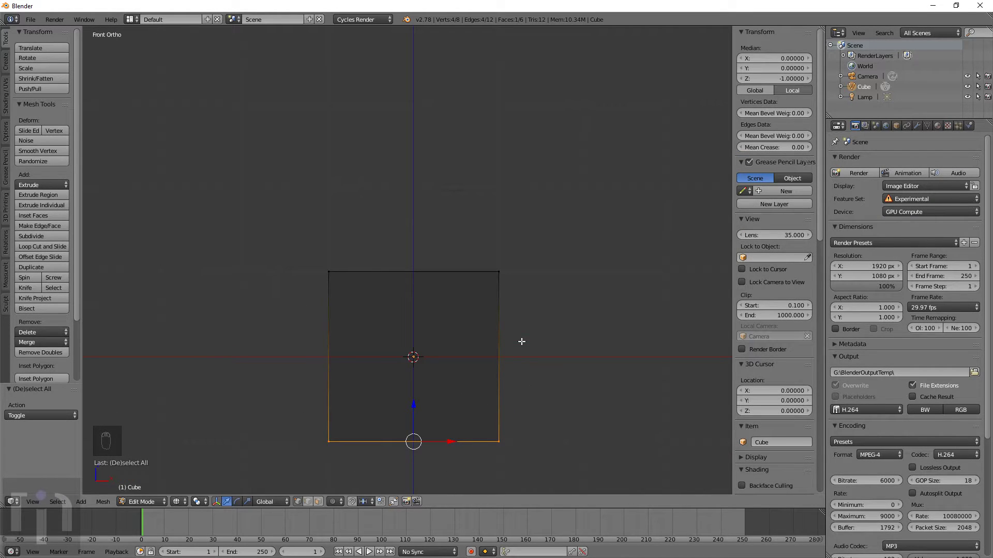
Snap the 3D cursor to the selected bottom vertices of the cube
key("shift+s")
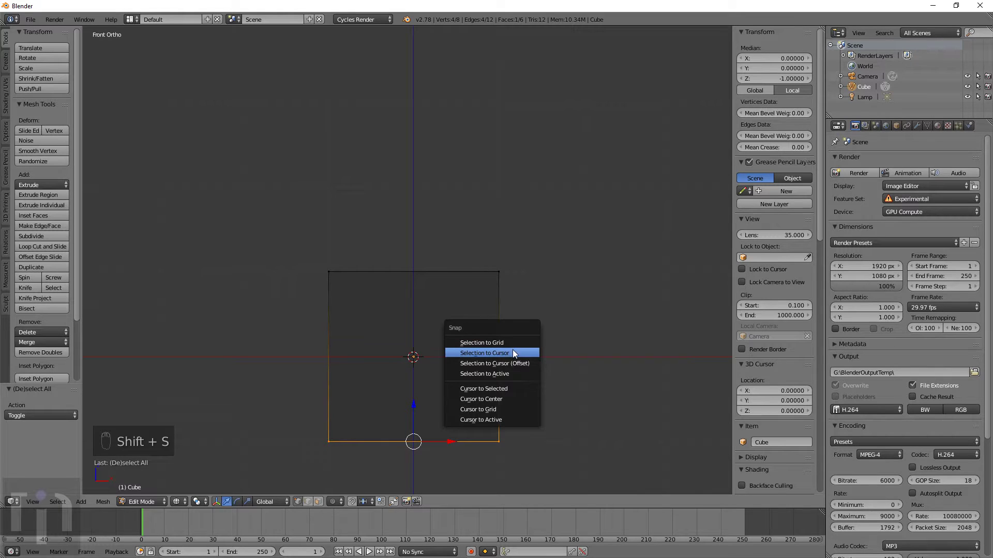
left_click(499, 389)
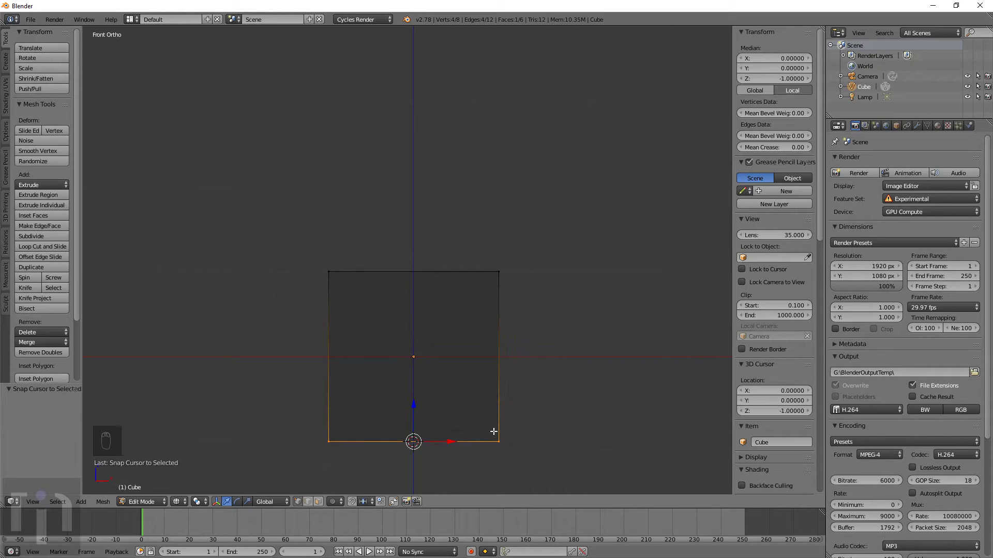
middle_click_drag(487, 437, 473, 463)
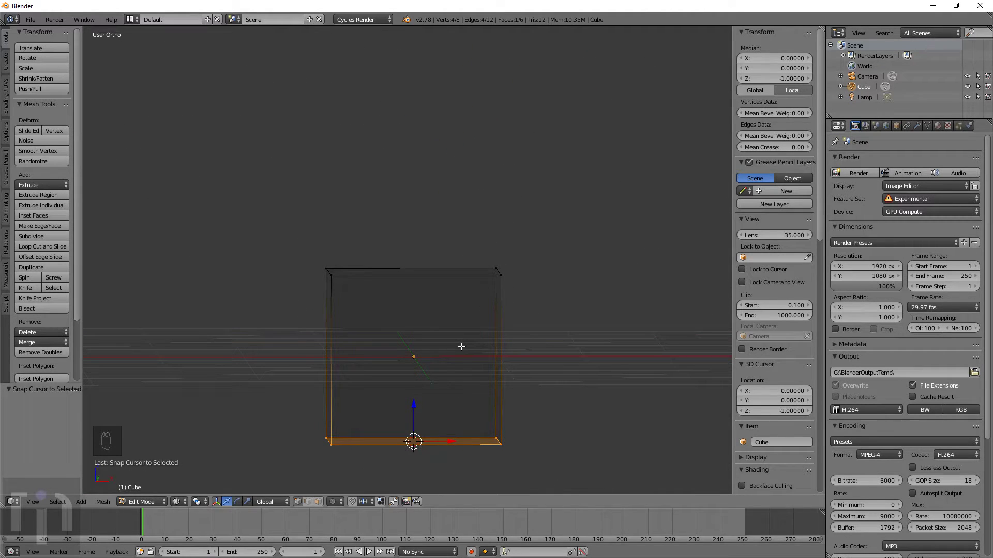
Return to Object Mode and set the cube's origin to the 3D cursor at its base
key("Tab")
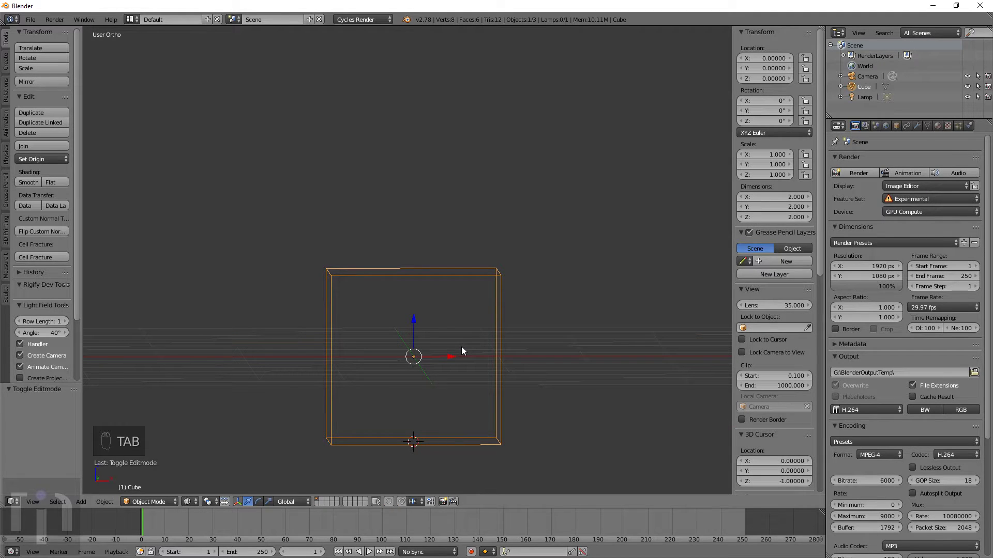
key("space")
type("set origin")
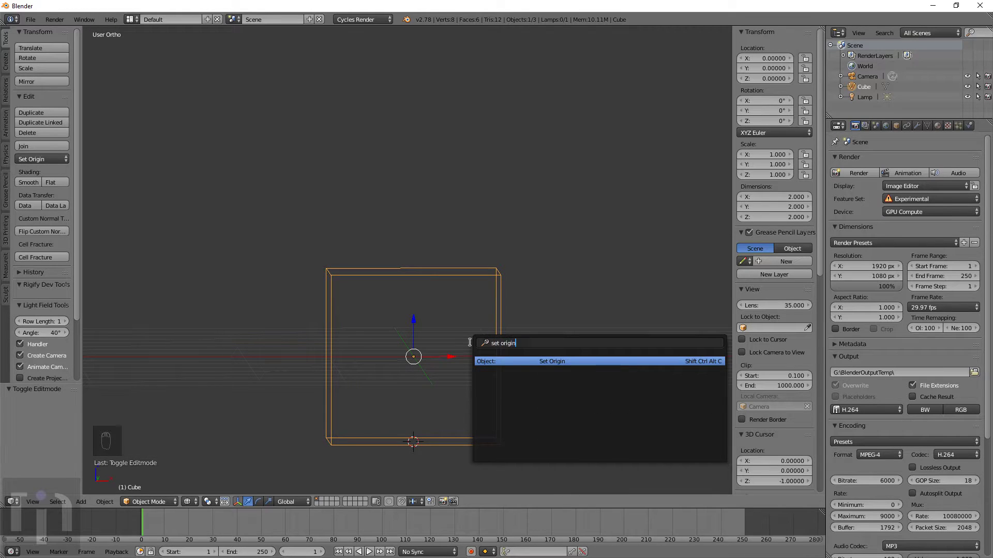
key("Return")
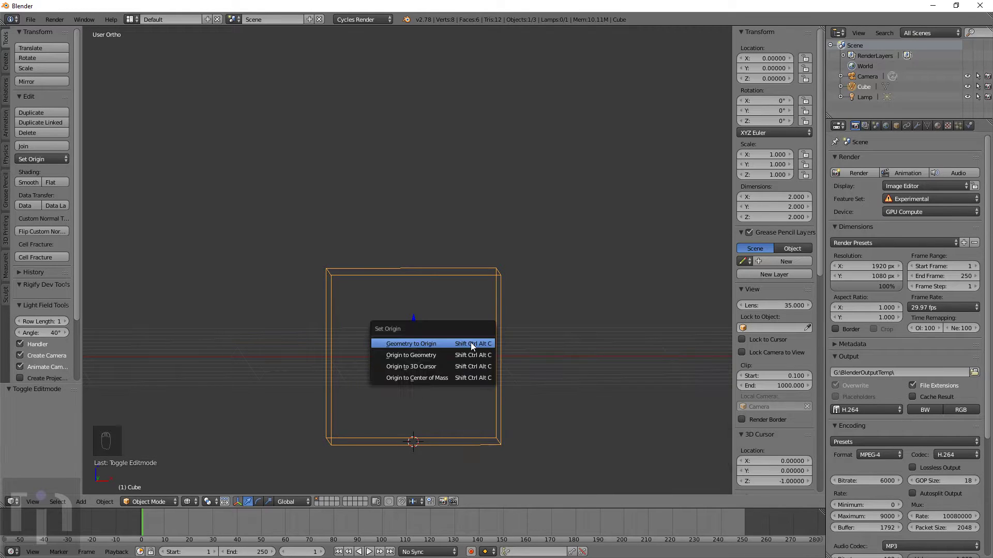
left_click(442, 366)
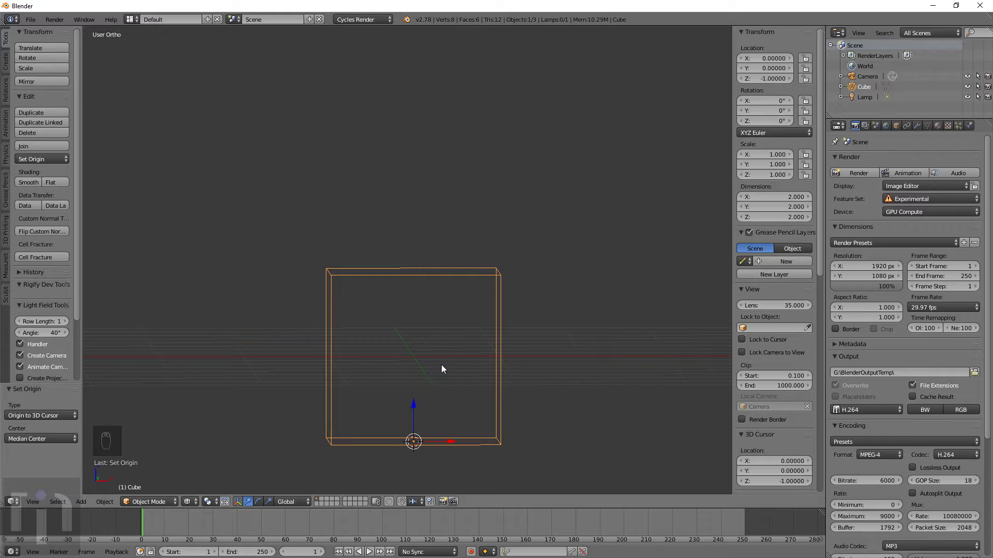
key("space")
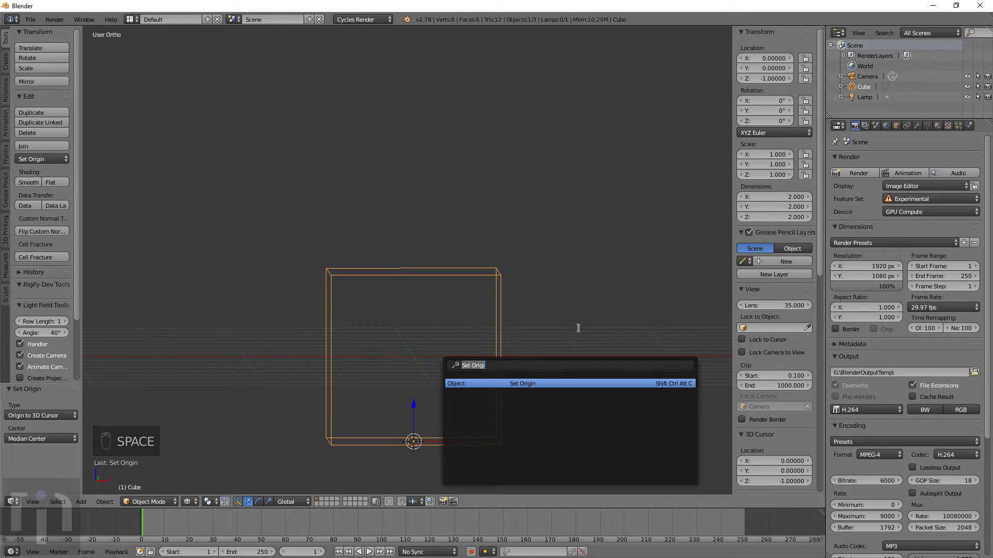
key("Escape")
scroll(439, 339, "up", 2)
scroll(437, 339, "down", 2)
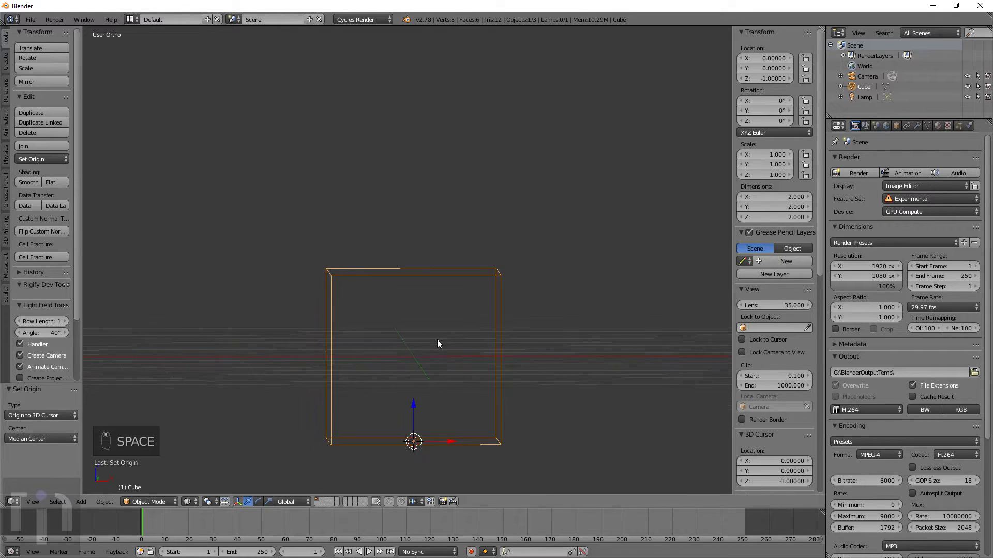
In the front view, snap the 3D cursor back to the centre of the scene
key("KP_1")
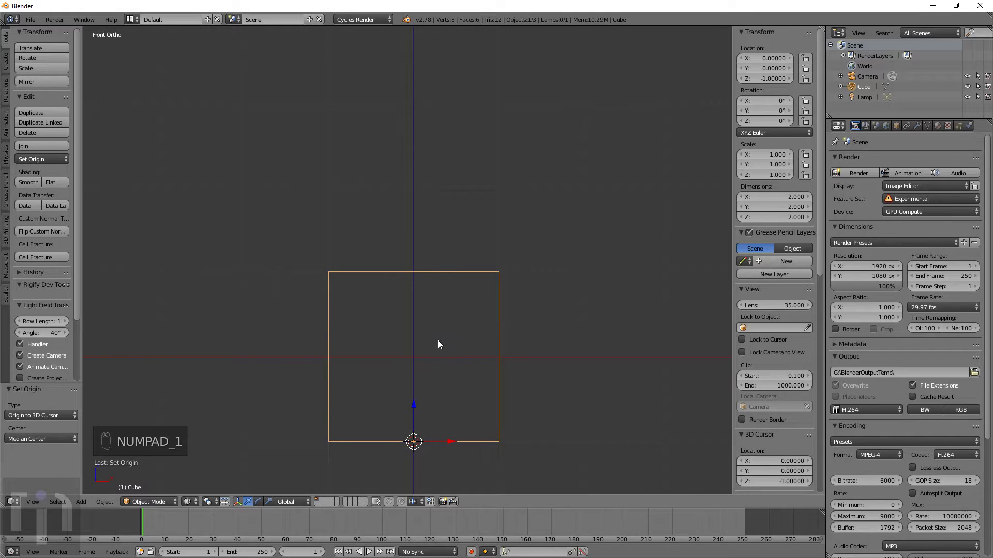
key("shift+s")
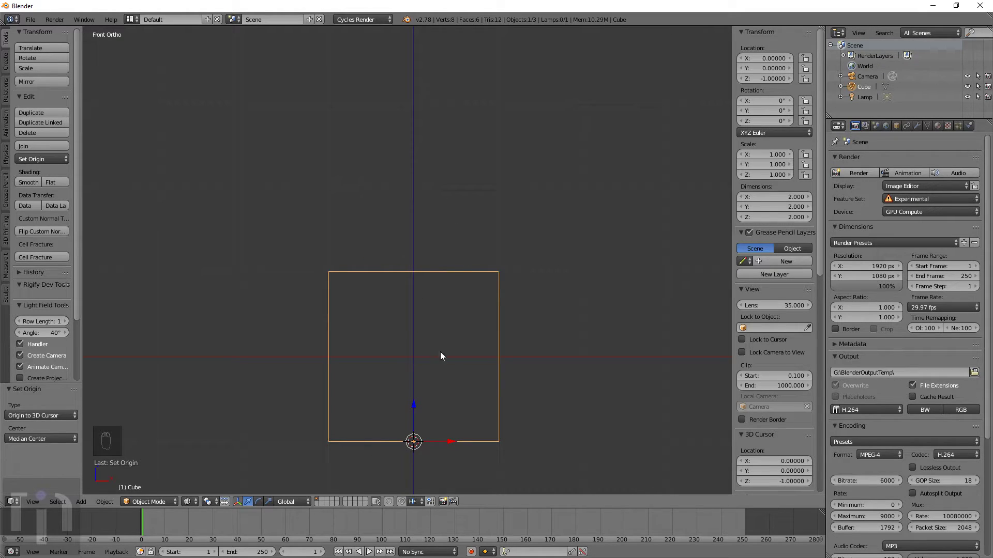
key("shift+s")
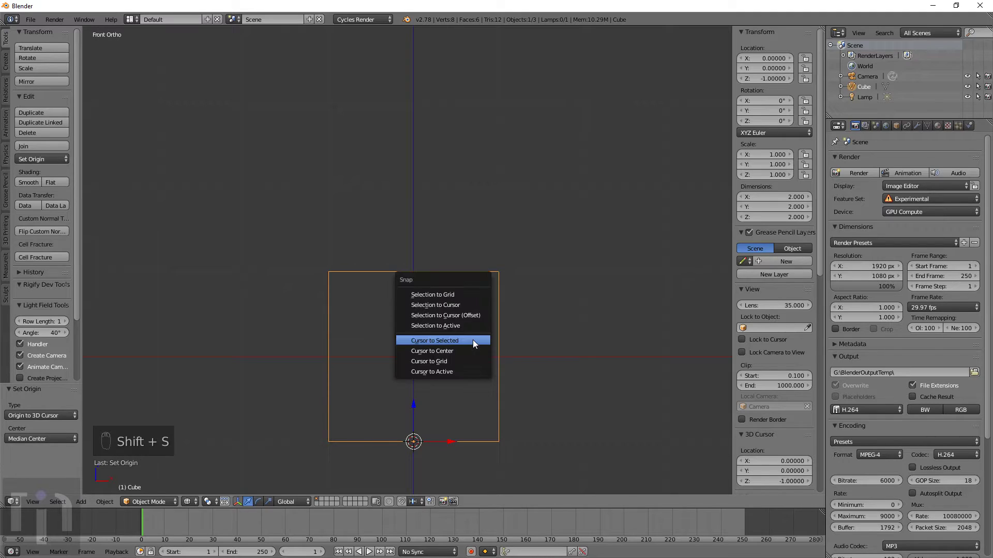
left_click(470, 351)
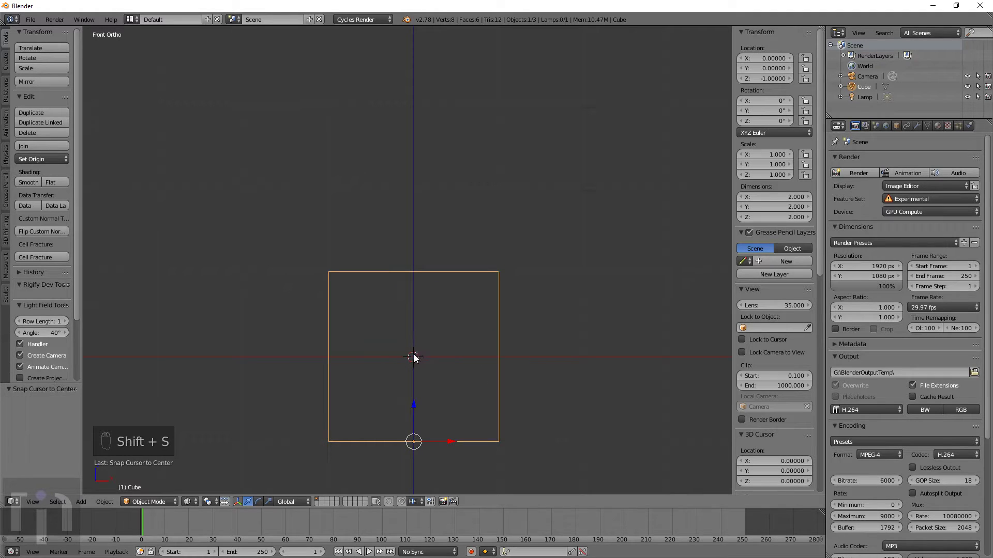
Snap the cube to the 3D cursor so that its base rests at the world origin
key("shift+s")
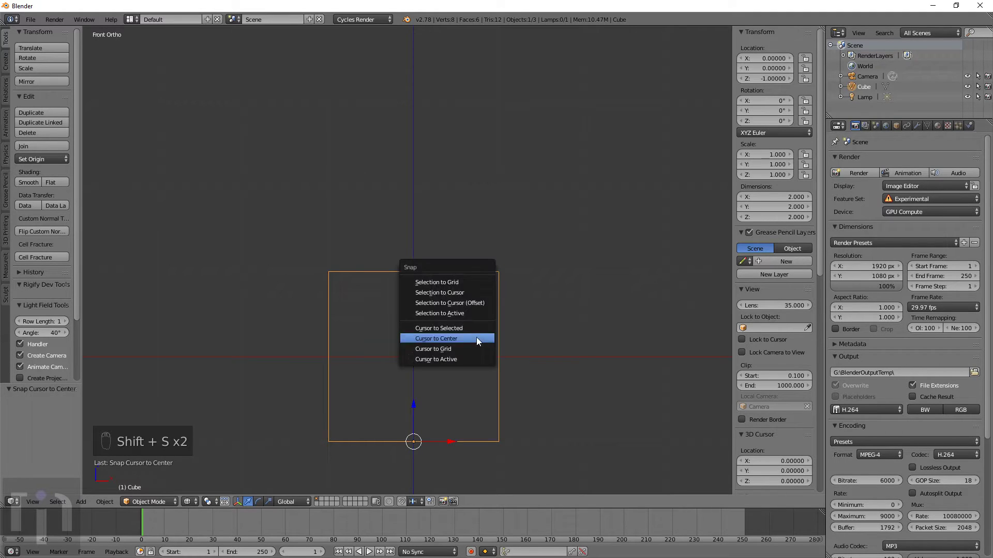
left_click(464, 292)
scroll(479, 291, "up", 3)
scroll(486, 287, "down", 1)
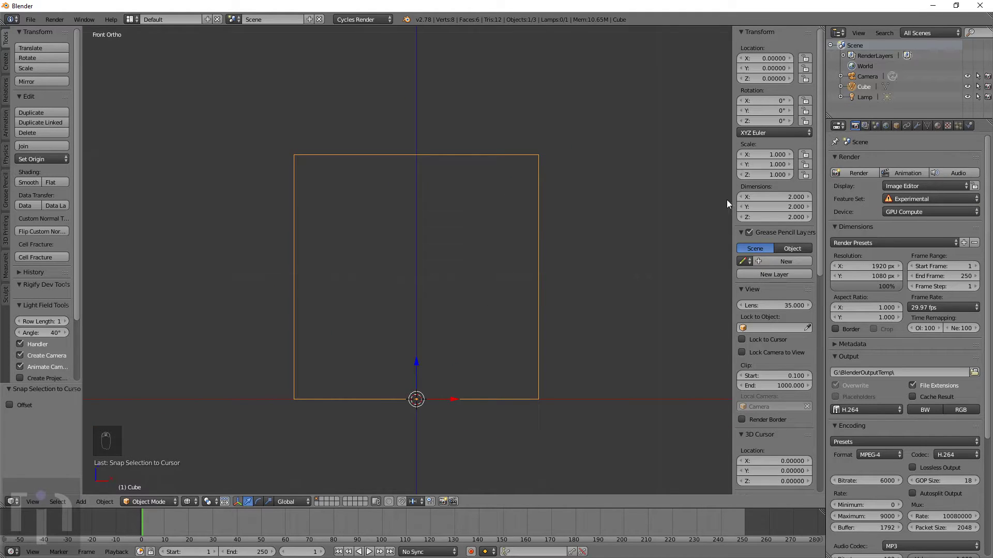
Set both the X and Y dimensions of the cube to .23*25.4
left_click(771, 197)
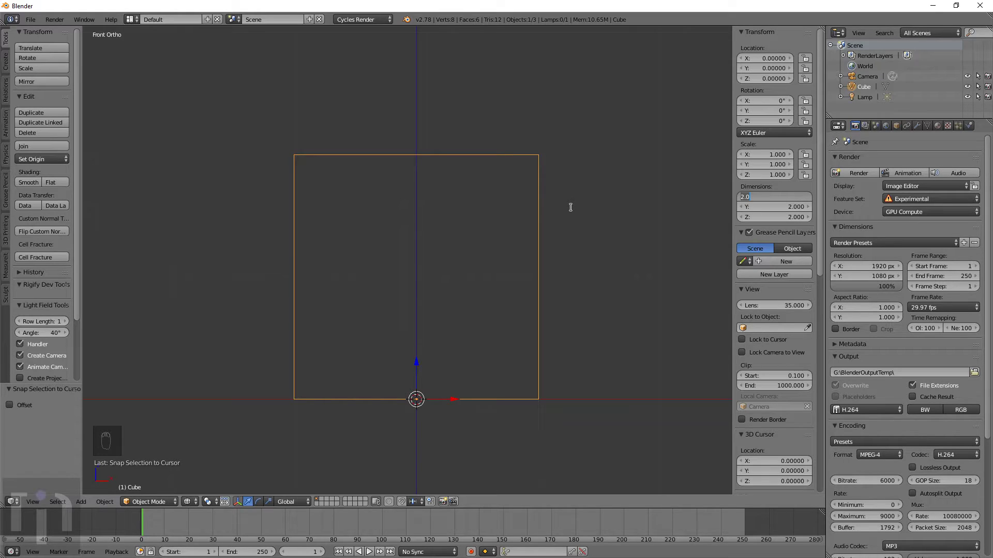
key("BackSpace")
type(".23*25.4")
key("Tab")
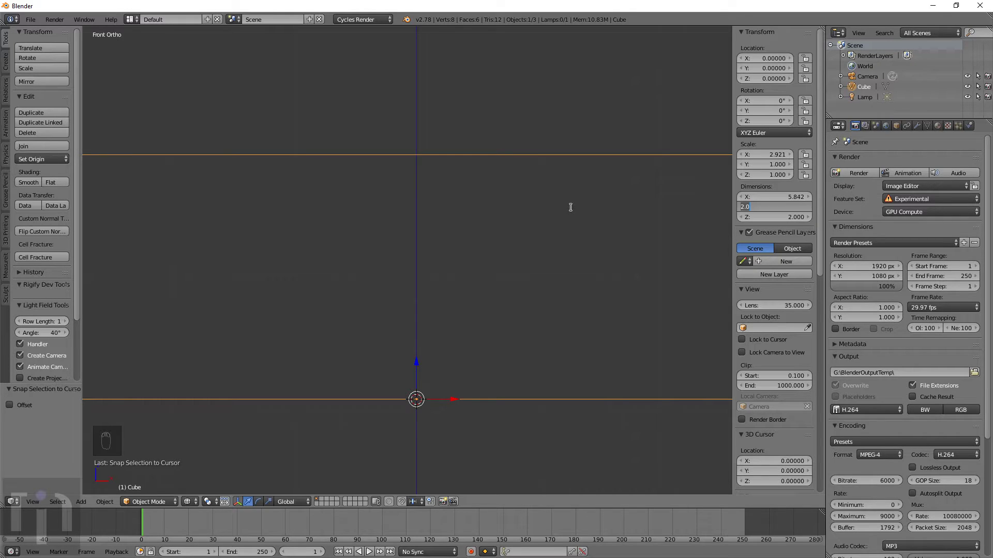
type(".23*25.4")
key("Return")
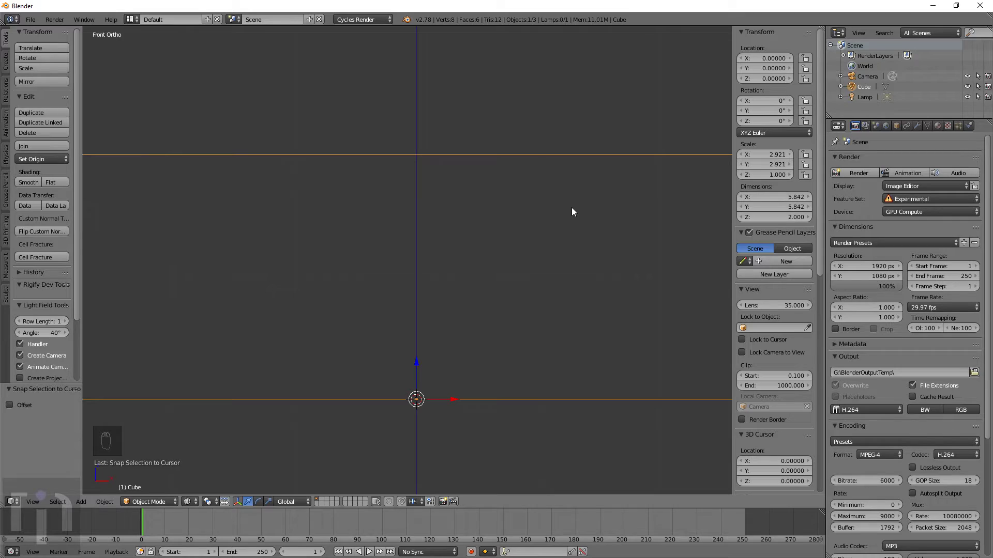
Set the cube's Z dimension to 43.18
left_click(747, 219)
type("17")
key("BackSpace")
key("Return")
scroll(510, 248, "down", 8)
scroll(420, 201, "down", 5)
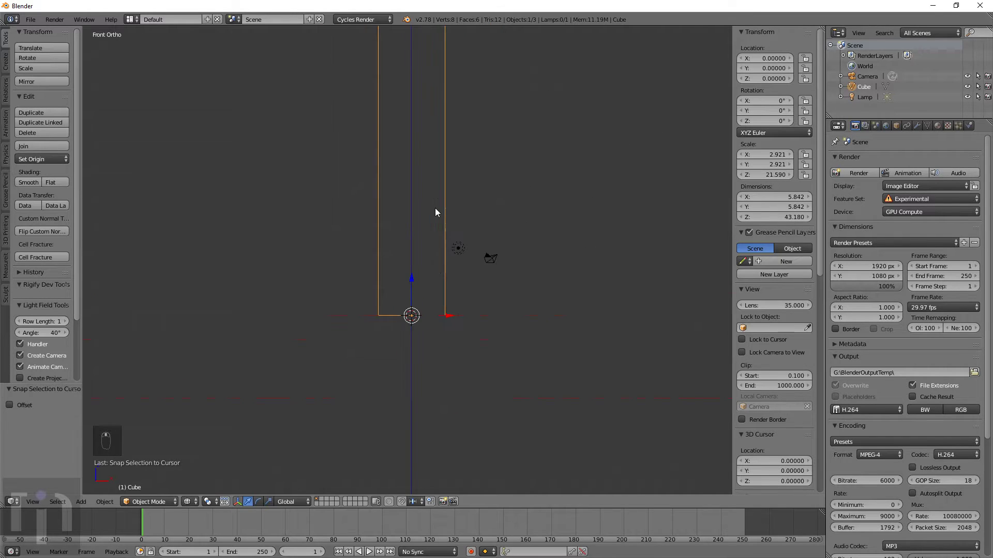
middle_click_drag(458, 239, 454, 186)
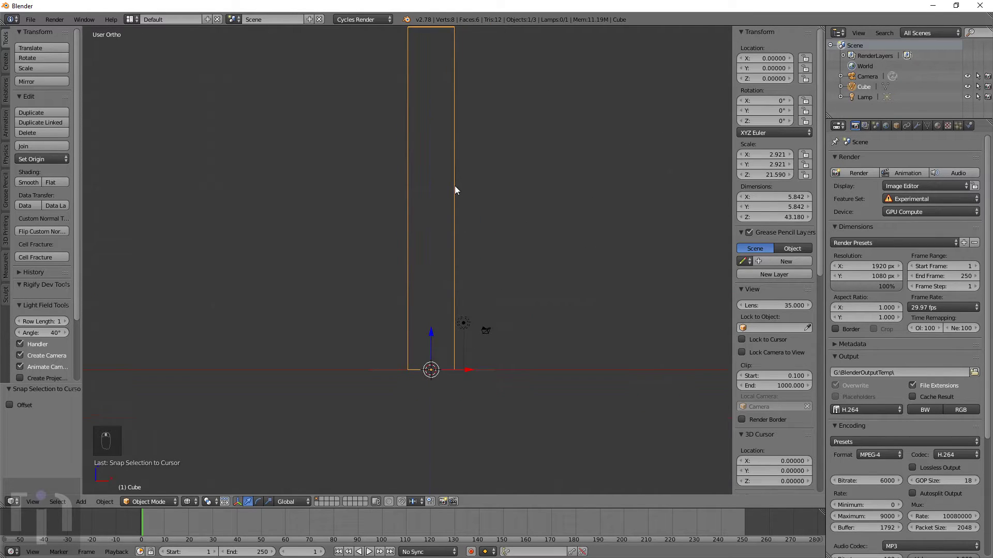
key("KP_1")
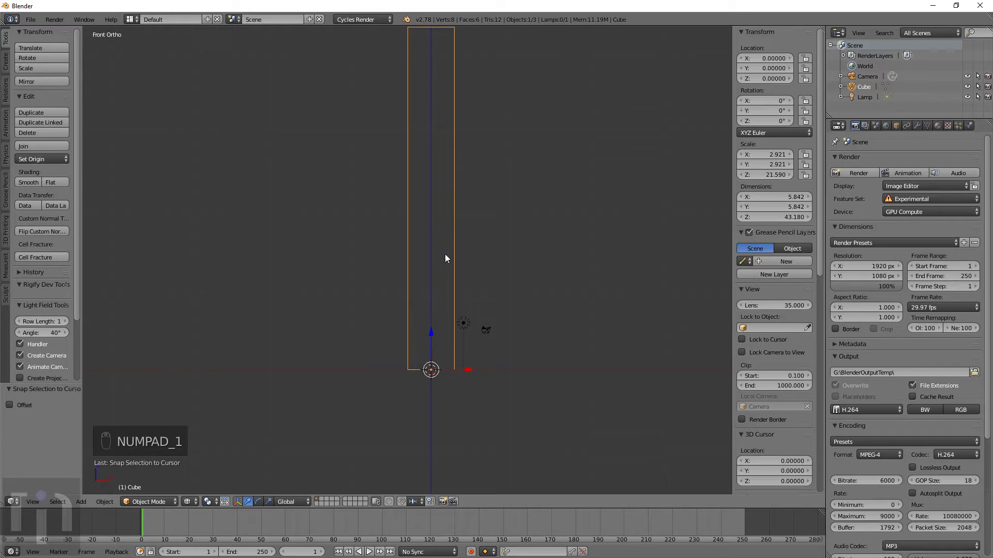
scroll(454, 288, "up", 5)
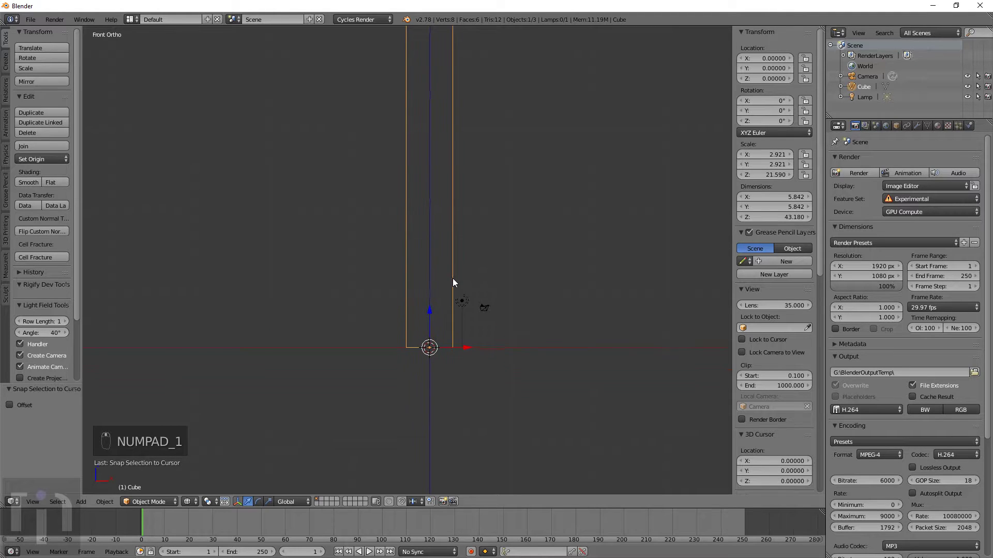
scroll(477, 299, "down", 3)
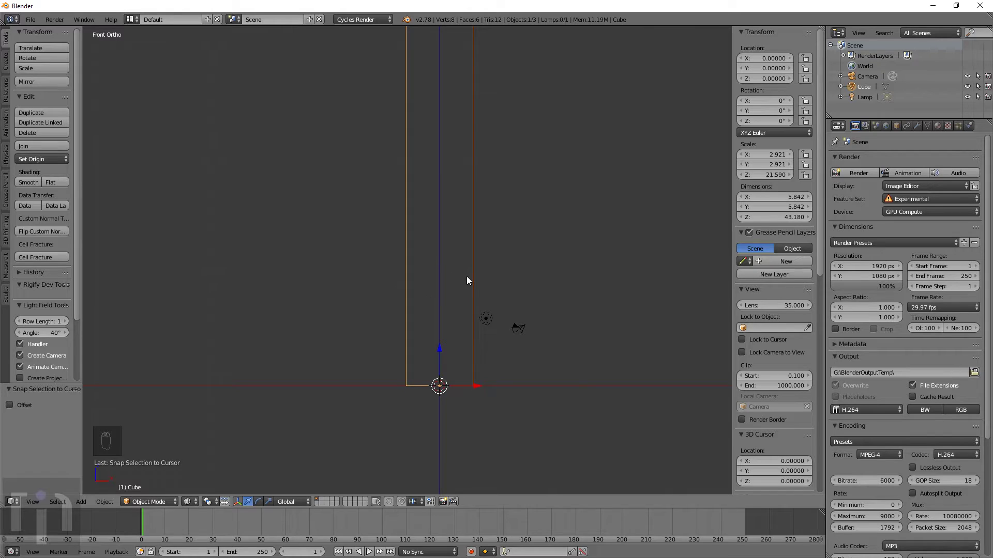
Duplicate the tall block in place and set the copy's X dimension to 12.7
key("shift+d")
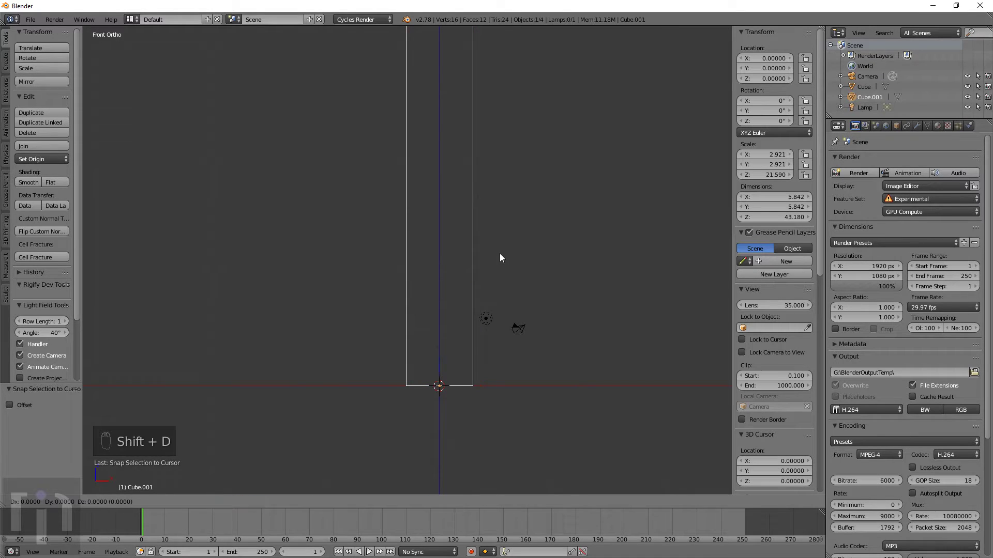
right_click(500, 253)
left_click(777, 198)
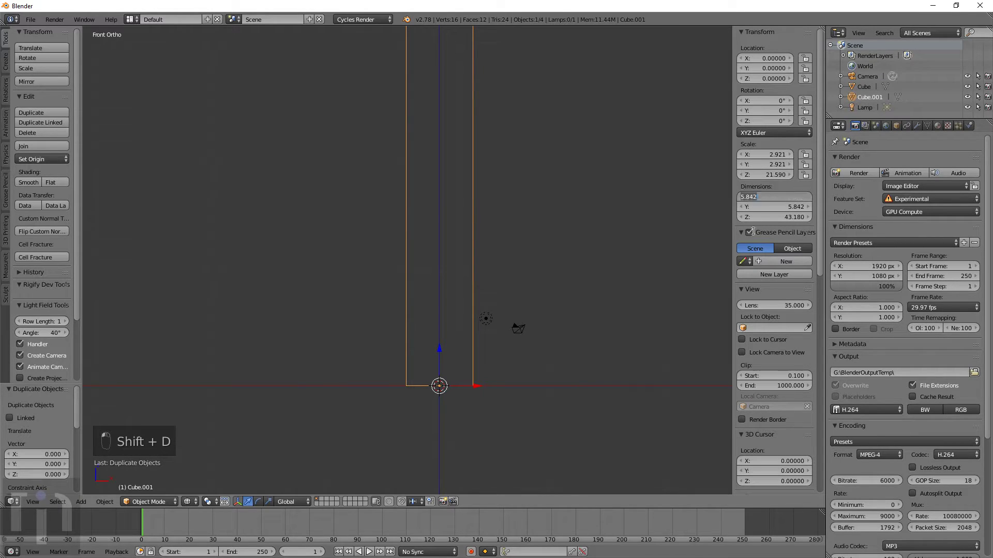
type("5*2")
key("Return")
Set the copy's Y and Z dimensions to 12.7 to make it a cube
left_click(764, 204)
type("127")
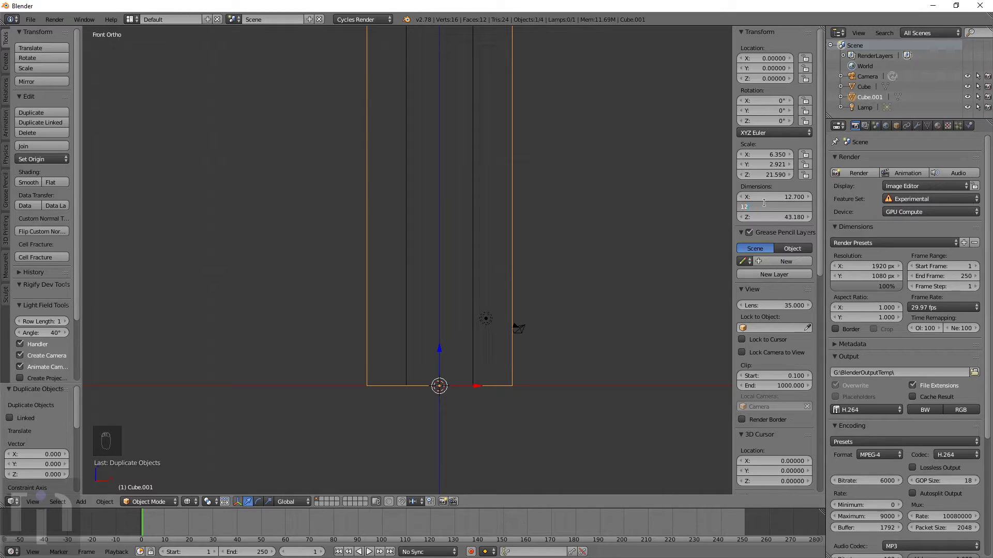
type("7")
key("Tab")
type("12.7")
key("Return")
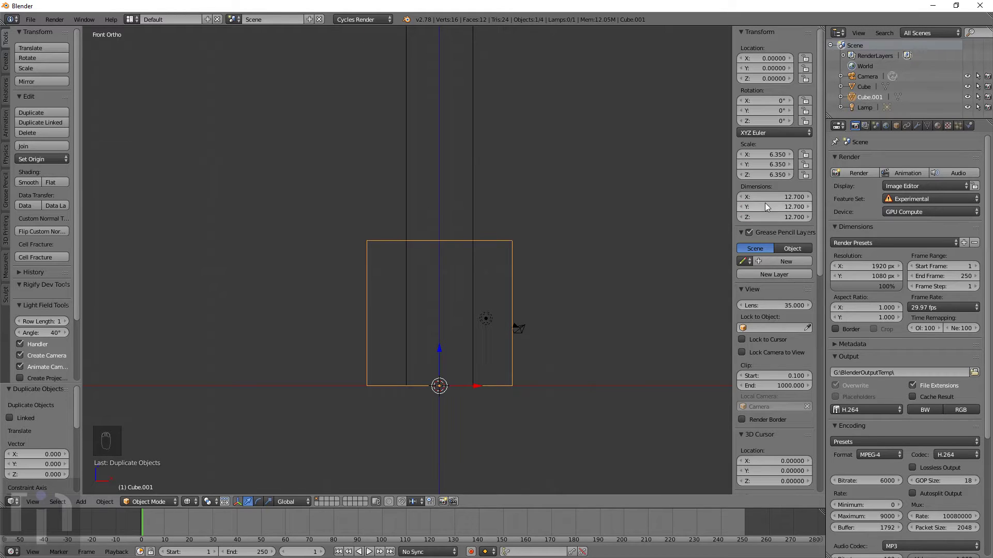
In the top view, move the 12.7 cube diagonally off the block's centre to about X 7.33, Y 7.09
key("KP_7")
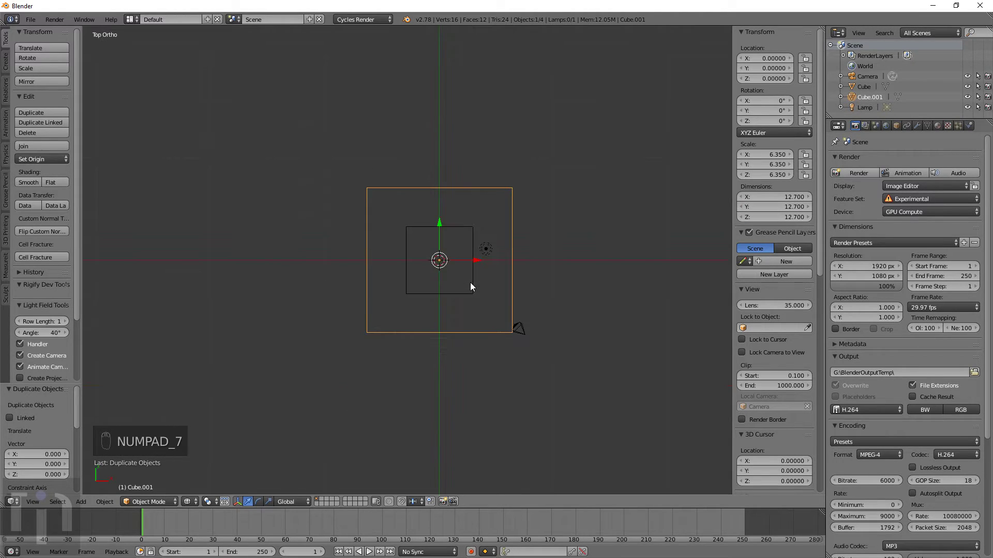
scroll(470, 283, "up", 4)
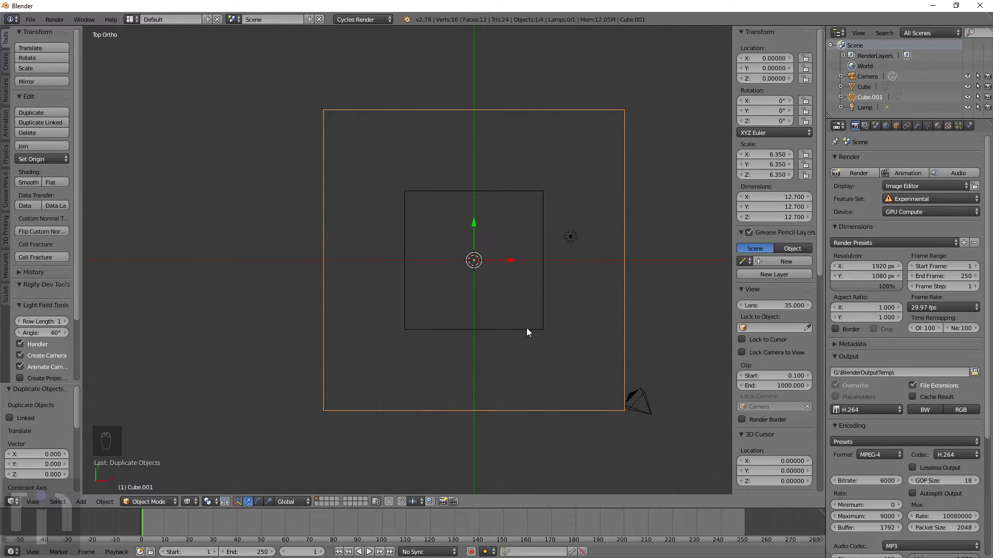
key("g")
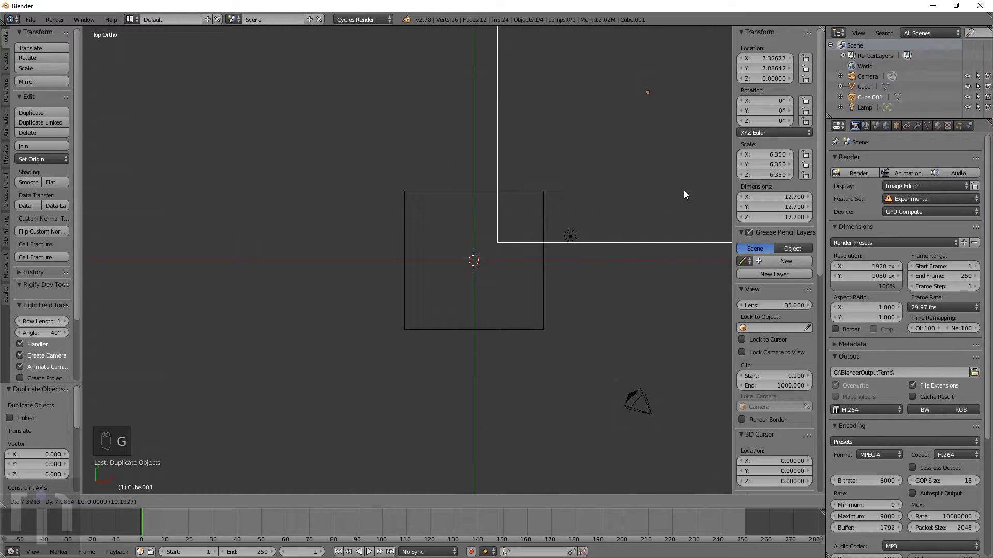
left_click(683, 195)
Duplicate the offset cube and place the copy over the tall block at about X 1.83, Y 1.74
middle_click_drag(585, 246, 540, 272, "shift")
scroll(578, 315, "up", 7)
middle_click_drag(578, 315, 479, 280, "shift")
scroll(554, 251, "down", 5)
scroll(557, 243, "down", 5)
key("shift+d")
left_click(486, 306)
scroll(487, 302, "up", 4)
In Edit Mode, circle-select the new copy's corner vertices at minimum X and Y and snap the 3D cursor to them
key("Tab")
scroll(488, 298, "down", 5)
key("a")
key("a")
key("c")
left_click(345, 337)
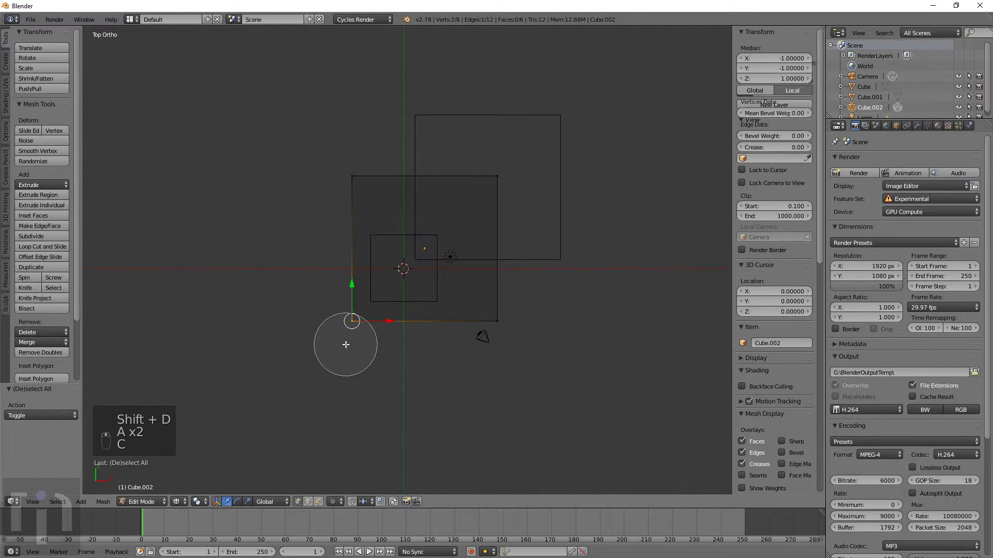
right_click(436, 328)
scroll(436, 329, "up", 3)
key("space")
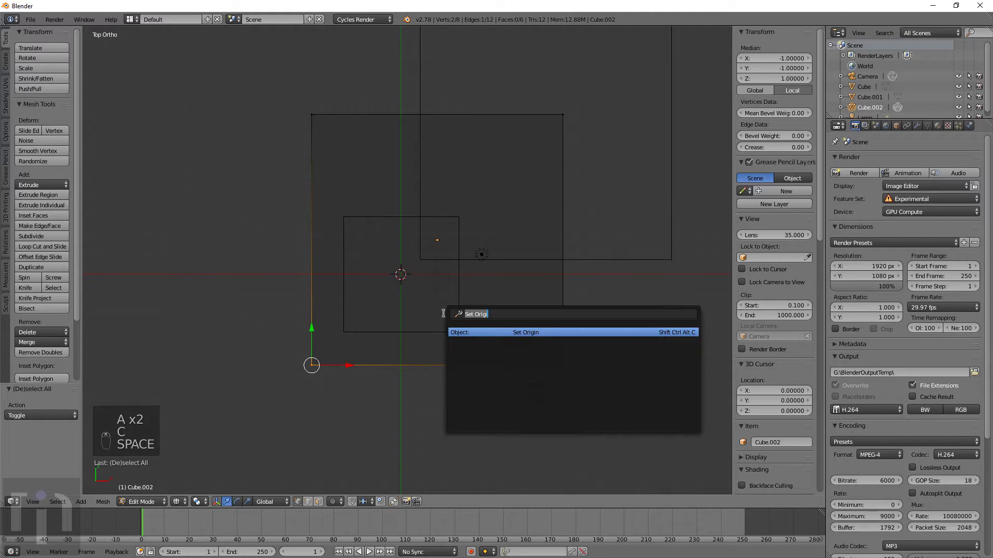
key("shift+s")
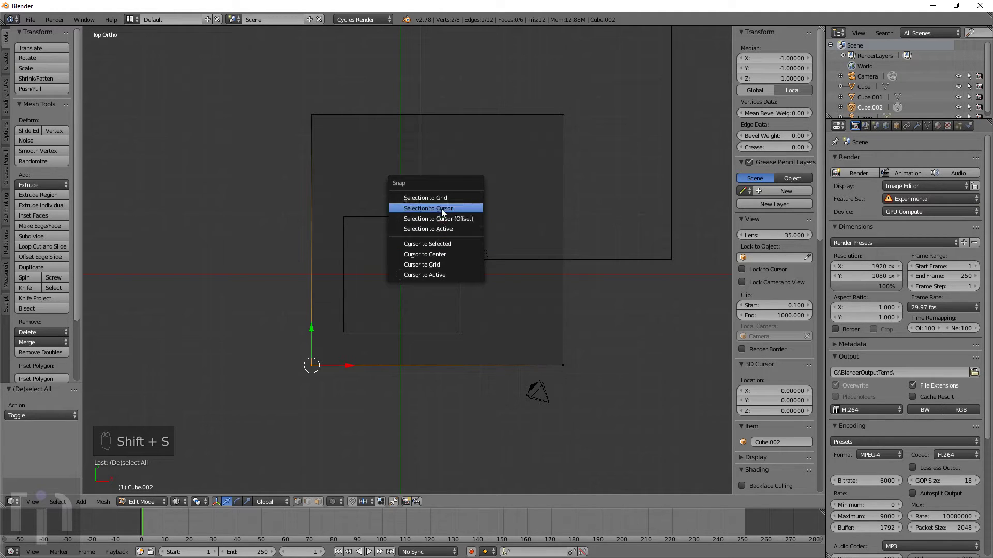
left_click(443, 244)
Return to Object Mode and set the copy's origin to the 3D cursor at its corner
key("Tab")
key("space")
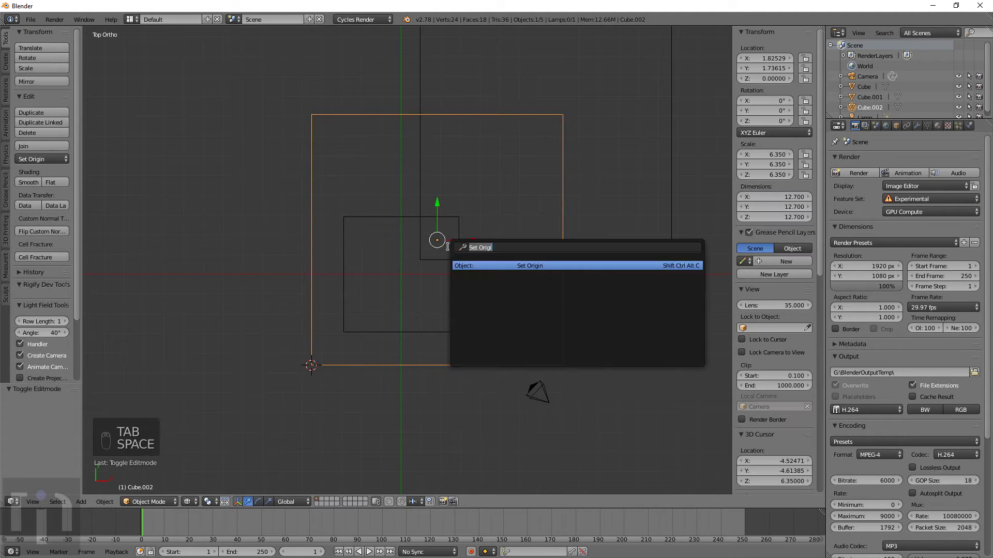
left_click(480, 266)
left_click(466, 267)
key("space")
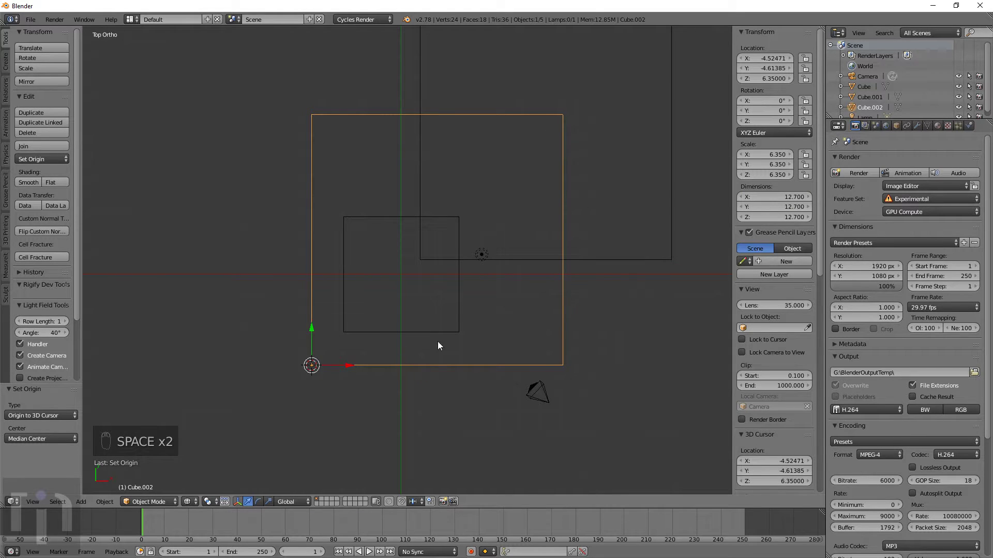
key("s")
key("s")
key("s")
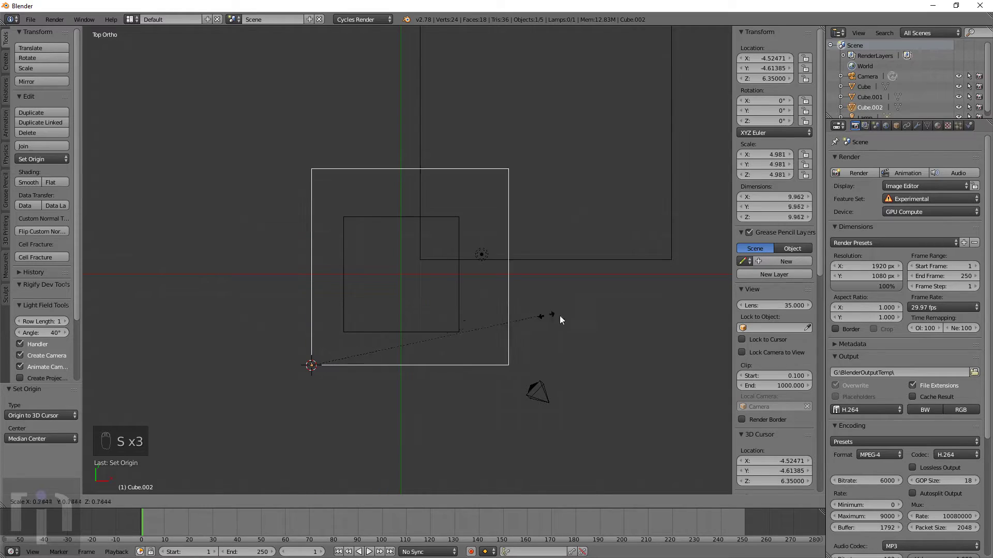
key("Escape")
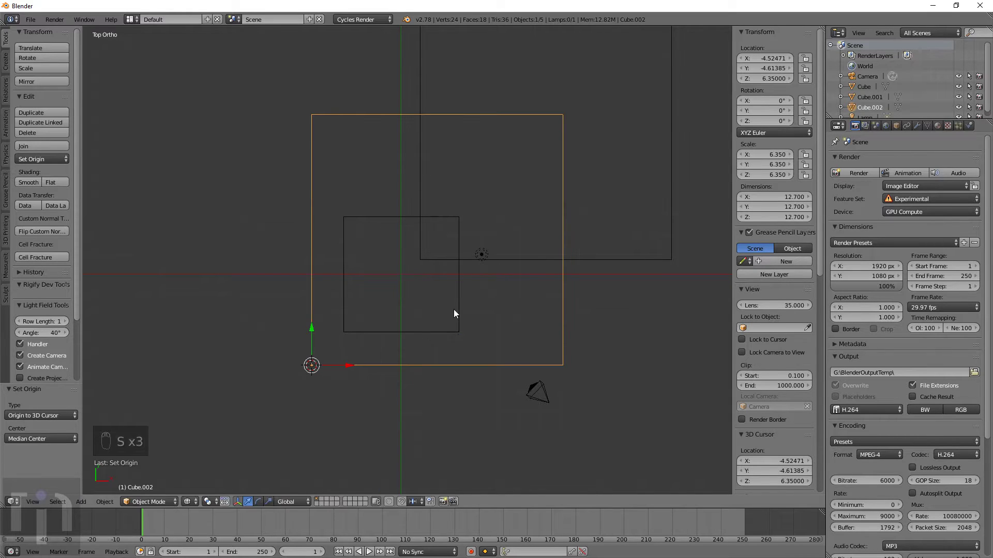
Snap the 3D cursor to the scene centre and snap the copied cube's corner origin to the cursor
key("shift+s")
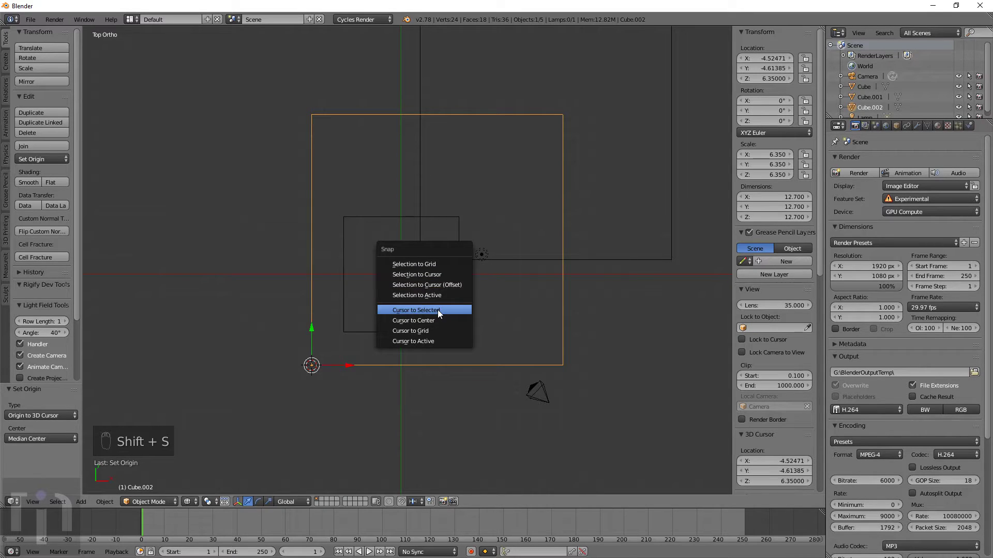
left_click(435, 320)
key("shift+s")
left_click(433, 263)
scroll(397, 256, "down", 1)
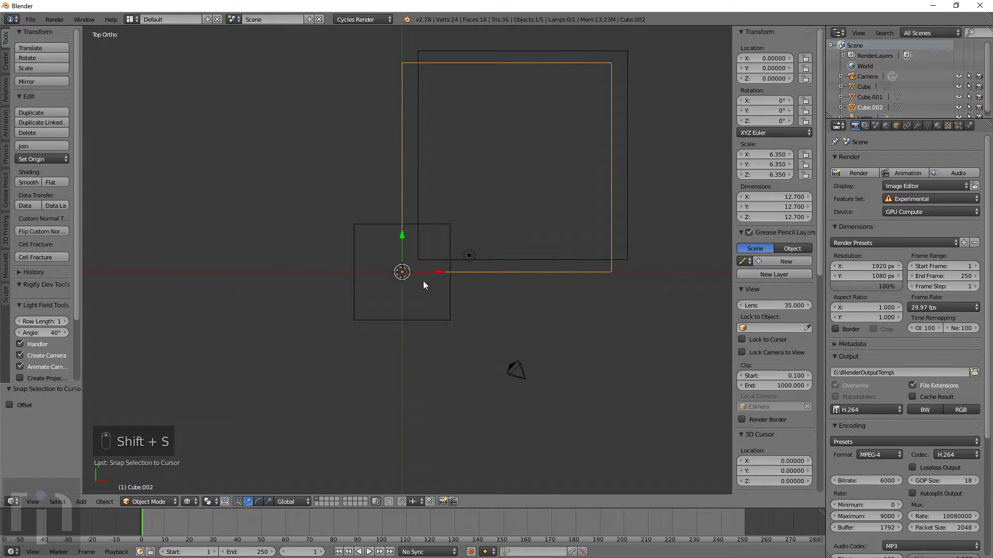
Scale the copied cube down uniformly from its corner origin to about 1.18 per side
key("s")
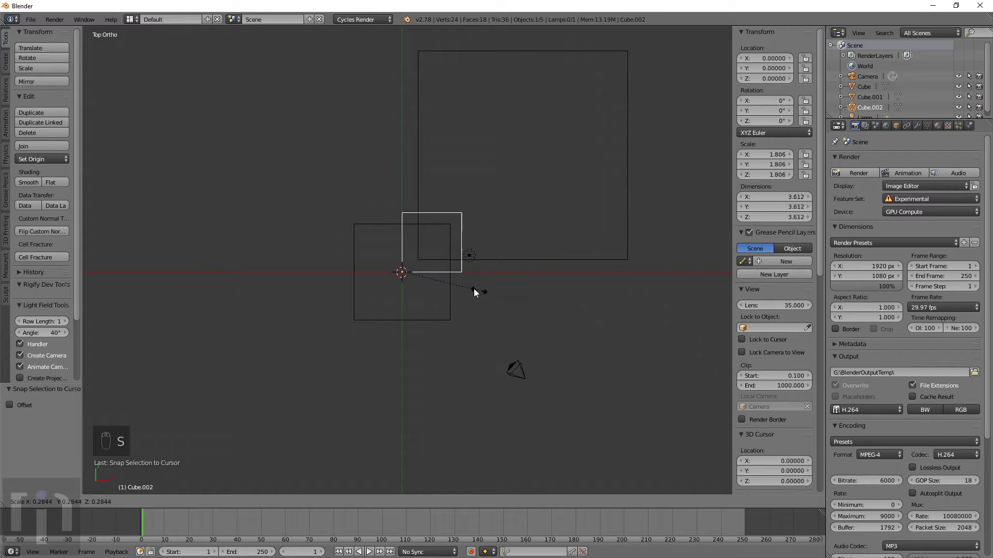
left_click(435, 277)
scroll(446, 290, "up", 8)
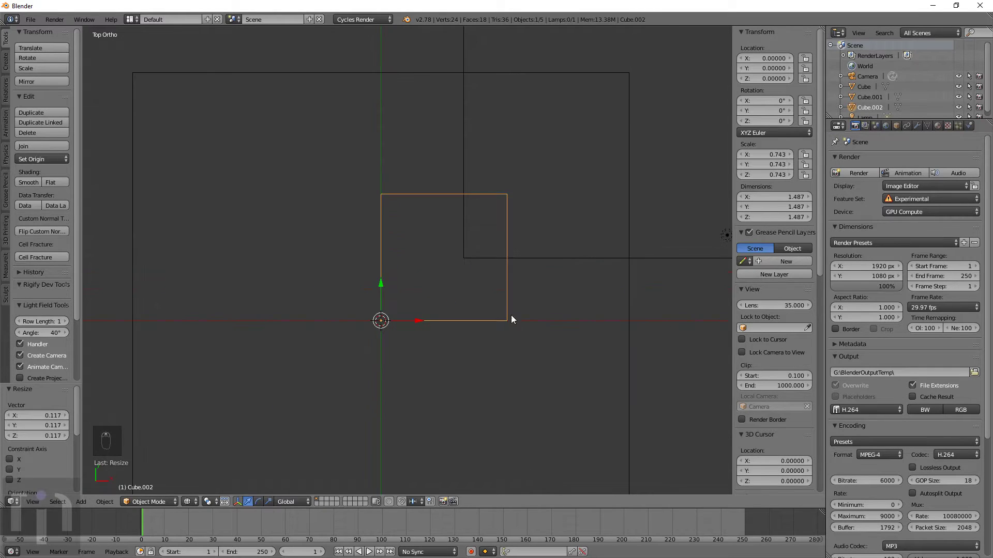
key("s")
left_click(526, 343)
scroll(532, 298, "down", 5)
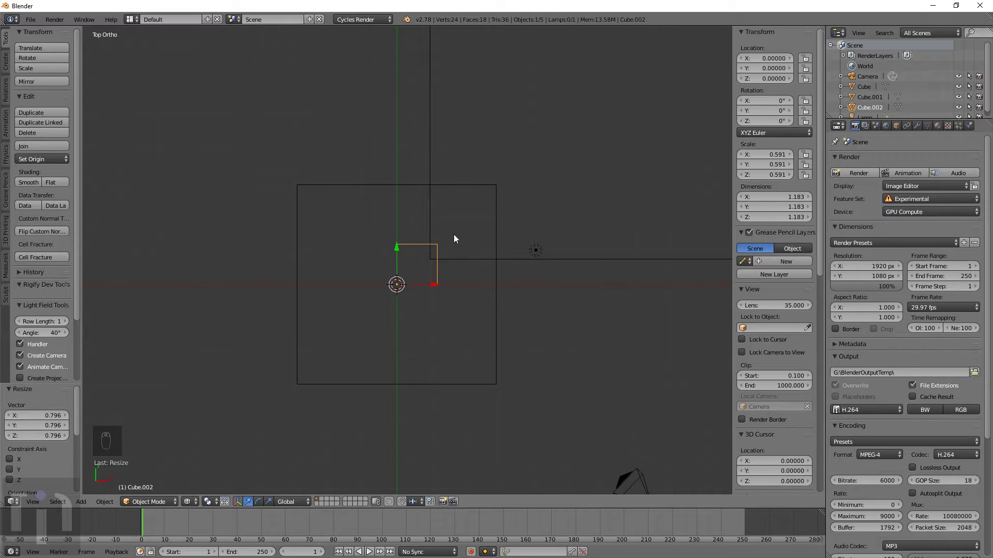
Readjust the small spacer cube's uniform scale by eye, settling on about 1.18 per side
scroll(452, 246, "up", 3)
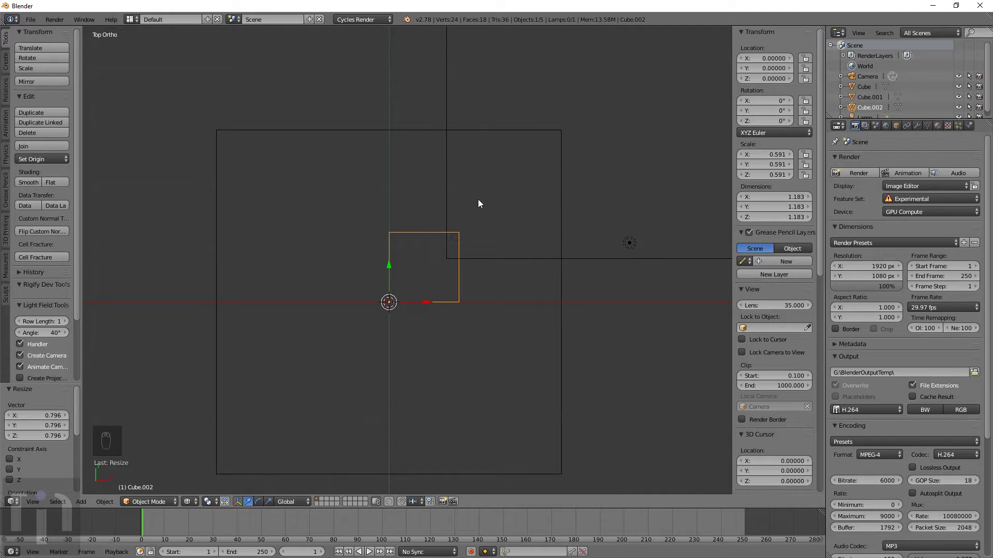
scroll(485, 256, "up", 2)
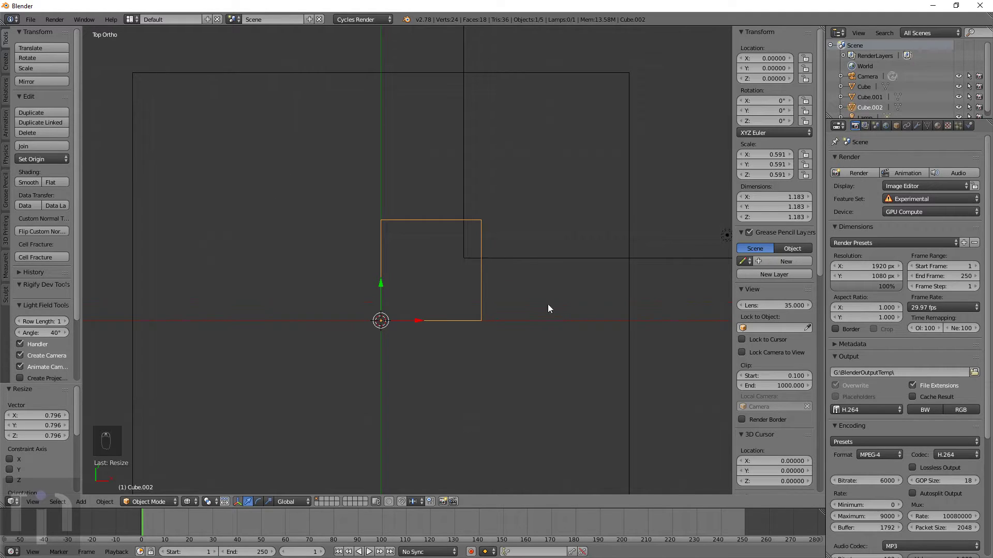
key("s")
left_click(575, 348)
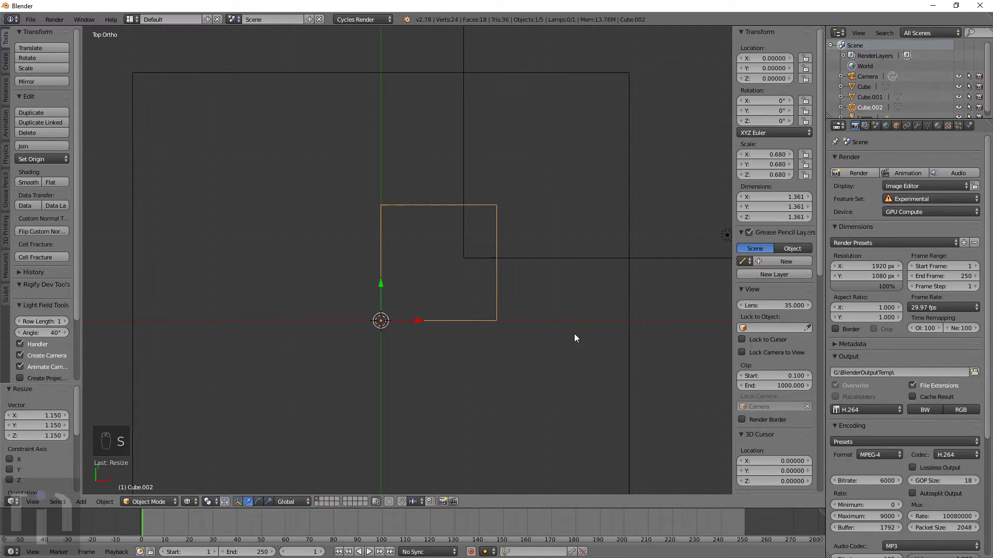
key("s")
left_click(543, 275)
key("s")
right_click(541, 349)
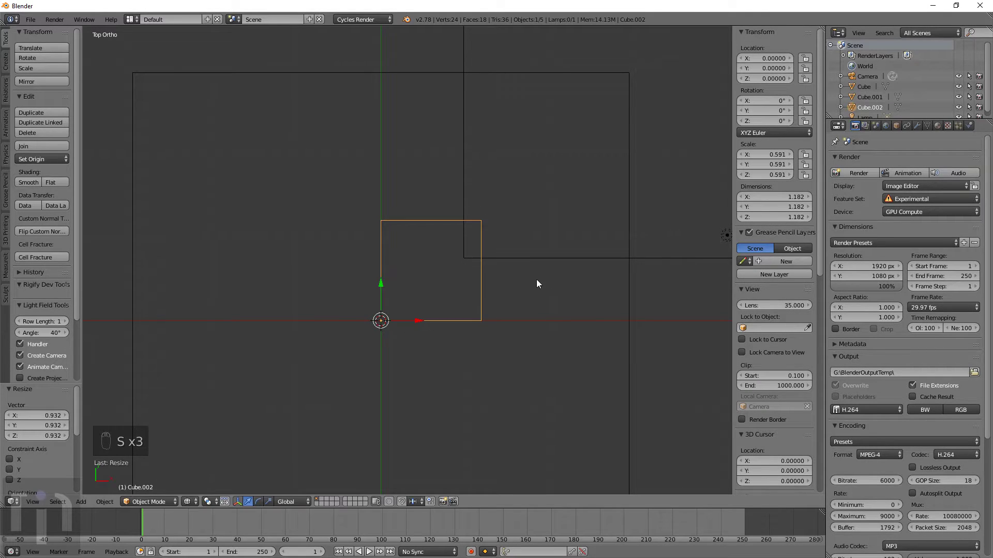
Select the large 12.7 cube and move its nearest corner onto the small cube's outer corner, at about X 7.534, Y 7.529
right_click(536, 262)
middle_click_drag(528, 257, 480, 340, "shift")
scroll(480, 340, "up", 6)
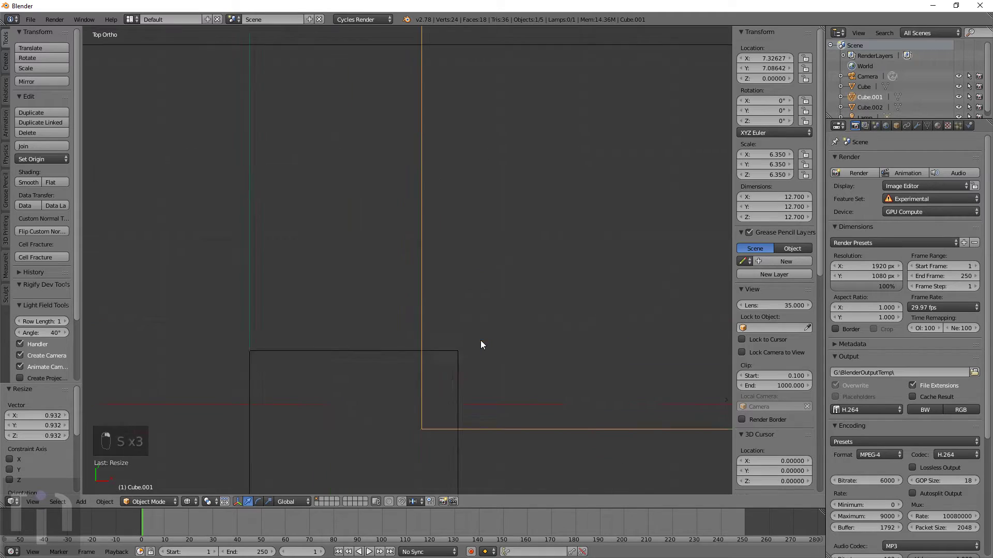
scroll(514, 398, "down", 4)
middle_click_drag(512, 399, 518, 299, "shift")
scroll(518, 299, "up", 4)
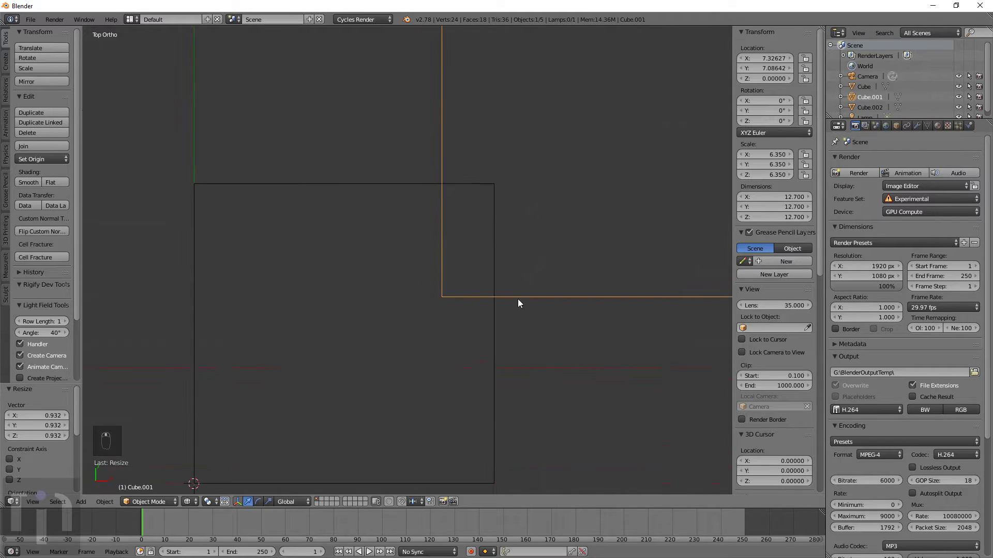
key("g")
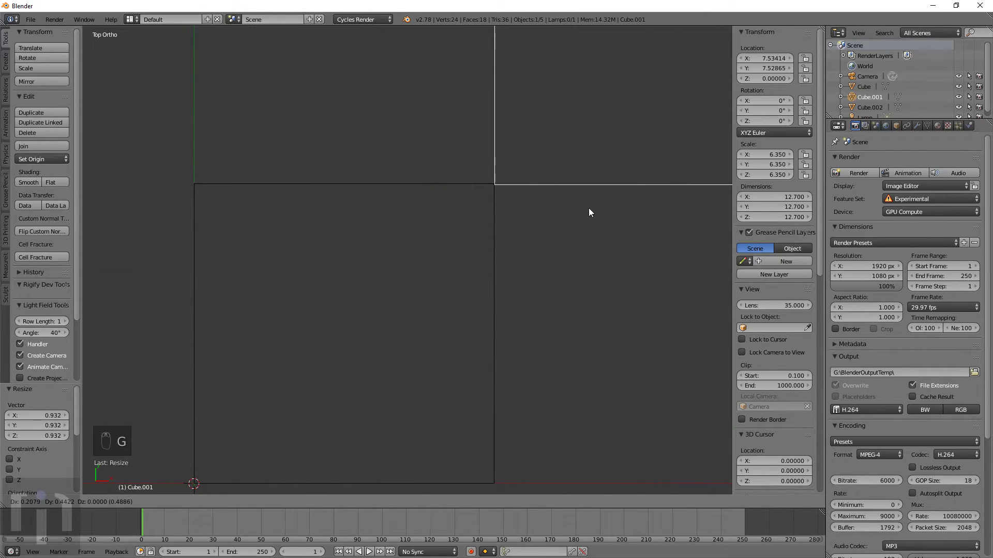
left_click(589, 208)
Refine the large cube's placement at close range to about X 7.532, Y 7.532 so the two corners meet
scroll(556, 173, "up", 4)
middle_click_drag(521, 179, 390, 359, "shift")
scroll(519, 262, "up", 6)
middle_click_drag(587, 303, 455, 299, "shift")
scroll(474, 269, "up", 5)
middle_click_drag(536, 319, 528, 319, "shift")
scroll(484, 313, "up", 8)
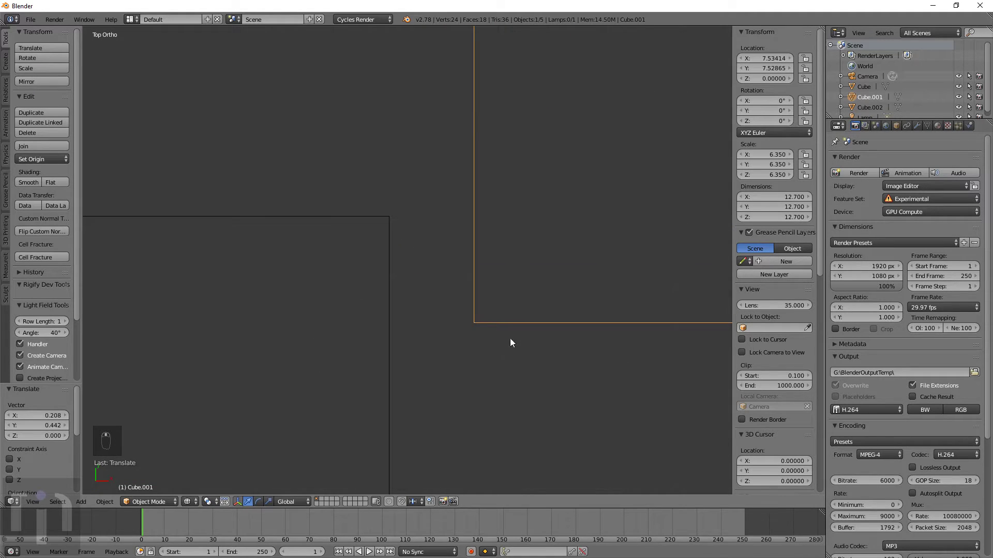
key("g")
left_click(429, 241)
Nudge the large cube by tiny amounts until its corner sits exactly on the small cube's corner
middle_click_drag(363, 195, 425, 292, "shift")
key("g")
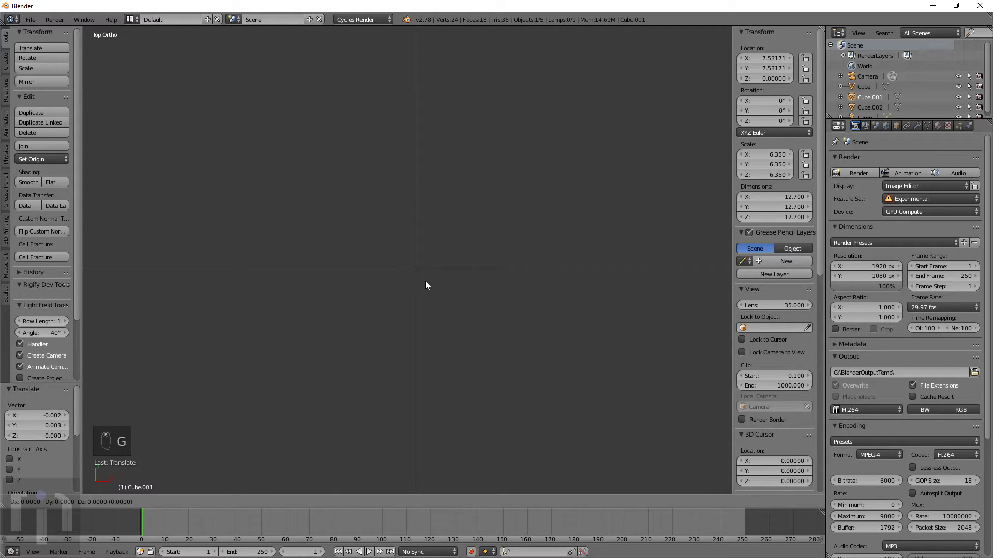
left_click(417, 266)
key("g")
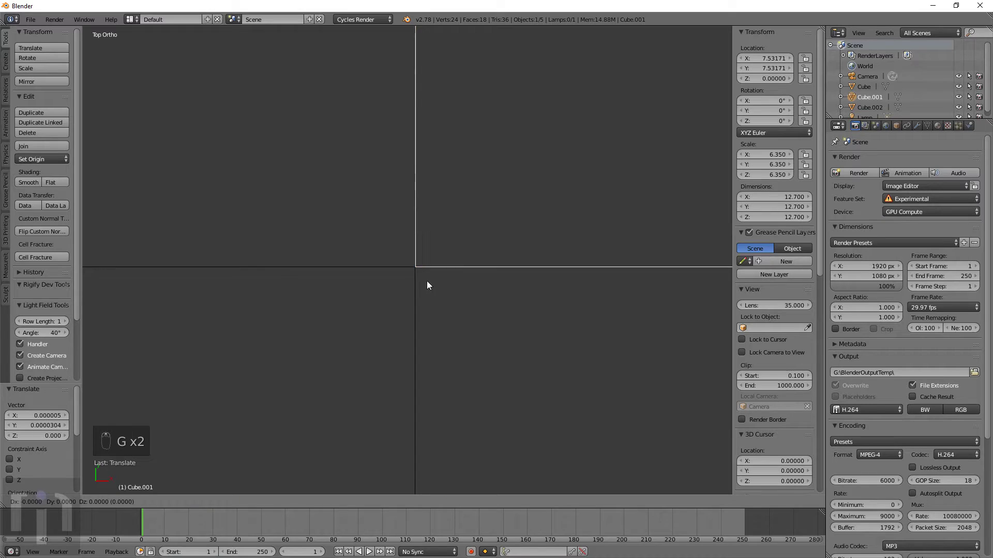
left_click(426, 280)
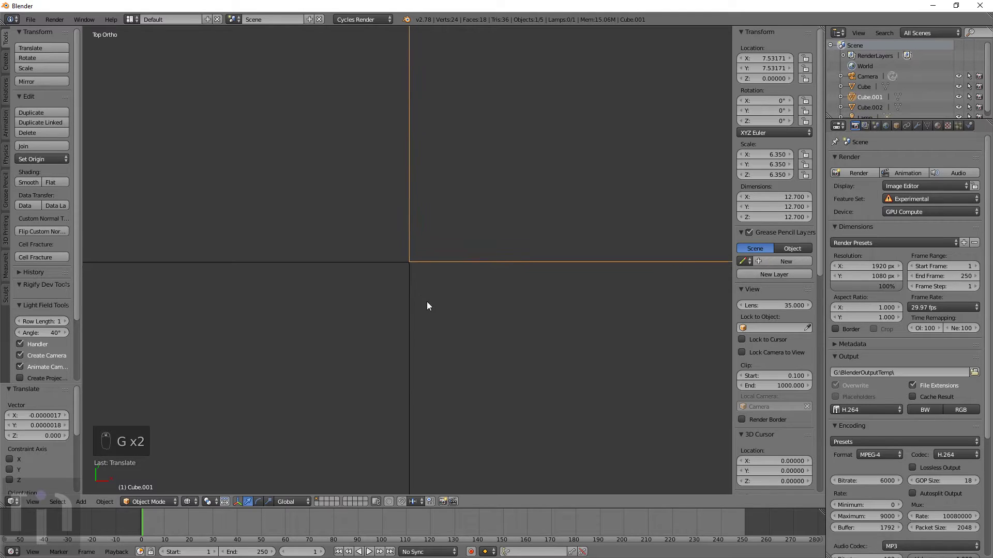
Examine the arrangement of the cubes around the tall block from the front and top views
scroll(405, 264, "down", 10)
middle_click_drag(420, 247, 505, 286, "shift")
scroll(463, 321, "down", 2)
scroll(482, 281, "up", 4)
scroll(502, 284, "down", 3)
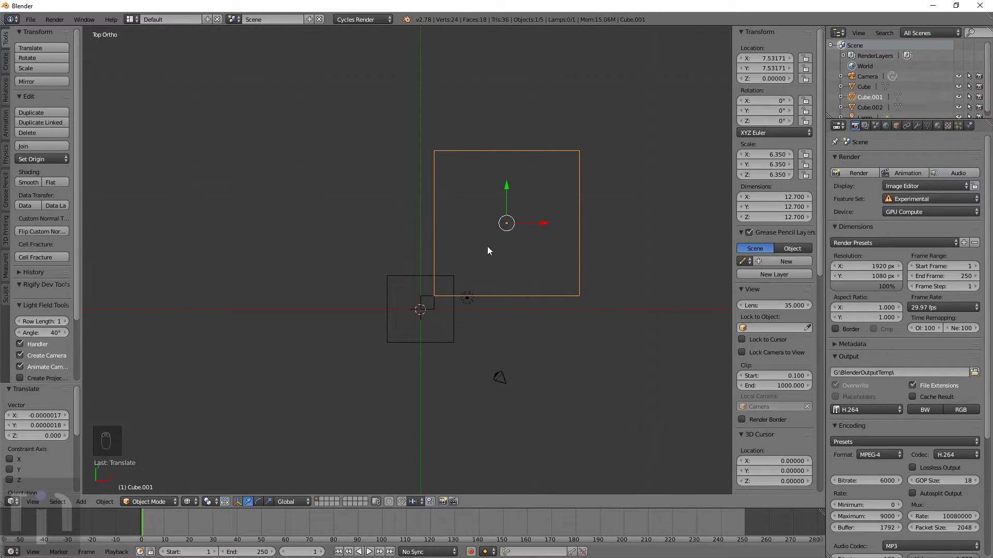
middle_click_drag(516, 250, 538, 339)
key("KP_1")
key("KP_7")
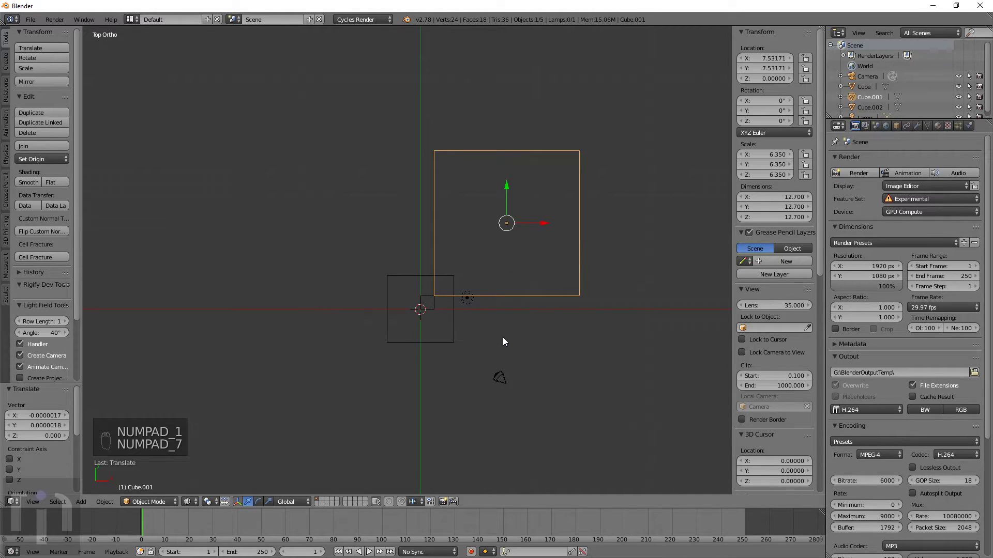
Duplicate the large cube in place and set the copy's X location to -7.53171
key("shift+d")
right_click(503, 337)
left_click(761, 58)
key("Home")
key("Delete")
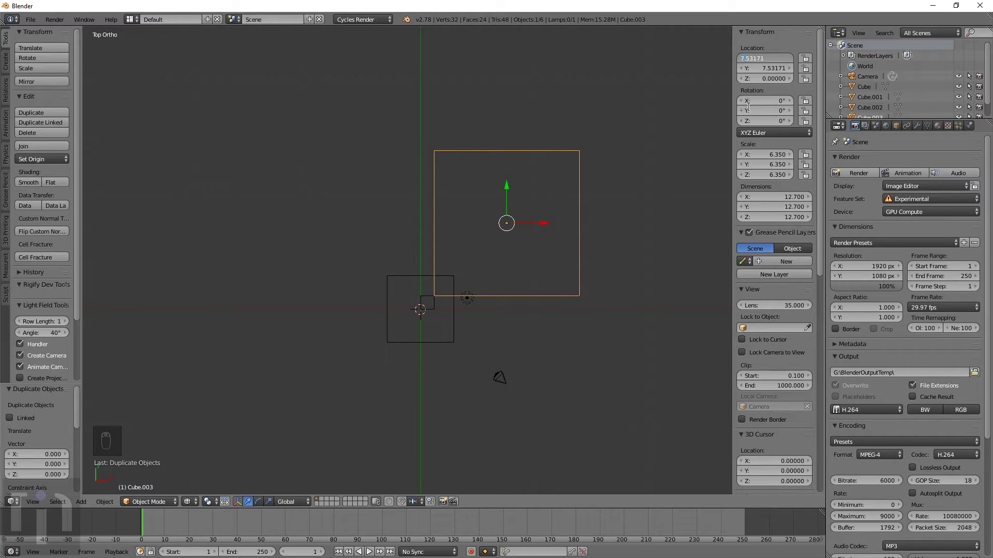
type("-")
key("Return")
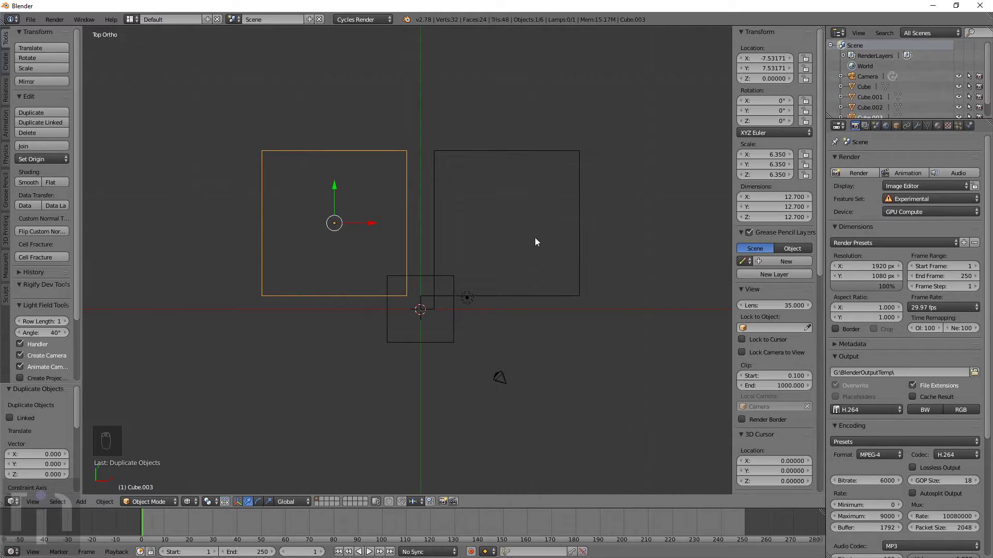
Duplicate the cube at negative X in place and set the copy's Y location to -7.53171
key("shift+d")
left_click(529, 243)
left_click(769, 59)
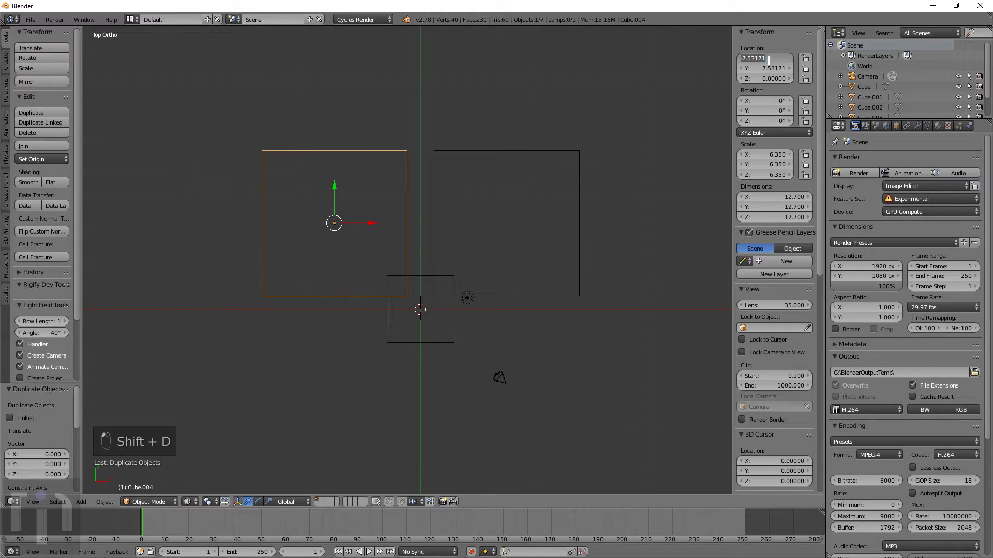
left_click(768, 61)
key("Tab")
key("Home")
type("-")
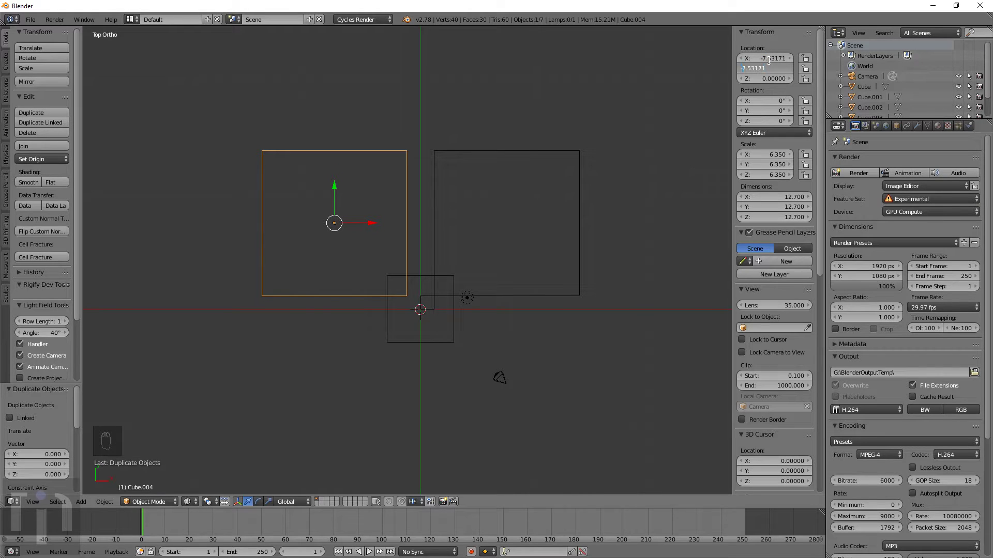
key("Return")
Duplicate the newest cube in place and set the copy's X location to 7.53171
key("shift+d")
right_click(554, 271)
left_click(755, 59)
key("Home")
key("Delete")
key("Return")
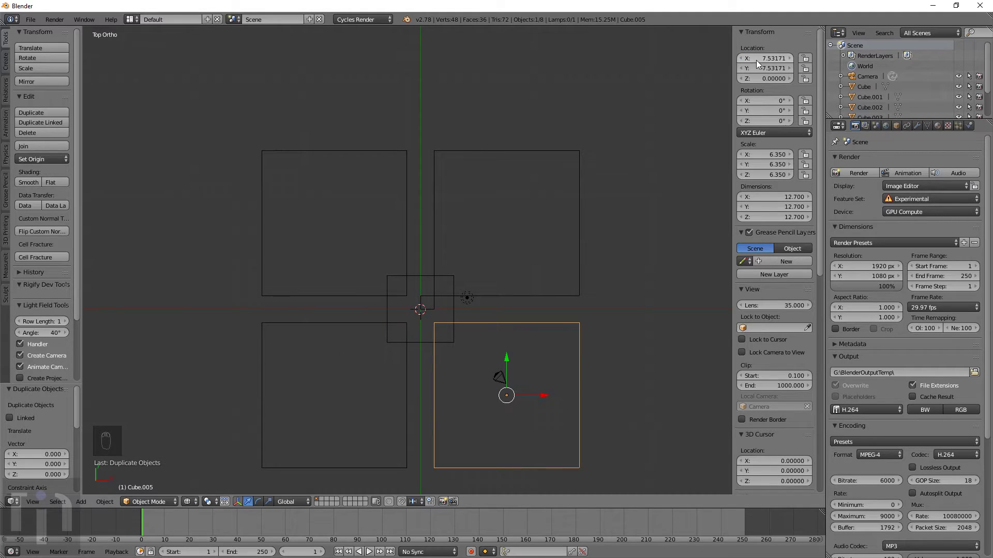
Select all four large cubes around the centre and join them into a single object
right_click(476, 294, "shift")
right_click(384, 297, "shift")
right_click(369, 331, "shift")
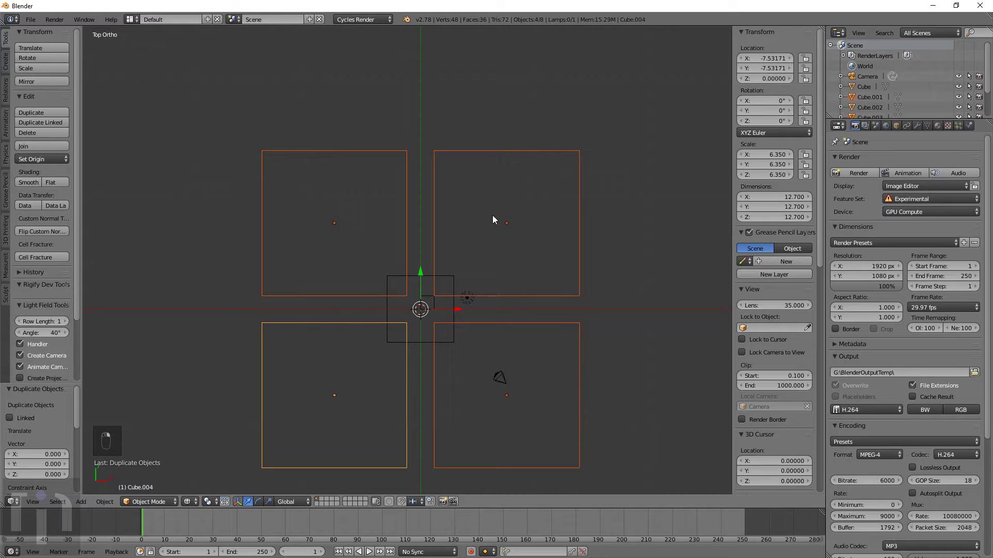
key("ctrl+j")
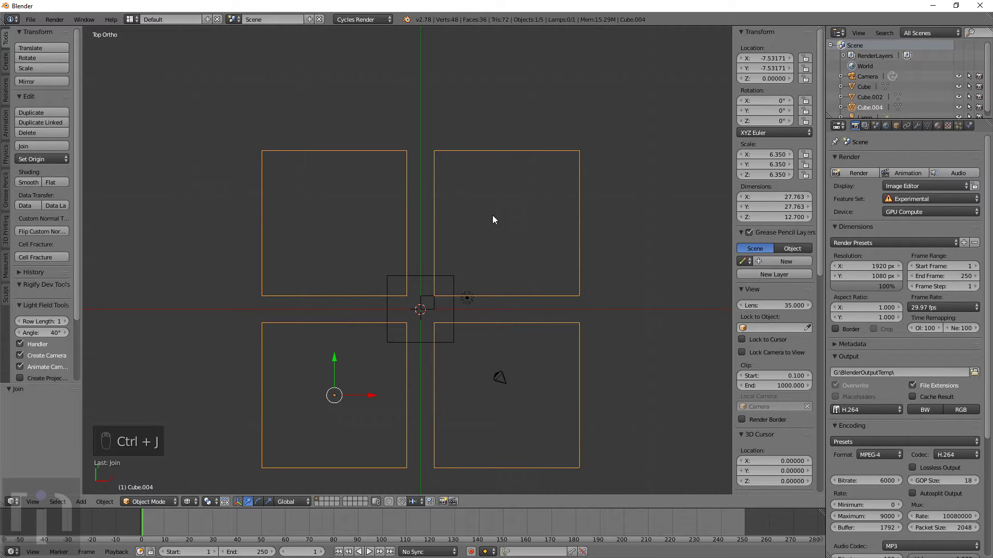
Examine the joined cubes around the tall block from above and below in solid and wireframe display
mouse_move(501, 344)
middle_mouse_down()
mouse_move(501, 263)
mouse_move(524, 183)
middle_mouse_up()
key("z")
key("z")
middle_click_drag(513, 228, 478, 339)
scroll(478, 336, "up", 4)
key("z")
scroll(465, 320, "down", 2)
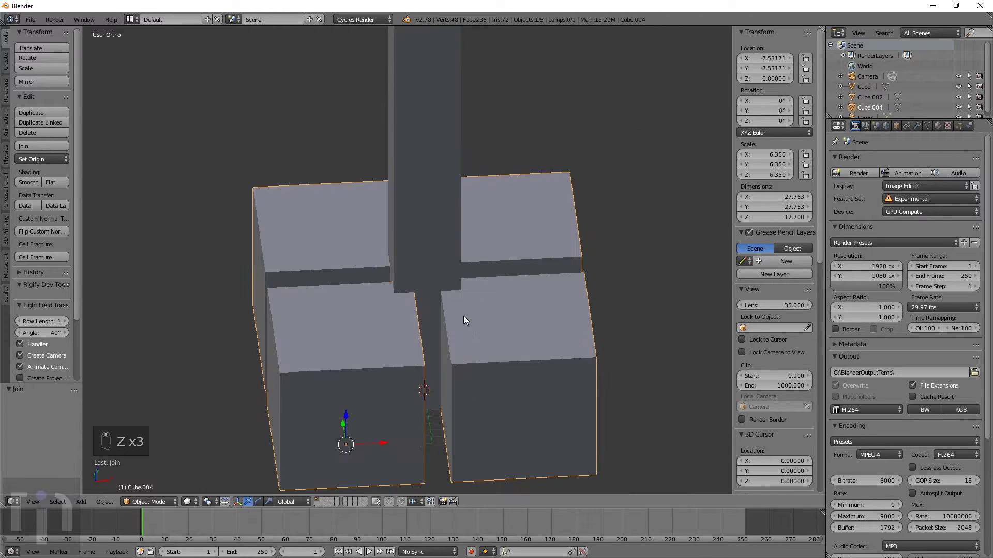
middle_click_drag(453, 279, 510, 184)
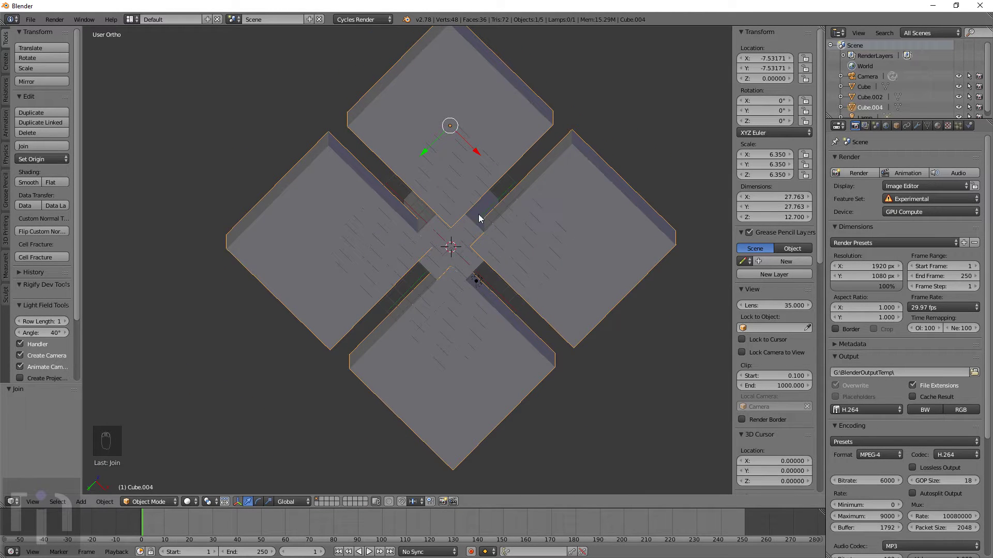
middle_click_drag(599, 224, 533, 299)
key("z")
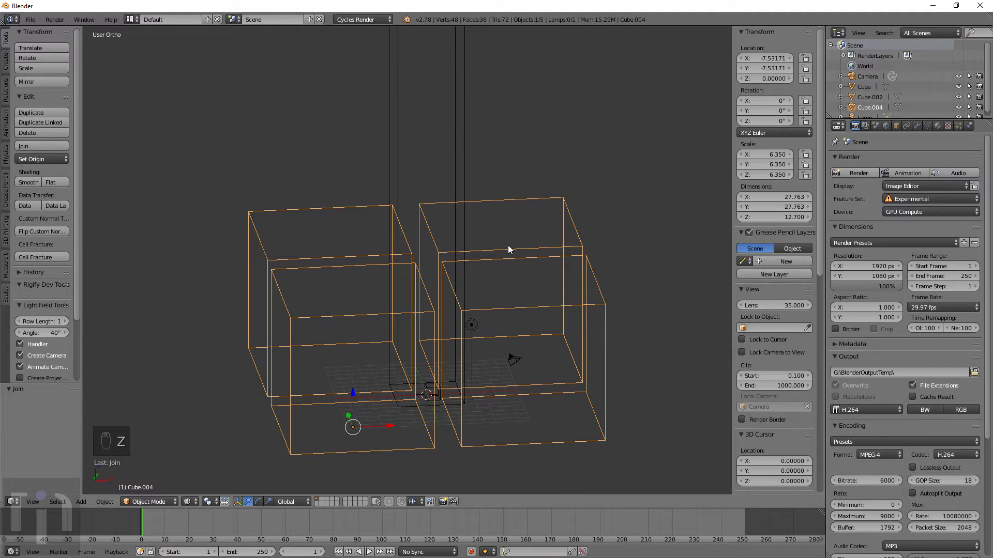
Enter mesh editing on the tall block in front view and turn on the MeasureIt measurement display
key("KP_1")
scroll(476, 200, "down", 3)
middle_click_drag(476, 200, 518, 251, "shift")
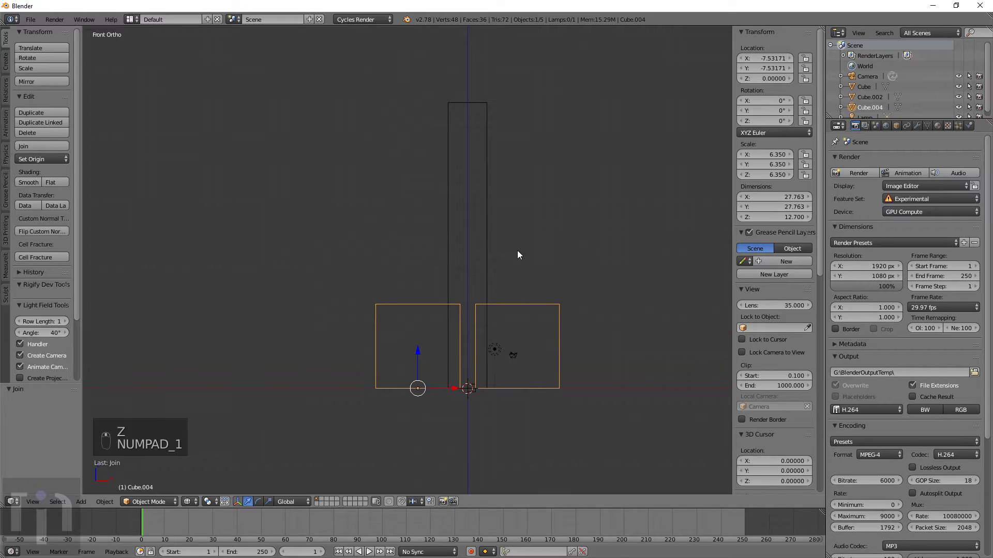
right_click(478, 238)
key("Tab")
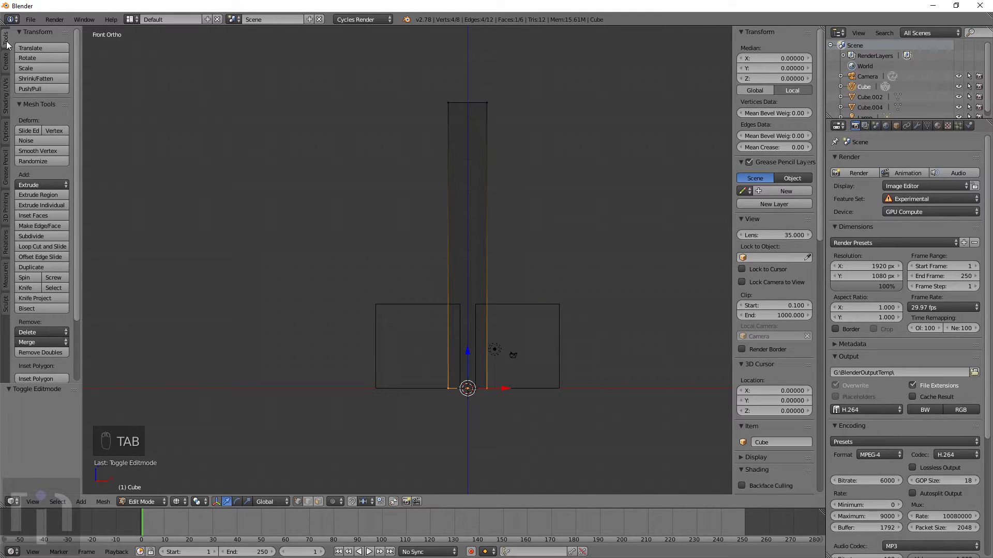
right_click(450, 104)
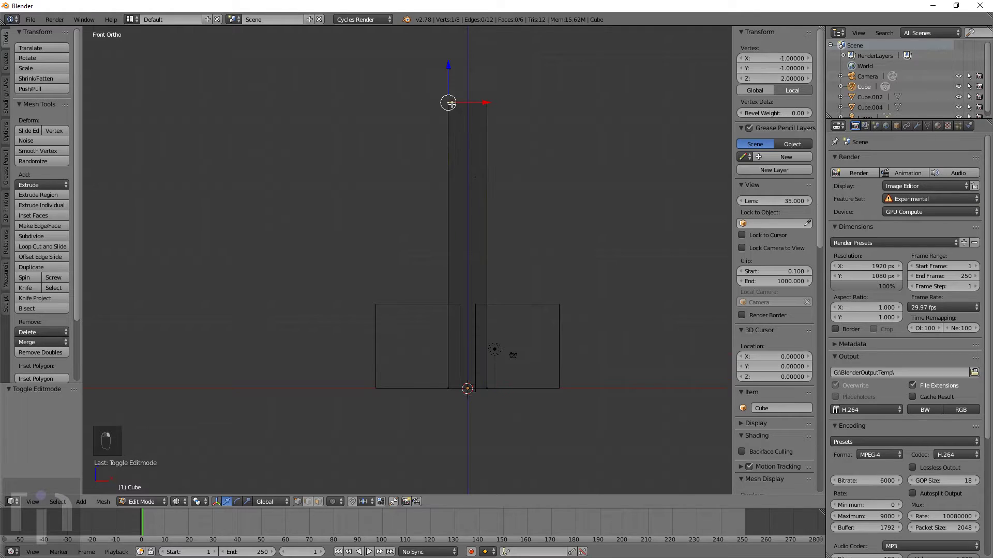
left_click(6, 271)
left_click(42, 52)
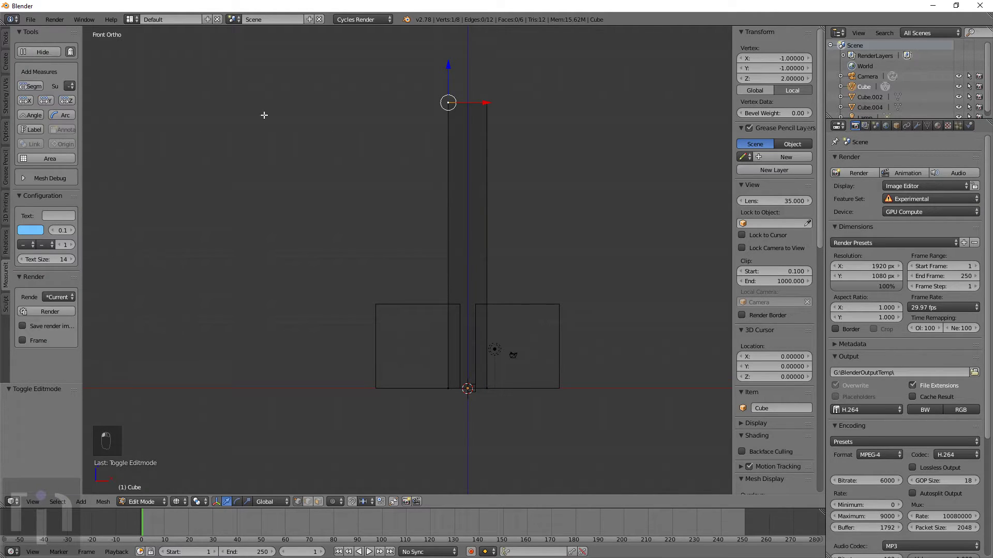
Select the upper and lower vertices of the tall block's front vertical edge and add a segment measurement between them
right_click(451, 112)
middle_click_drag(511, 328, 484, 347)
right_click(423, 117)
right_click(427, 407, "shift")
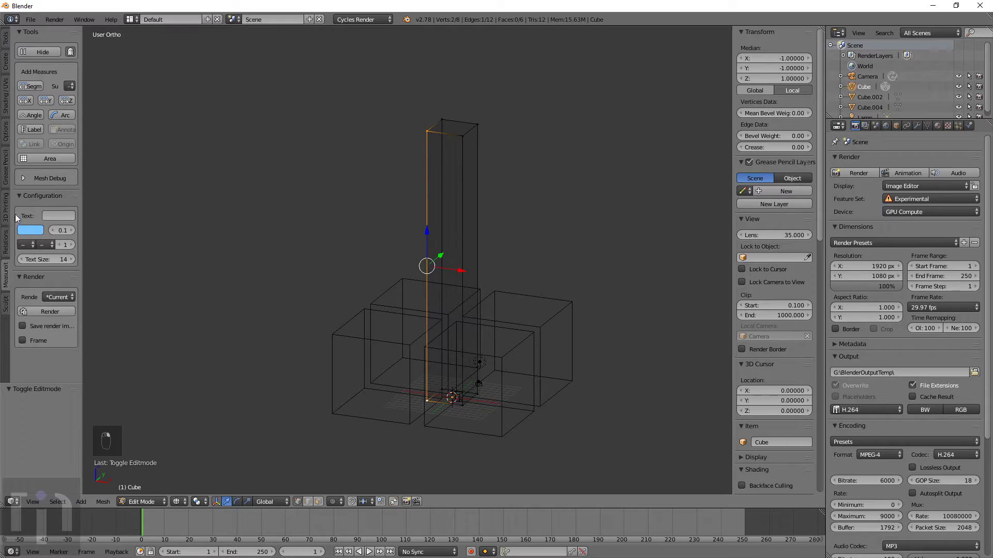
left_click(32, 86)
Set the MeasureIt measurement units to inches
mouse_move(491, 260)
middle_mouse_down()
mouse_move(514, 250)
mouse_move(489, 251)
middle_mouse_up()
scroll(796, 352, "down", 20)
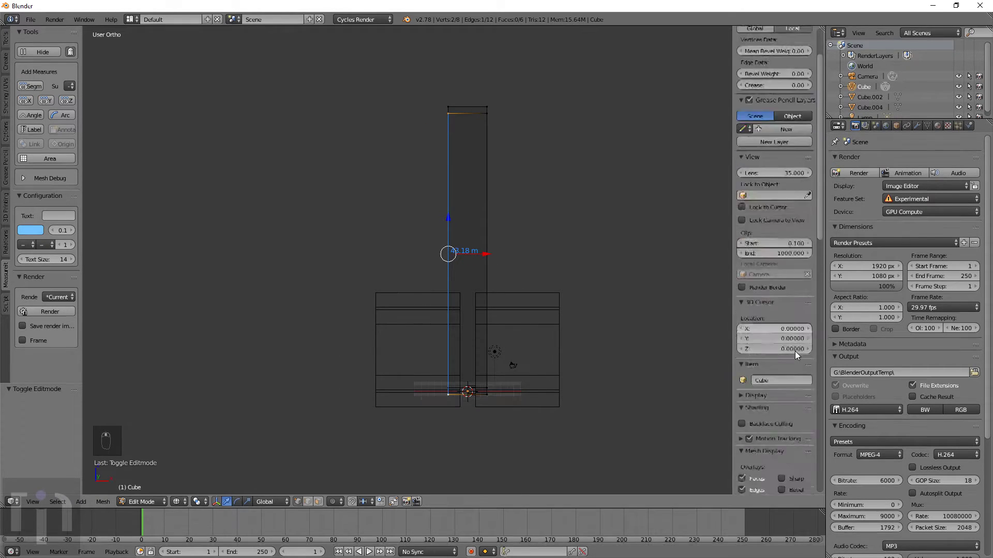
scroll(795, 349, "down", 6)
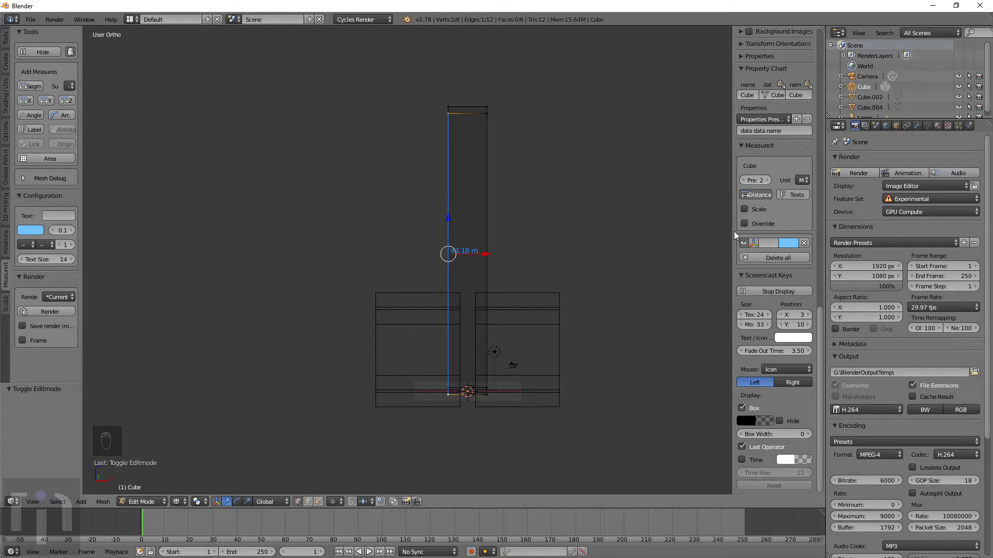
left_click_drag(731, 232, 686, 231)
left_click(791, 180)
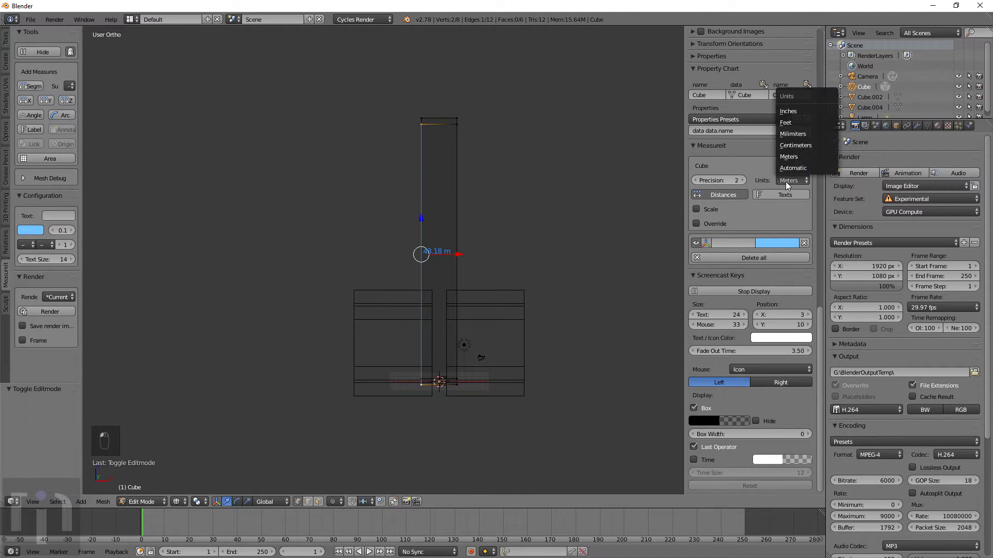
left_click(788, 111)
scroll(526, 253, "up", 5)
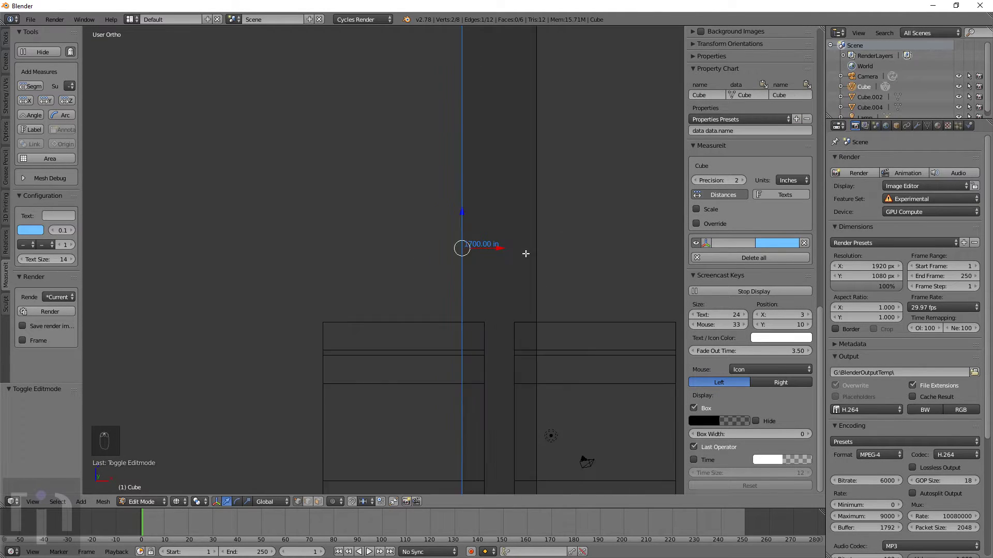
scroll(526, 254, "up", 3)
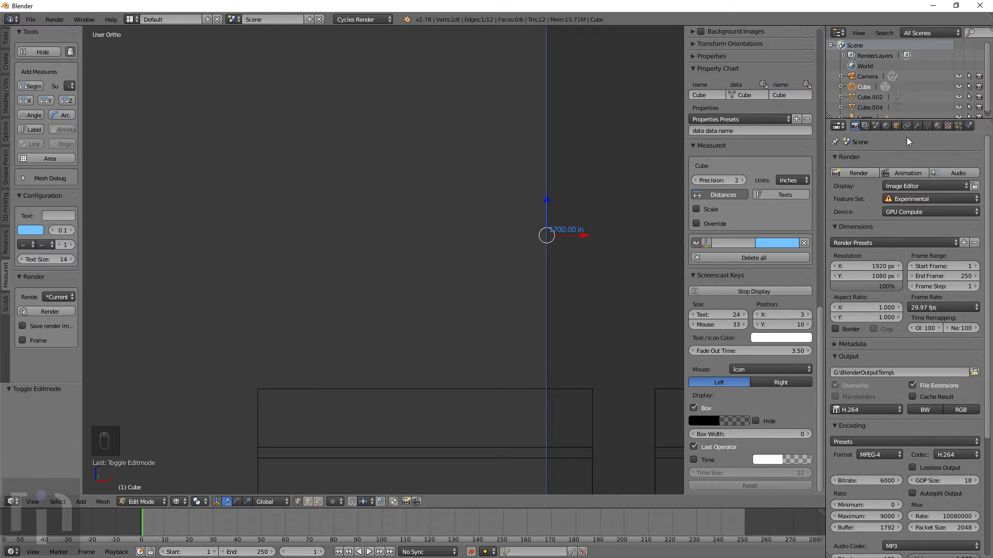
Apply the Millimeters unit preset to the scene
left_click(886, 127)
left_click(875, 126)
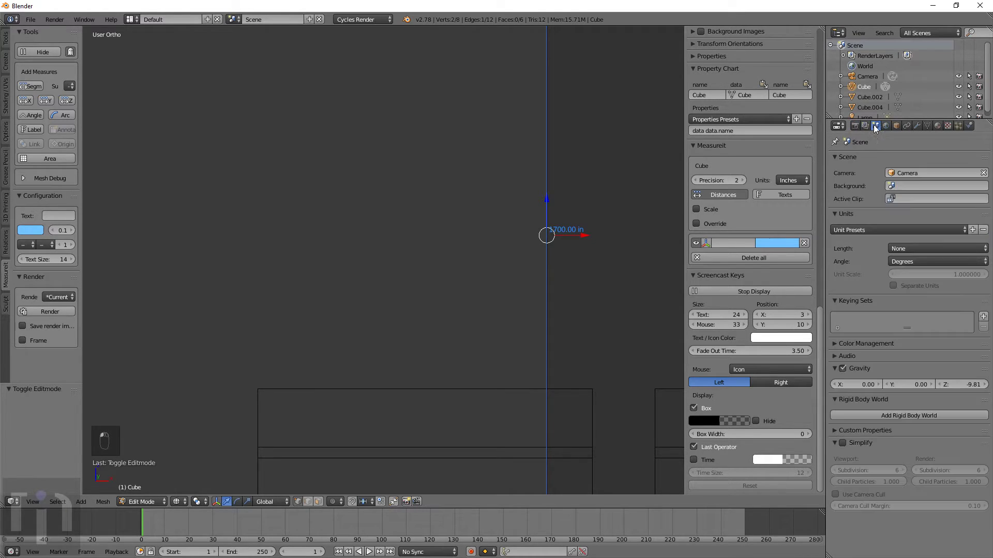
left_click(876, 229)
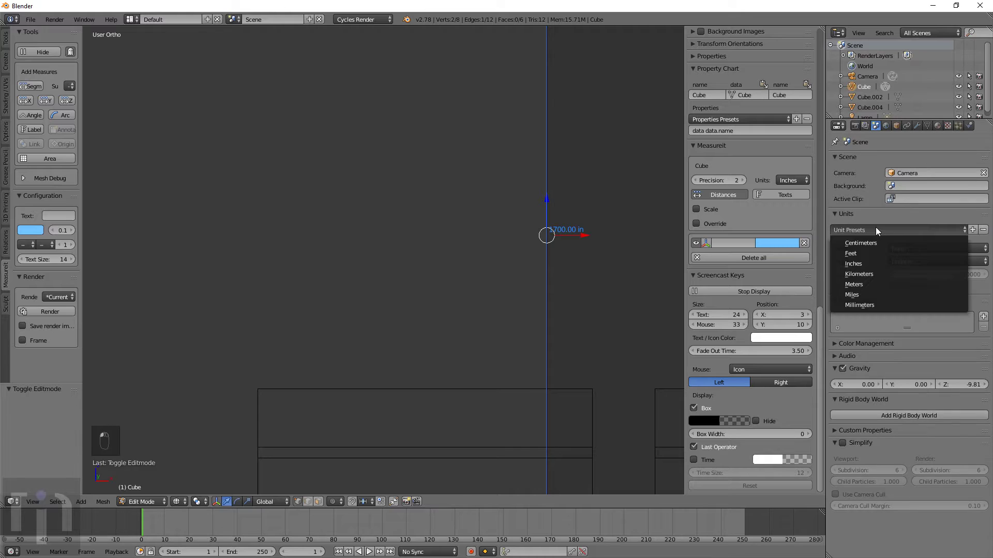
left_click(866, 305)
scroll(597, 273, "down", 3)
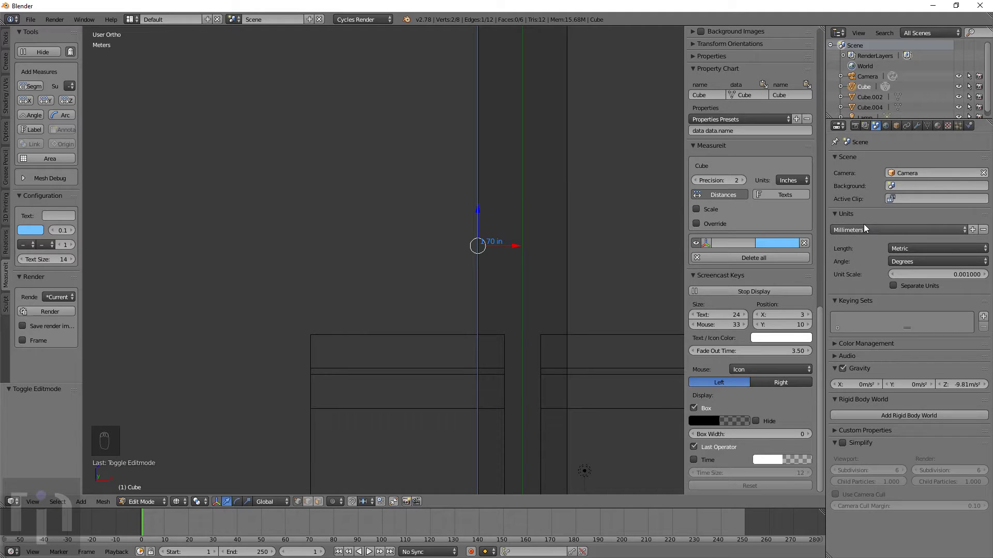
scroll(492, 239, "down", 4)
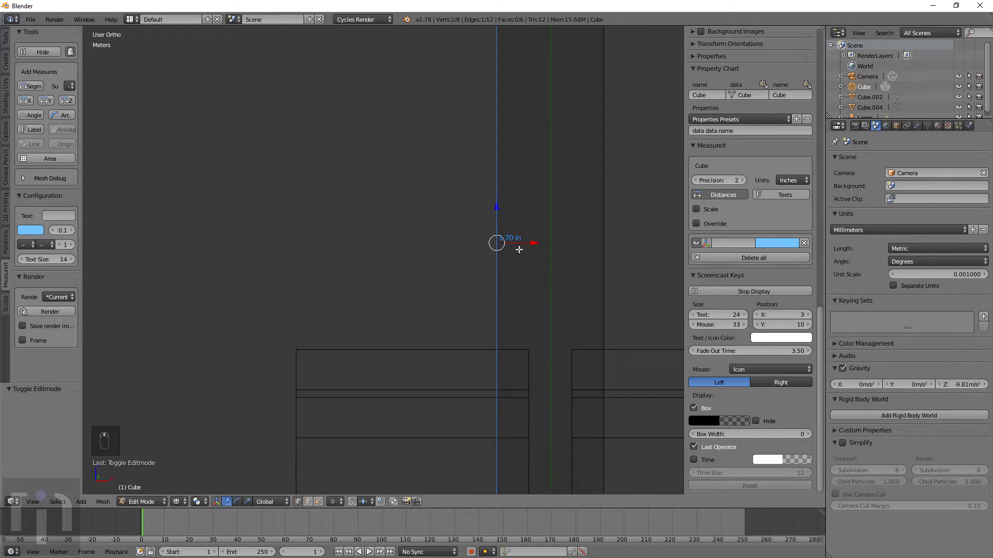
scroll(484, 255, "down", 1)
Leave mesh editing and compare the tall block's dimensions with its height measurement
scroll(746, 233, "up", 15)
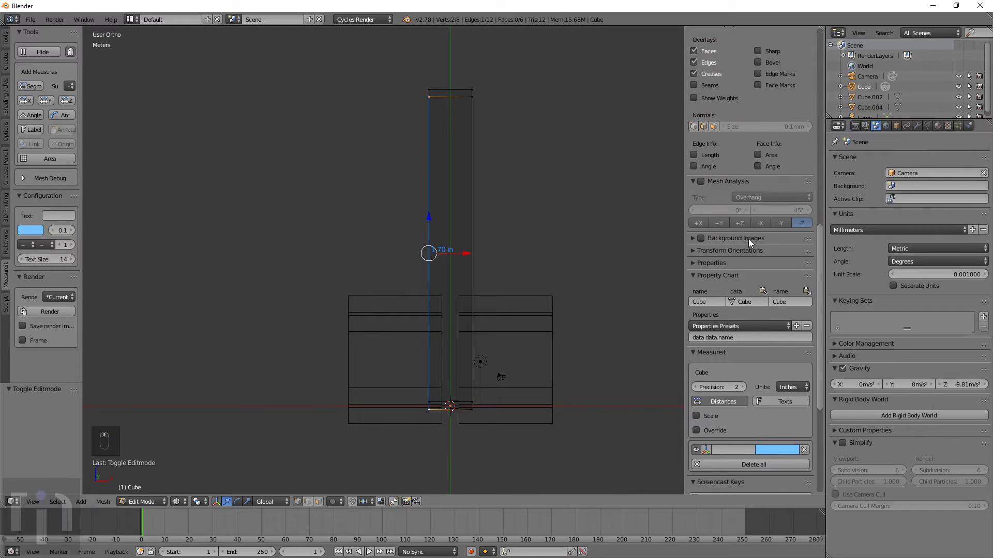
scroll(754, 289, "up", 12)
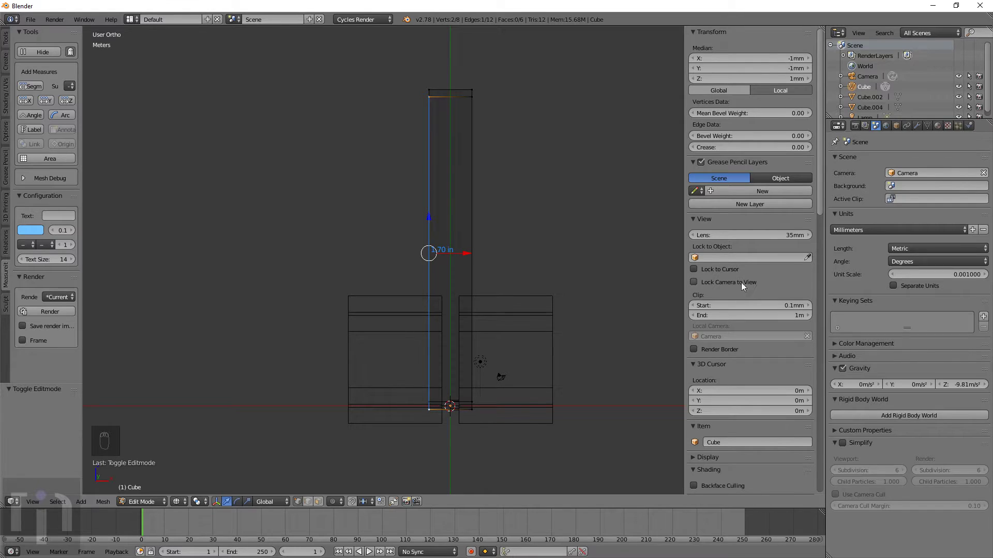
key("Tab")
scroll(418, 288, "up", 3)
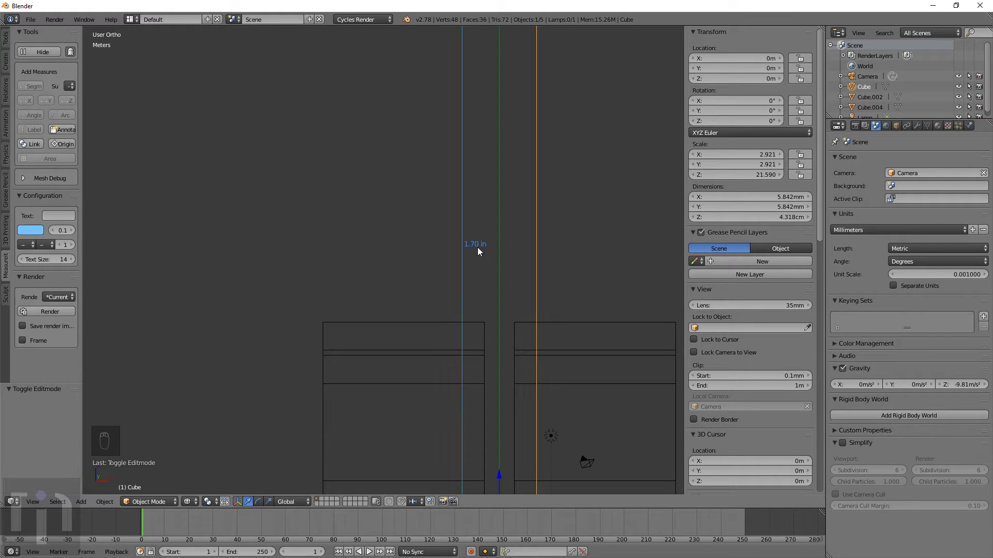
scroll(479, 254, "down", 5)
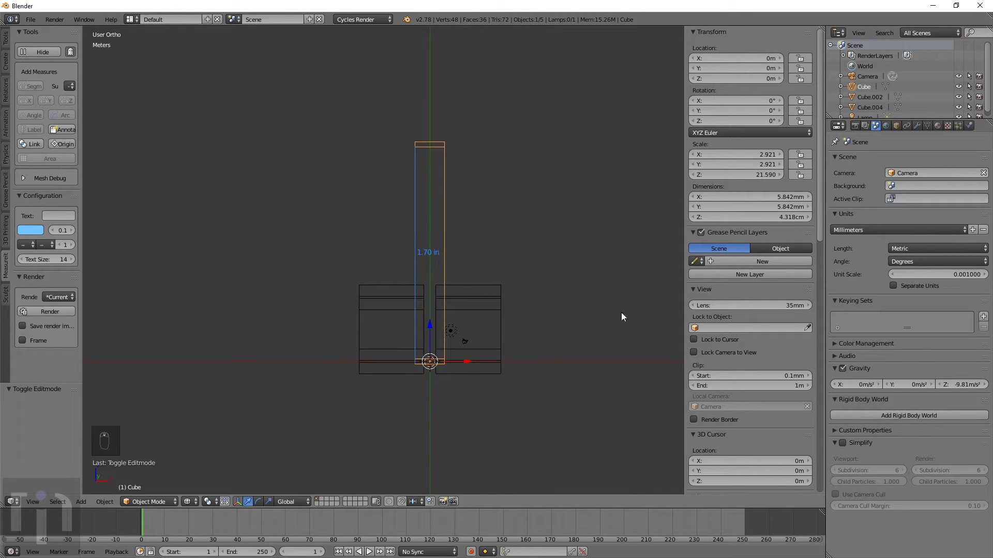
scroll(747, 366, "down", 15)
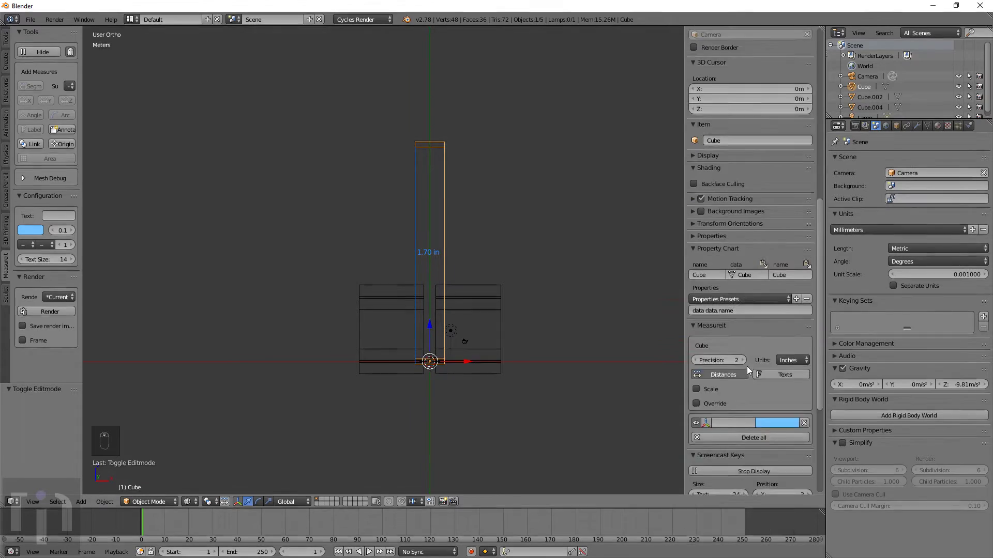
scroll(429, 293, "up", 5)
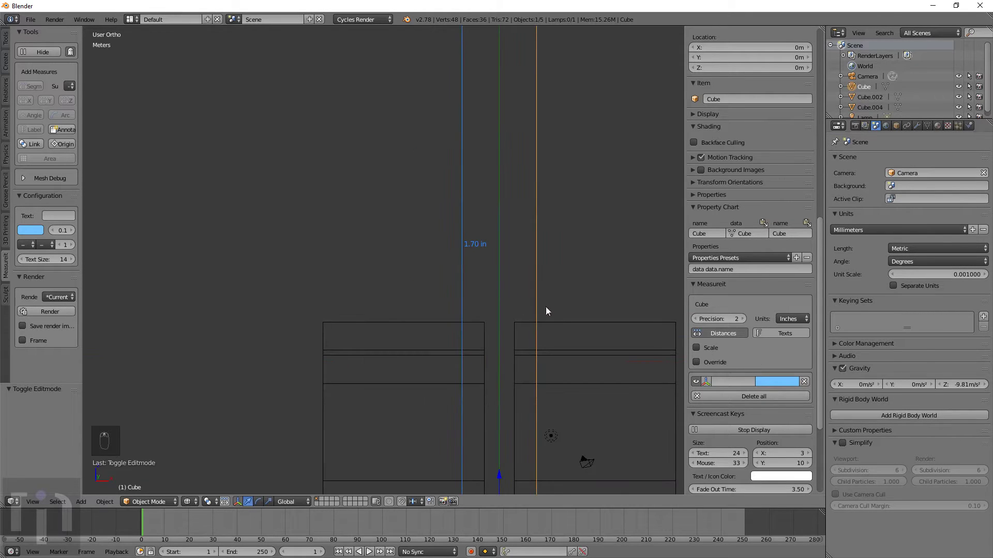
Add a segment measurement to the inner vertical edge of the joined cubes on the positive X side
key("KP_3")
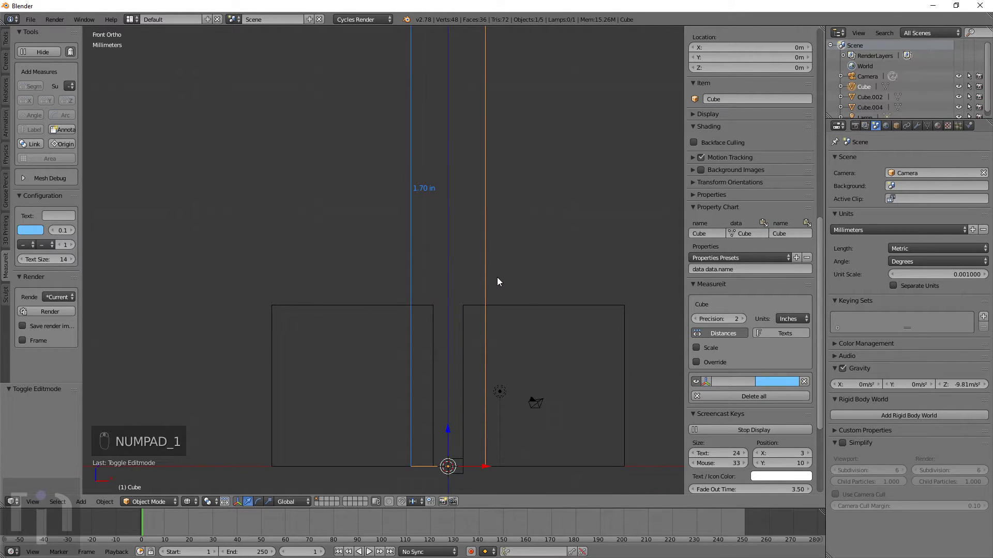
right_click(504, 303)
key("KP_1")
key("Tab")
right_click(620, 305)
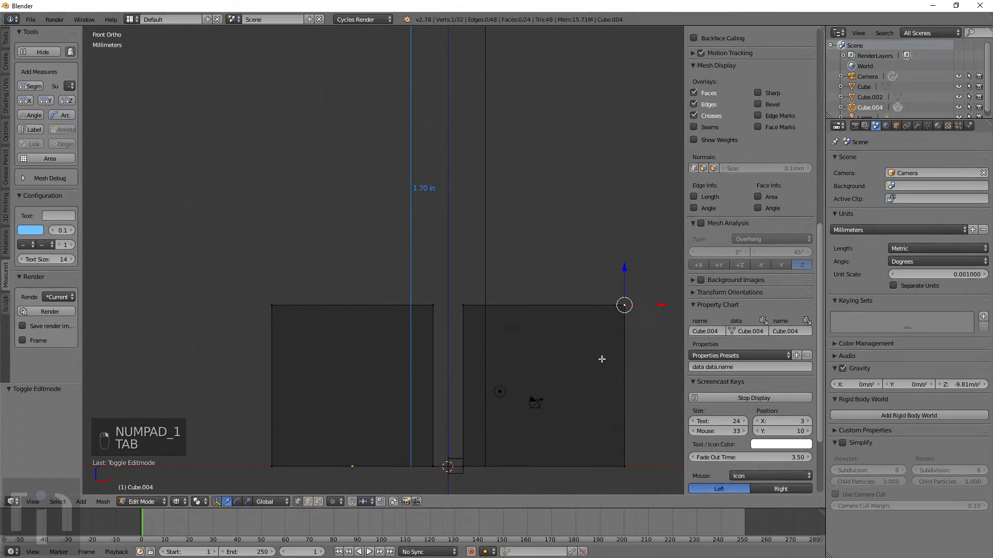
right_click(466, 306)
right_click(468, 468, "shift")
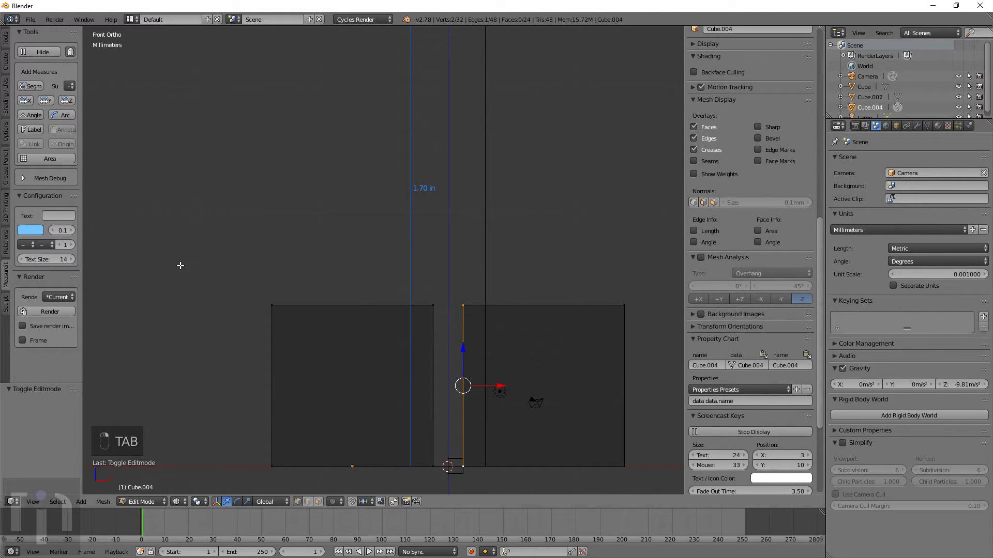
left_click(35, 87)
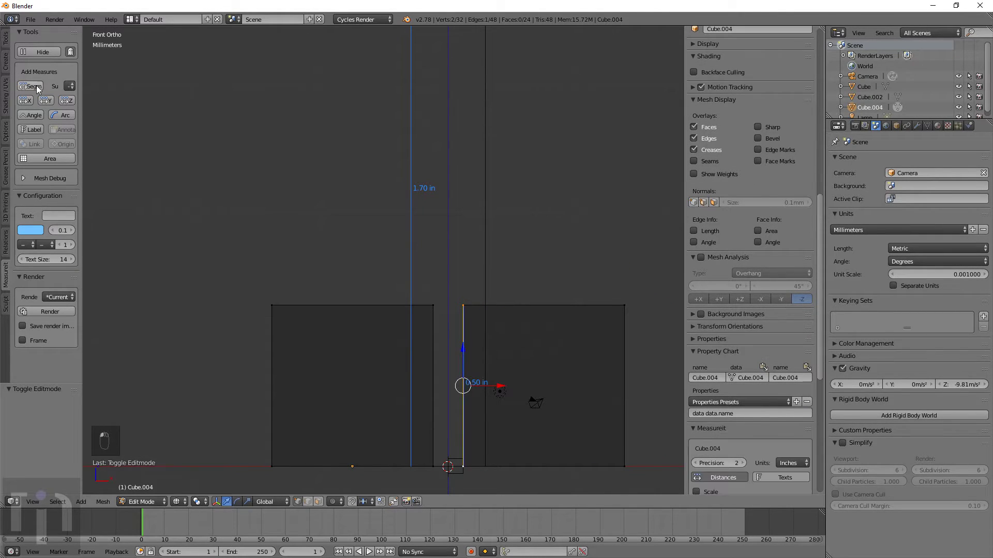
key("Tab")
Add a segment measurement to the tall block's top front edge and return to Object Mode in front view
scroll(471, 308, "down", 3)
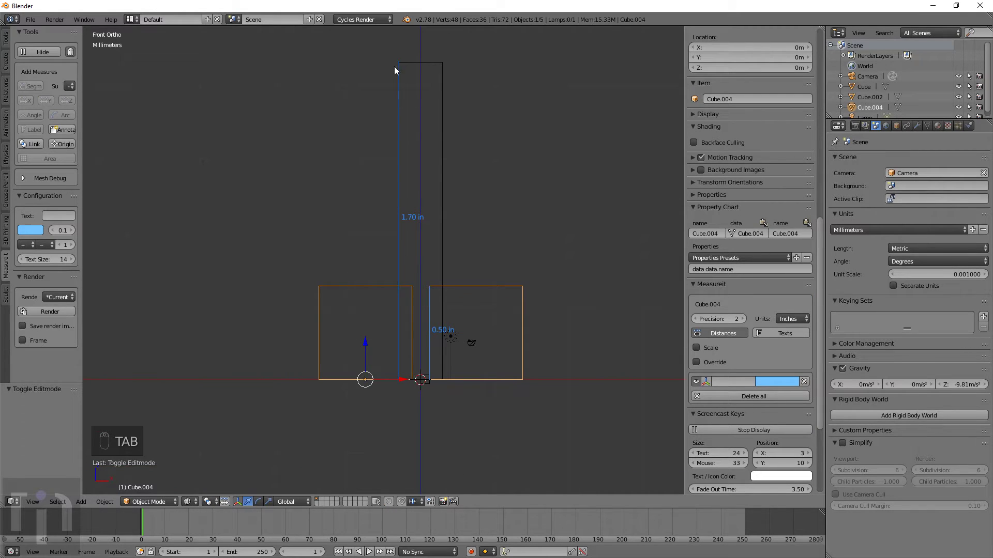
right_click_drag(401, 58, 402, 64)
scroll(435, 306, "up", 3)
key("Tab")
right_click(483, 173, "shift")
middle_click_drag(415, 169, 462, 230)
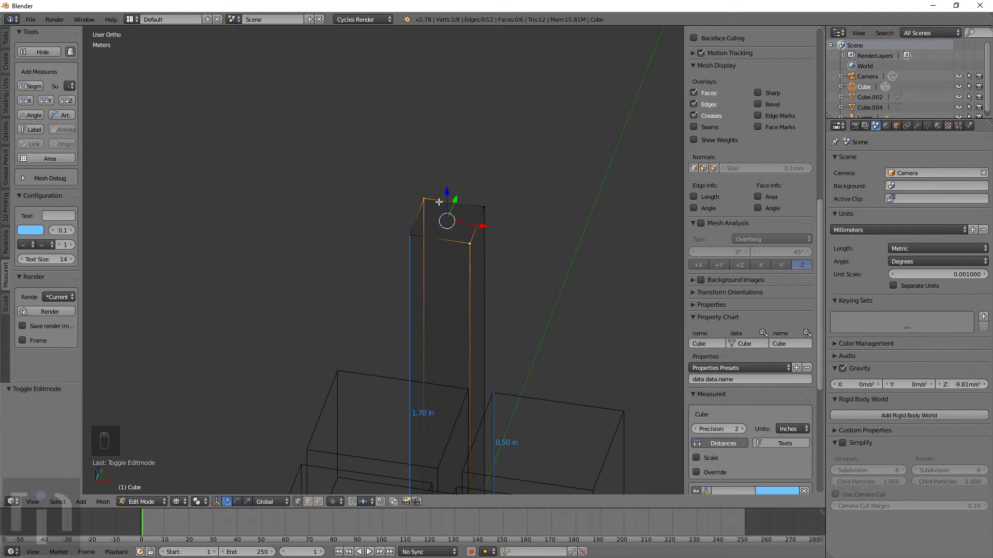
right_click(409, 236)
right_click(469, 243, "shift")
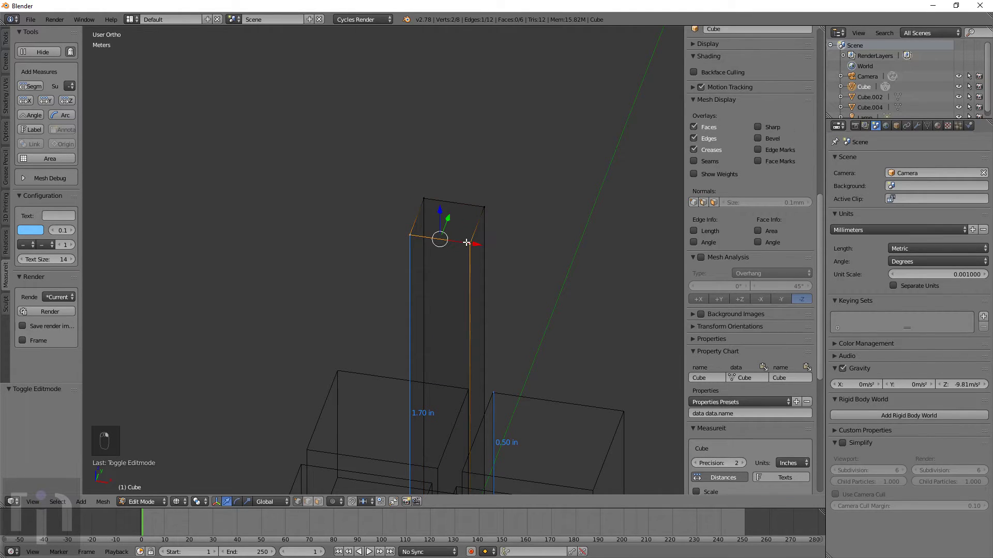
left_click(33, 86)
key("KP_1")
key("Tab")
Duplicate the tall block and move the copy straight up about 3.85 cm along Z
scroll(476, 321, "down", 5)
middle_click_drag(475, 328, 472, 269, "shift")
scroll(473, 286, "up", 4)
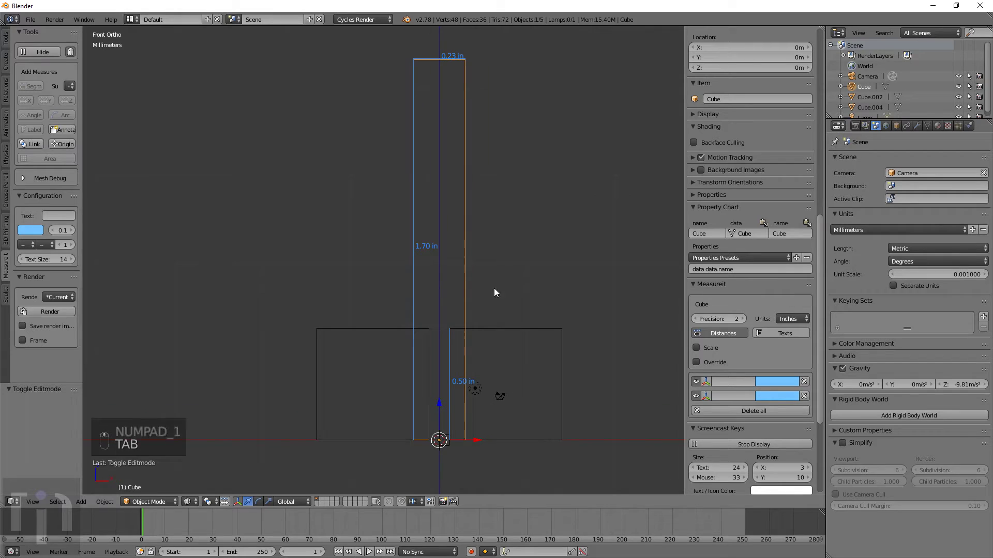
scroll(482, 317, "down", 3)
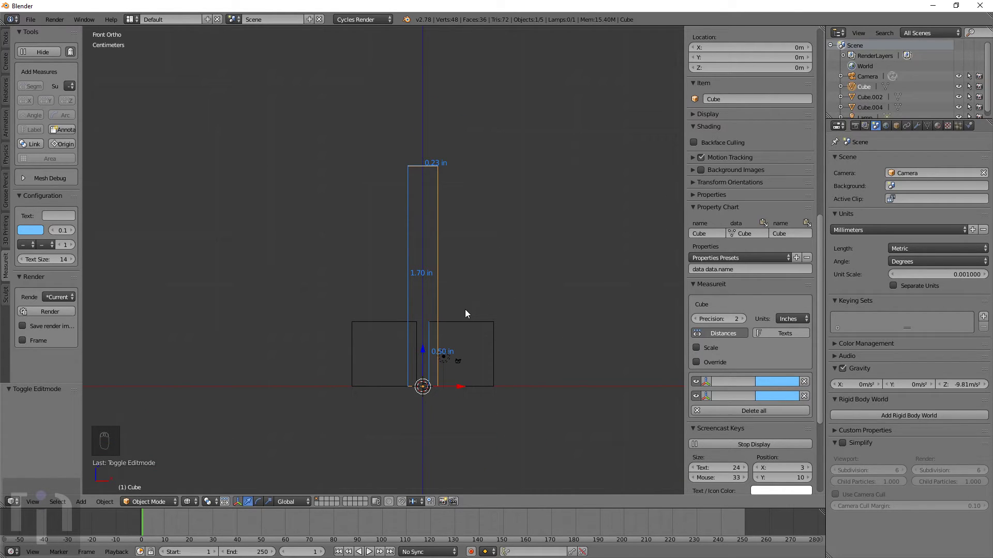
key("shift+d")
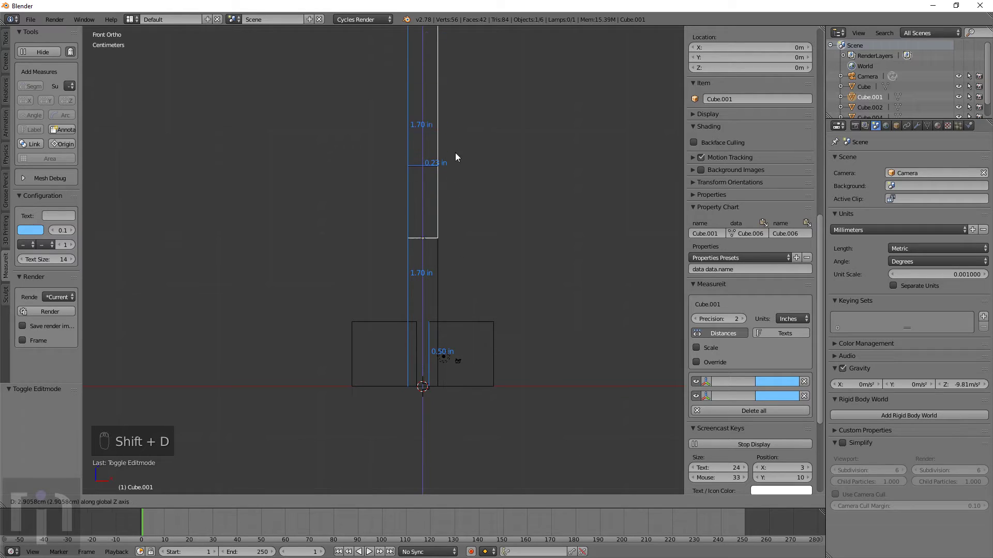
left_click(464, 112)
middle_click_drag(446, 199, 465, 294, "shift")
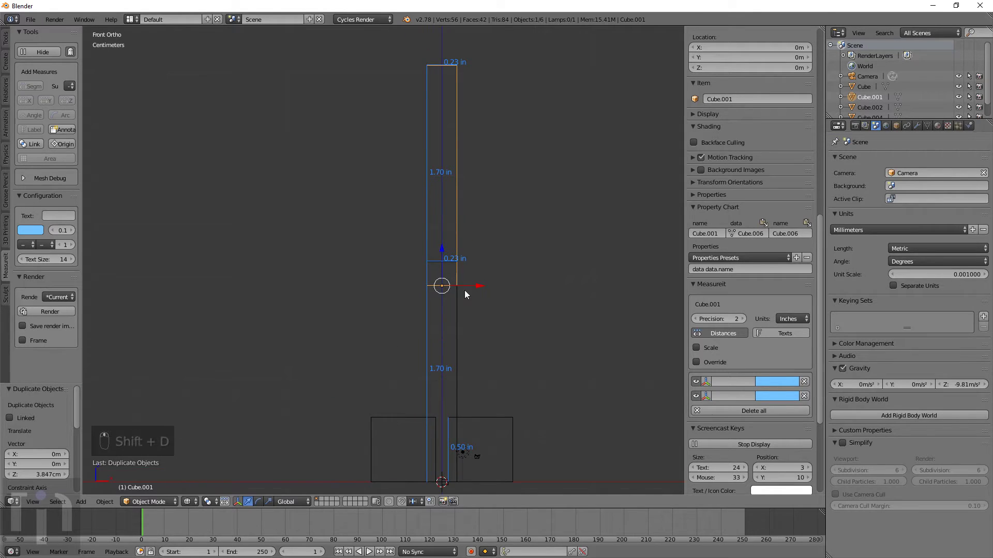
Rotate the copy by -90° and move it about 2.8 mm in X and 7.7 mm in Z onto the tall block's top
scroll(465, 294, "up", 3)
type("r-90")
key("Return")
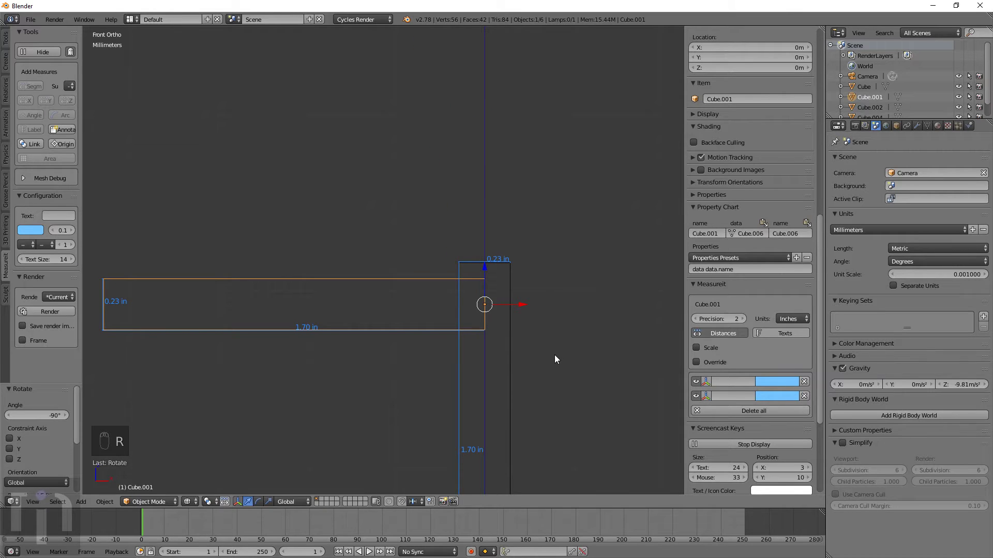
key("g")
left_click(550, 234)
scroll(551, 233, "up", 3)
middle_click_drag(678, 300, 413, 324, "shift")
scroll(414, 325, "up", 5)
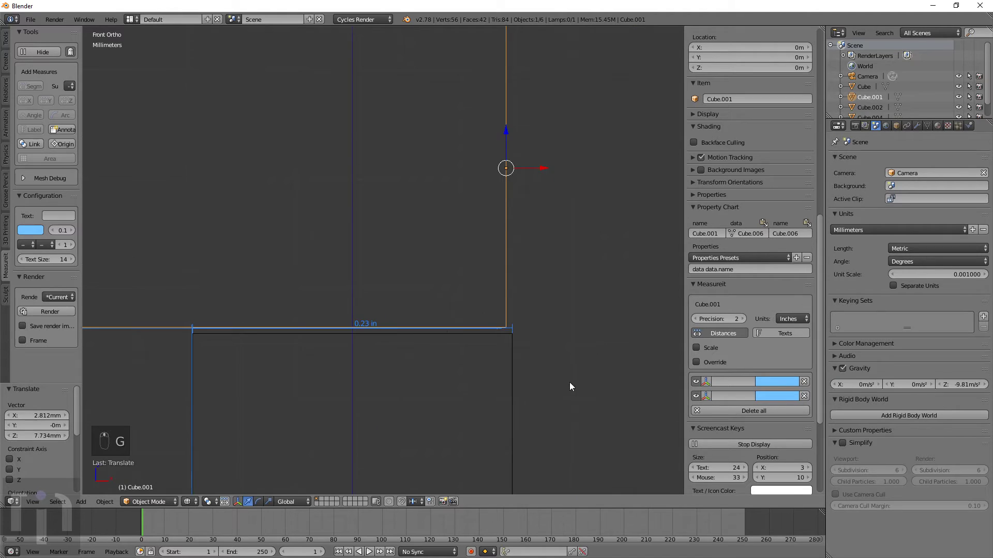
middle_click_drag(569, 383, 510, 365, "shift")
scroll(509, 369, "down", 3)
right_click(423, 298)
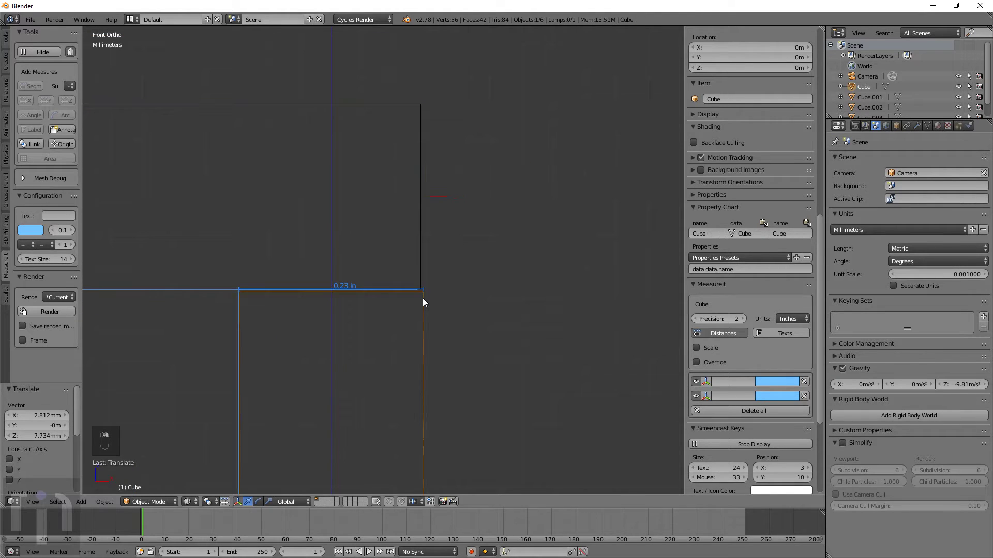
right_click(417, 228)
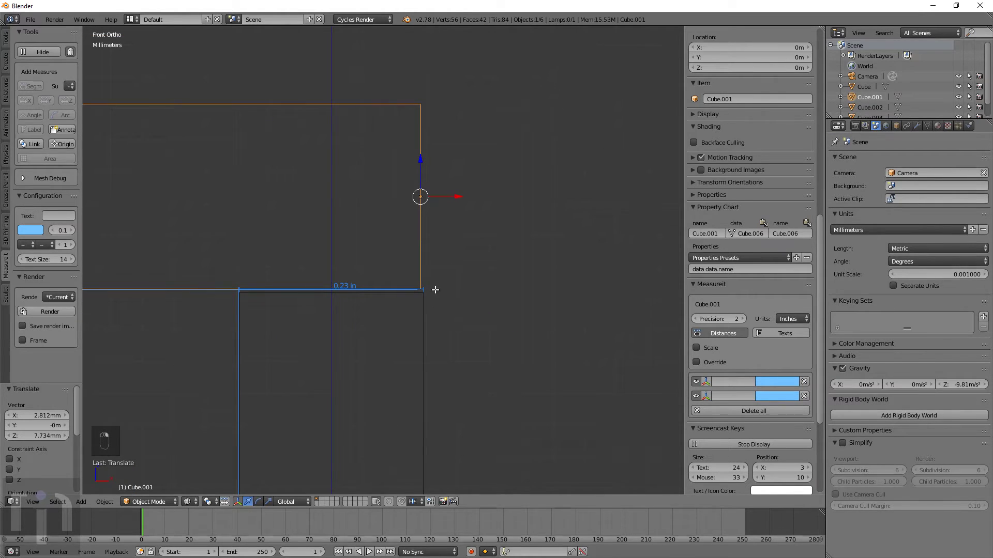
key("Tab")
key("a")
key("a")
scroll(724, 277, "up", 5)
scroll(724, 279, "up", 8)
key("a")
key("c")
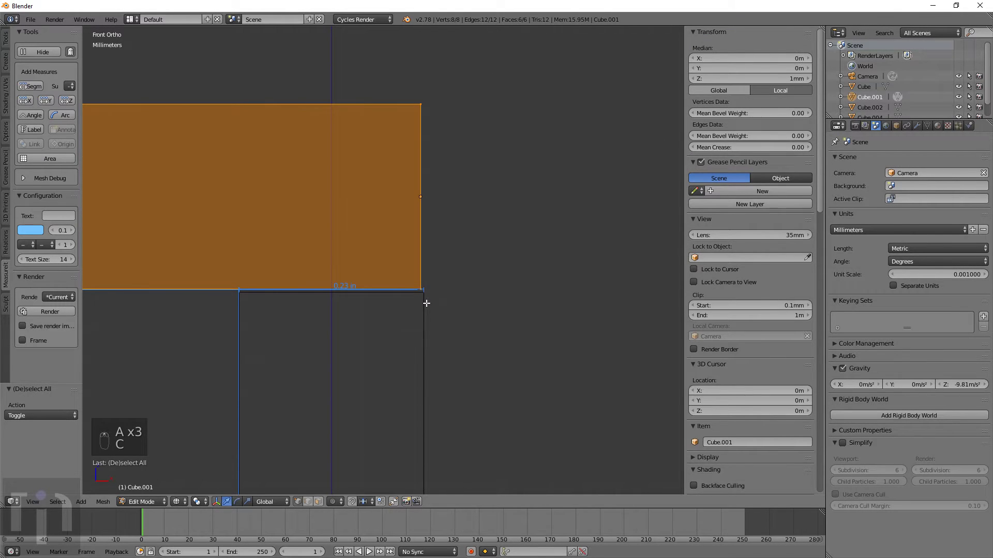
key("Tab")
Select the tall block's upper corner edge on the positive X side and show its global coordinates
right_click(427, 299)
key("Tab")
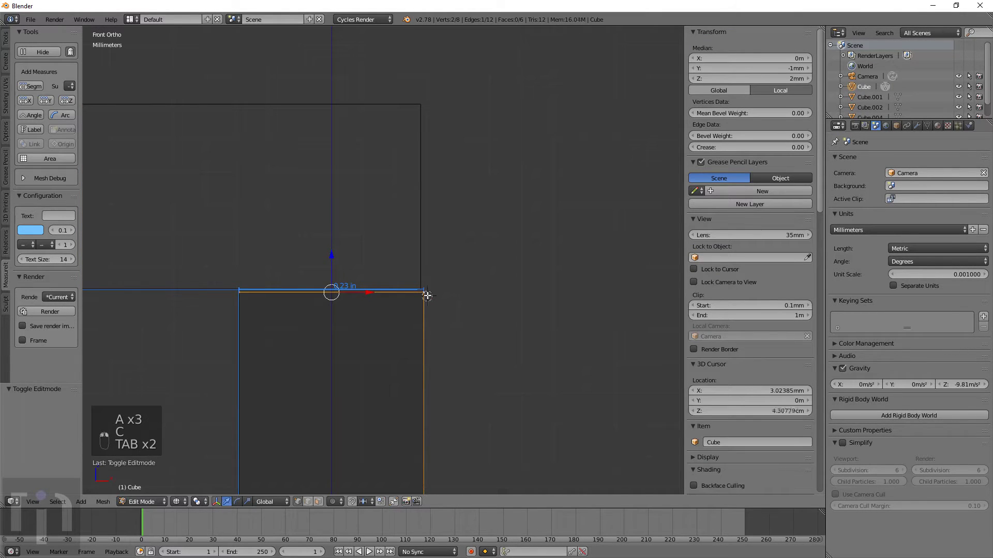
key("a")
key("a")
key("a")
key("c")
left_click(429, 296)
right_click(430, 298)
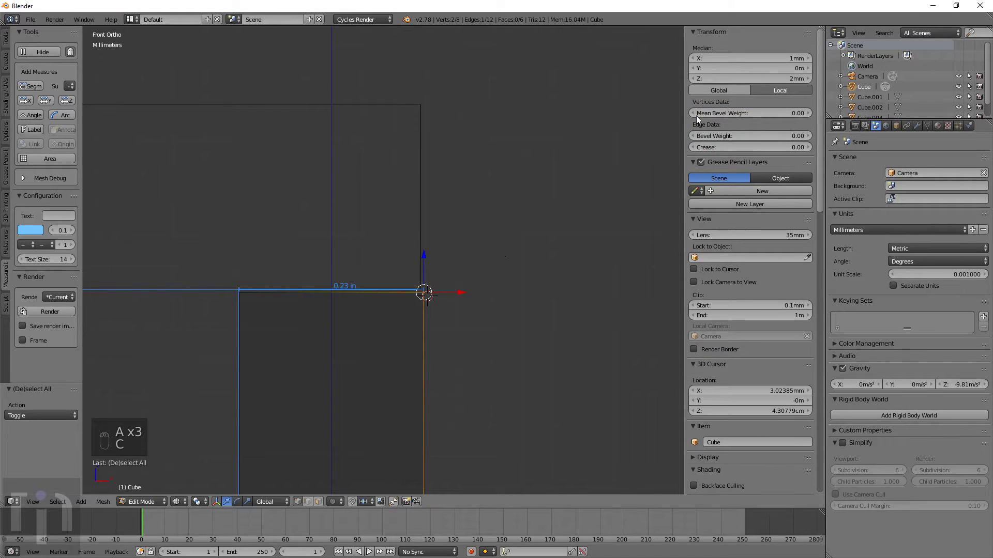
left_click(731, 88)
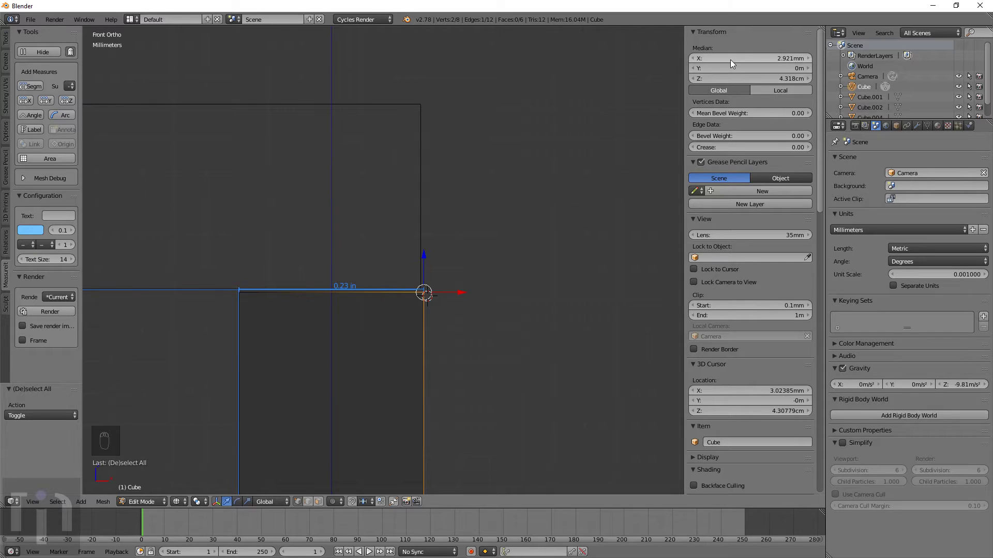
Set the horizontal bar's X location to 2.921 mm
key("Tab")
right_click(421, 153)
left_click(759, 57)
type("2.921")
key("Return")
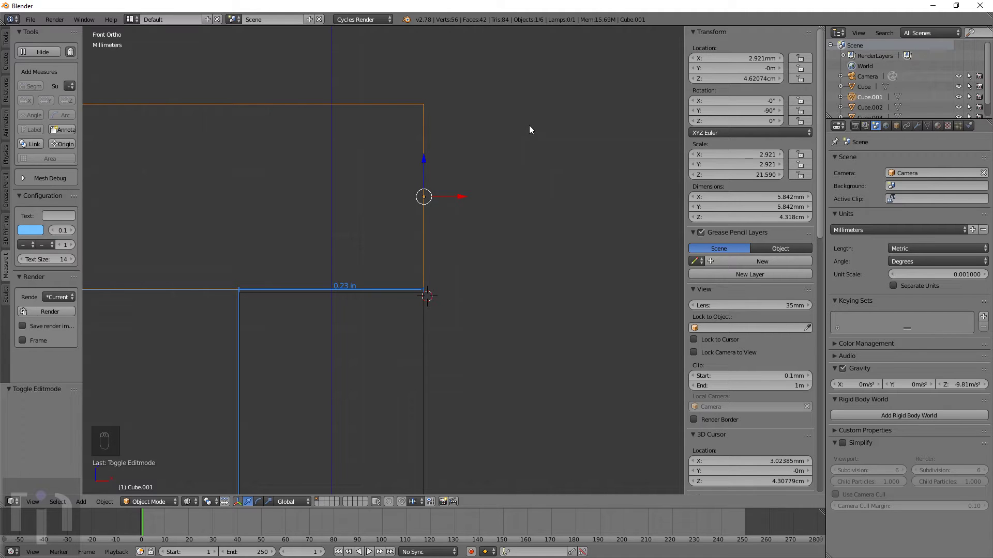
Lower the horizontal bar about 92 µm along Z toward the tall block's top face
scroll(501, 277, "up", 5)
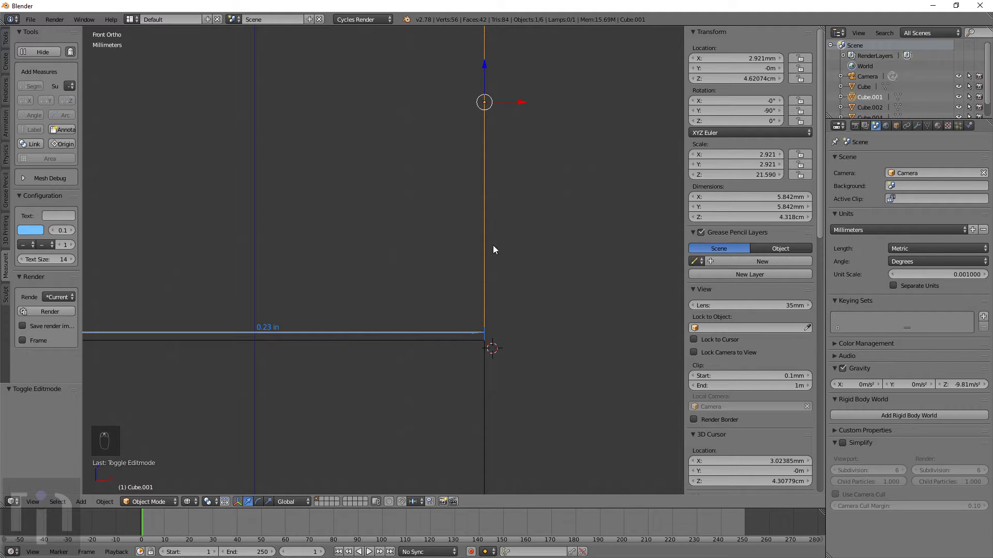
key("Tab")
key("Tab")
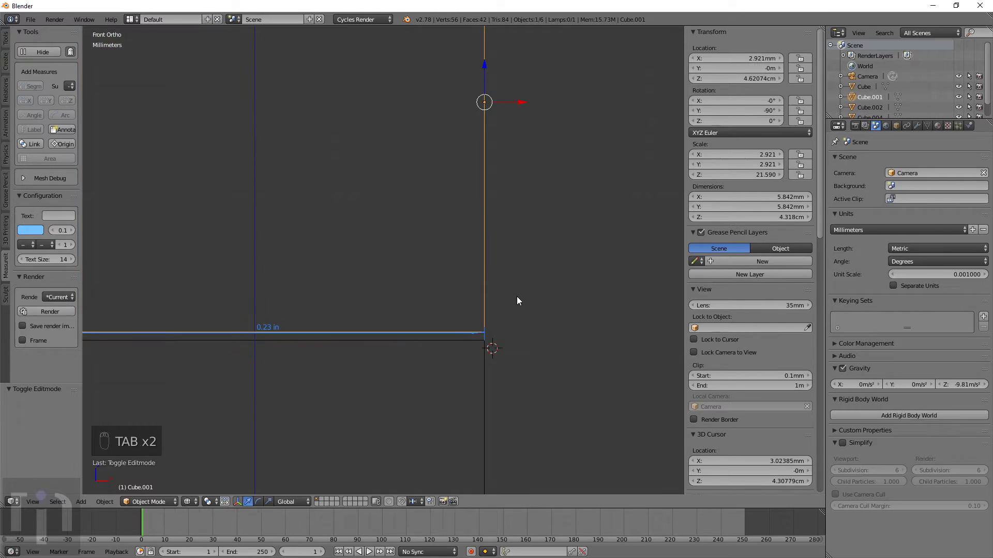
key("g")
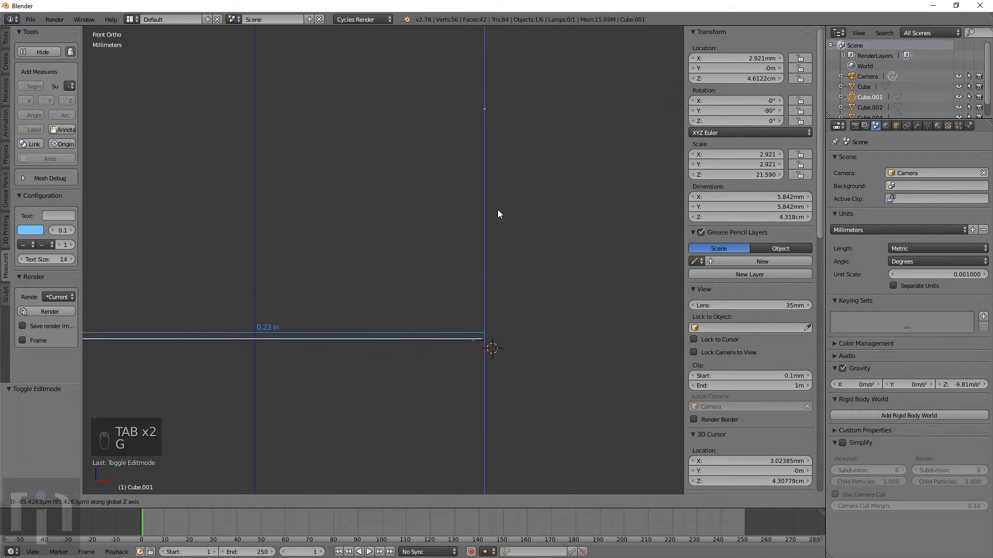
left_click(498, 210)
middle_click_drag(524, 368, 499, 267, "shift")
Fine-tune the horizontal bar downward along Z by about 14.4 µm to meet the tall block's top
scroll(528, 254, "up", 7)
middle_click_drag(595, 204, 386, 261, "shift")
scroll(467, 253, "up", 9)
middle_click_drag(554, 188, 305, 307, "shift")
scroll(449, 237, "up", 6)
scroll(481, 248, "up", 5)
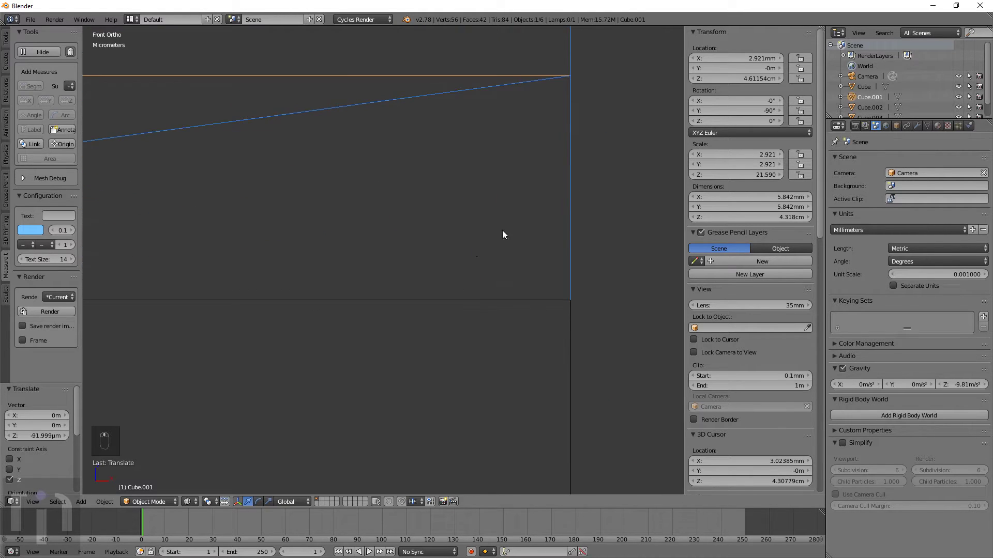
key("g")
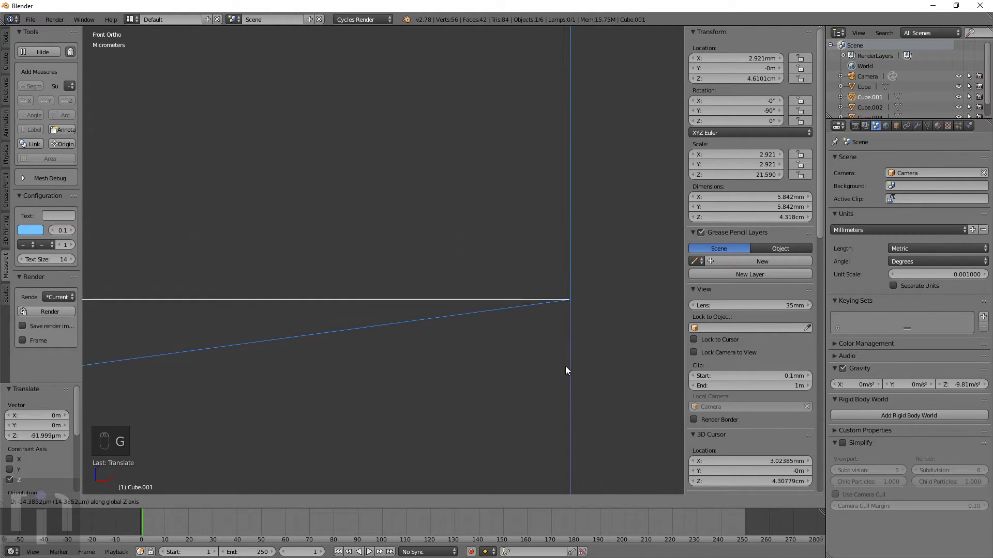
left_click(526, 345)
scroll(522, 347, "up", 4)
Examine at high magnification how the horizontal bar's underside lines up with the tall block's top
middle_click_drag(486, 399, 476, 205, "shift")
scroll(473, 228, "up", 5)
middle_click_drag(461, 165, 458, 238, "shift")
scroll(460, 239, "up", 4)
middle_click_drag(484, 173, 472, 230, "shift")
key("g")
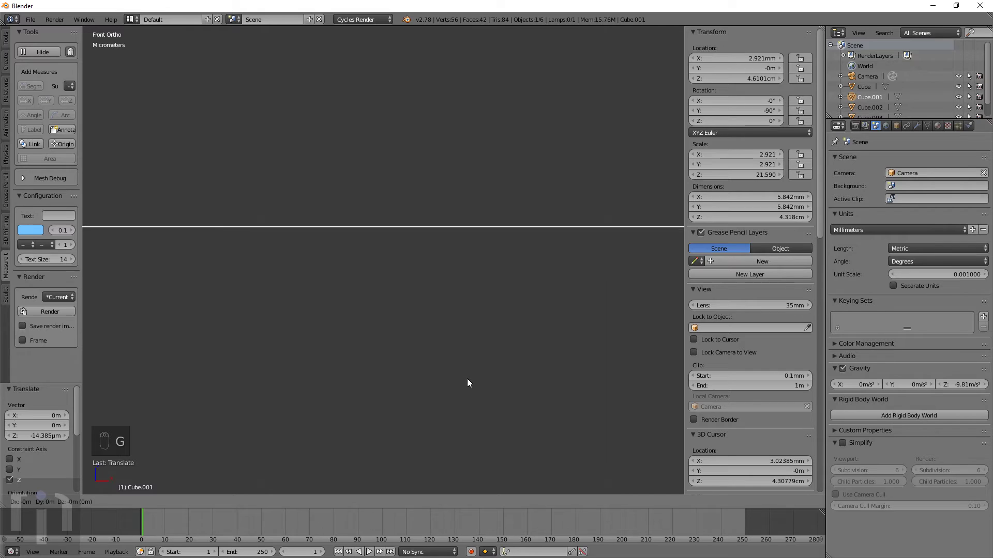
left_click(471, 395)
scroll(476, 313, "down", 3)
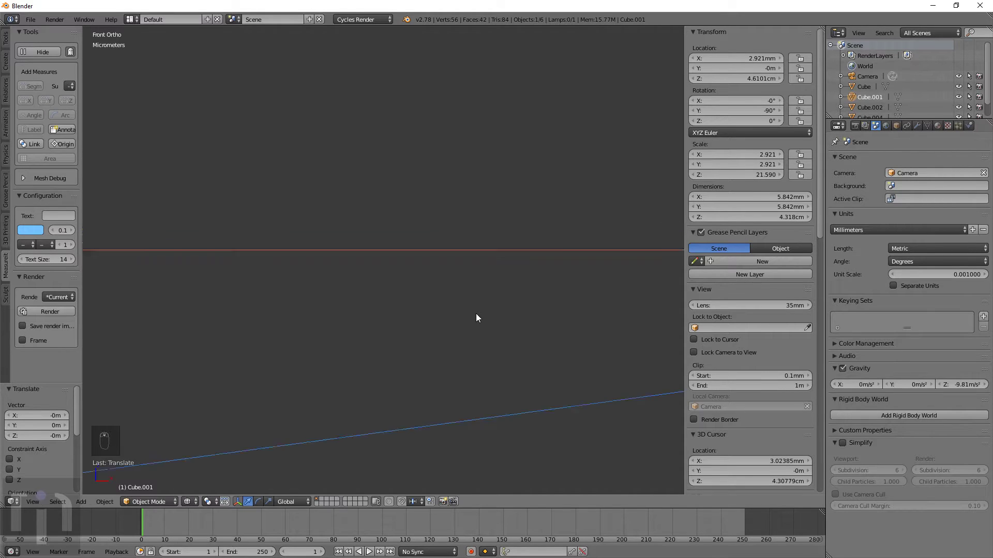
key("Tab")
scroll(469, 324, "down", 4)
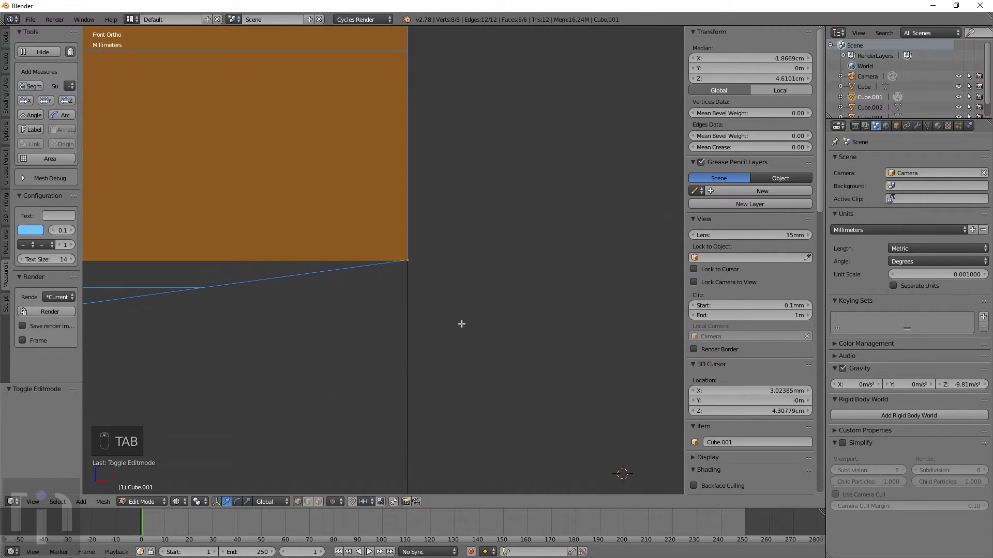
key("Tab")
scroll(366, 306, "down", 20)
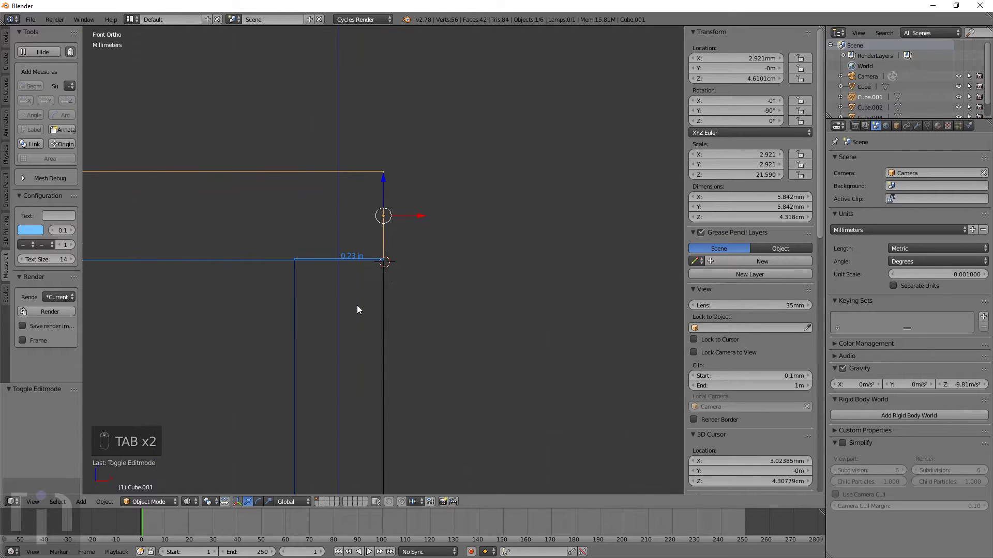
Duplicate the horizontal bar toward its negative X end and rotate the copy 90° so it stands upright
middle_click_drag(472, 330, 671, 332, "shift")
scroll(428, 332, "down", 4)
middle_click_drag(354, 301, 521, 339, "shift")
scroll(522, 286, "down", 2)
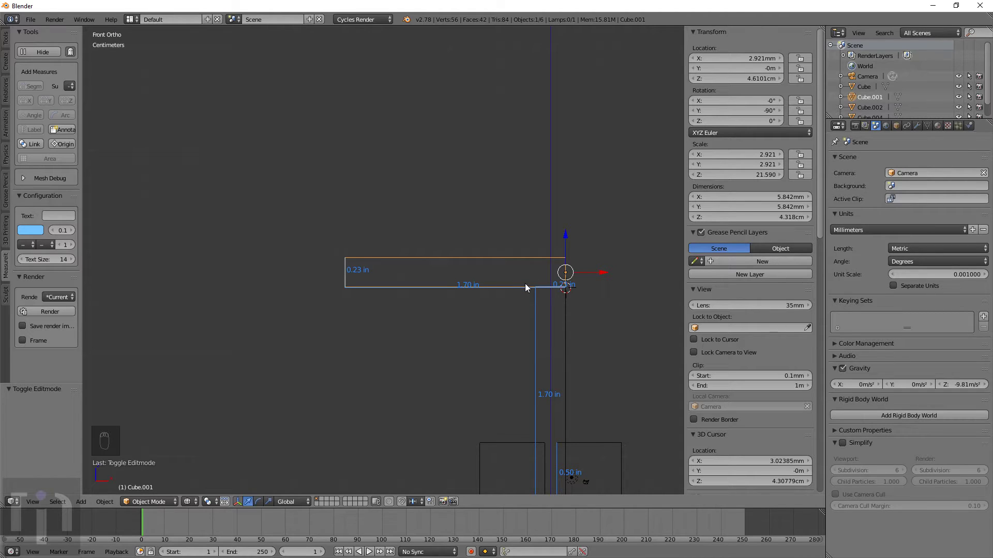
key("shift+d")
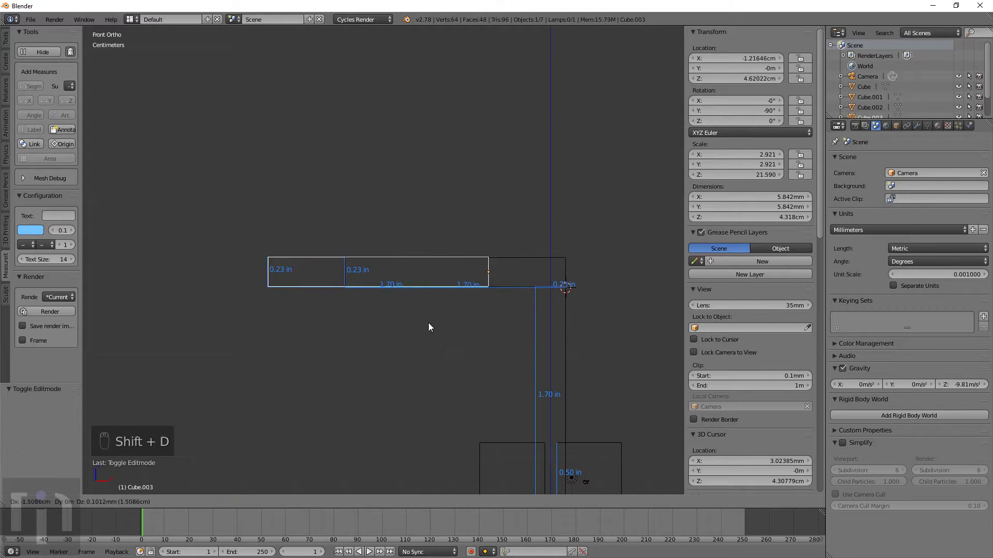
left_click(330, 287)
type("r90")
key("Return")
Lower the upright copy along Z onto the negative X end of the horizontal bar
middle_click_drag(393, 122, 397, 203, "shift")
scroll(398, 204, "up", 2)
key("g")
key("z")
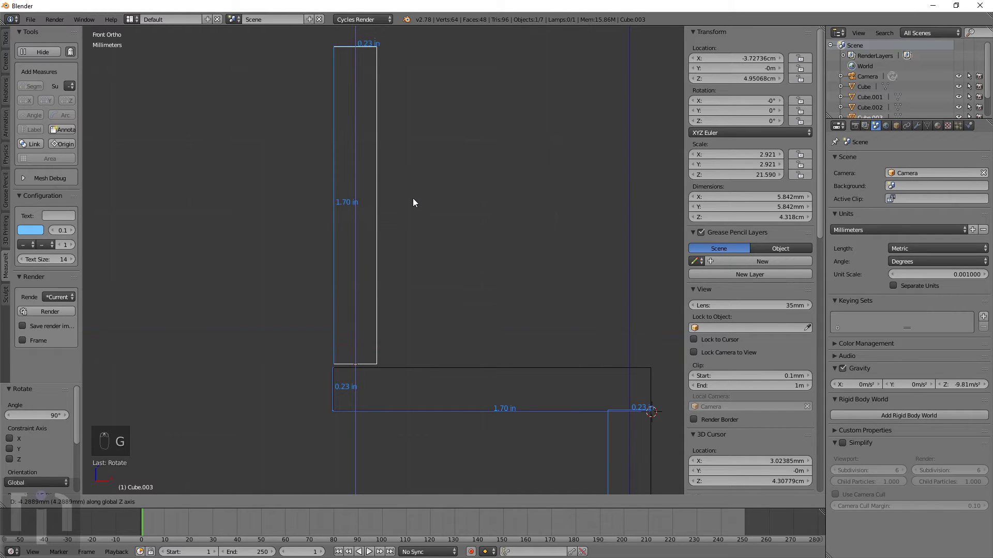
left_click(413, 200)
Select the horizontal bar's upper corner edge at its negative X end to read its global coordinates
scroll(413, 334, "down", 4)
scroll(429, 313, "up", 6)
scroll(440, 336, "up", 5)
key("Tab")
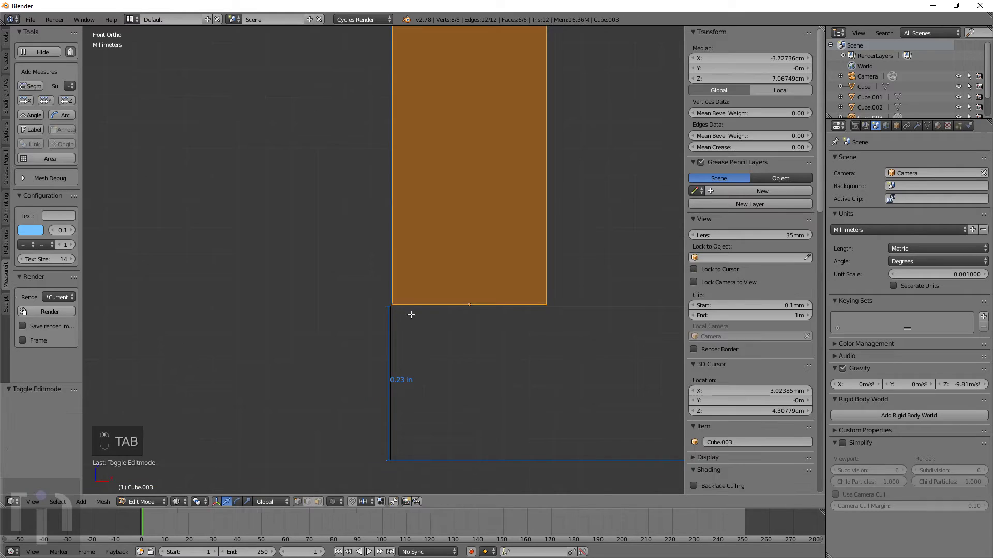
key("Tab")
right_click(393, 308)
key("Tab")
key("a")
key("a")
key("a")
key("a")
key("c")
left_click(391, 306)
right_click(391, 306)
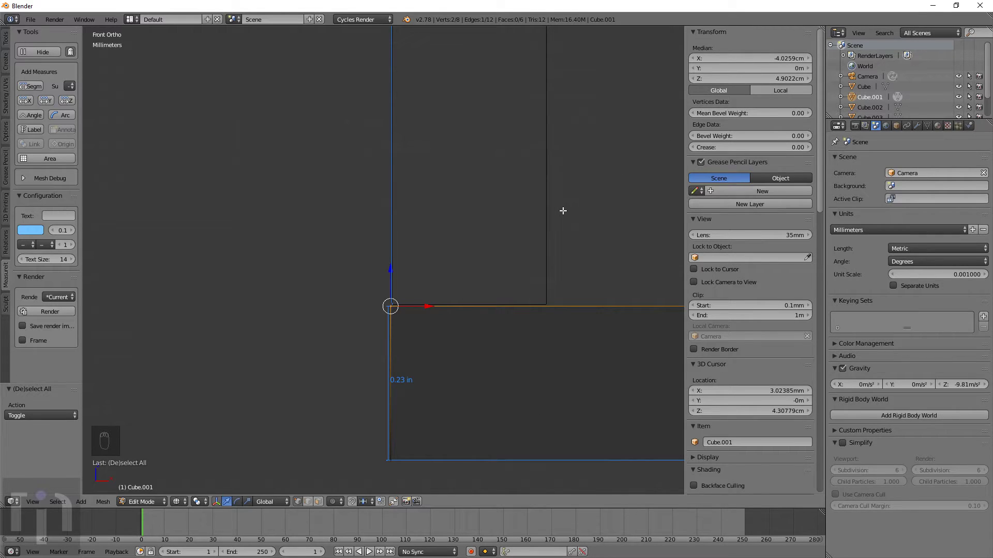
Set the upright copy's Z location to 4.9022 mm
key("Tab")
right_click(551, 276)
left_click(718, 80)
type("4.9022")
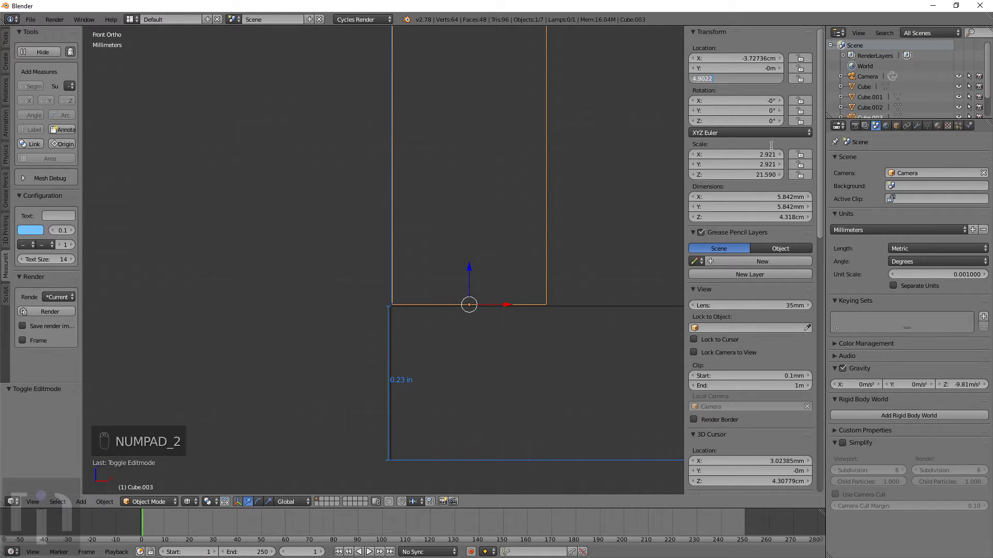
key("Return")
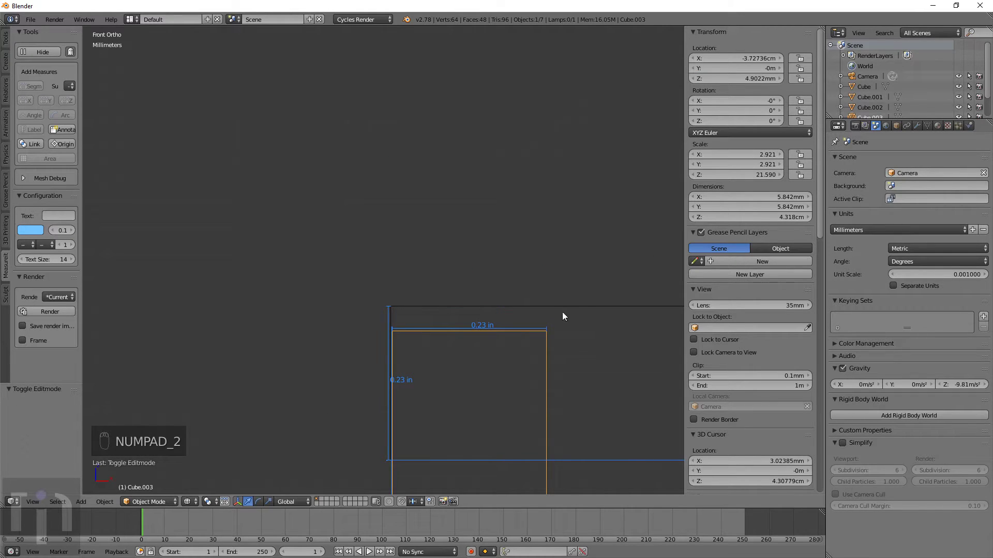
Correct the upright copy's Z location to 4.9022 cm so its base sits on top of the horizontal bar
left_click(765, 78)
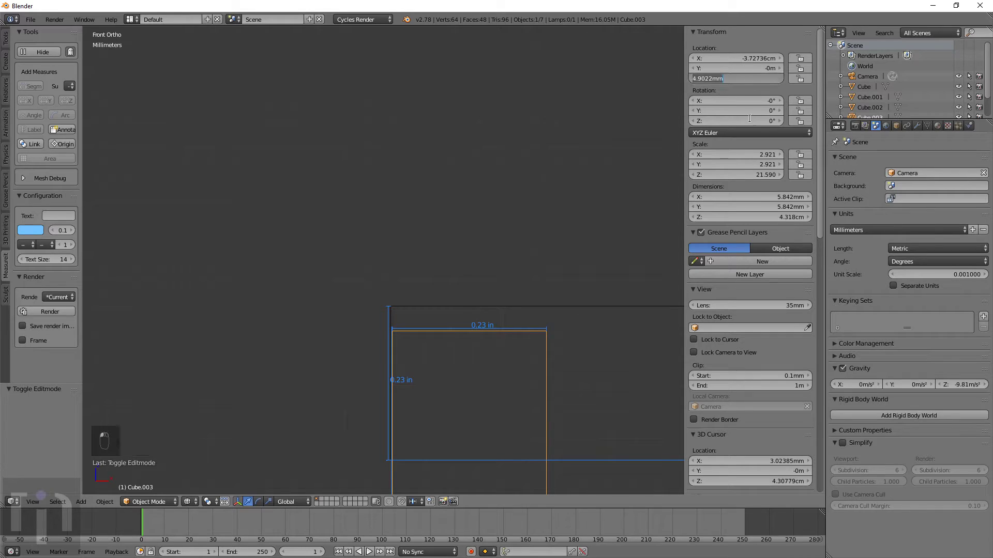
key("Left")
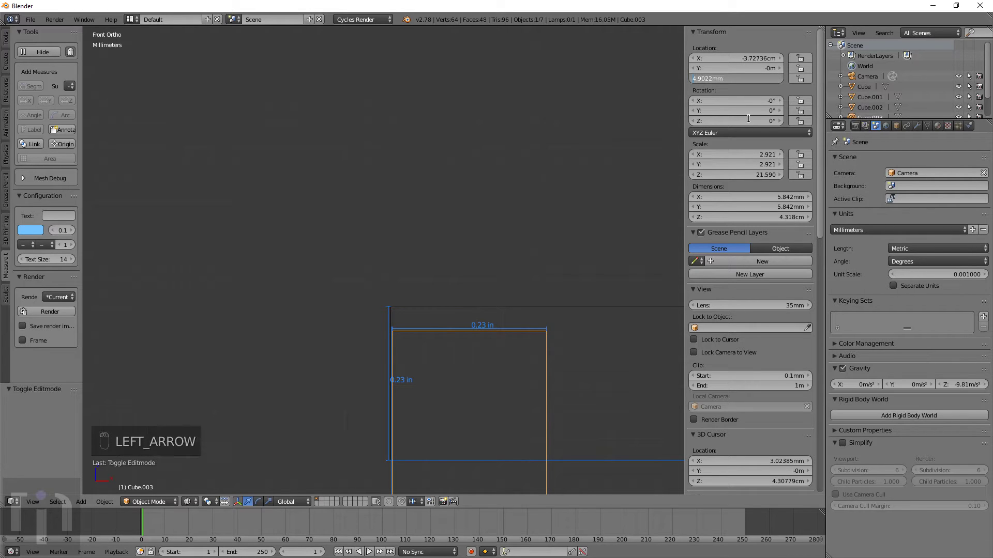
key("Delete")
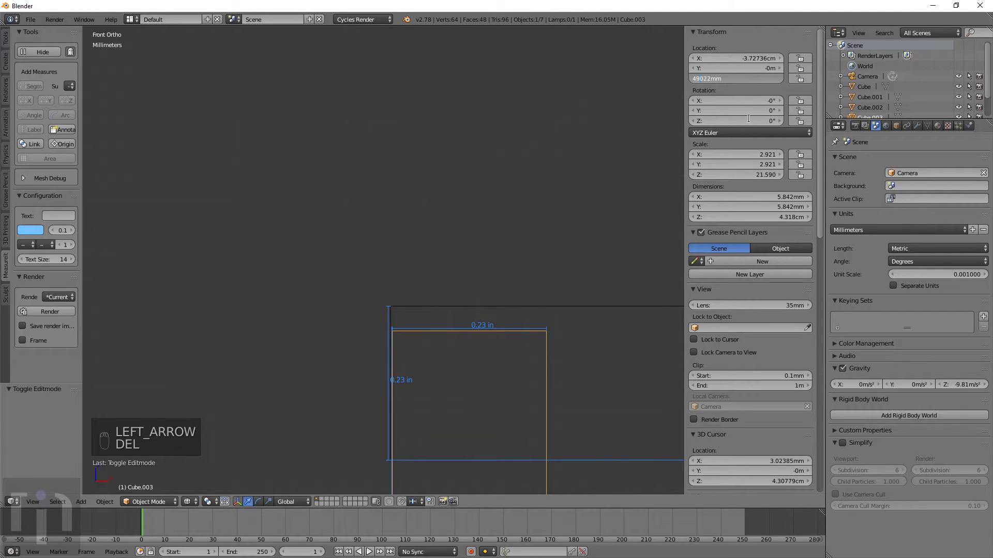
key("Return")
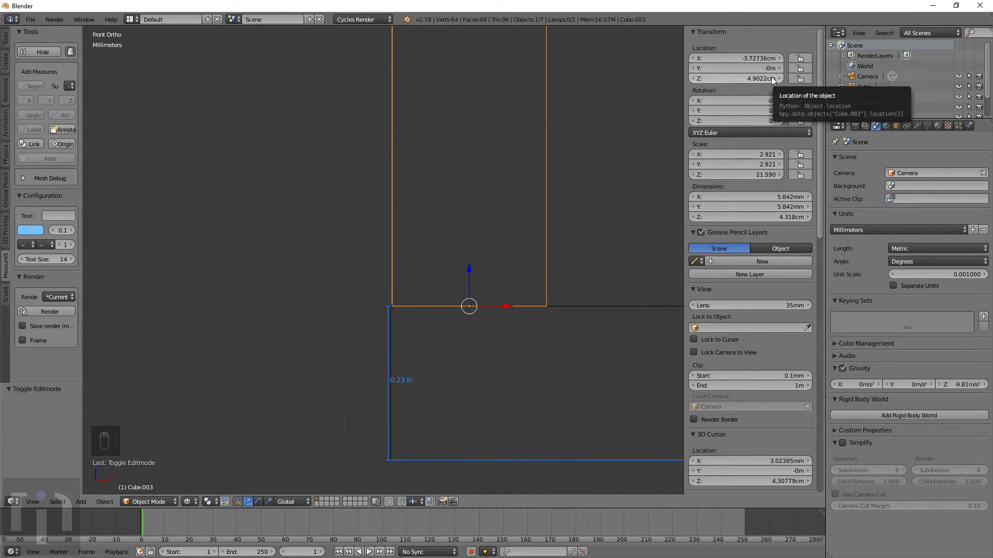
Move the upright bar along X so its outer edge comes close to the horizontal bar's negative X end
scroll(507, 300, "up", 5)
middle_click_drag(508, 331, 465, 212, "shift")
scroll(465, 213, "up", 3)
middle_click_drag(485, 325, 577, 262, "shift")
scroll(568, 263, "up", 3)
key("g")
key("x")
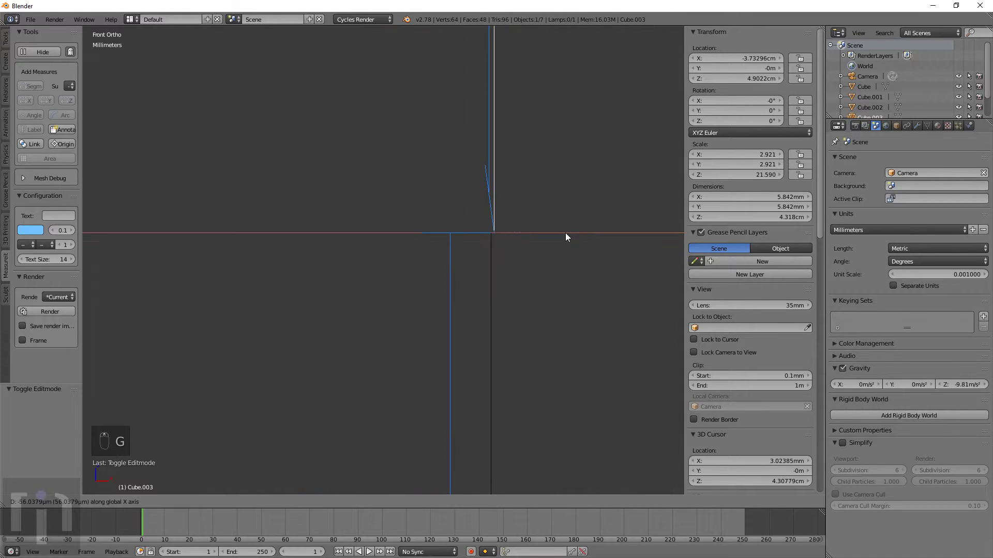
left_click(563, 231)
Fine-tune the upright bar along X to about -3.7338 cm, aligning its outer edge exactly with the horizontal bar's end
scroll(565, 232, "up", 7)
middle_click_drag(583, 199, 272, 315, "shift")
scroll(464, 264, "up", 5)
middle_click_drag(594, 352, 452, 307, "shift")
scroll(452, 307, "up", 6)
middle_click_drag(552, 286, 369, 305, "shift")
scroll(432, 280, "up", 4)
key("g")
key("x")
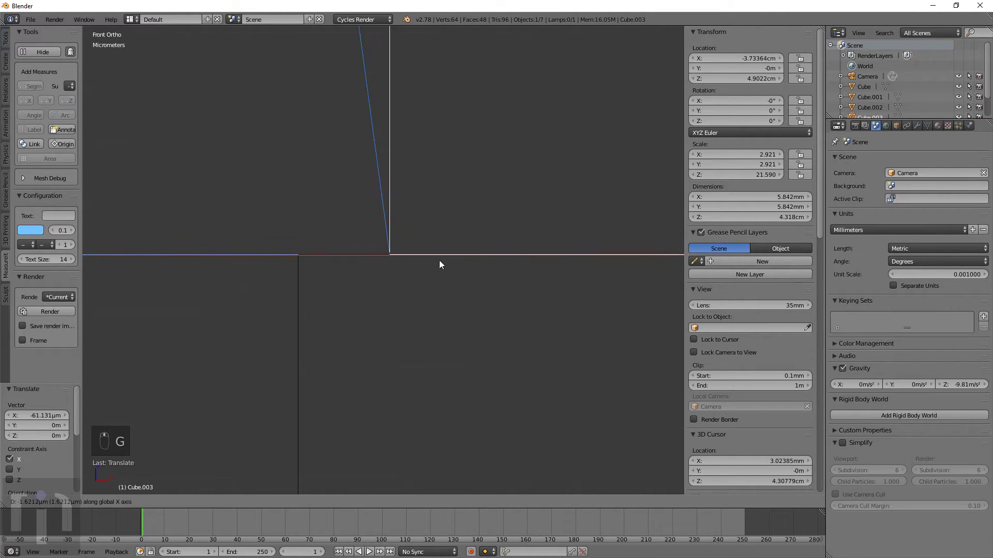
left_click(348, 270)
middle_click_drag(290, 268, 439, 290, "shift")
key("g")
key("x")
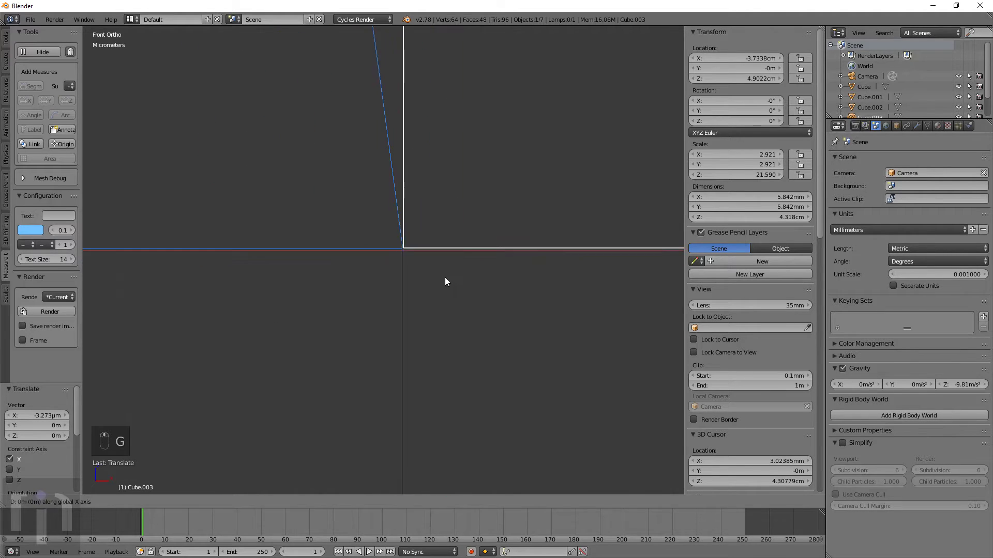
left_click(443, 277)
scroll(450, 291, "down", 6)
scroll(453, 299, "down", 4)
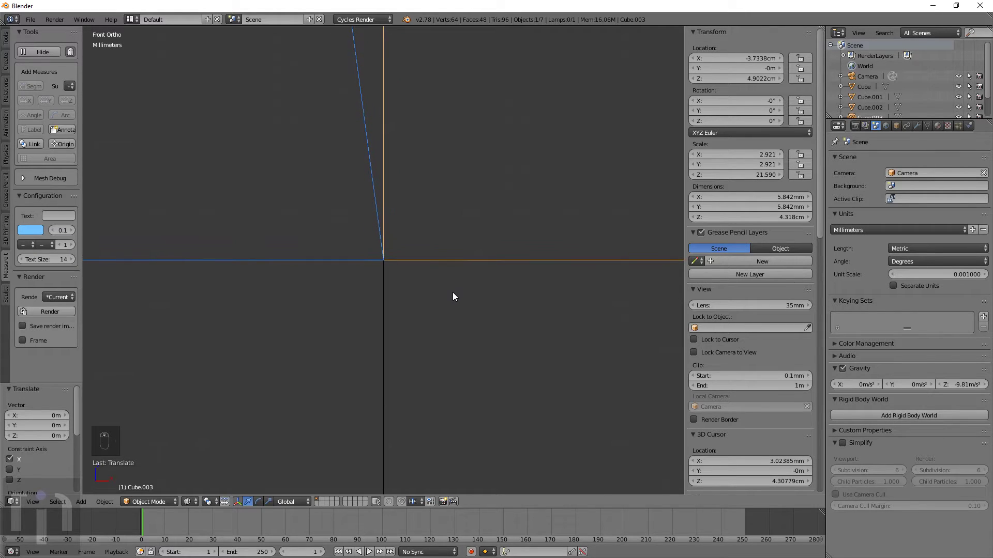
scroll(452, 290, "down", 8)
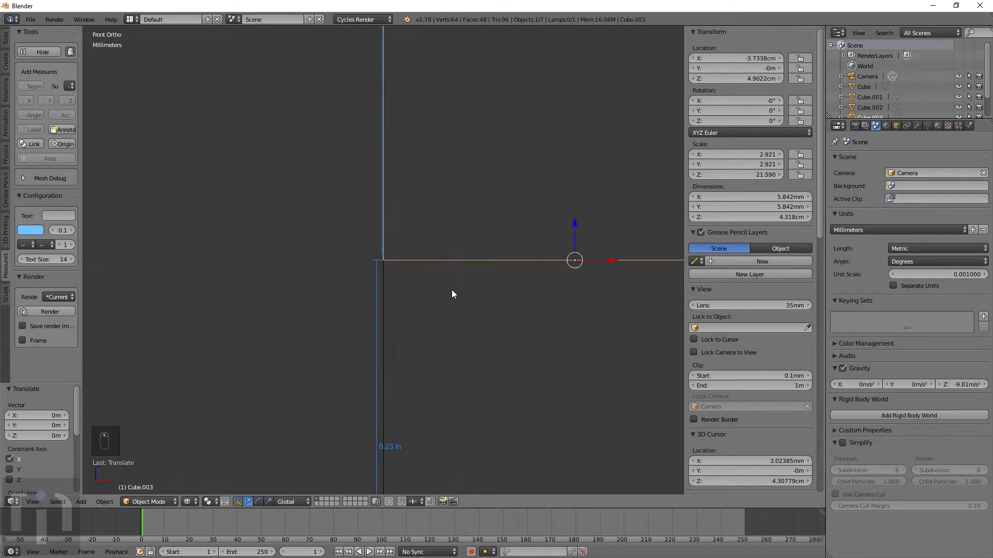
scroll(451, 290, "down", 6)
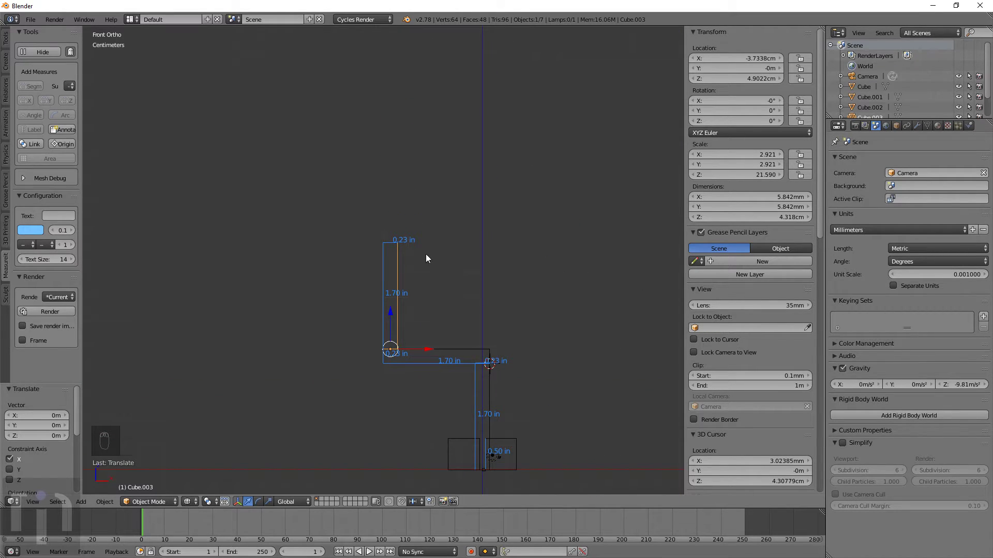
Add a cylinder and move its center between the upright bar and the Z axis, at about X -1.21 cm, Z 8.55 cm
key("shift+a")
mouse_move(429, 255)
left_click(470, 309)
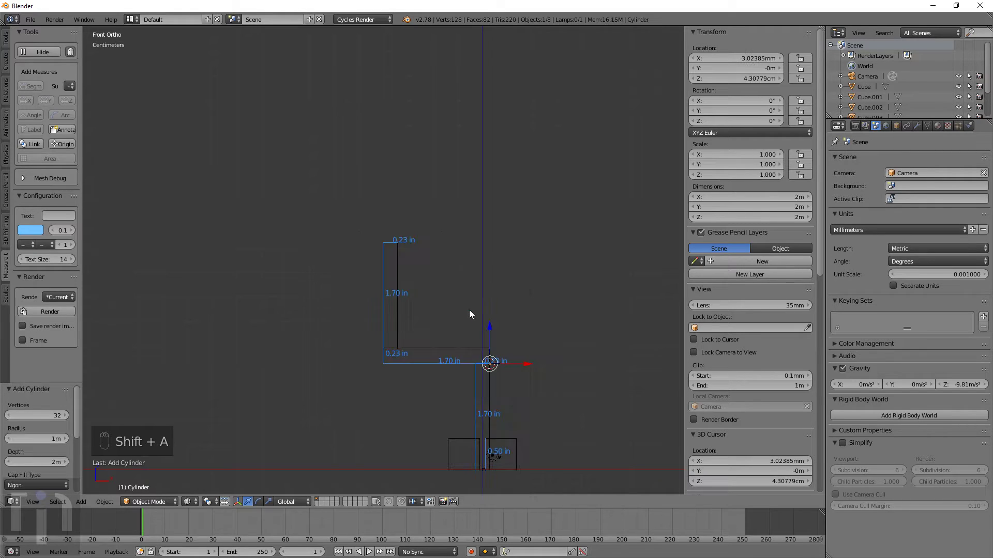
key("g")
left_click(506, 281)
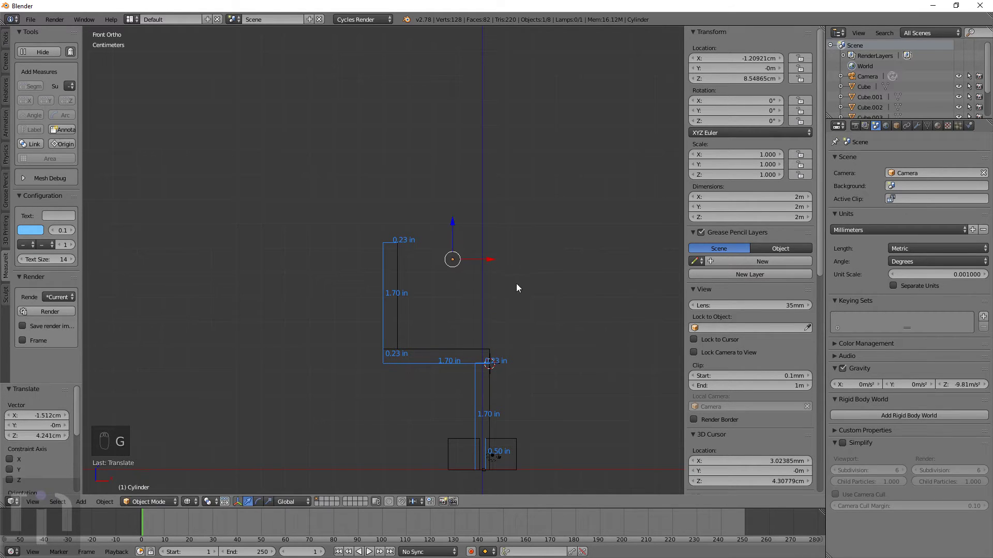
Scale the new cylinder down uniformly to about 0.167
scroll(518, 272, "up", 4)
scroll(518, 272, "down", 15)
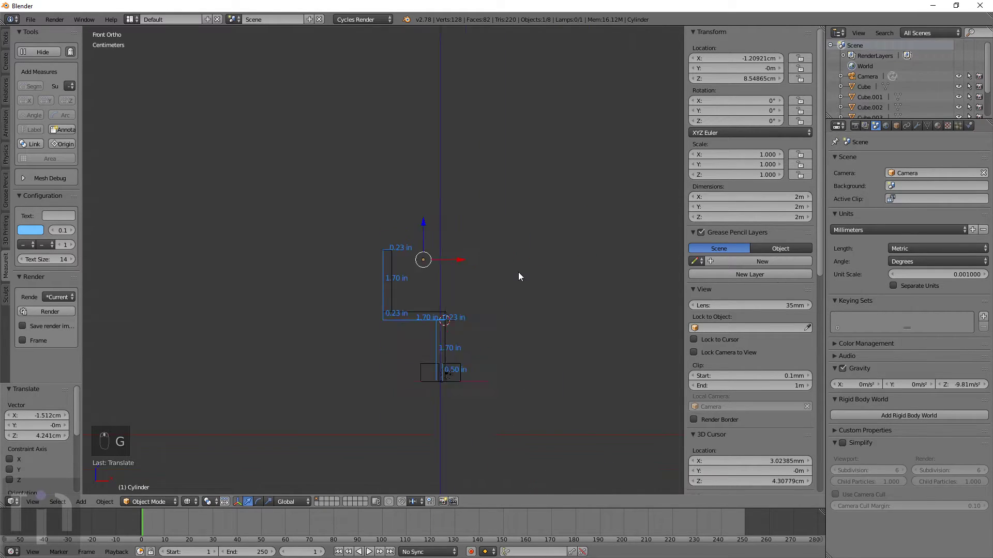
key("s")
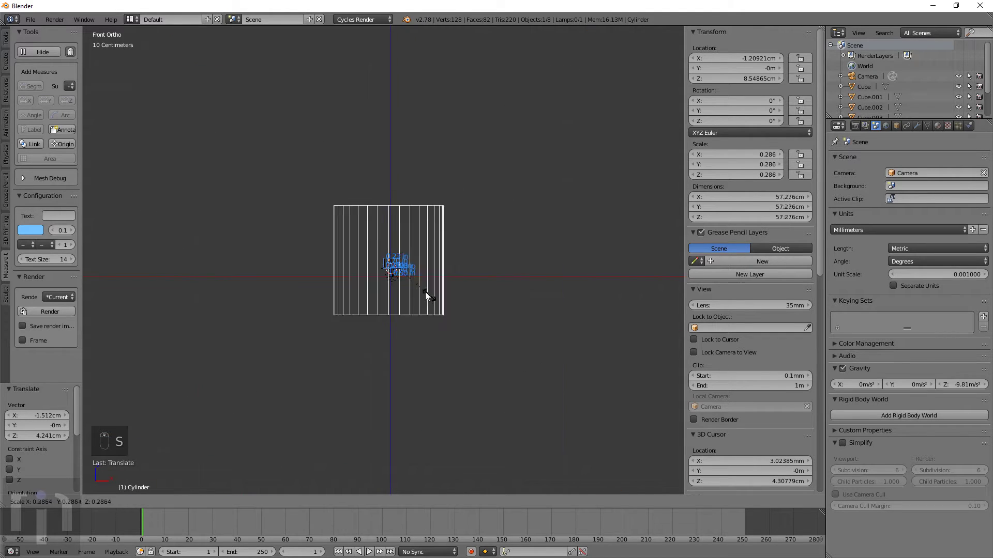
left_click(420, 279)
scroll(419, 280, "up", 10)
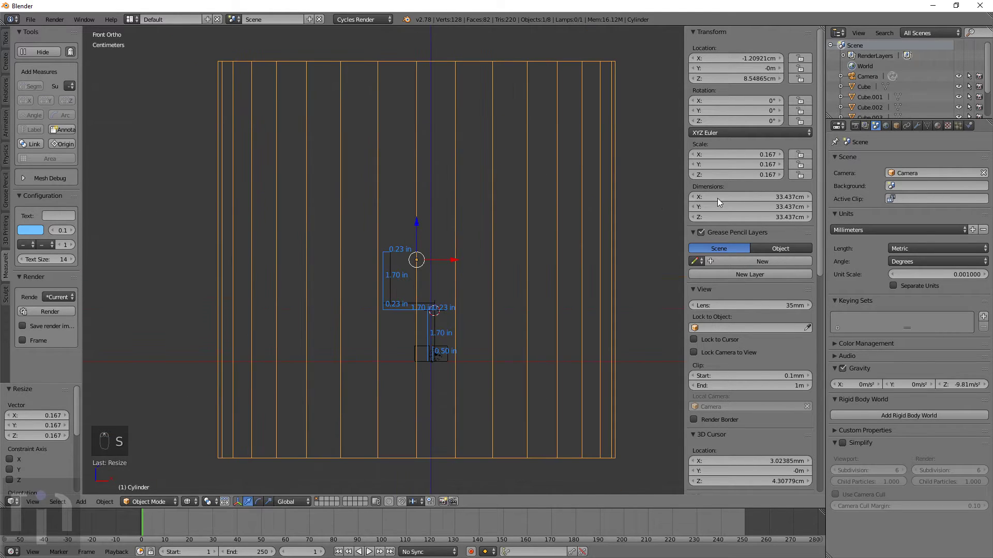
Set the cylinder's X dimension to 1.27 cm
left_click(752, 195)
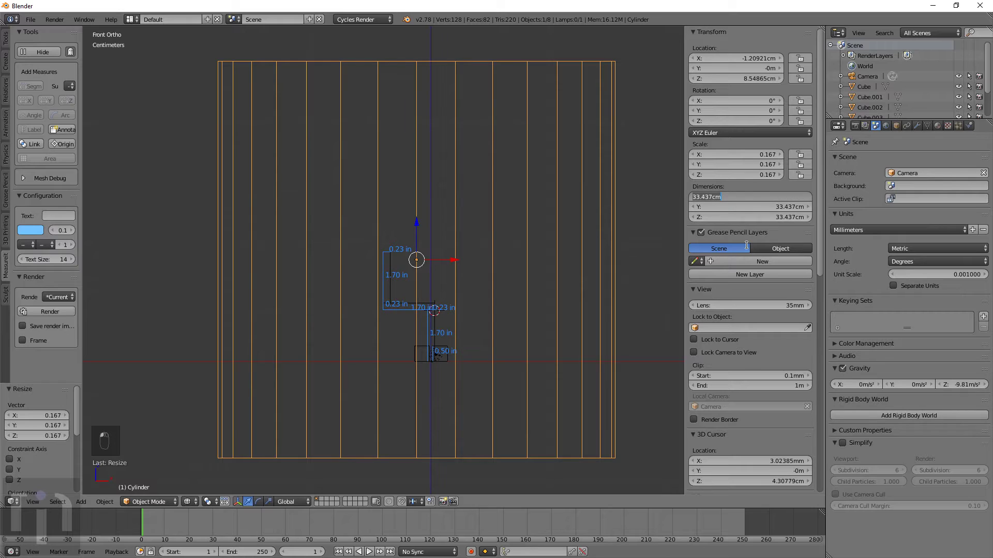
key("BackSpace")
key("Return")
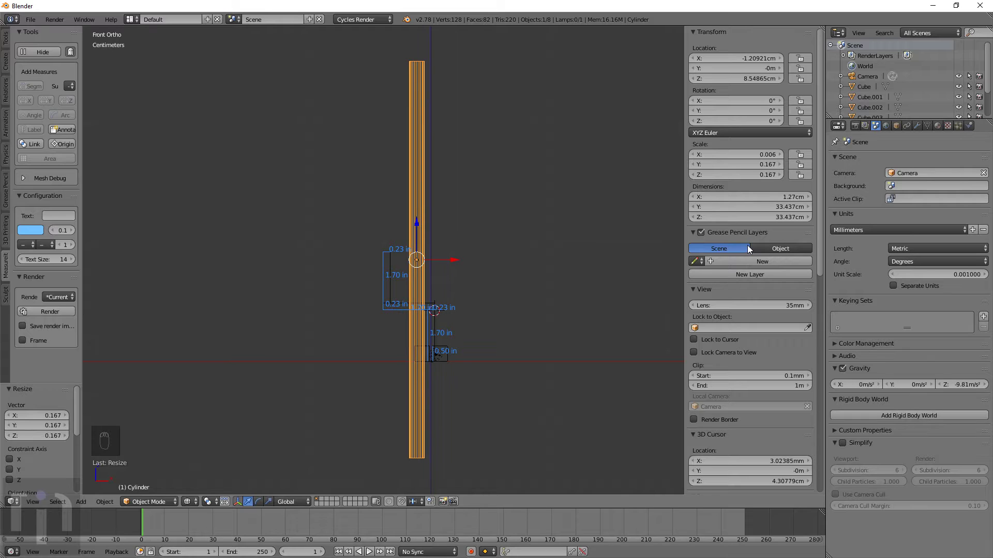
left_click(870, 230)
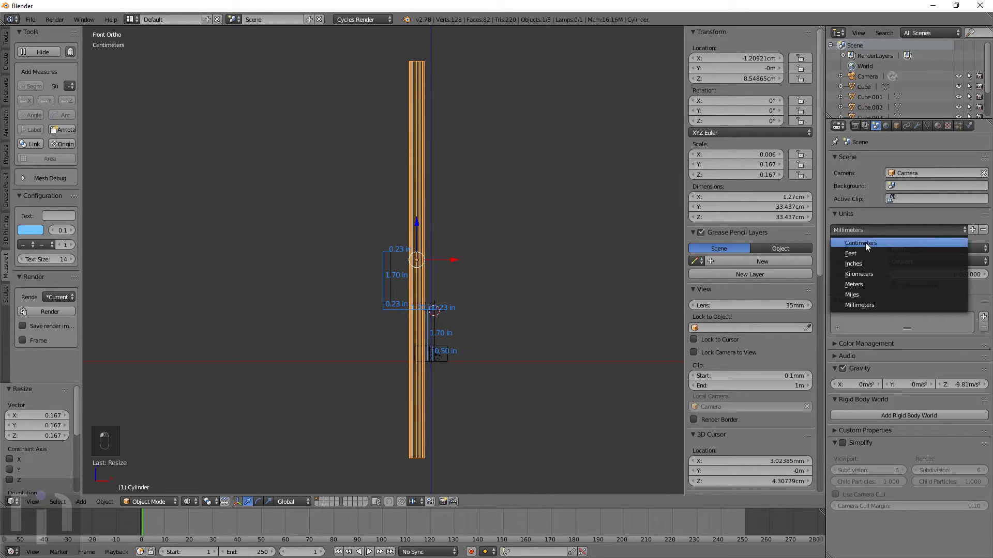
left_click(865, 245)
left_click(854, 230)
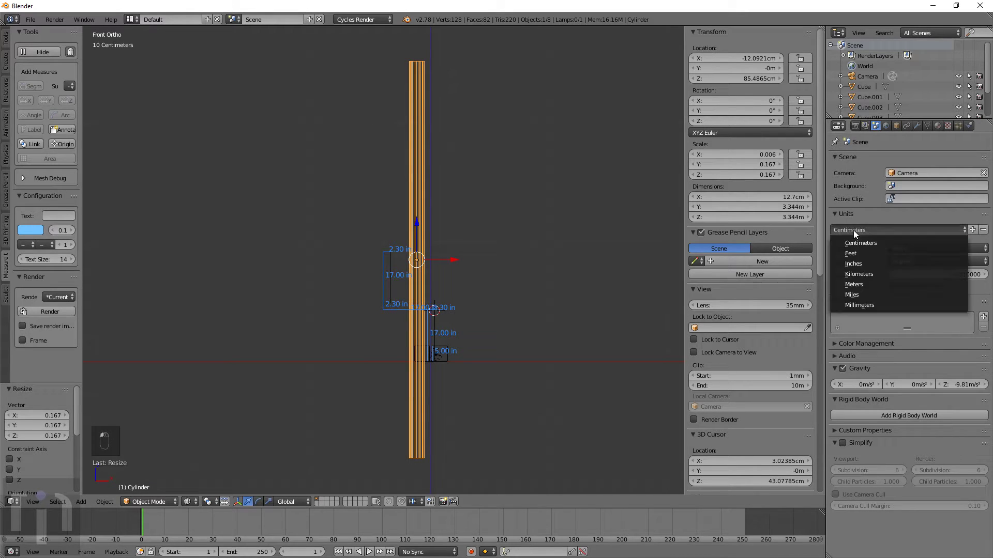
left_click(863, 304)
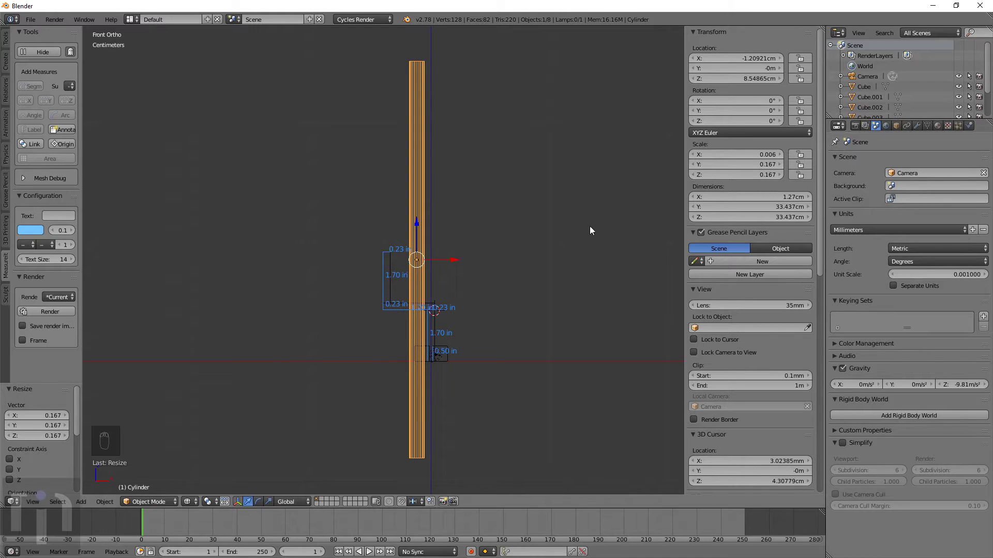
Set the cylinder's Y dimension to 1.27 cm
left_click(747, 207)
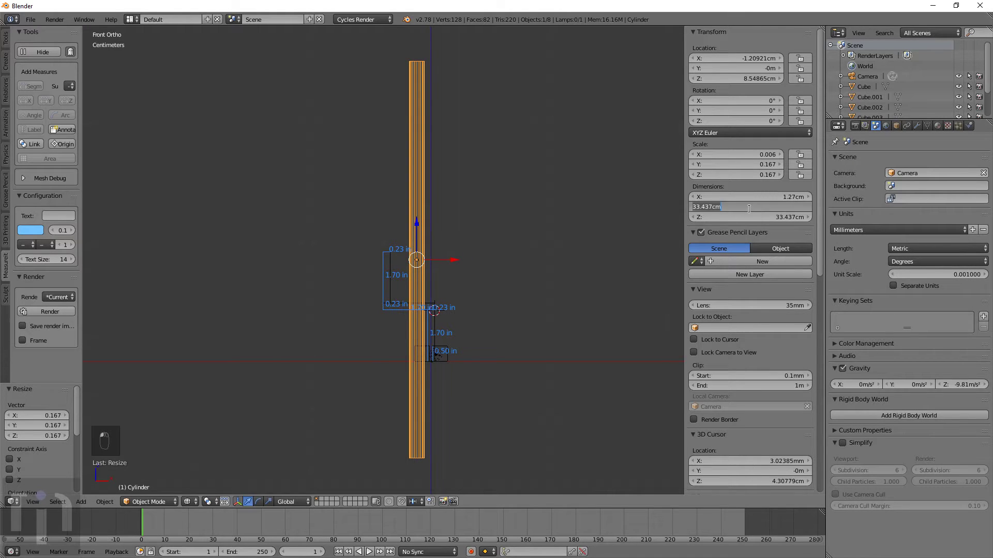
type("1.27")
key("Return")
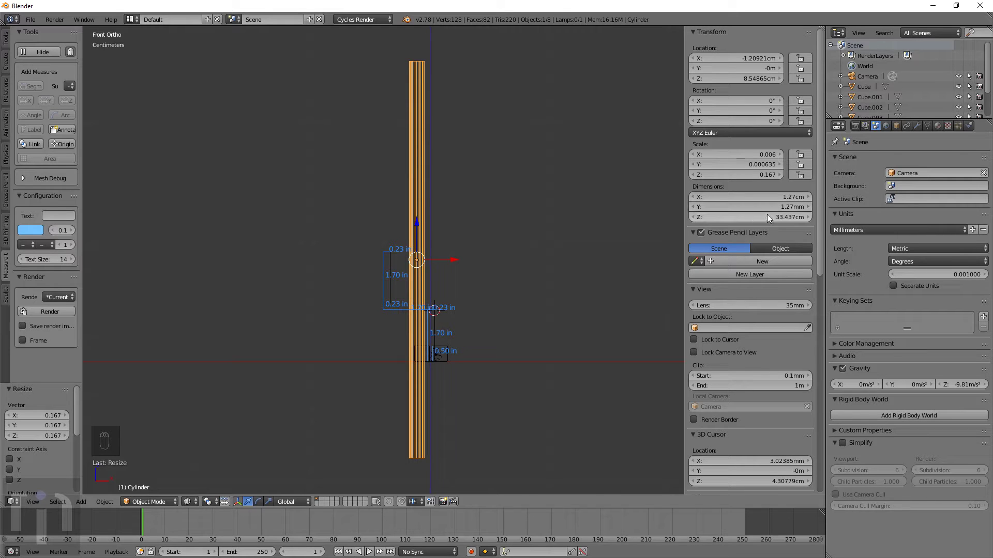
left_click(767, 209)
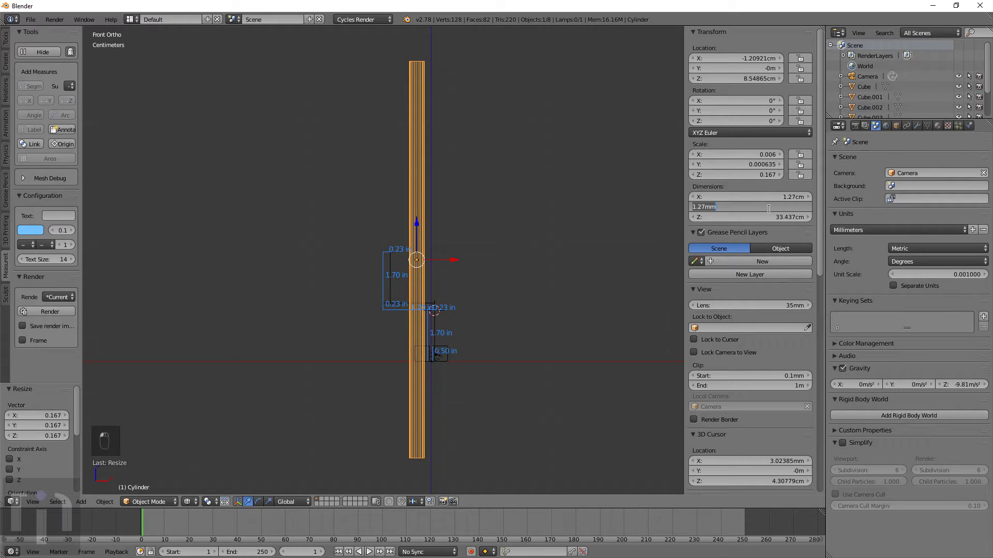
type("1.27cm")
key("Return")
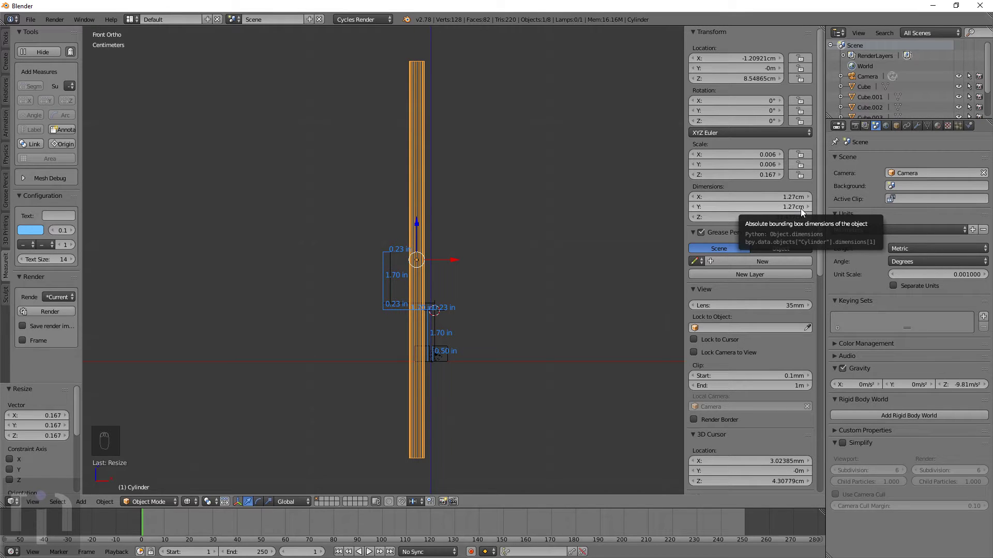
Set the cylinder's Z dimension to 2.3*25.4 mm
left_click(741, 218)
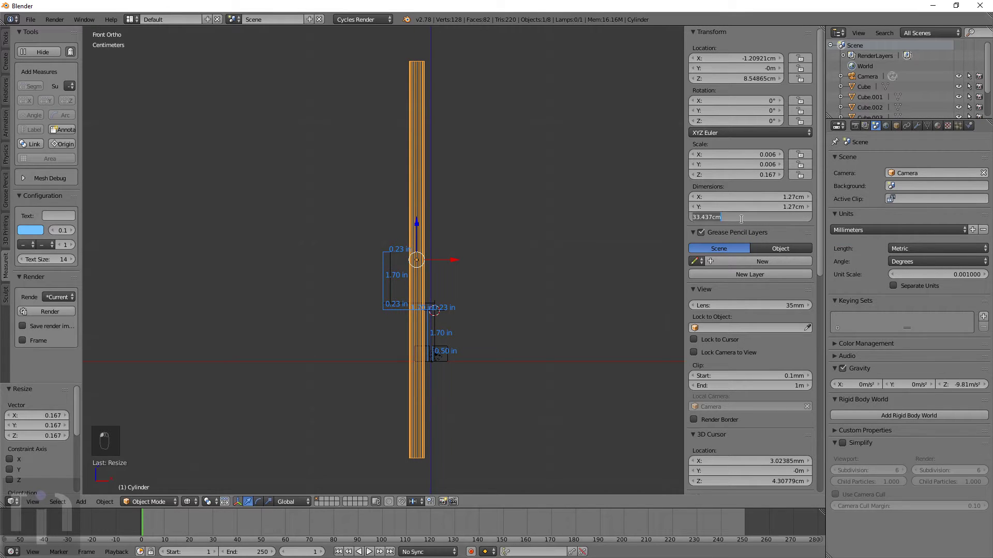
type("2")
type(".3*25.4")
key("Return")
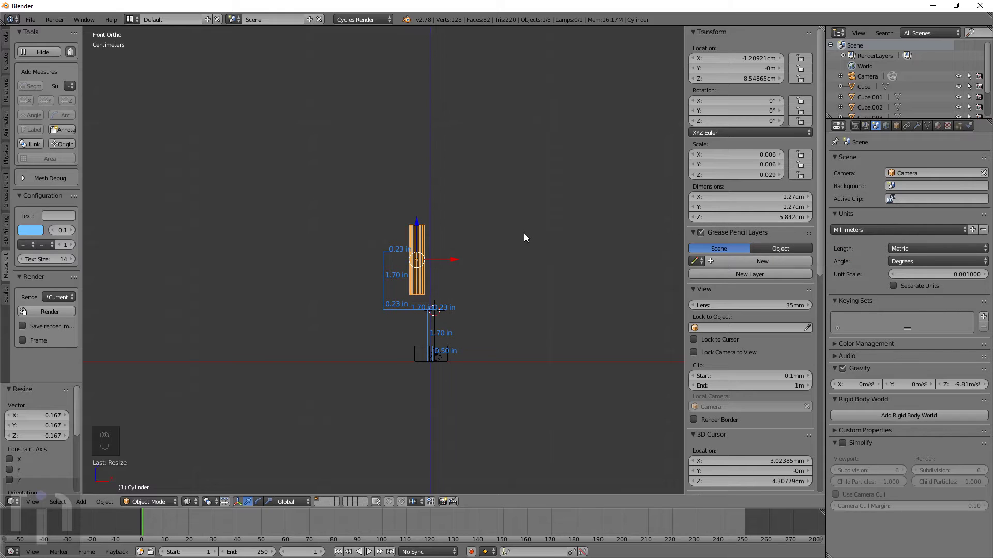
Select only the cylinder's bottom ring of vertices in Edit Mode and snap the 3D cursor to the selection
scroll(524, 234, "up", 5)
key("Tab")
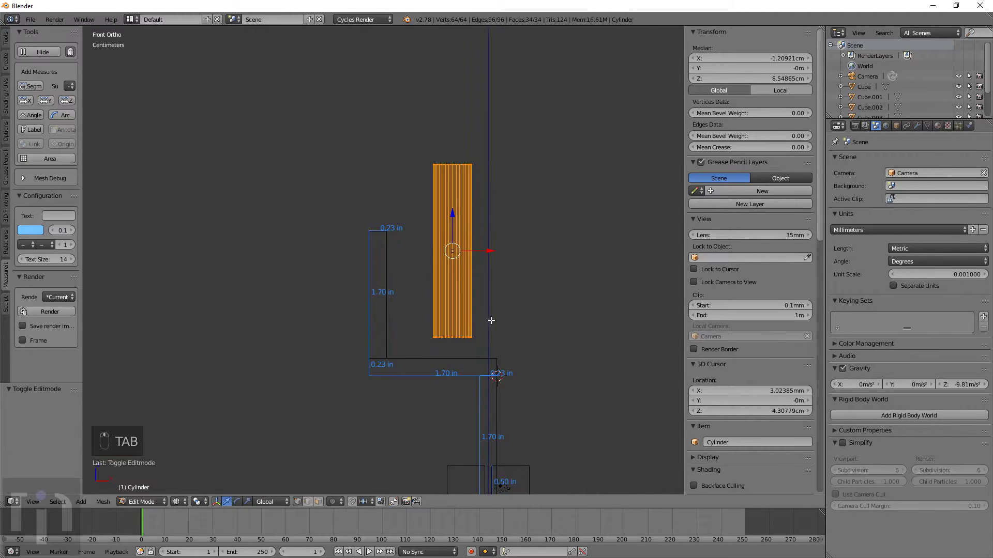
scroll(452, 278, "up", 4)
key("a")
key("a")
key("c")
scroll(436, 312, "down", 3)
left_click(433, 320)
right_click(433, 320)
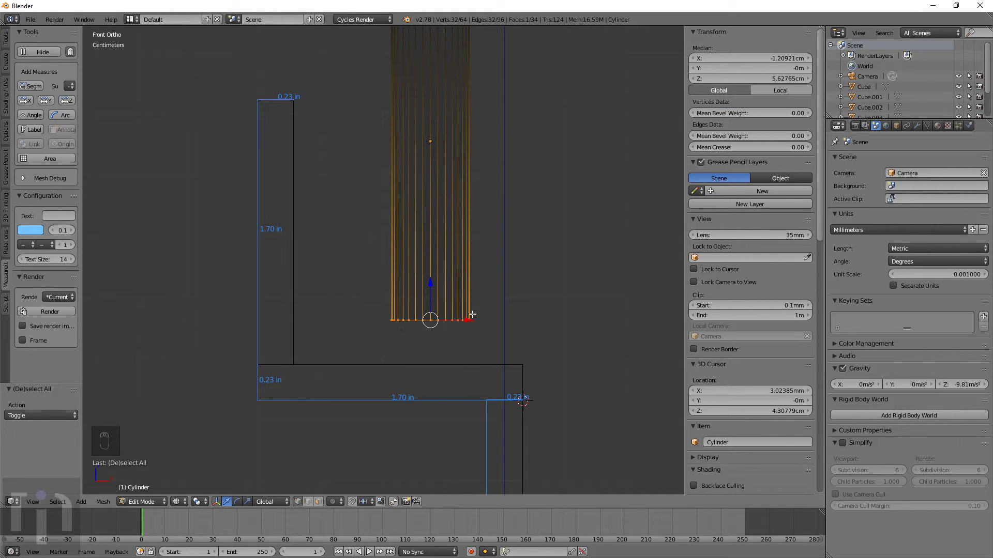
key("shift+s")
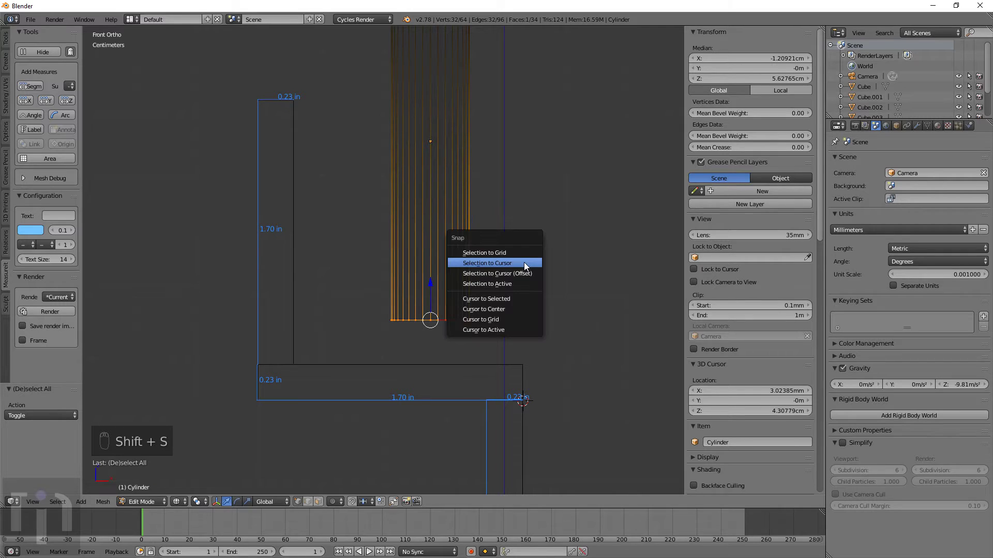
left_click(504, 298)
Set the cylinder's origin to the 3D cursor at its bottom face, working in Object Mode
key("Tab")
key("space")
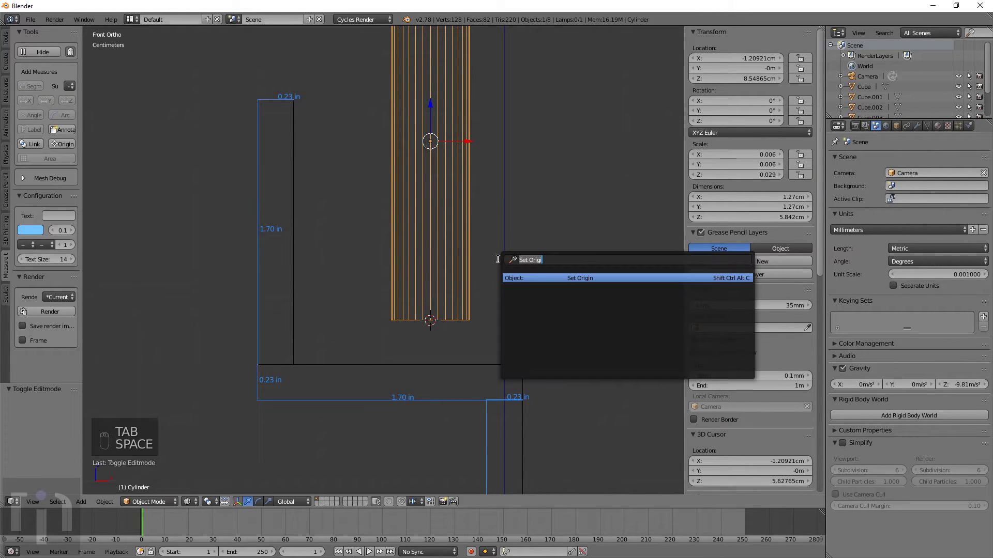
left_click(521, 276)
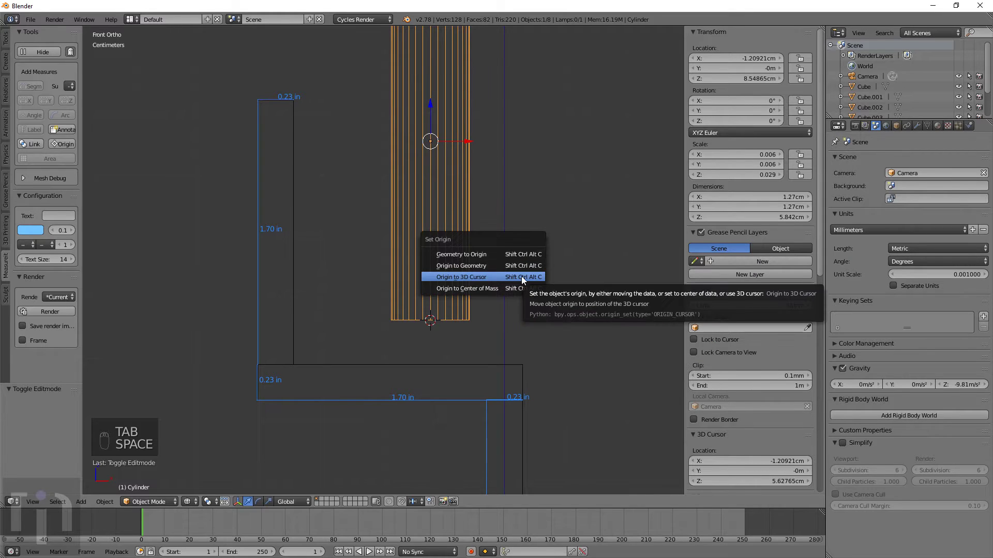
left_click(522, 277)
key("Tab")
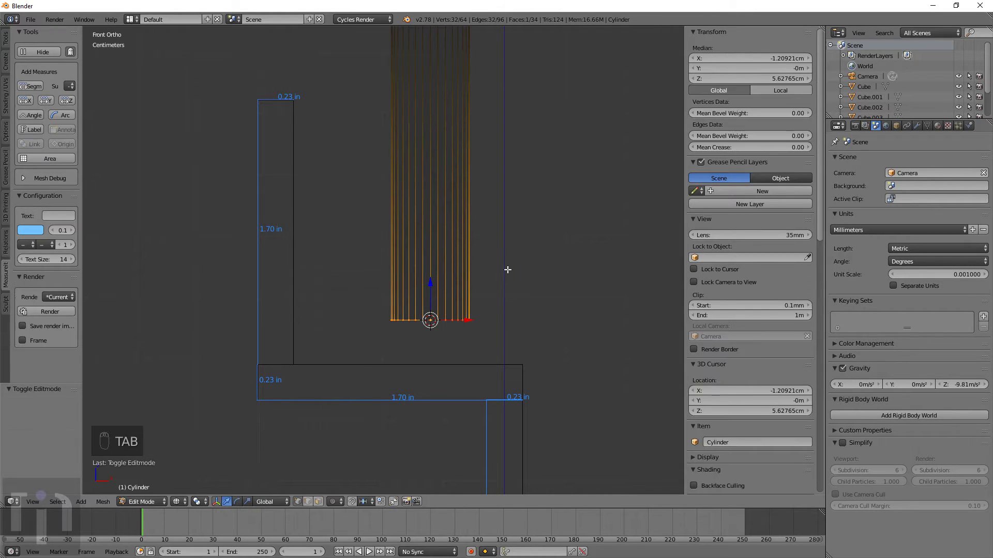
key("Tab")
Rotate the cylinder 90° about Y so it lies horizontally, and move it beside the upper end of the vertical bar
key("g")
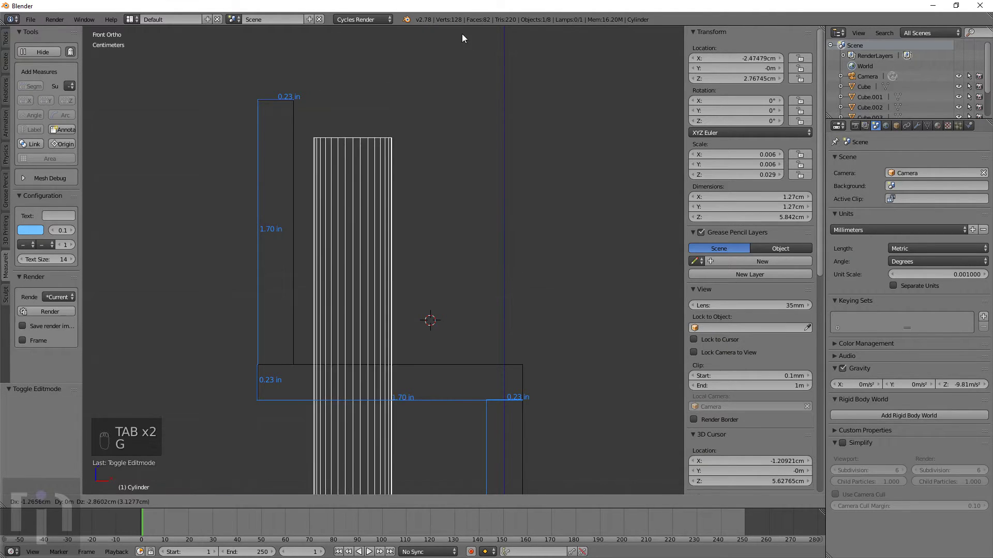
left_click(464, 35)
scroll(461, 265, "down", 3)
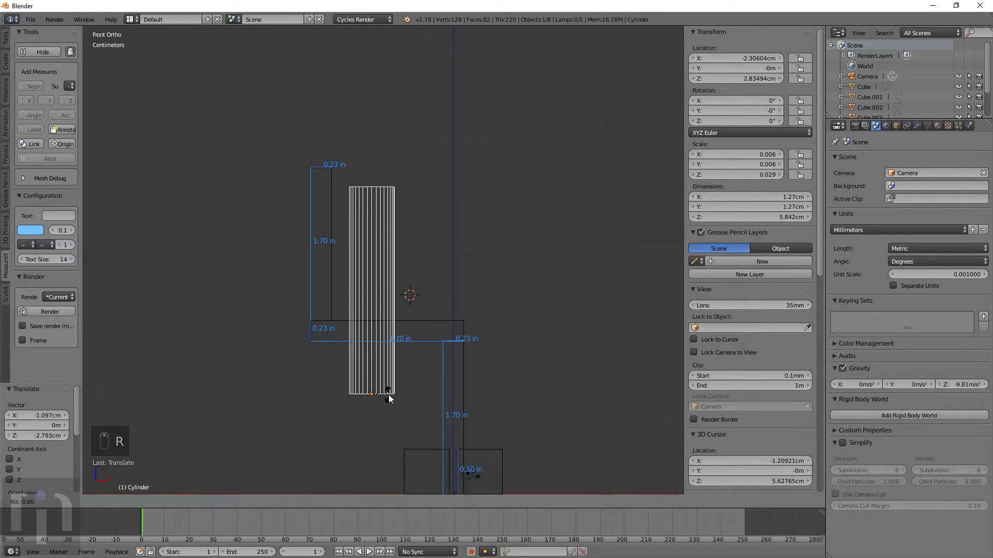
type("r90")
key("Return")
key("g")
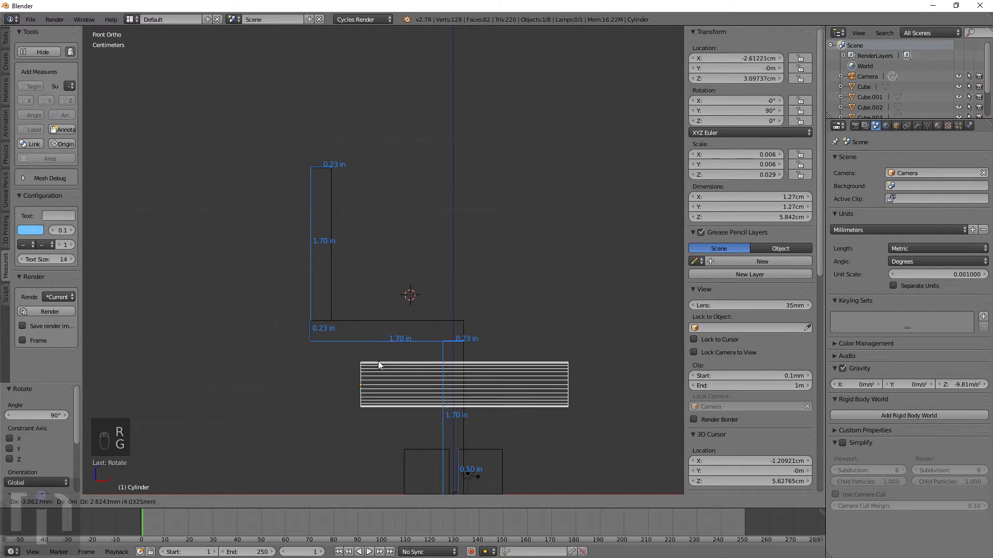
left_click(350, 192)
Select only the vertices at the upper vertical bar's top corner facing the cylinder in Edit Mode to read their X coordinate
middle_click_drag(364, 216, 477, 331, "shift")
scroll(452, 294, "up", 6)
middle_click_drag(632, 464, 475, 312, "shift")
scroll(517, 360, "up", 4)
right_click(415, 152)
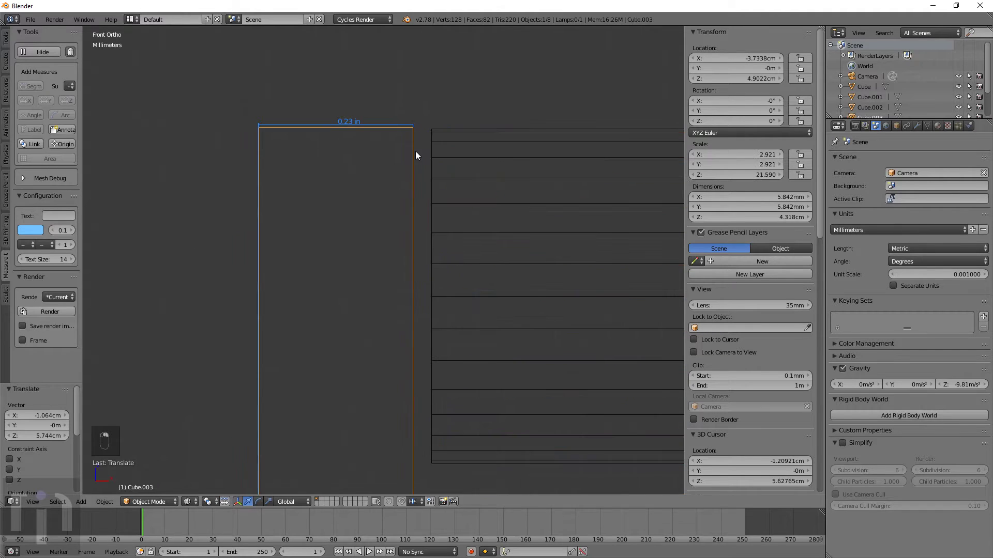
key("Tab")
key("a")
key("a")
key("c")
left_click(414, 128)
right_click(415, 129)
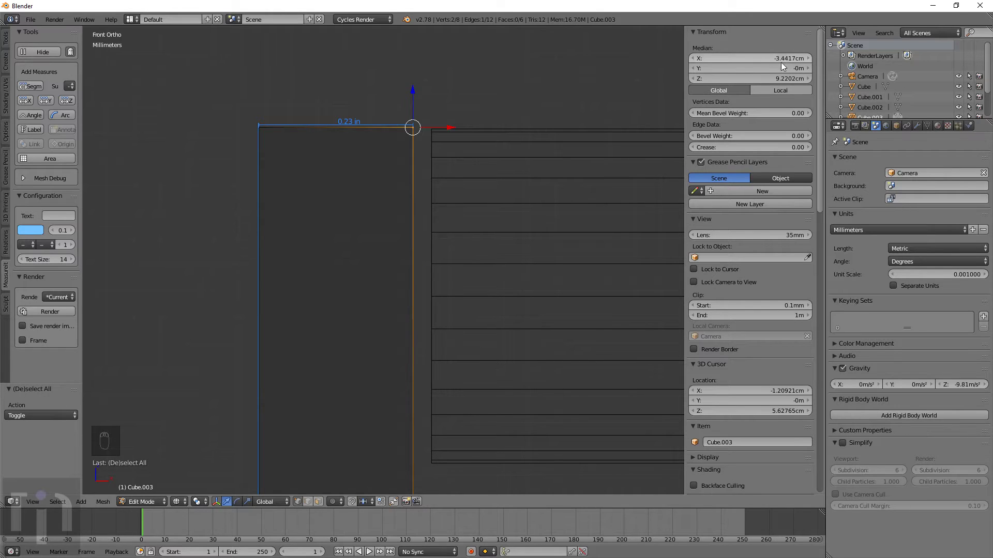
Return to Object Mode and set the cylinder's X location to -3.4417 cm
key("Tab")
right_click(463, 132)
left_click(754, 59)
type("-3.4417")
key("Return")
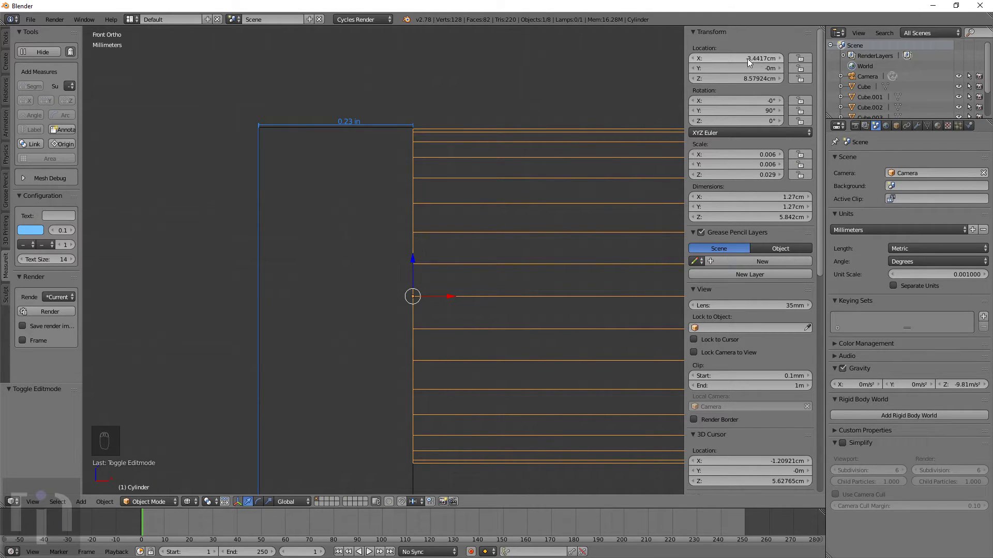
Move the cylinder up along Z until its top edge is nearly level with the bar's top edge
middle_click_drag(462, 145, 441, 252, "shift")
scroll(442, 238, "up", 8)
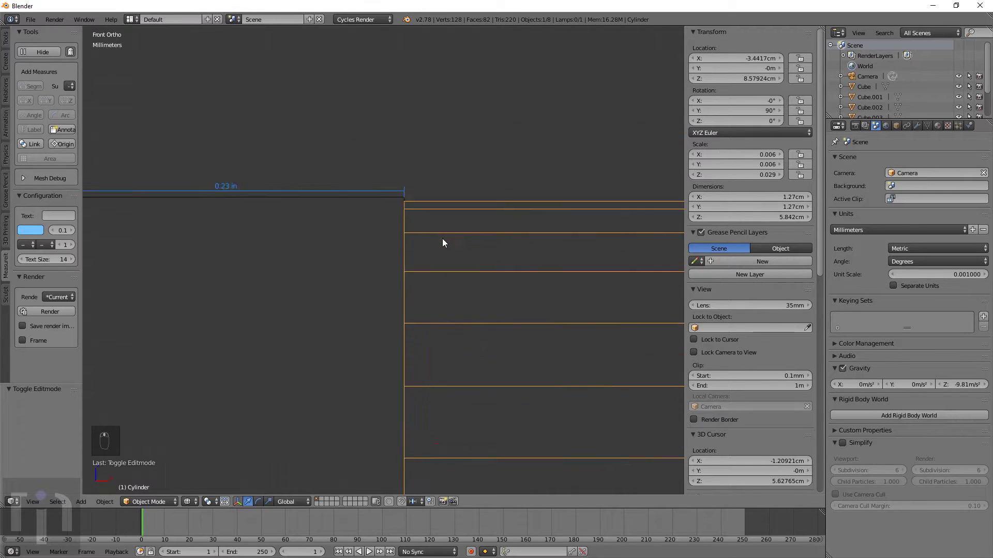
middle_click_drag(496, 169, 436, 230, "shift")
scroll(436, 230, "up", 7)
middle_click_drag(454, 72, 559, 236, "shift")
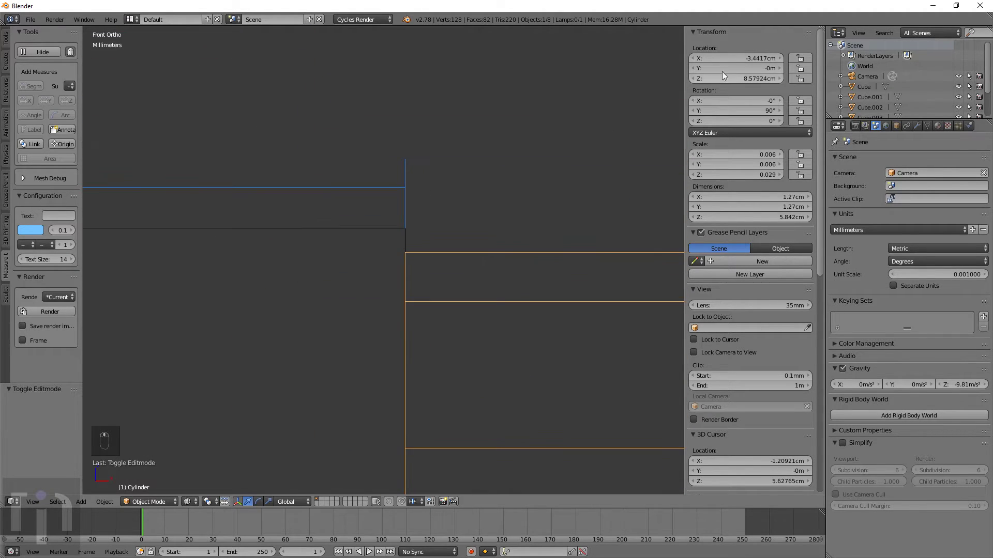
scroll(436, 238, "up", 8)
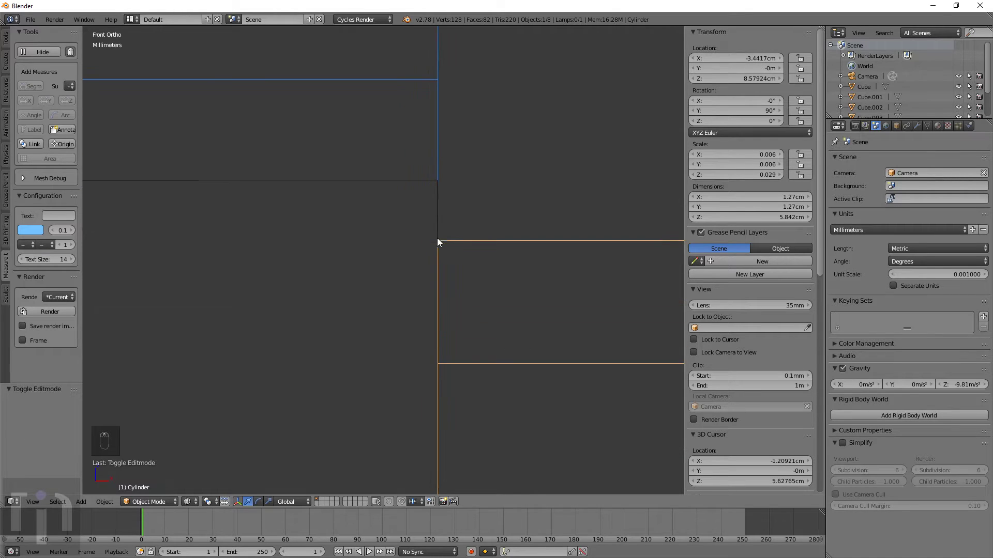
key("g")
key("z")
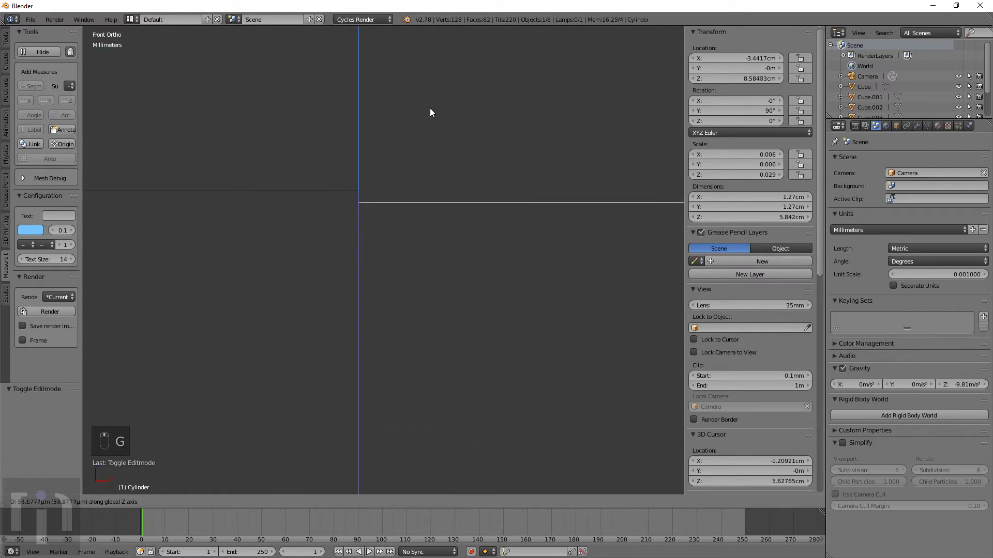
left_click(433, 103)
Fine-adjust the cylinder's height until its top edge is flush with the top edge of the vertical bar
scroll(344, 161, "up", 3)
middle_click_drag(339, 150, 371, 282, "shift")
scroll(370, 278, "up", 6)
scroll(377, 262, "up", 6)
middle_click_drag(315, 191, 466, 341, "shift")
scroll(434, 314, "up", 6)
key("g")
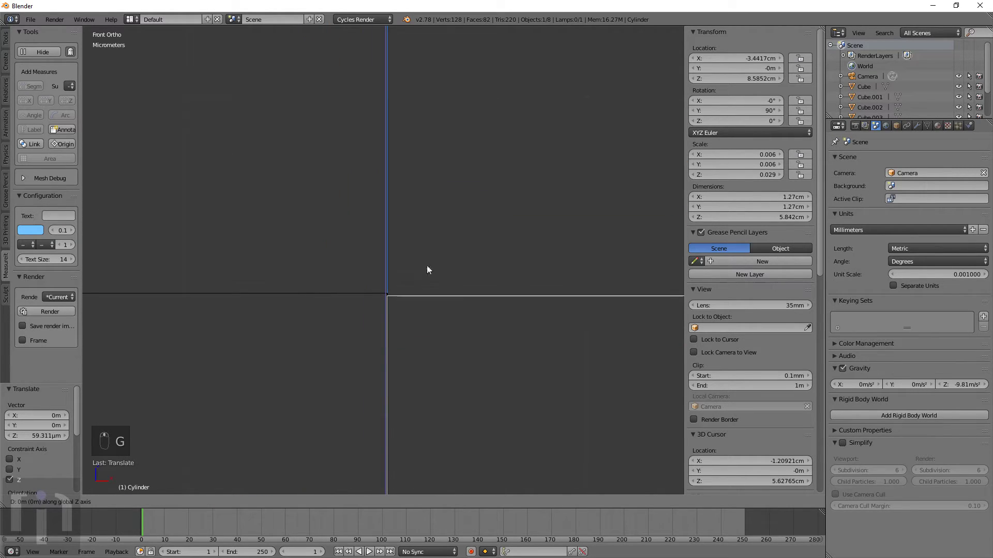
left_click(427, 265)
mouse_move(400, 305)
middle_mouse_down("shift")
mouse_move(428, 354)
mouse_move(417, 308)
middle_mouse_up("shift")
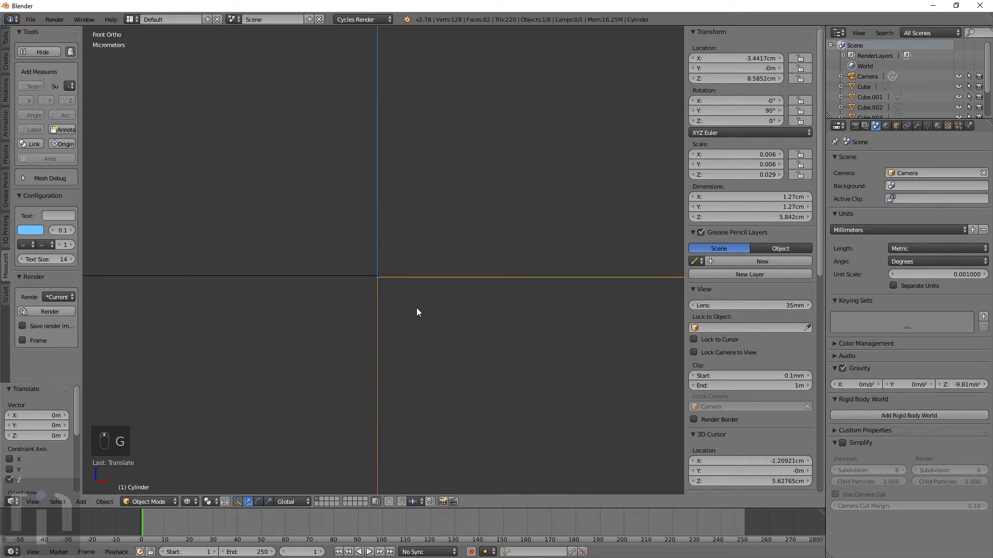
key("g")
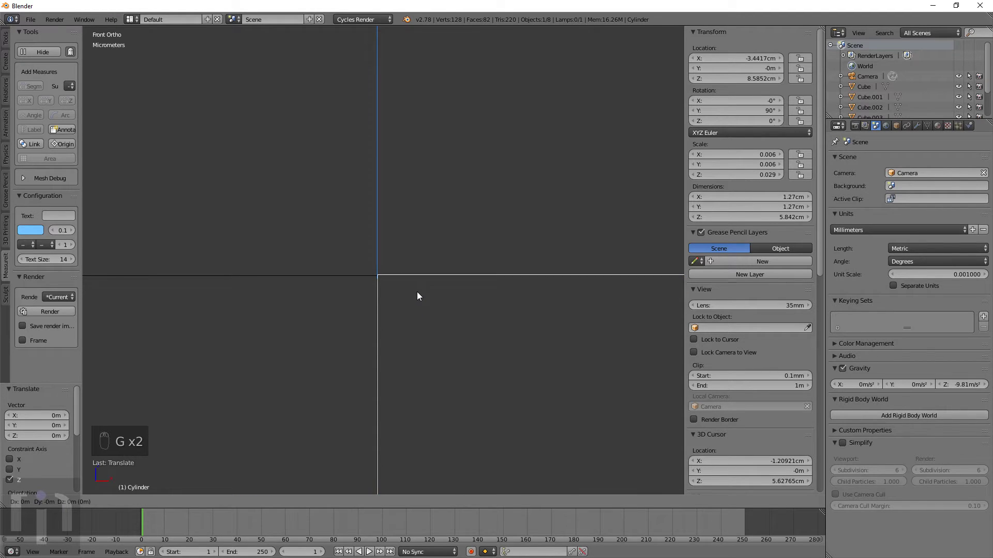
left_click(417, 291)
key("g")
left_click(420, 310)
Add a length measurement segment between matching vertices at the two ends of the cylinder
scroll(420, 310, "down", 10)
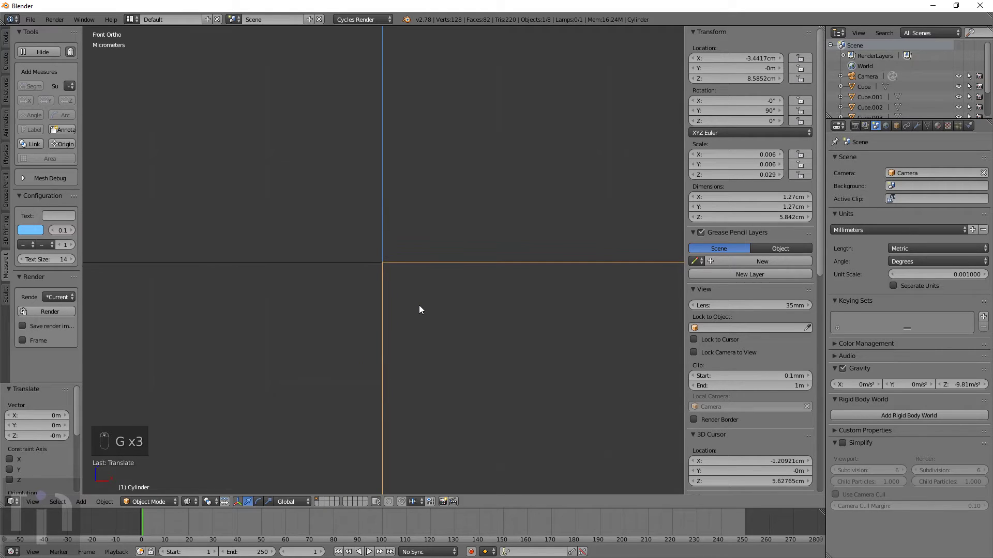
scroll(420, 308, "down", 8)
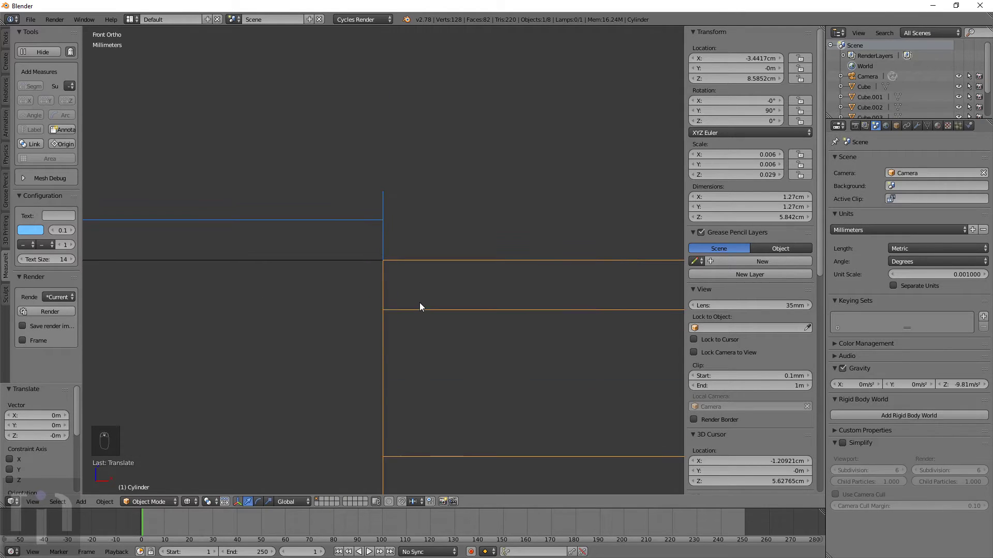
scroll(420, 307, "down", 6)
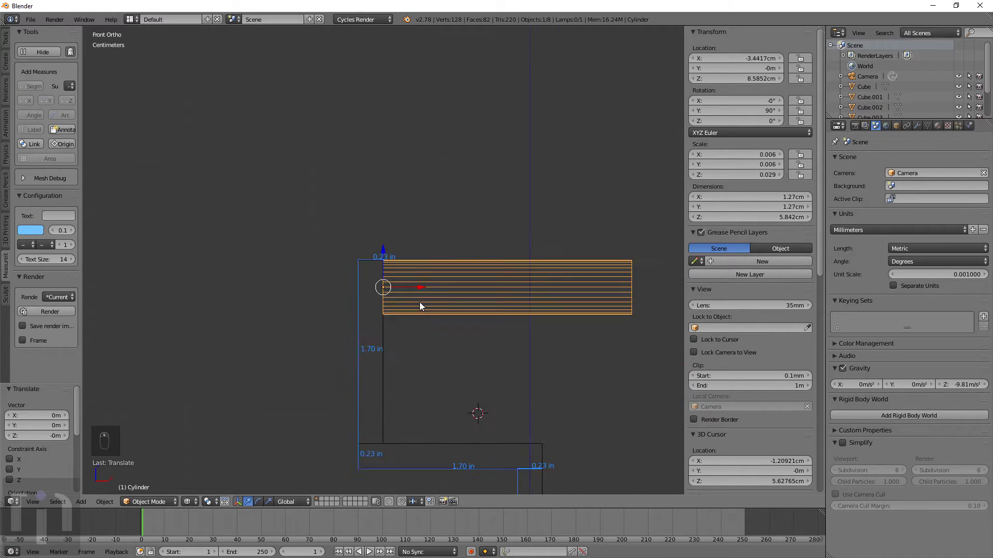
key("Tab")
right_click(630, 298)
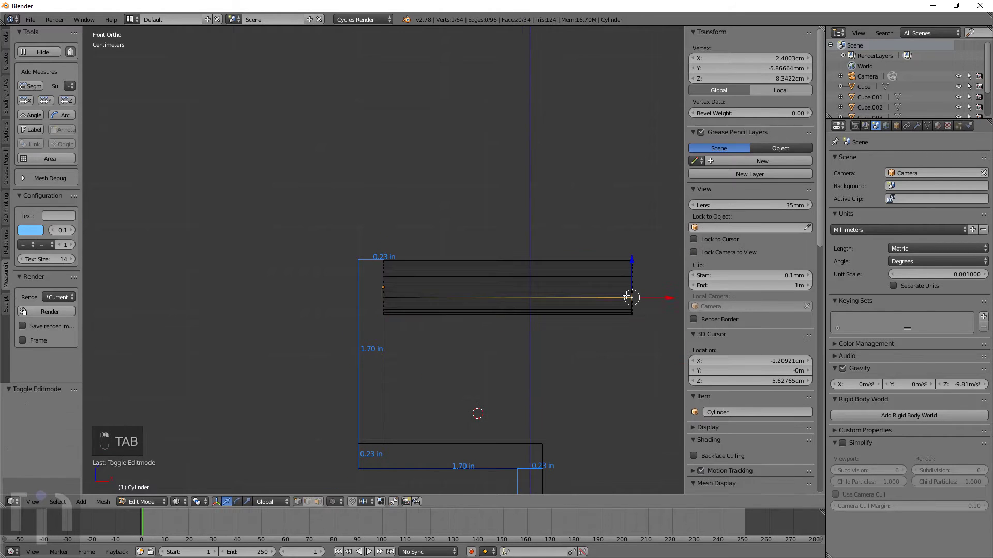
right_click(381, 299, "shift")
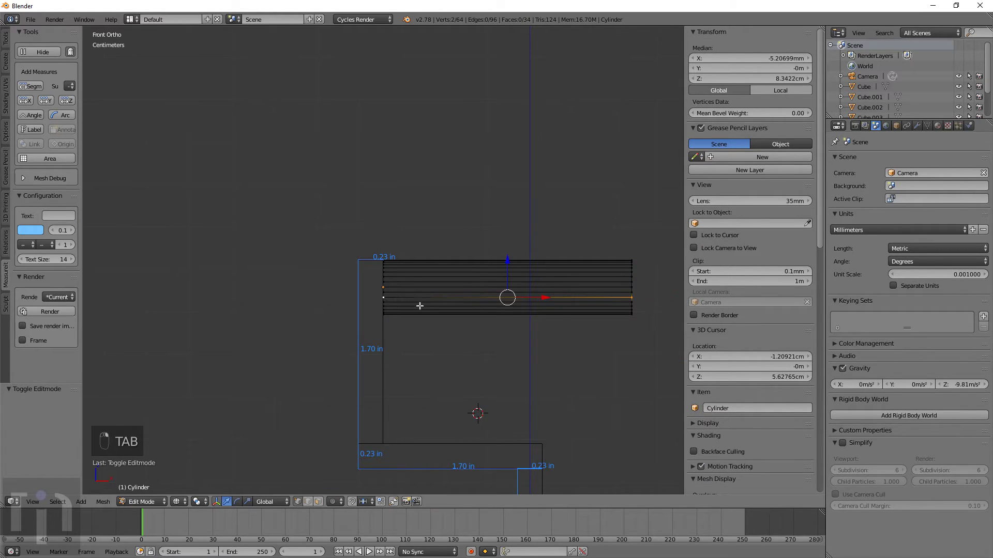
middle_click_drag(599, 344, 520, 360)
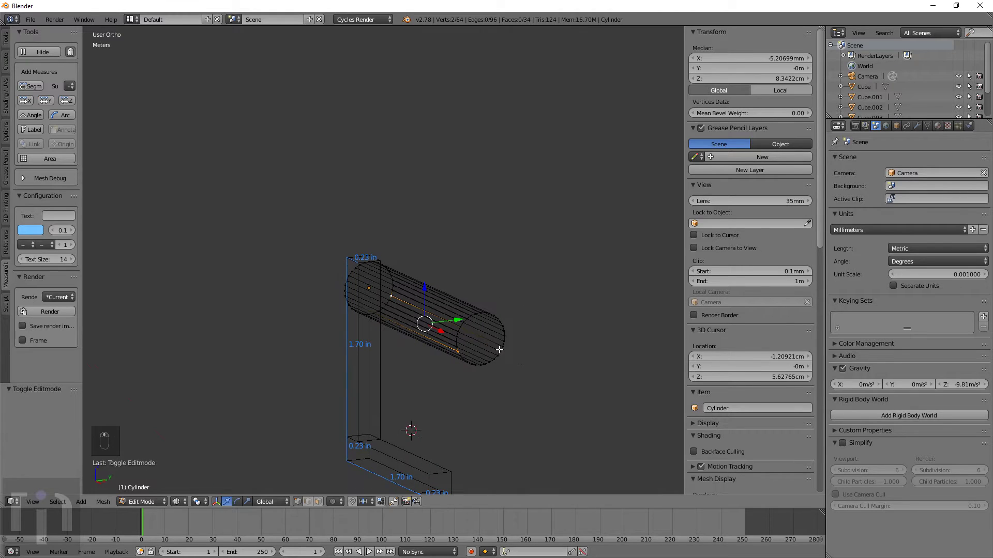
right_click(457, 349)
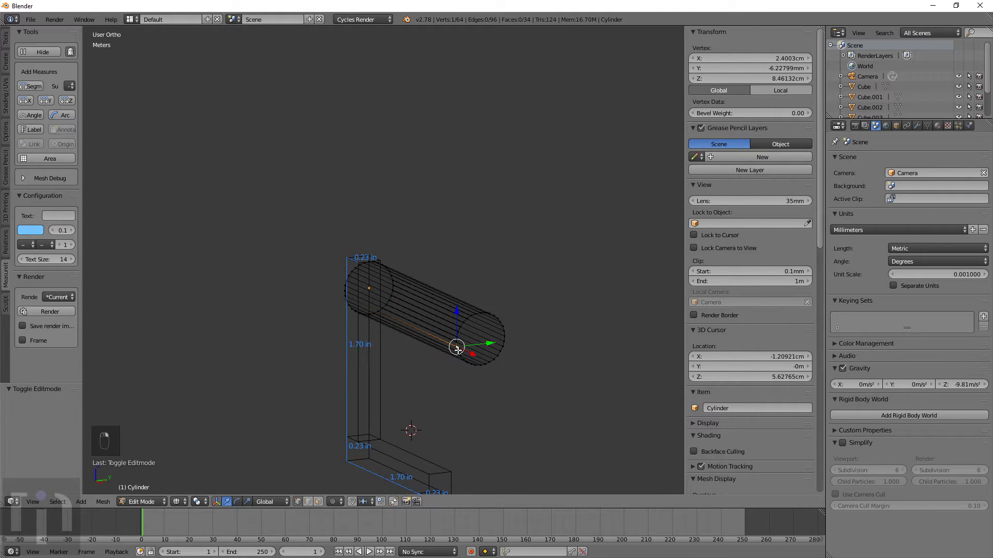
right_click(457, 345, "alt")
right_click(456, 346, "alt")
middle_click_drag(438, 364, 482, 346)
left_click(36, 87)
key("Tab")
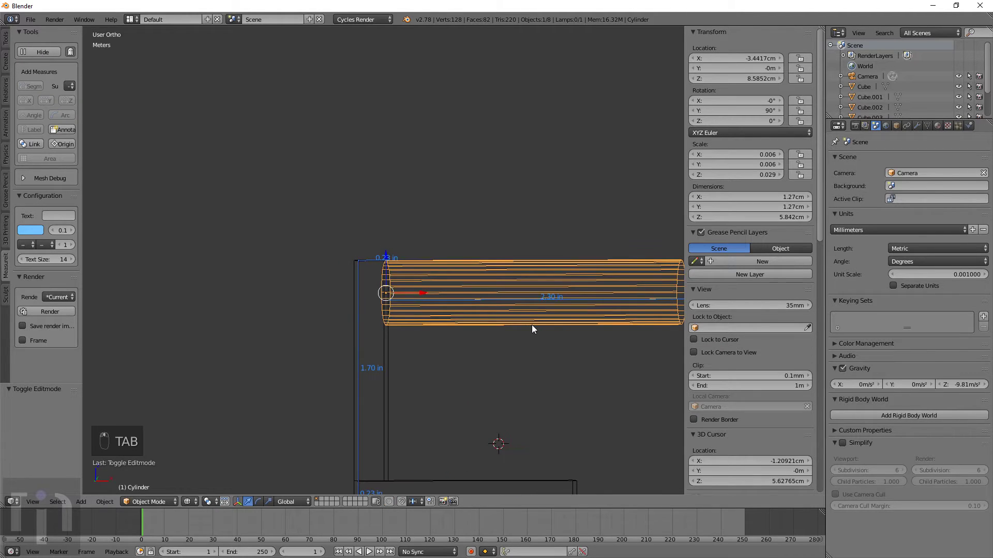
Try to select two diametrically opposite vertices at the cylinder's free end in Edit Mode
key("KP_1")
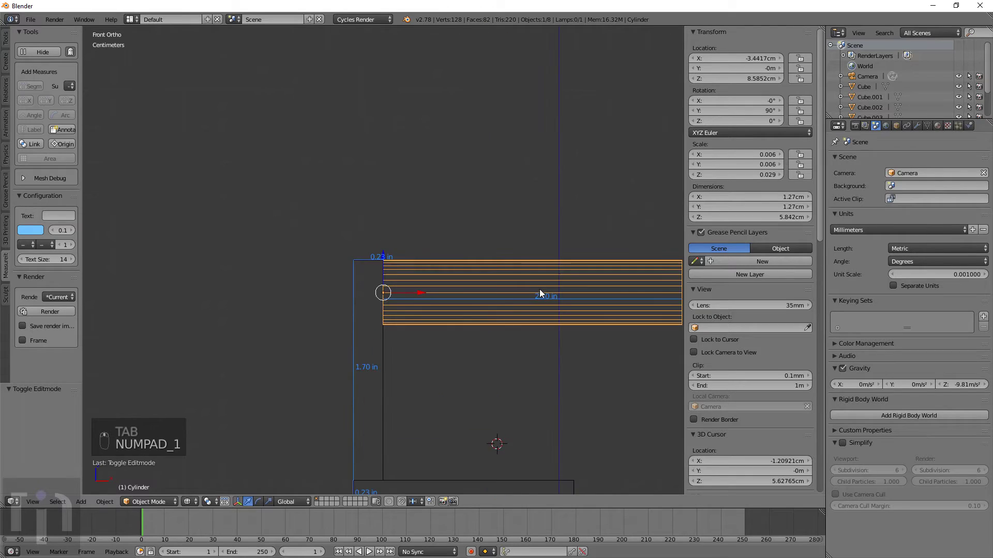
middle_click_drag(564, 309, 476, 313)
scroll(475, 312, "up", 2)
key("z")
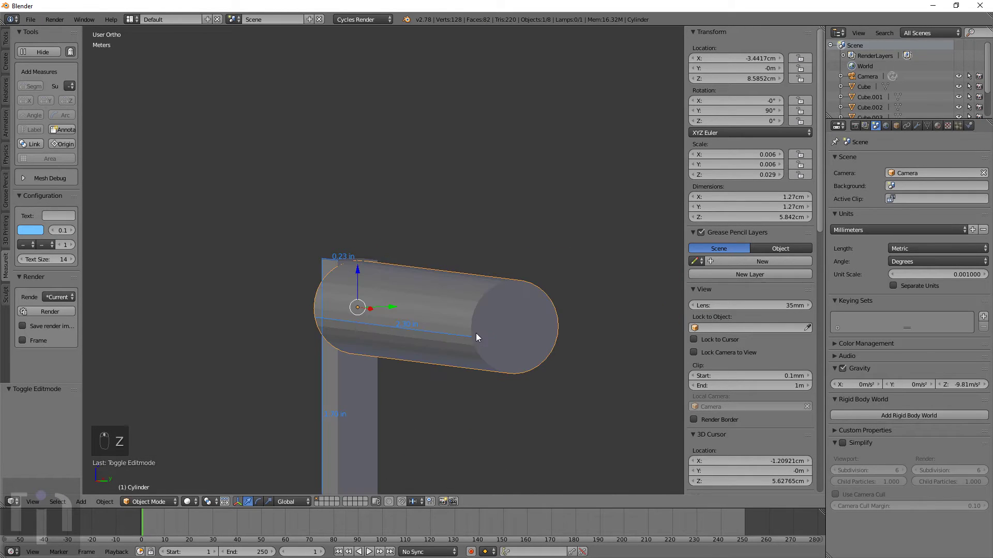
key("z")
key("Tab")
right_click(472, 337)
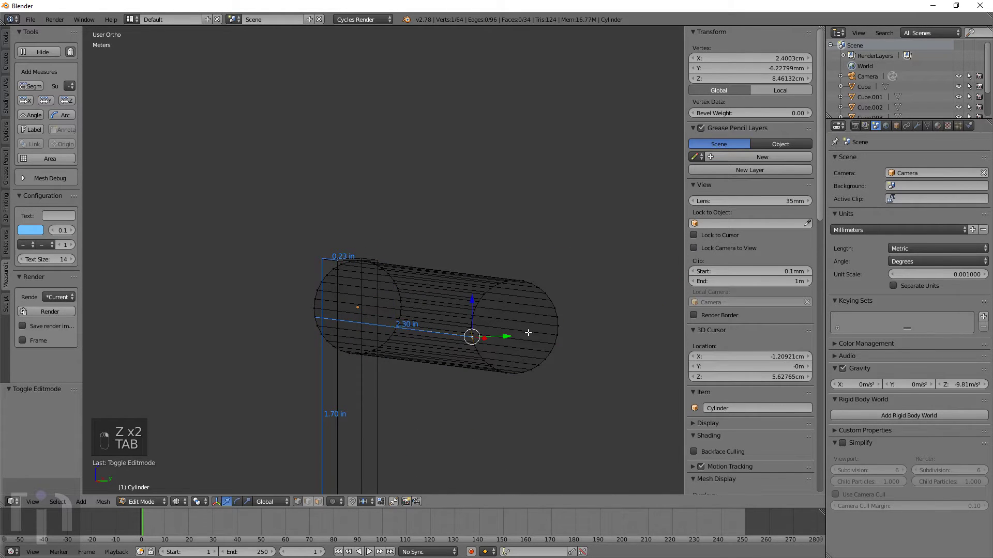
right_click(561, 322, "shift")
mouse_move(560, 346)
middle_mouse_down()
mouse_move(534, 350)
mouse_move(543, 351)
middle_mouse_up()
key("KP_7")
key("KP_1")
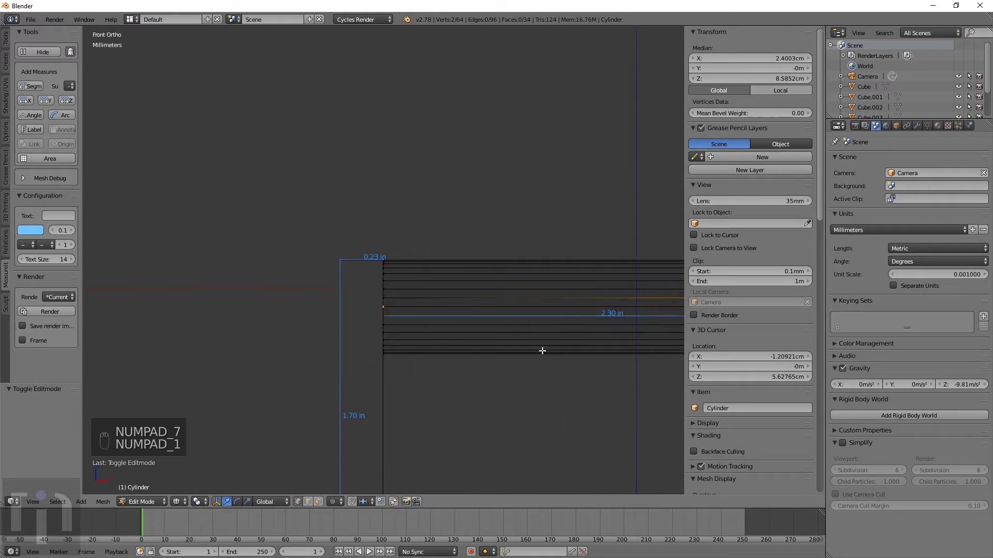
key("KP_3")
scroll(543, 351, "up", 5)
middle_click_drag(534, 319, 651, 182, "shift")
right_click(544, 241)
right_click(313, 241, "shift")
scroll(360, 302, "down", 4)
middle_click_drag(392, 292, 453, 305)
scroll(378, 298, "down", 4)
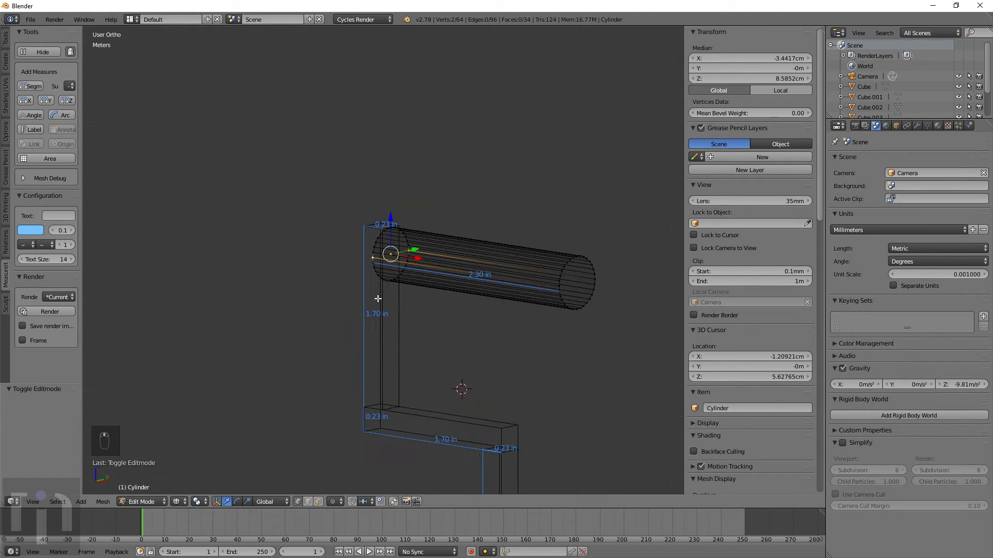
In the right side view, circle-select the vertices at both mid-height extremes of the cylinder's circular outline, including both ends
right_click(558, 291)
right_click(595, 279, "shift")
key("KP_1")
key("KP_3")
scroll(527, 280, "up", 7)
right_click(553, 245)
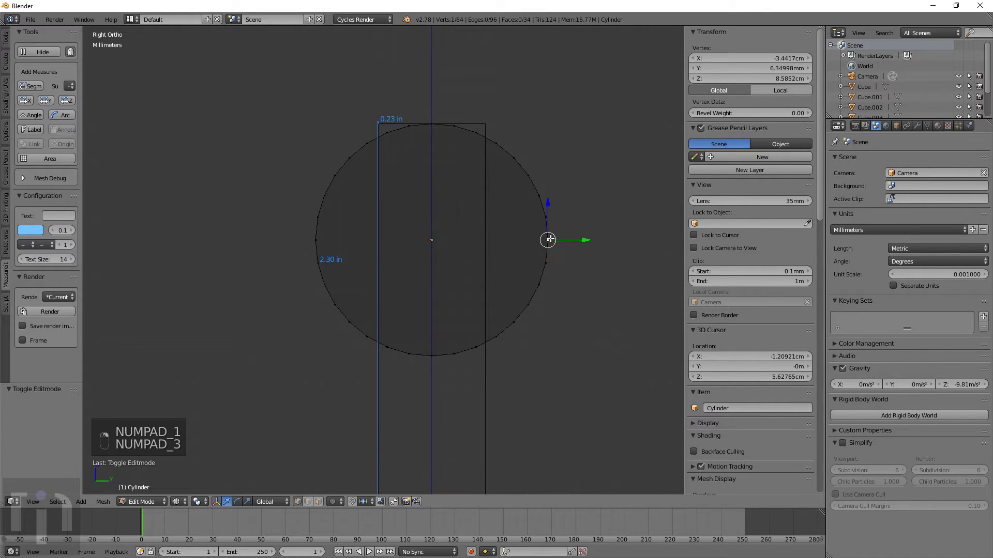
key("a")
key("a")
key("c")
scroll(563, 243, "up", 5)
left_click(552, 242)
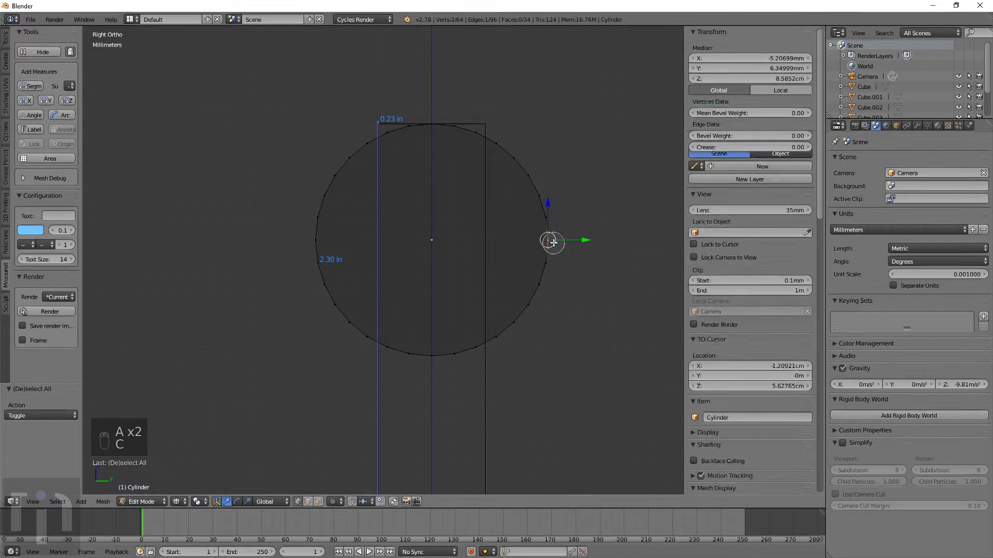
left_click(319, 240)
right_click(323, 241)
Deselect the vertices at the bar end, add a diameter measurement across the cylinder's free end, and return to Object Mode
scroll(360, 262, "down", 4)
middle_click_drag(359, 262, 441, 284)
scroll(429, 268, "down", 6)
key("c")
middle_click_drag(395, 253, 378, 263)
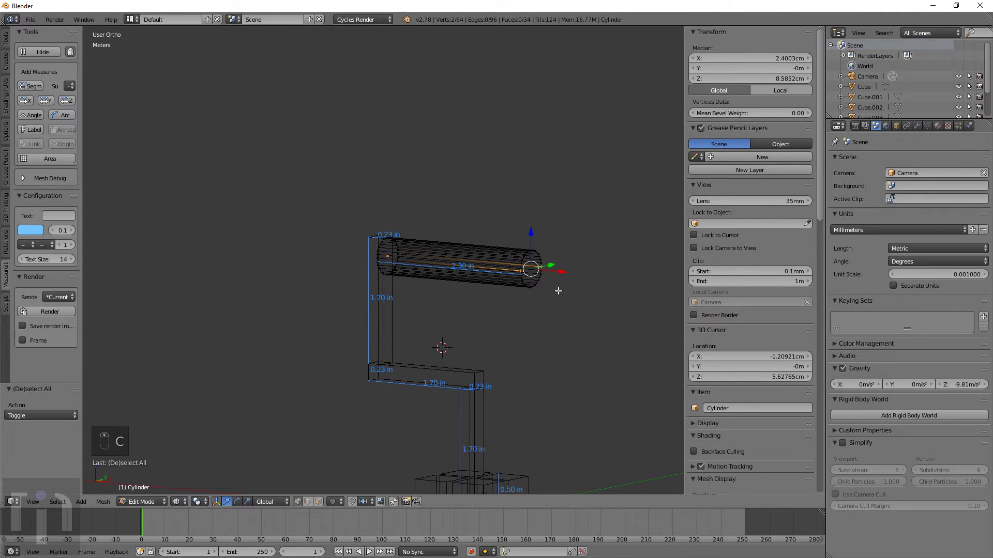
key("Tab")
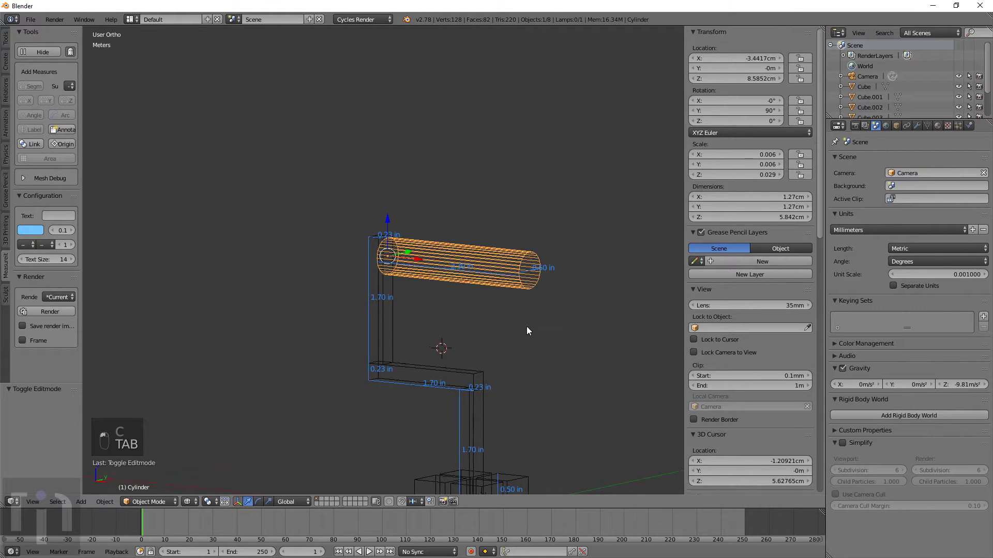
Switch the viewport to solid shading and inspect the crank assembly around the cylinder
key("z")
mouse_move(517, 327)
middle_mouse_down()
mouse_move(526, 292)
mouse_move(540, 290)
middle_mouse_up()
scroll(499, 308, "down", 3)
middle_click_drag(482, 318, 432, 352)
scroll(432, 352, "up", 5)
key("KP_1")
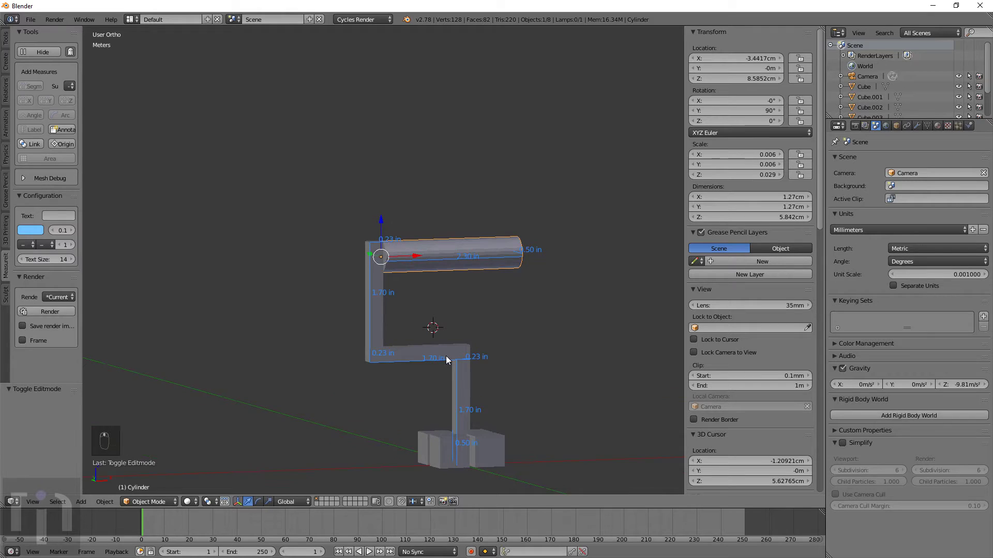
middle_click_drag(350, 299, 525, 239)
scroll(538, 256, "up", 4)
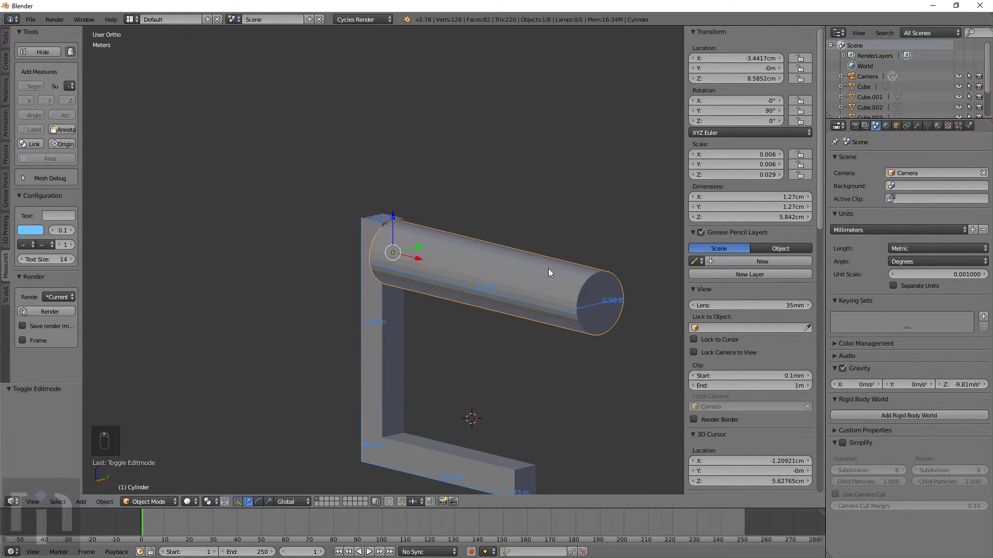
Set the cylinder's X and Y dimensions to .25*25.4 mm each
left_click(760, 198)
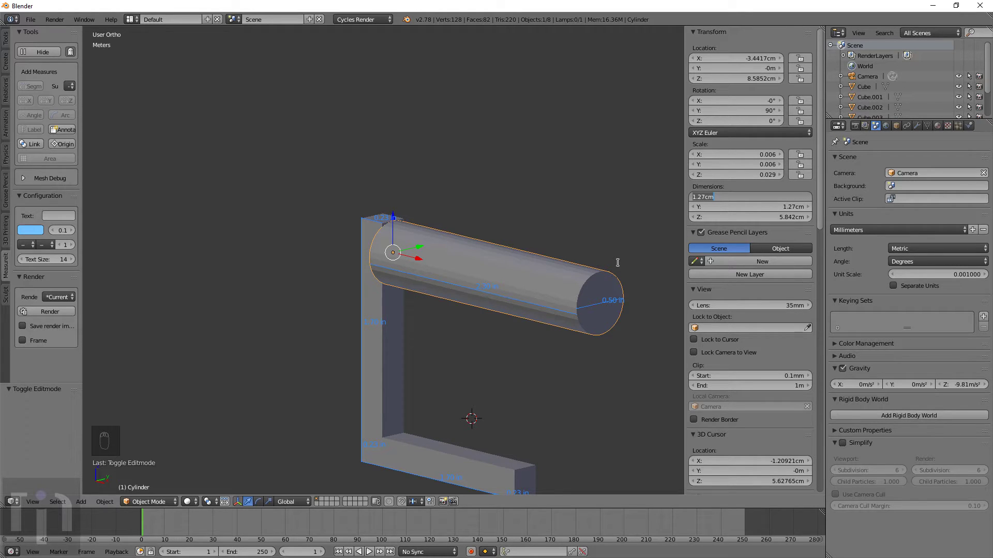
type(".25*25.4")
key("Tab")
type(".25*25.")
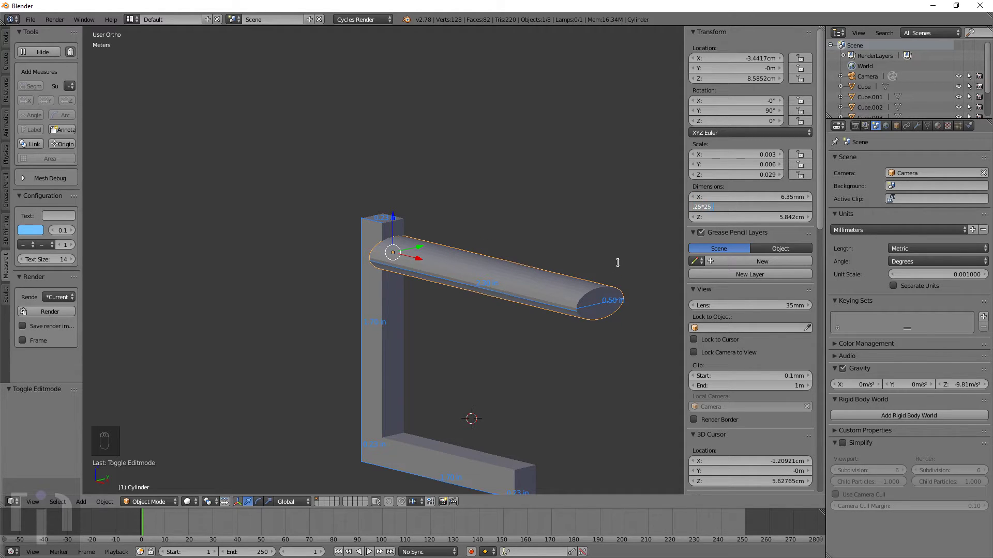
type("4")
key("Return")
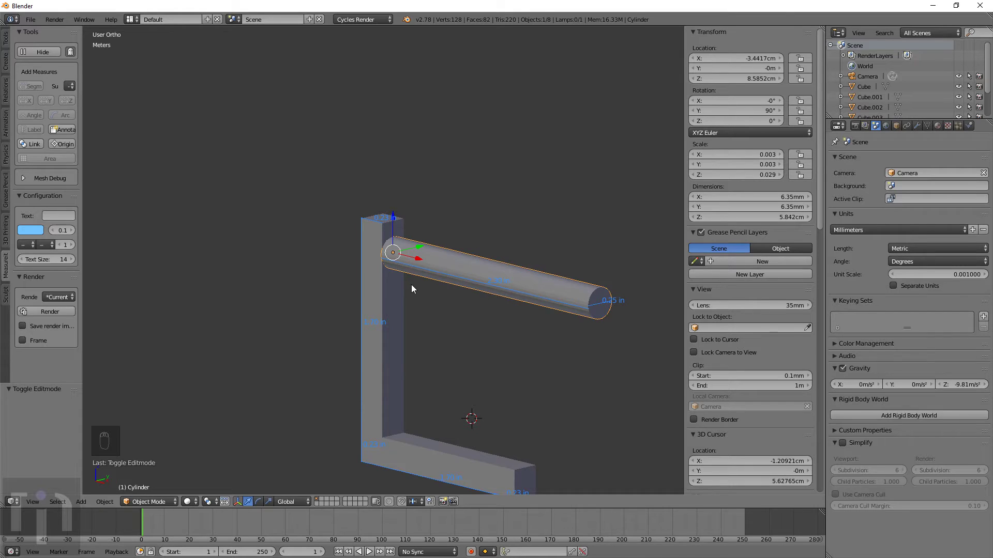
In wireframe front view, raise the cylinder about 3.19 mm along Z, close to the upper end of the vertical bar
key("KP_3")
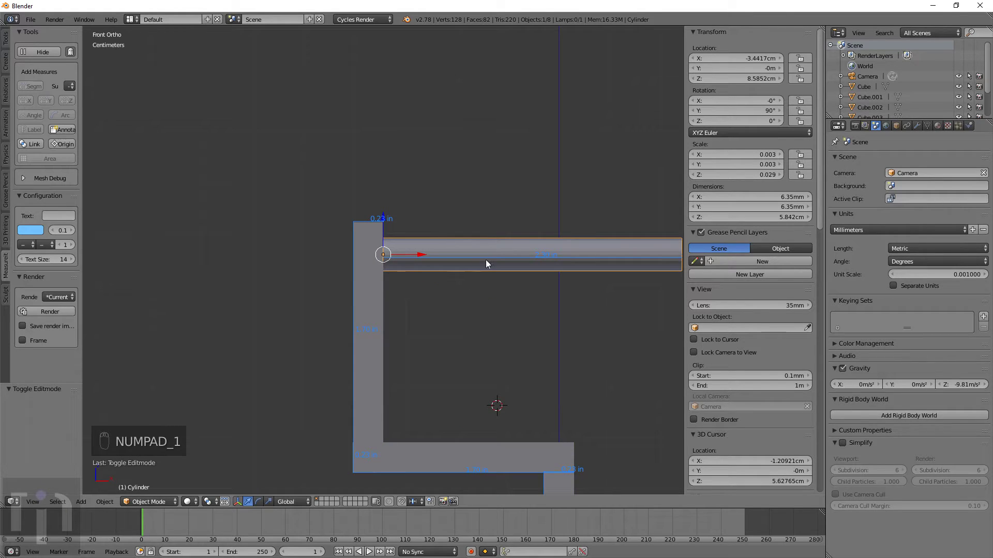
key("KP_1")
mouse_move(540, 278)
middle_mouse_down()
mouse_move(466, 301)
mouse_move(571, 295)
mouse_move(540, 290)
middle_mouse_up()
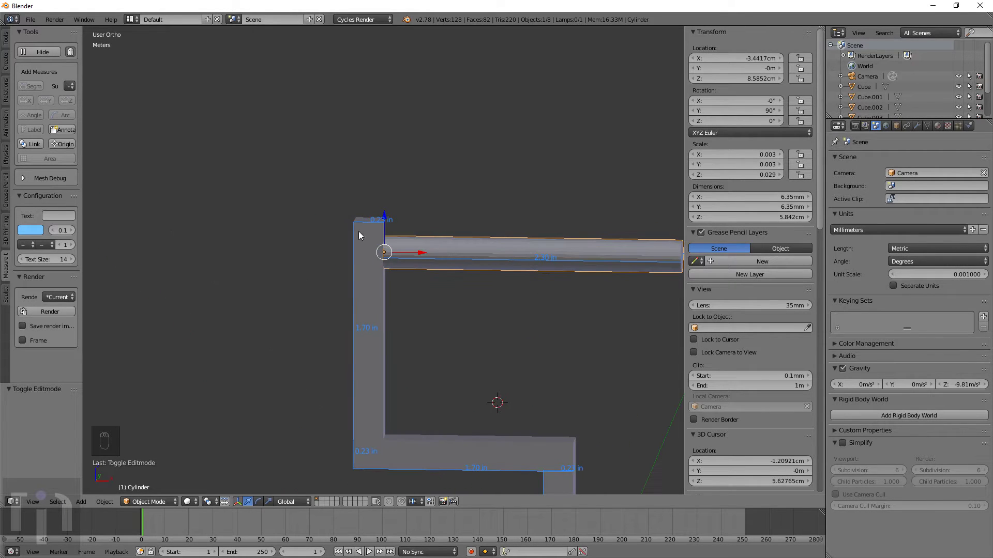
key("KP_1")
scroll(389, 257, "up", 10)
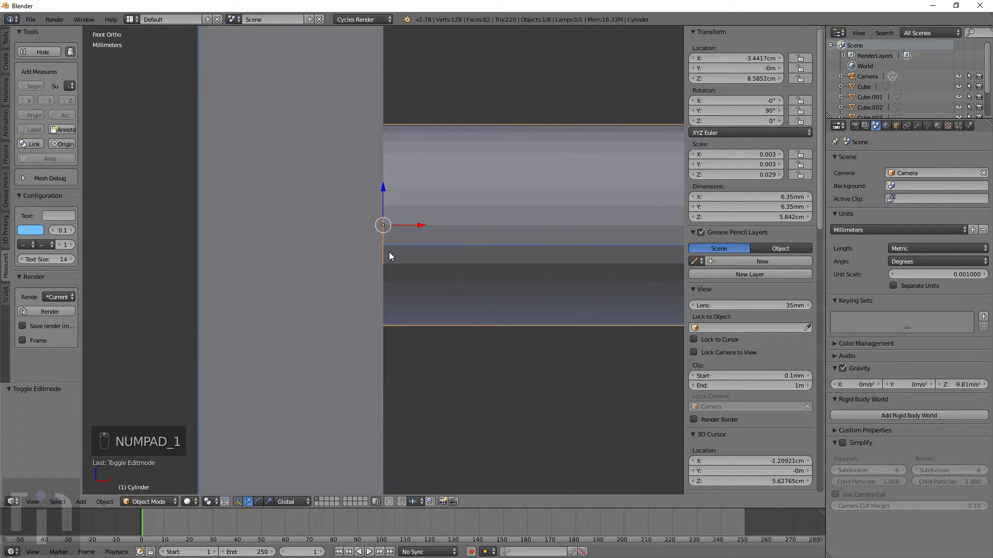
key("z")
key("g")
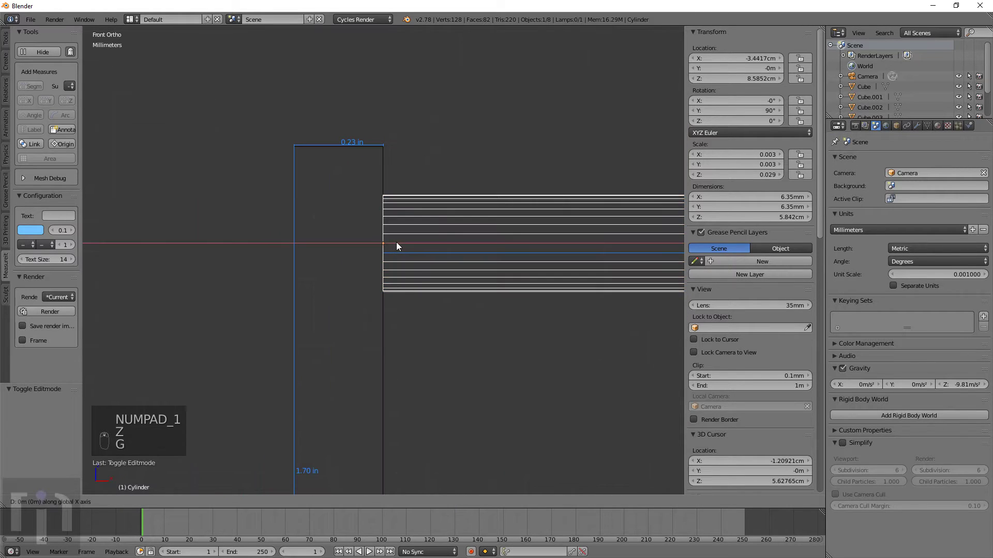
left_click(396, 166)
middle_click_drag(396, 167, 413, 240, "shift")
scroll(412, 240, "up", 6)
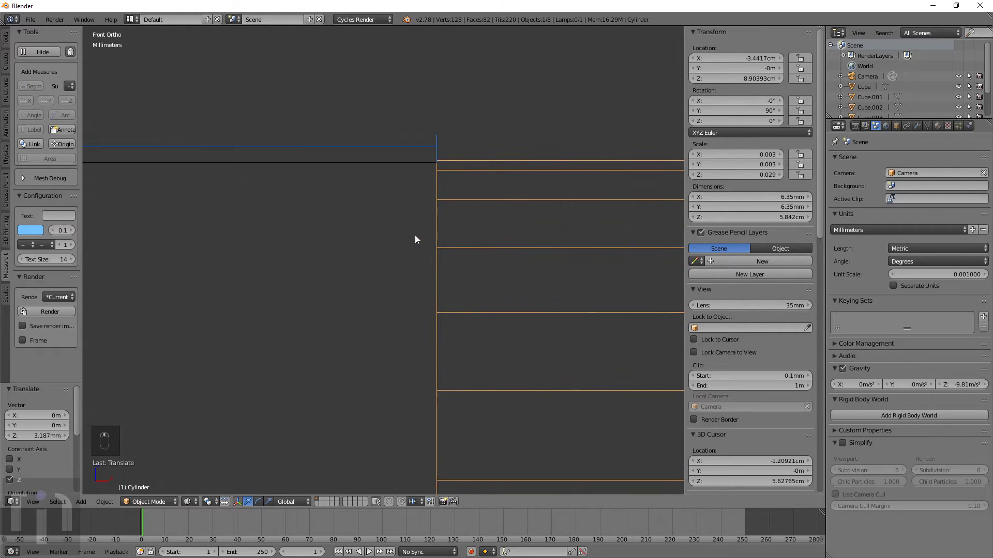
Lower the cylinder about 12.5 µm along Z so its upper edge meets the vertical bar's top edge
middle_click_drag(463, 185, 416, 329, "shift")
scroll(427, 240, "up", 6)
middle_click_drag(489, 338, 442, 287, "shift")
scroll(456, 303, "up", 5)
scroll(456, 308, "up", 5)
key("g")
key("z")
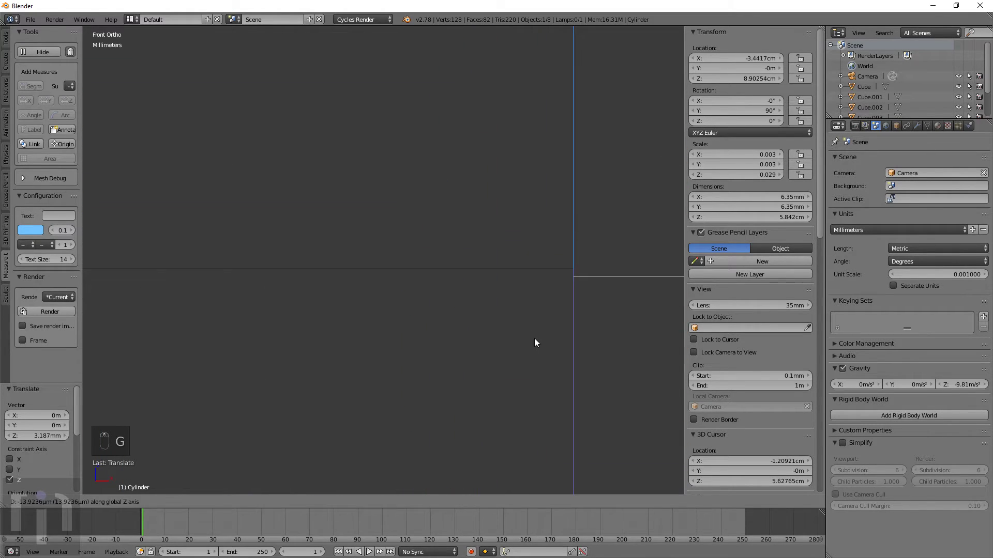
left_click(533, 334)
Check and fine-tune the cylinder's Z alignment with the bar's top edge at close range, then return to solid shading
middle_click_drag(586, 327, 489, 321, "shift")
scroll(402, 290, "up", 3)
scroll(401, 287, "up", 4)
middle_click_drag(430, 297, 173, 302, "shift")
scroll(370, 283, "up", 5)
scroll(370, 284, "up", 8)
key("g")
key("z")
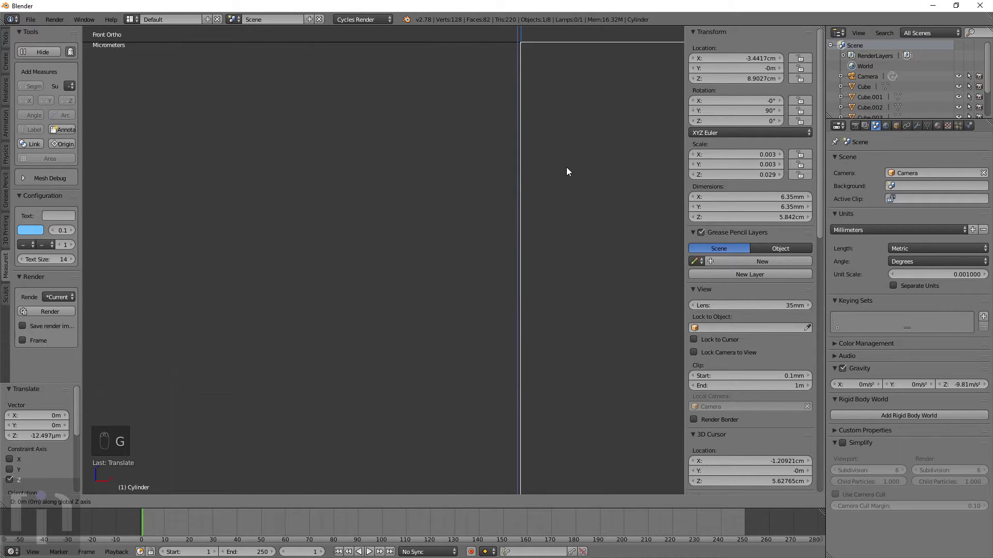
left_click(566, 168)
middle_click_drag(548, 180, 436, 424, "shift")
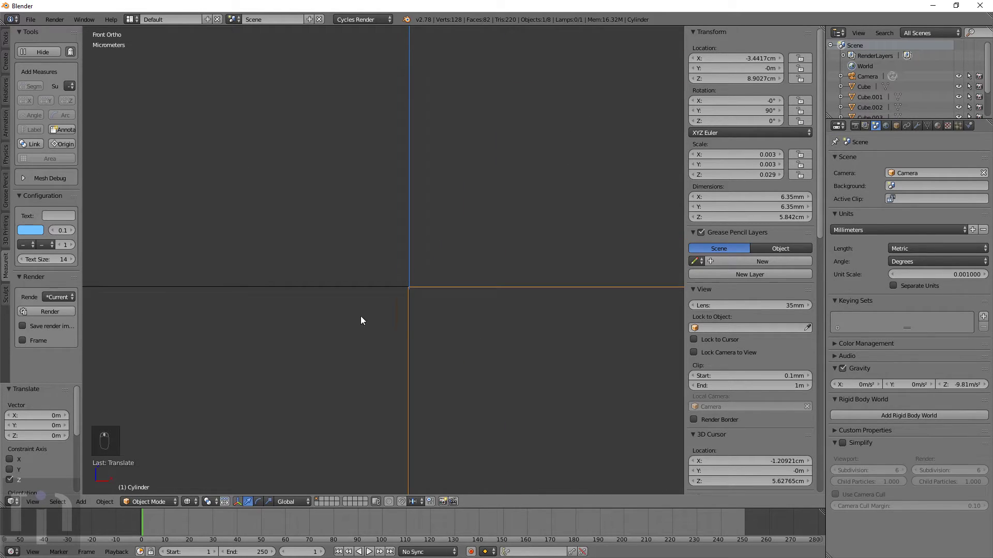
scroll(409, 319, "down", 10)
key("z")
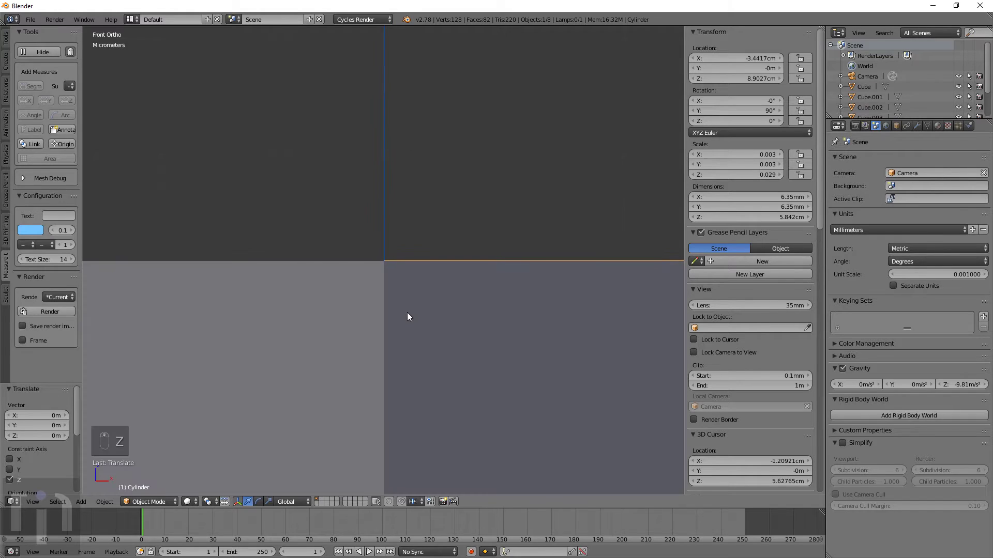
Select the cylinder together with the upper vertical bar, the horizontal bar, the lower vertical bar and the base
key("Tab")
key("Tab")
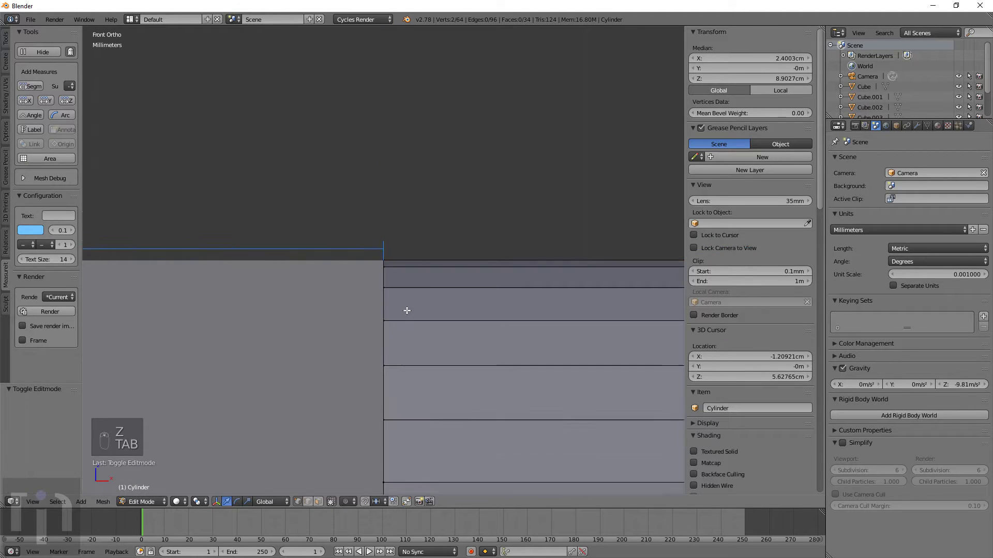
scroll(406, 314, "down", 6)
scroll(406, 309, "down", 3)
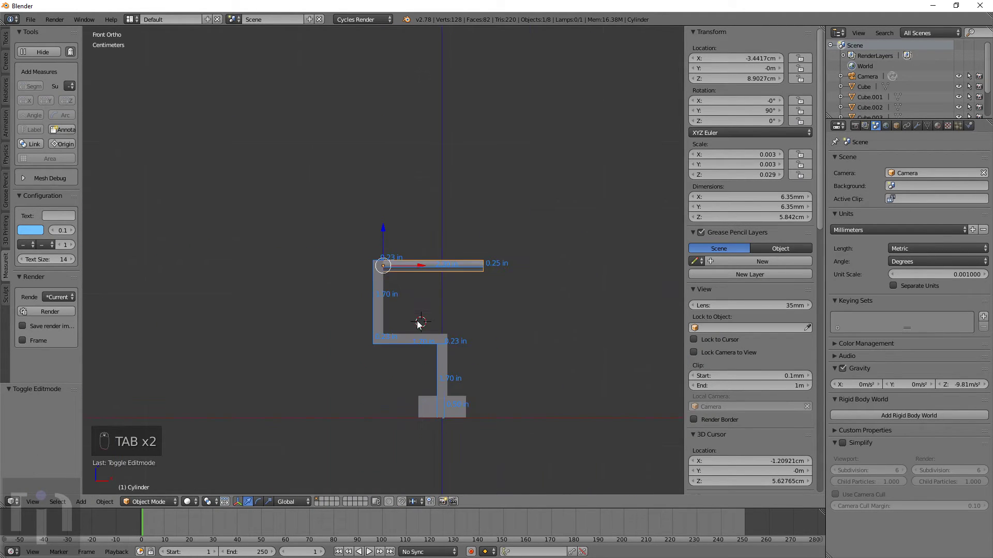
middle_click_drag(413, 317, 395, 275, "shift")
scroll(442, 315, "up", 4)
middle_click_drag(446, 324, 429, 287, "shift")
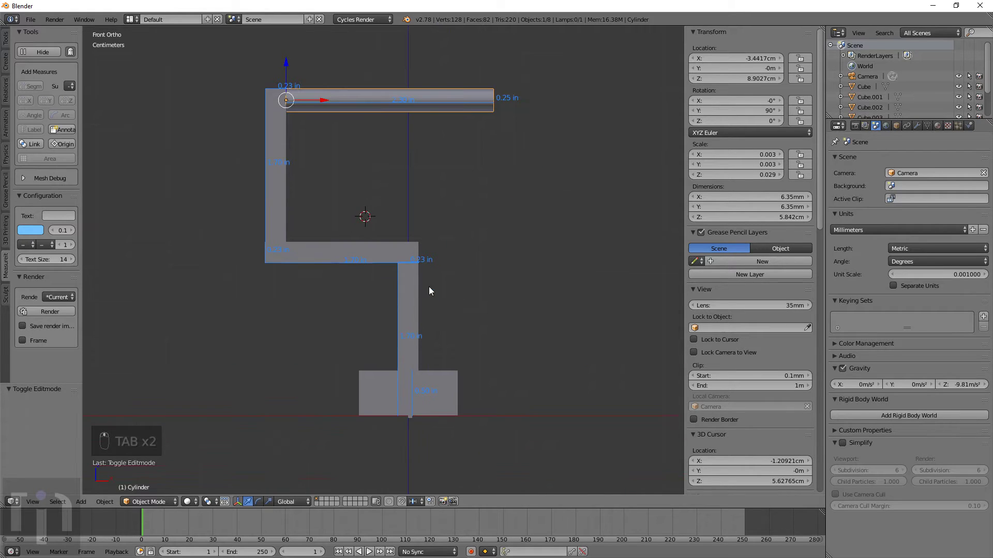
right_click(271, 173, "shift")
right_click(331, 256, "shift")
right_click(411, 310, "shift")
right_click(436, 372, "shift")
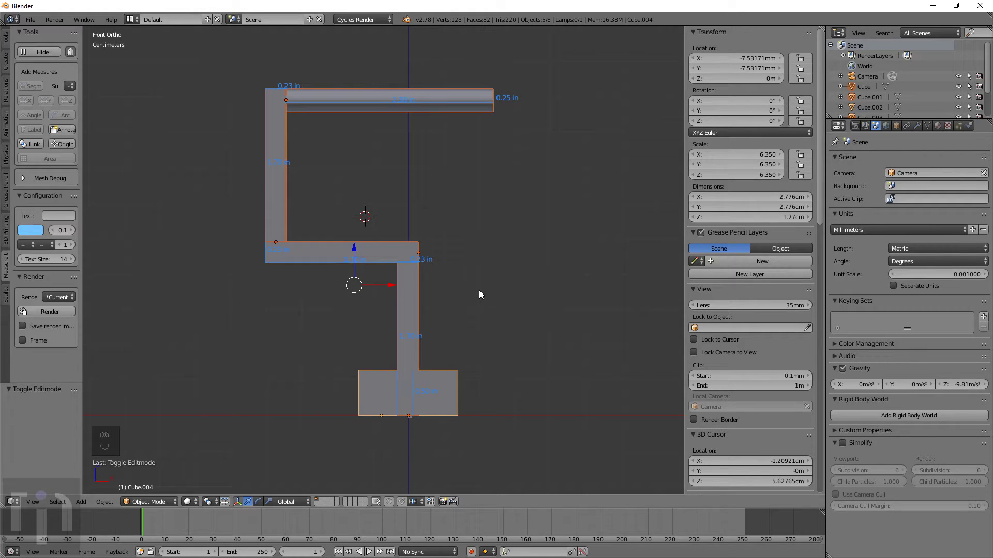
Duplicate the selected crank parts in place, move the copies to the second layer, check that layer and return to the first
key("shift+d")
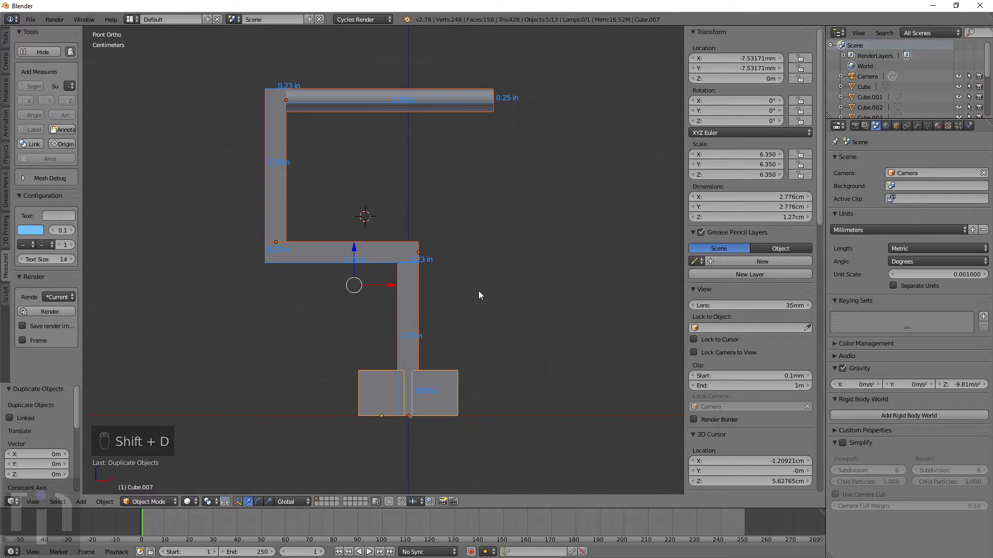
key("m")
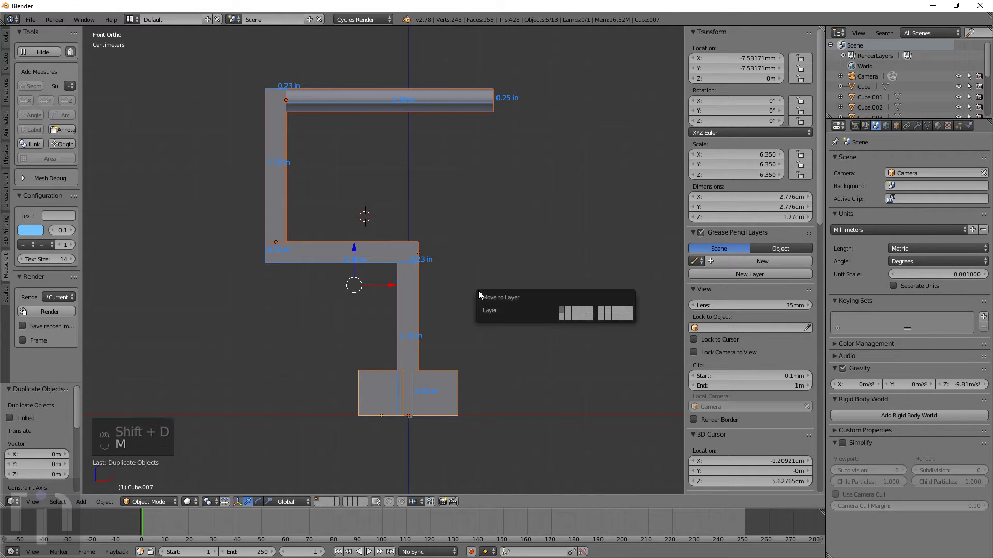
left_click(565, 311)
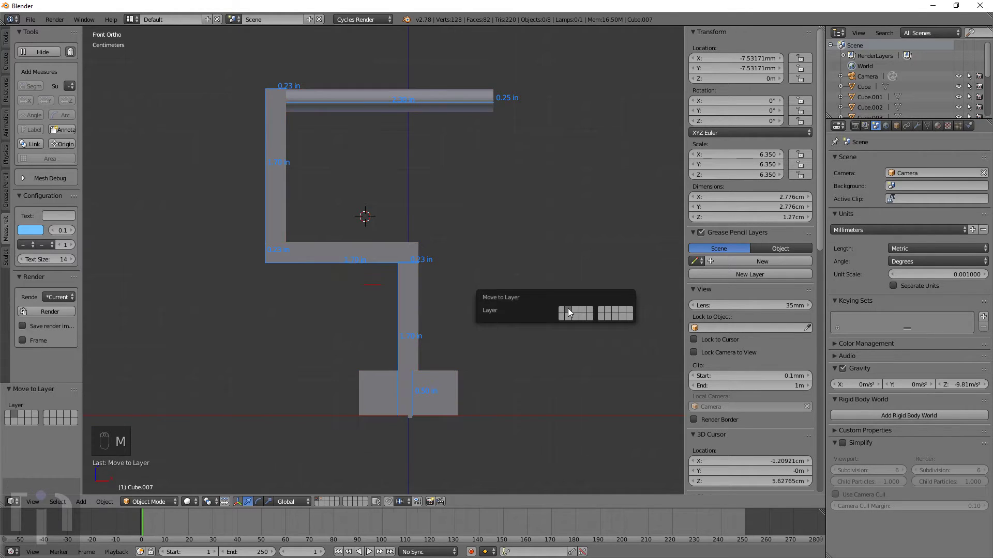
left_click(321, 499)
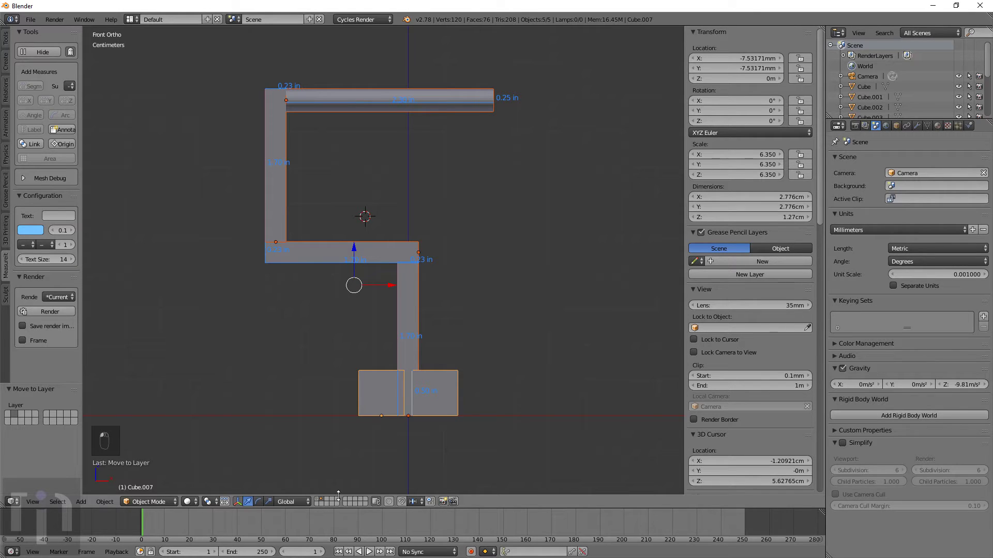
left_click(316, 500)
Add a cube mesh and move it down about 3.04 cm along Z, beside the lower vertical bar
scroll(445, 375, "down", 2)
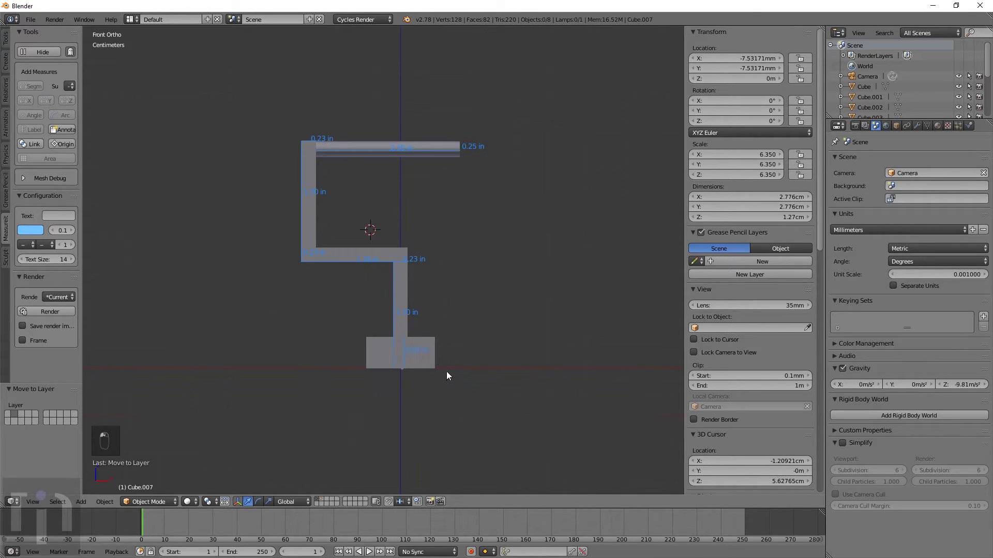
middle_click_drag(446, 371, 474, 337, "shift")
scroll(474, 337, "up", 2)
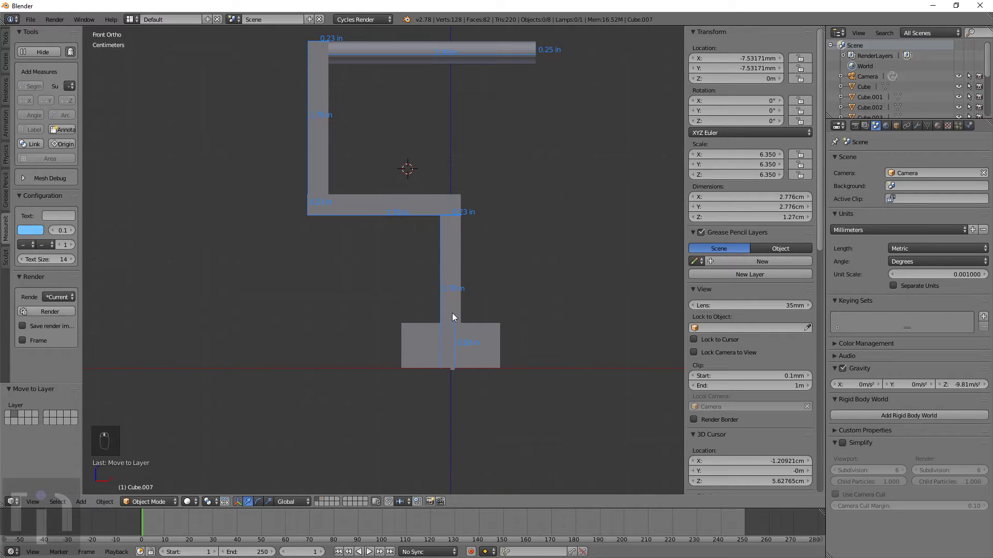
middle_click_drag(434, 298, 457, 306)
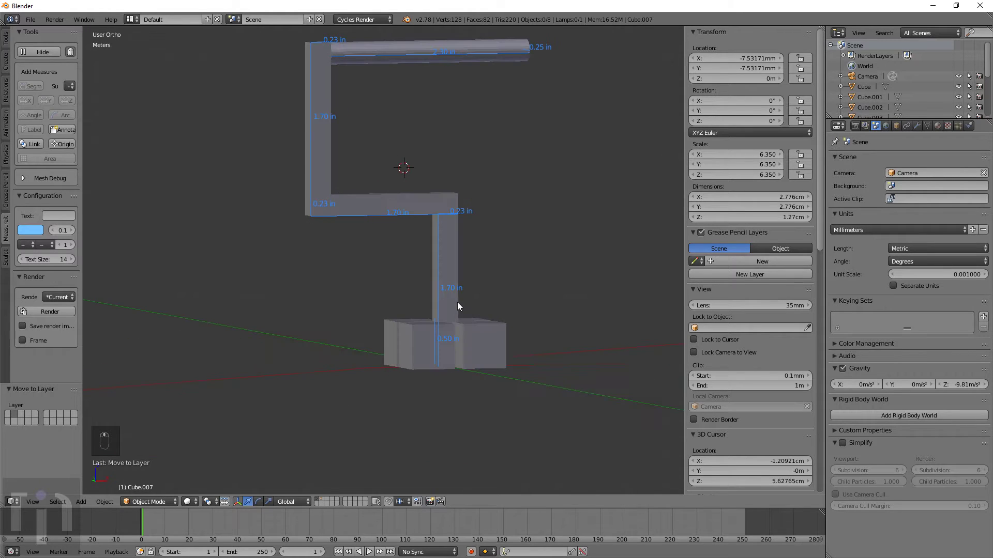
key("shift+a")
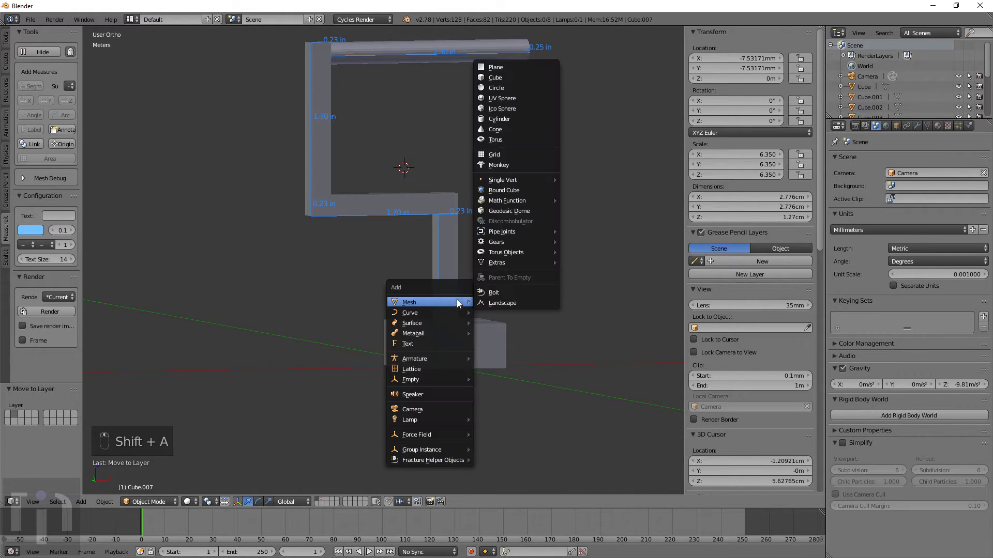
left_click(511, 80)
key("g")
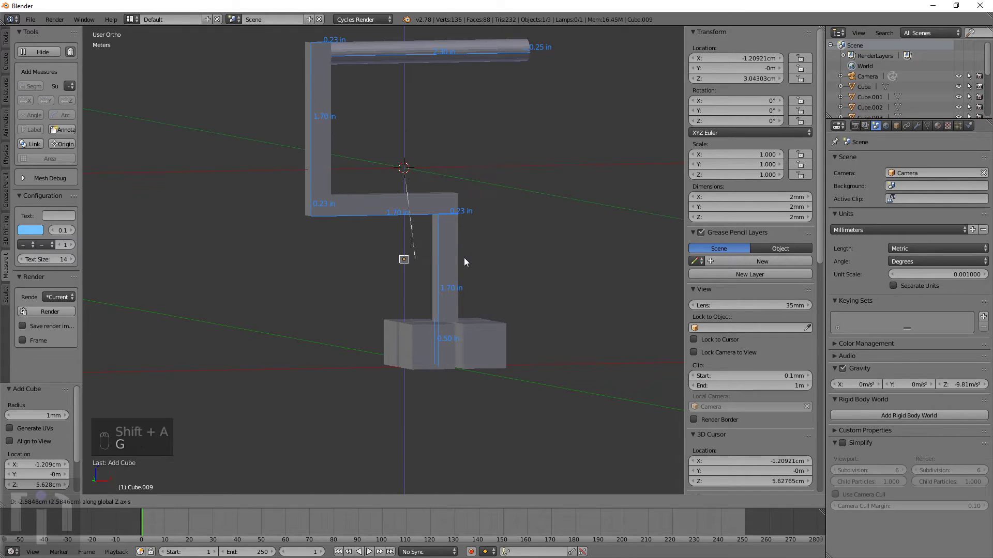
left_click(463, 271)
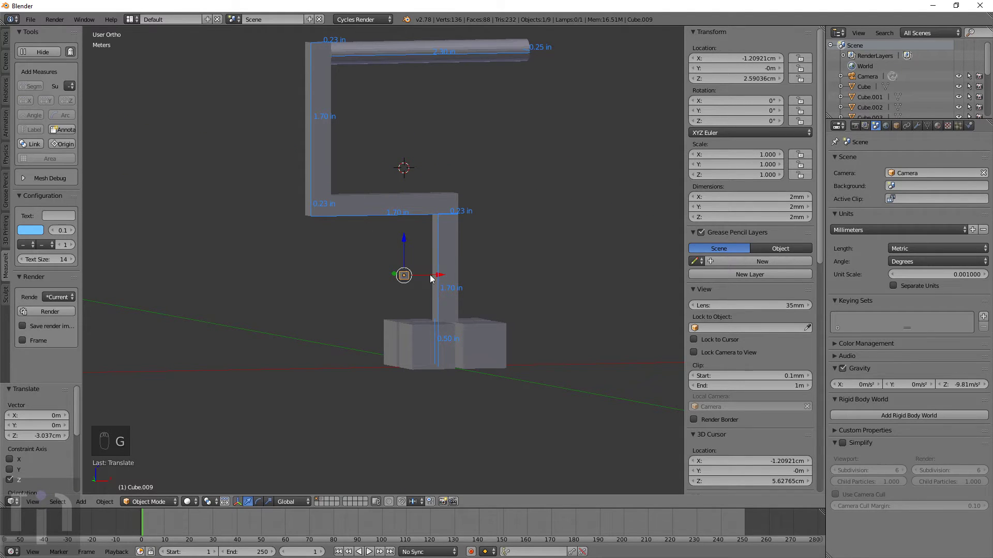
Scale the new cube uniformly to about 2.75 cm per side, using wireframe front view as reference
key("KP_1")
scroll(474, 315, "up", 4)
key("KP_3")
key("KP_1")
key("z")
key("s")
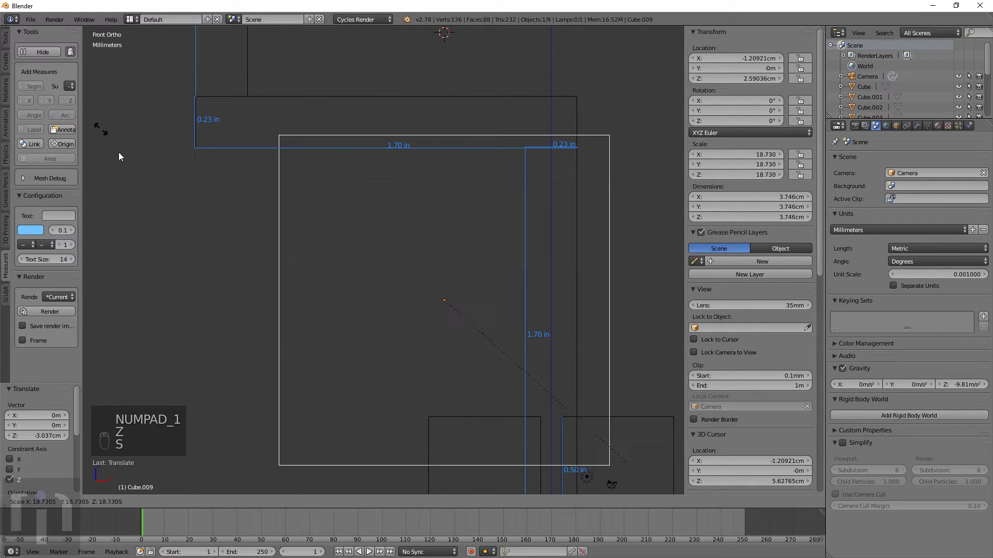
left_click(493, 438)
key("z")
mouse_move(483, 355)
middle_mouse_down()
mouse_move(526, 358)
mouse_move(385, 338)
middle_mouse_up()
In Edit Mode, delete the two vertices of the cube's lower edge facing away from the vertical bar
key("Tab")
right_click(380, 340)
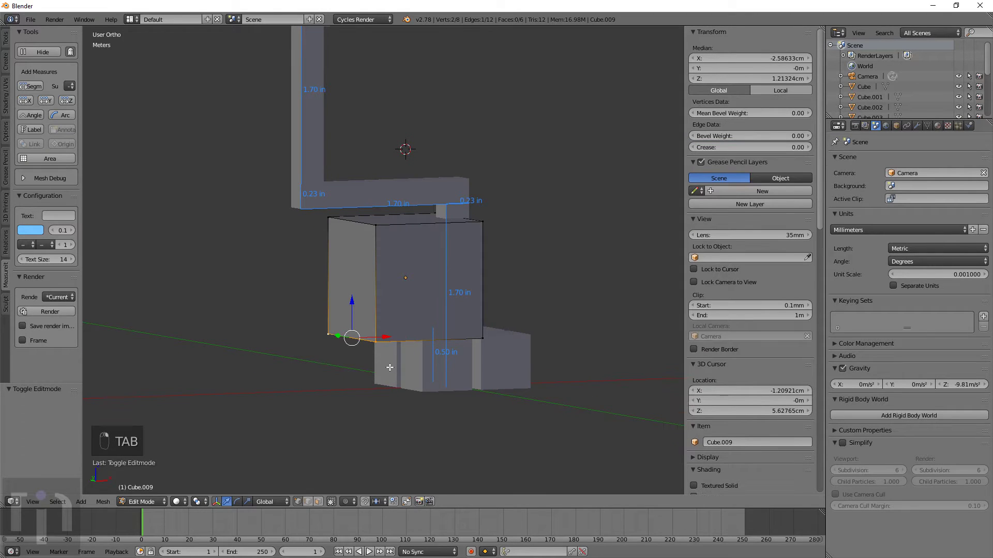
key("x")
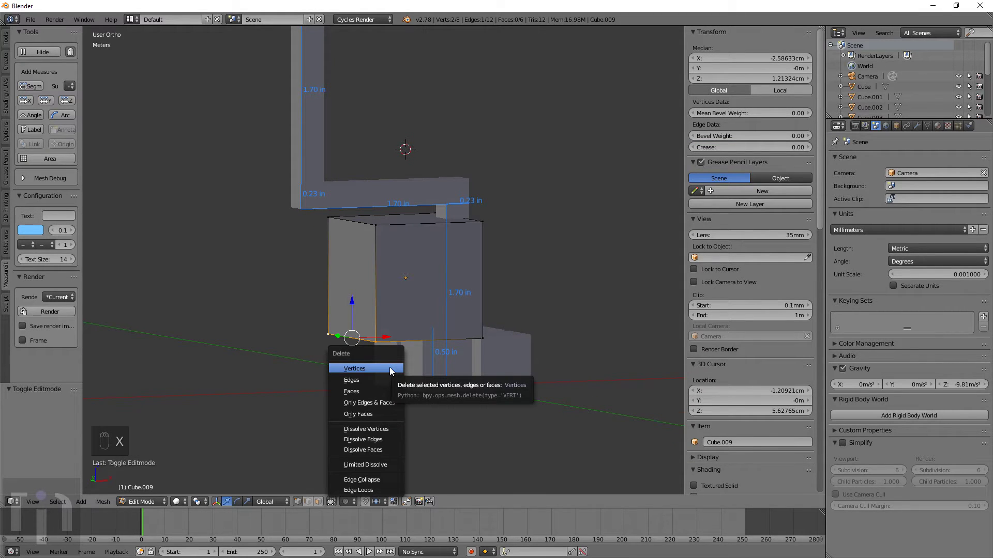
left_click(389, 367)
Create a diagonal edge on each open side, connecting the outer upper vertex to the remaining lower vertex
right_click(376, 225)
middle_click_drag(489, 344, 552, 309)
right_click(488, 336, "shift")
key("f")
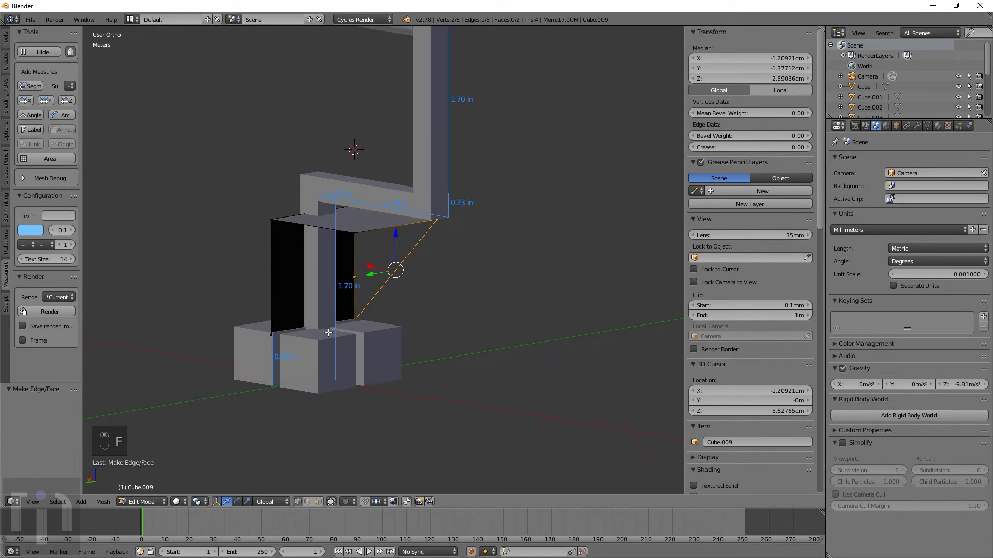
right_click(274, 335)
right_click(359, 232, "shift")
key("f")
Select the whole mesh and fill its open sides with faces to close the triangular wedge
middle_click_drag(527, 308, 406, 309)
key("a")
key("a")
key("a")
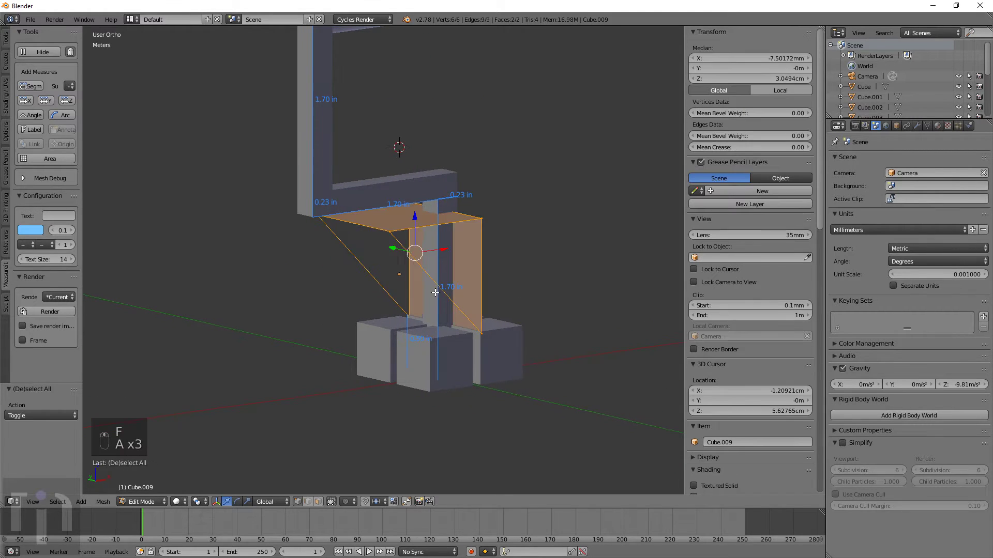
key("f")
Scale the wedge along Y by about 0.113 to make a thin brace, and return to Object Mode
key("s")
key("y")
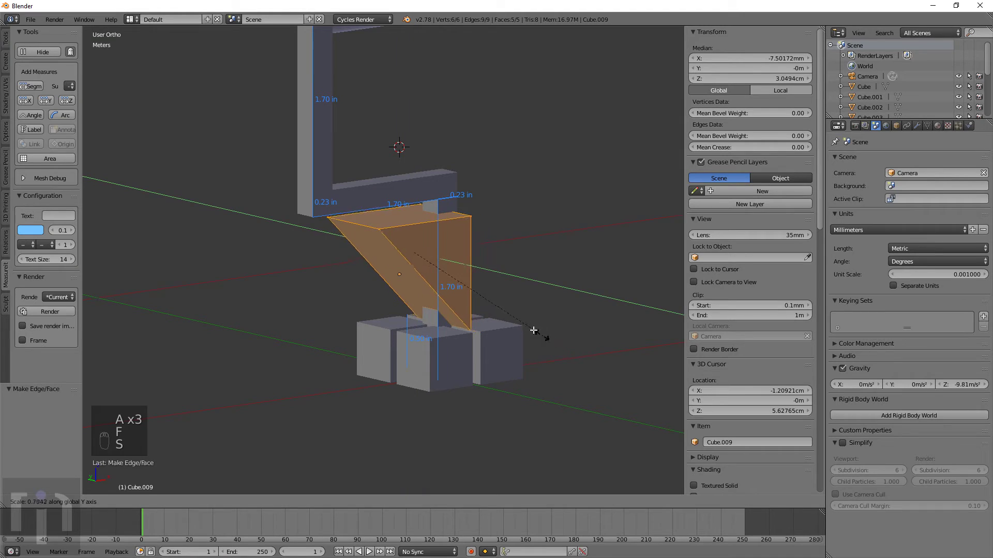
left_click(427, 275)
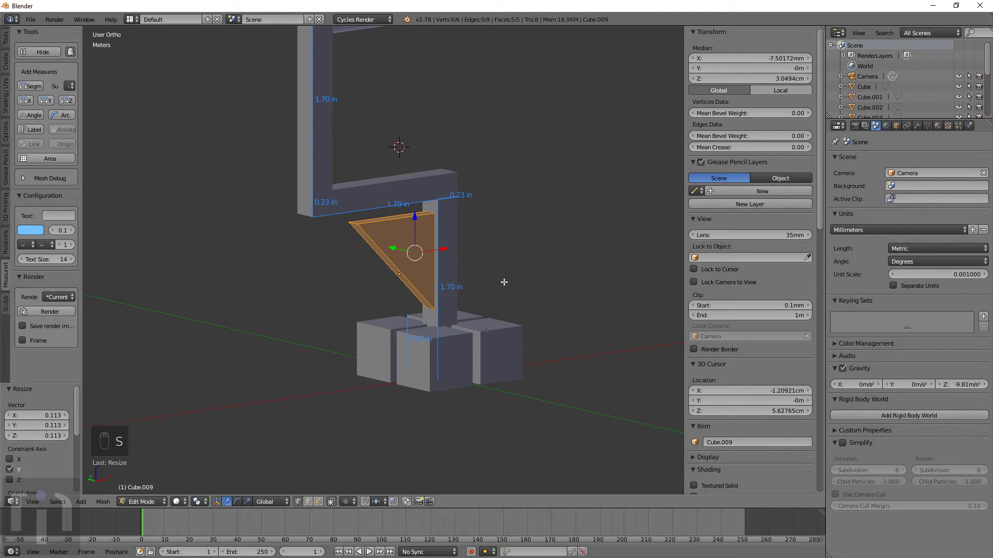
key("KP_1")
key("Tab")
Move the wedge in front view into the inner corner beneath the horizontal bar and beside the lower vertical bar
middle_click_drag(504, 281, 527, 290)
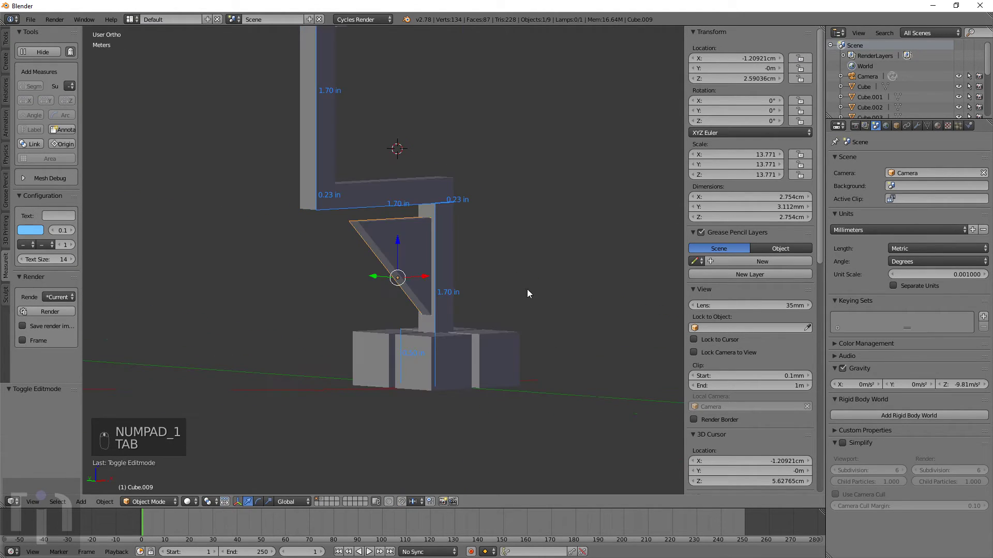
key("g")
left_click(512, 266)
middle_click_drag(512, 266, 458, 281)
key("KP_1")
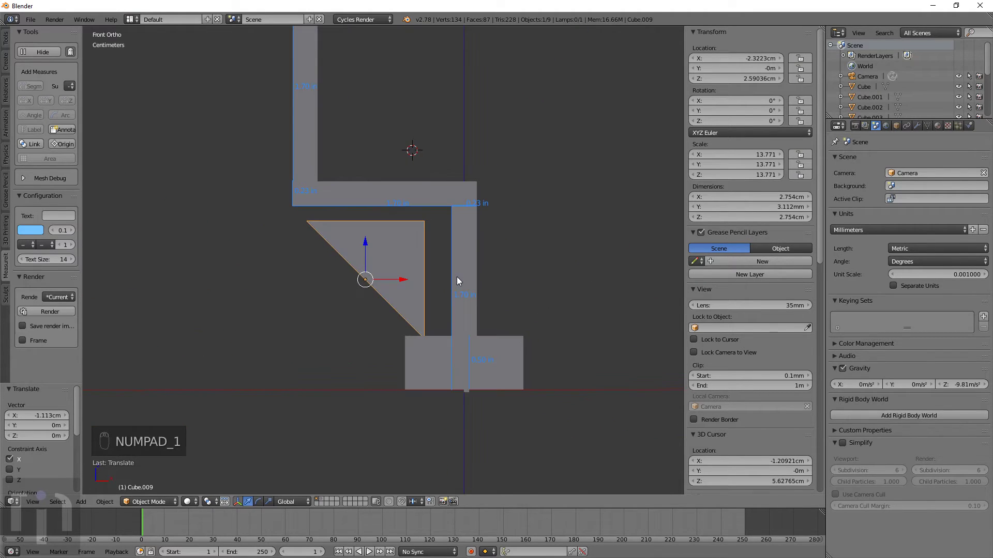
middle_click_drag(452, 275, 401, 297, "shift")
key("g")
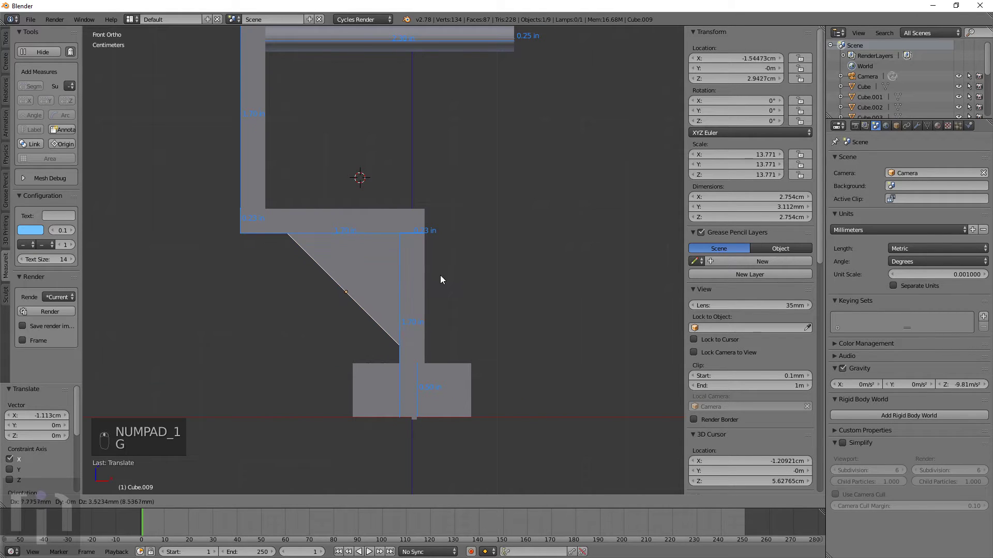
left_click(433, 275)
Display the model in wireframe and move the wedge in small corrections until its square corner meets the inner corner of the bars
scroll(421, 265, "up", 7)
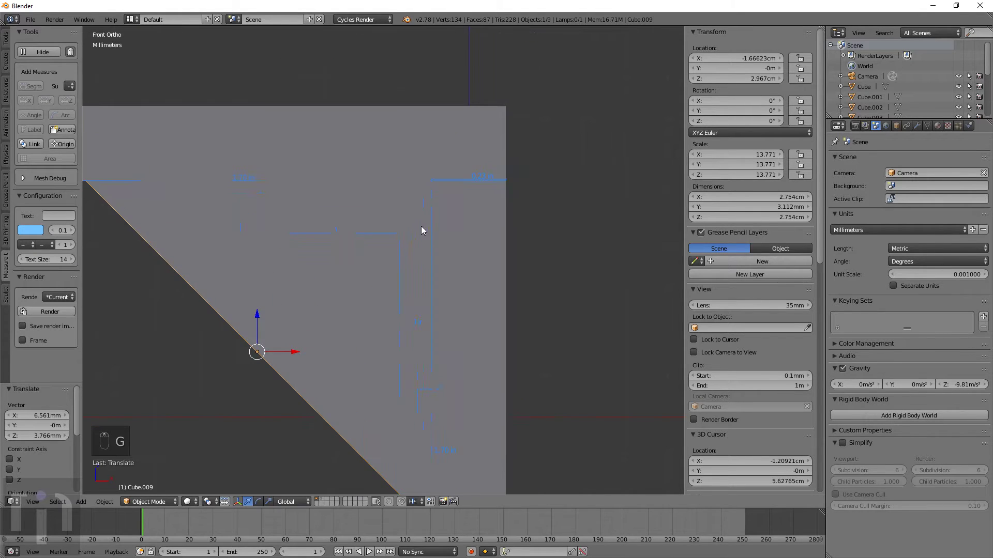
key("z")
scroll(436, 220, "up", 12)
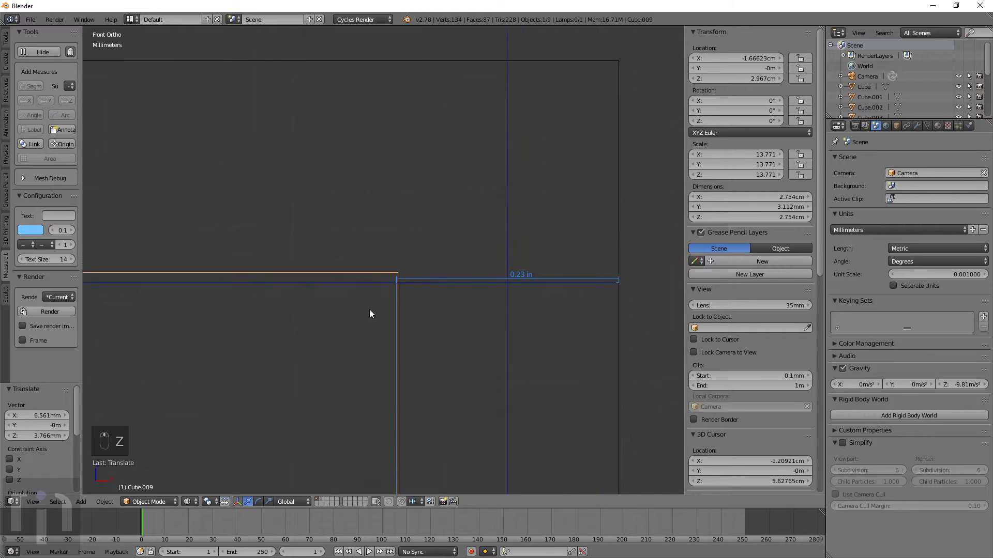
middle_click_drag(468, 354, 426, 197, "shift")
scroll(462, 305, "up", 10)
scroll(486, 185, "up", 4)
key("g")
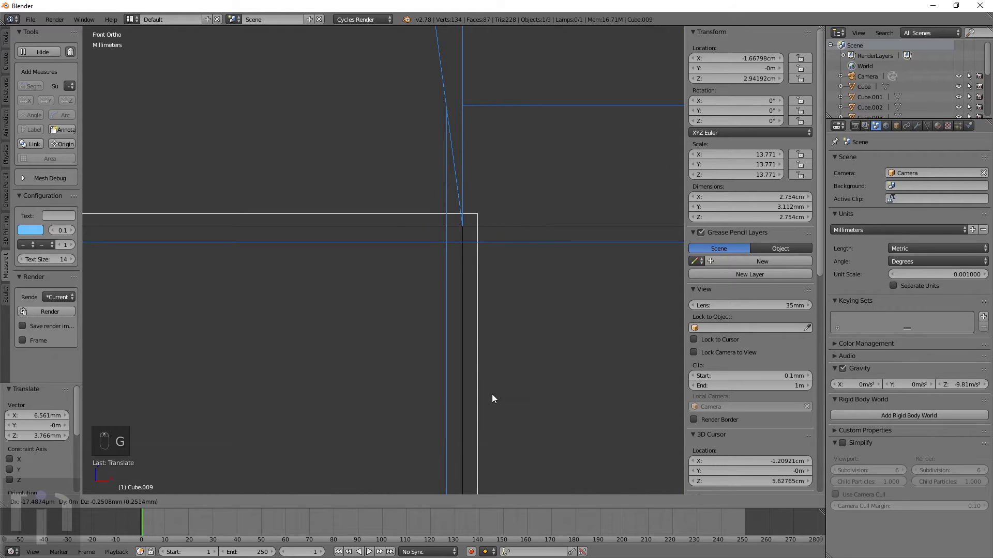
left_click(486, 396)
scroll(467, 250, "up", 6)
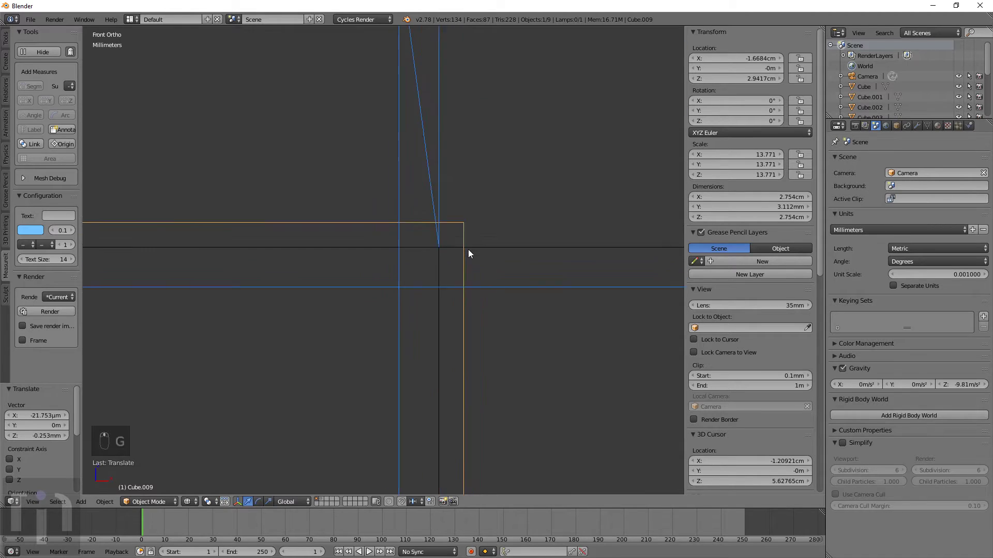
scroll(448, 299, "up", 3)
key("g")
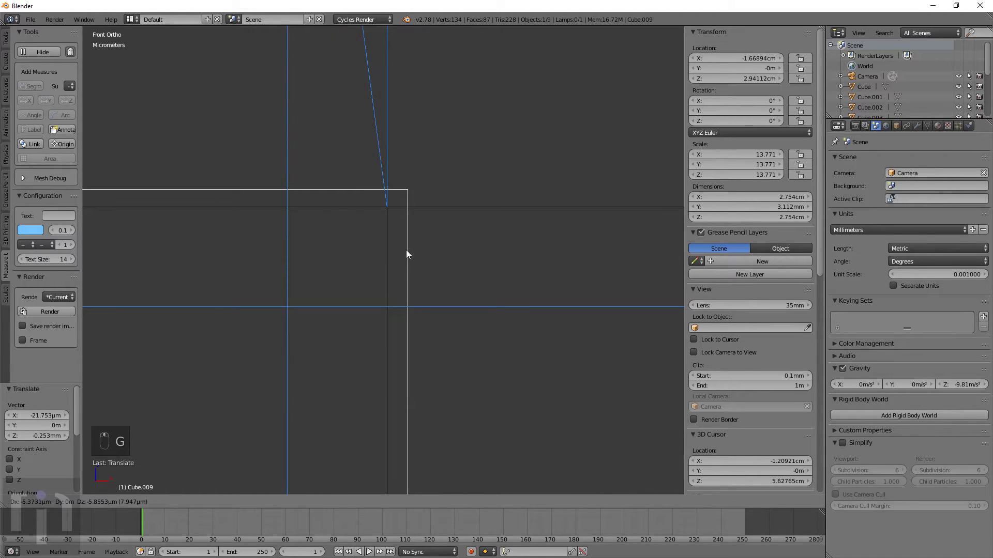
left_click(403, 257)
scroll(403, 268, "down", 5)
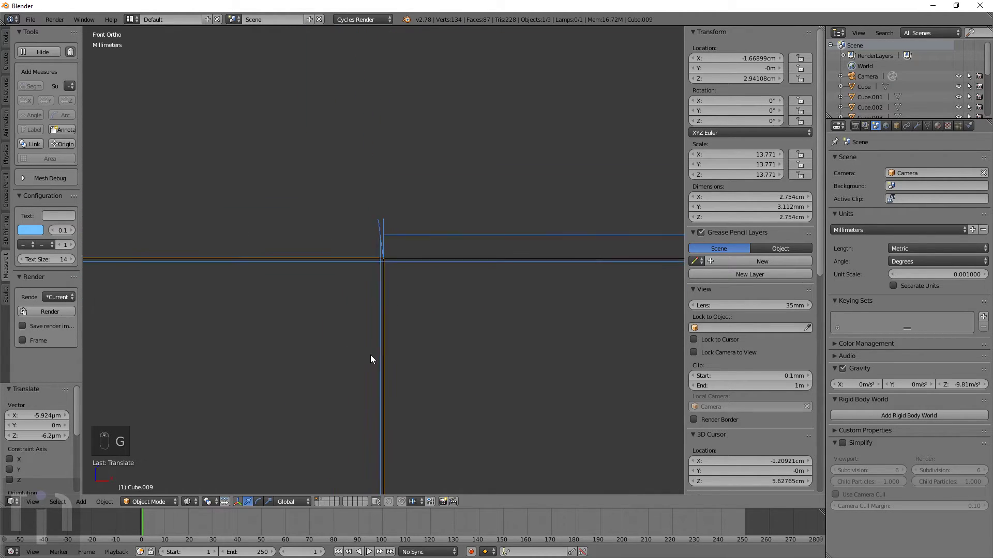
scroll(365, 355, "down", 14)
Move the wedge's outer upper vertices about 9.45 mm along negative X to the outer end of the horizontal bar
middle_click_drag(251, 286, 321, 277, "shift")
key("Tab")
key("a")
key("c")
left_click(346, 266)
right_click(348, 266)
key("g")
left_click(309, 275)
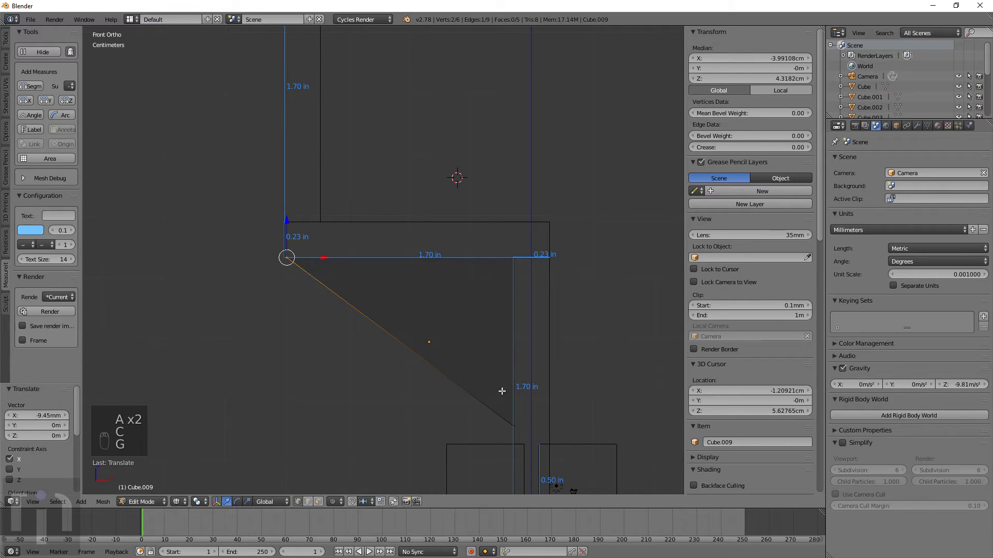
Lower the wedge's bottom vertices about 2 mm along Z toward the top of the base blocks, and return to Object Mode
key("Tab")
key("a")
key("a")
key("Tab")
key("a")
key("a")
key("c")
left_click(521, 433)
right_click(521, 431)
key("g")
middle_click_drag(532, 409, 532, 424)
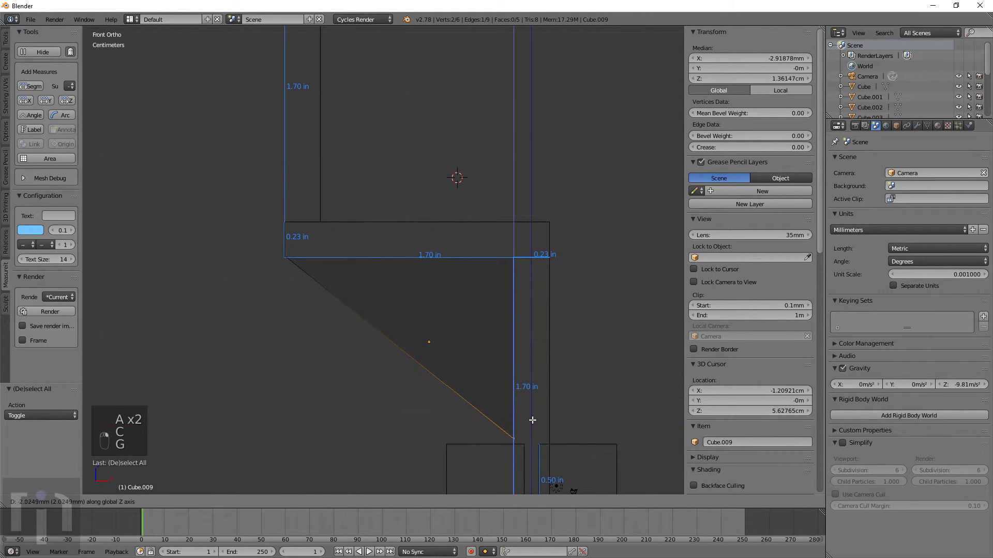
left_click(532, 420)
key("Tab")
Restore solid shading, duplicate the wedge in place, and move the copy to layer 2 as a backup
mouse_move(535, 374)
middle_mouse_down()
mouse_move(472, 324)
mouse_move(510, 324)
mouse_move(470, 324)
middle_mouse_up()
key("z")
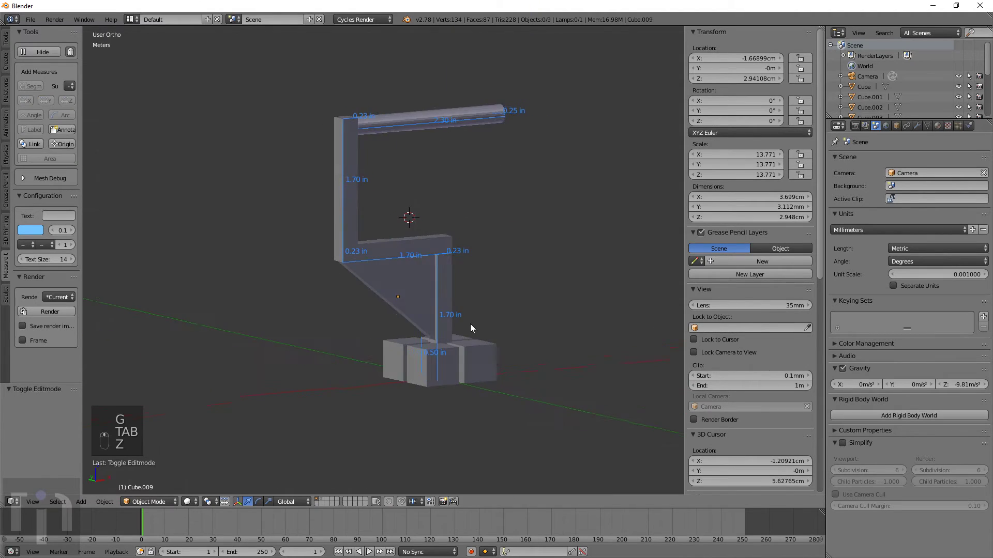
right_click(397, 293)
key("shift+d")
right_click(488, 309)
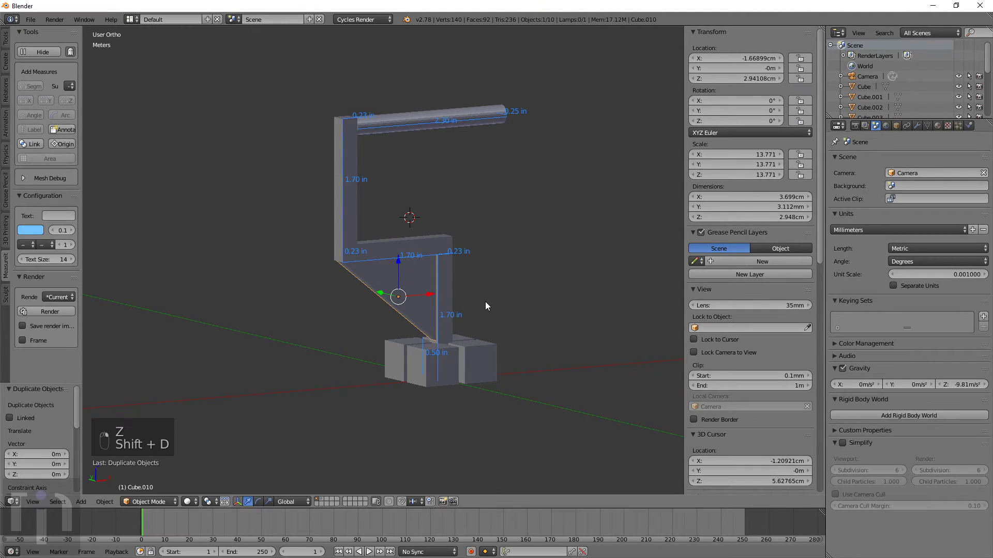
key("m")
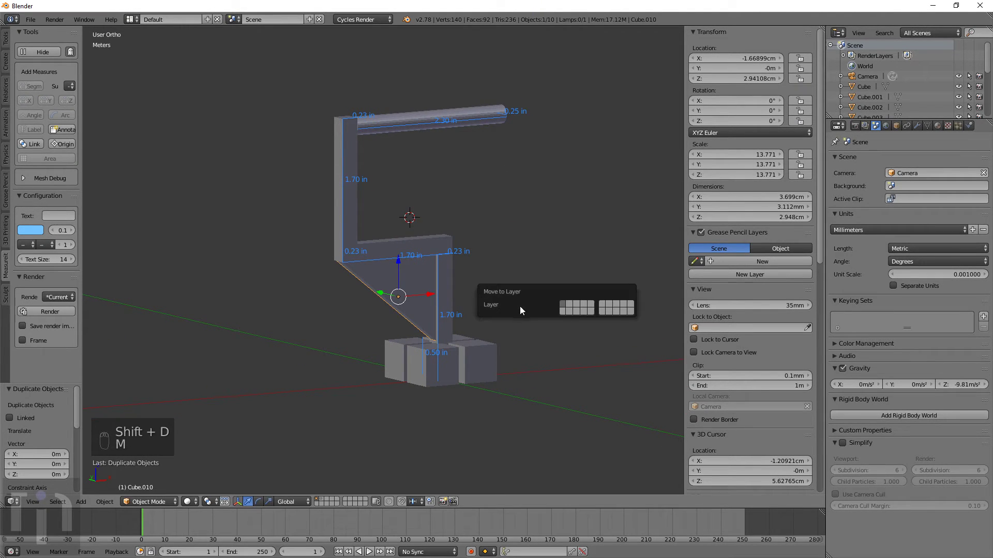
left_click(567, 305)
Add a Boolean modifier to the lower vertical bar in wireframe display and set its operation to Difference
middle_click_drag(518, 362, 466, 356)
key("KP_1")
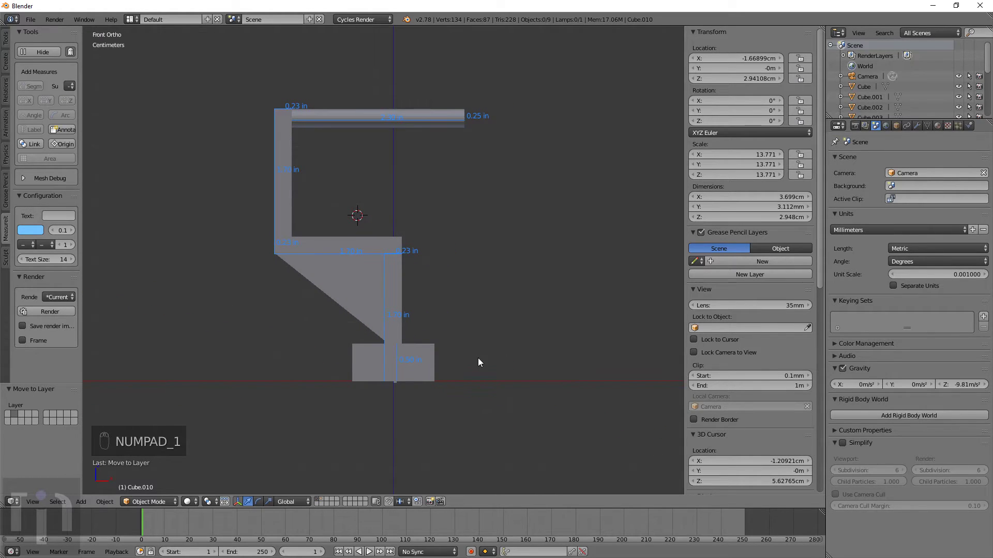
scroll(477, 358, "up", 3)
scroll(435, 353, "down", 3)
scroll(439, 360, "up", 1)
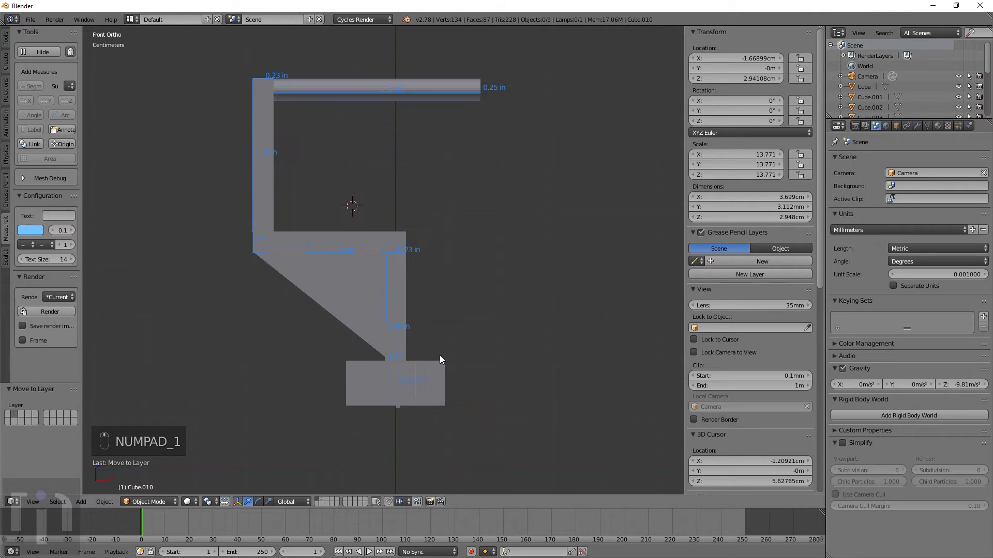
right_click(391, 348)
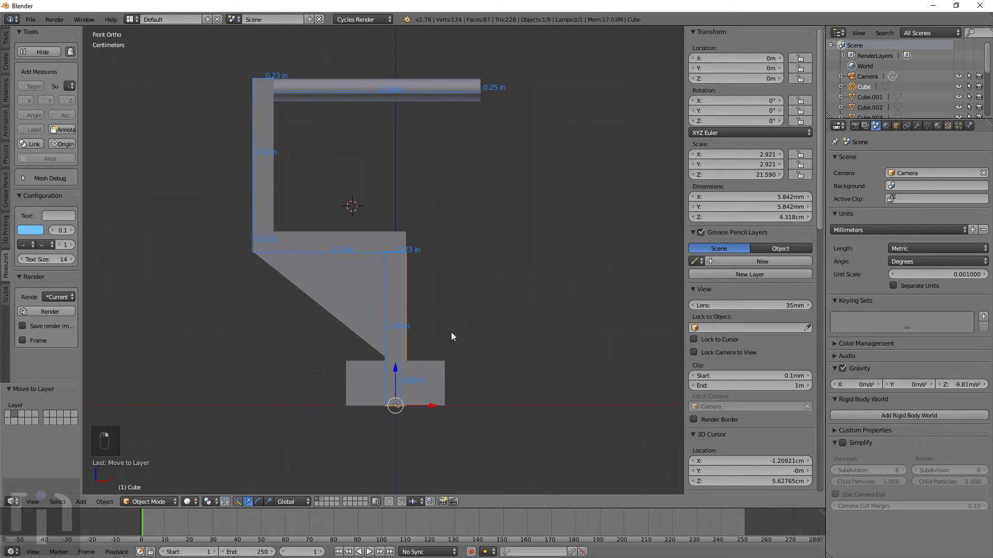
key("z")
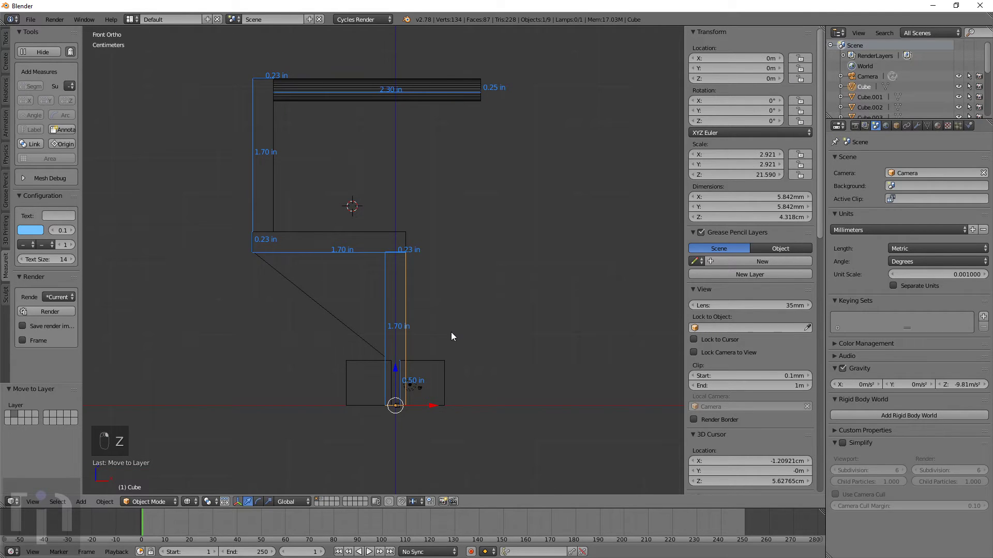
left_click(917, 126)
left_click(898, 161)
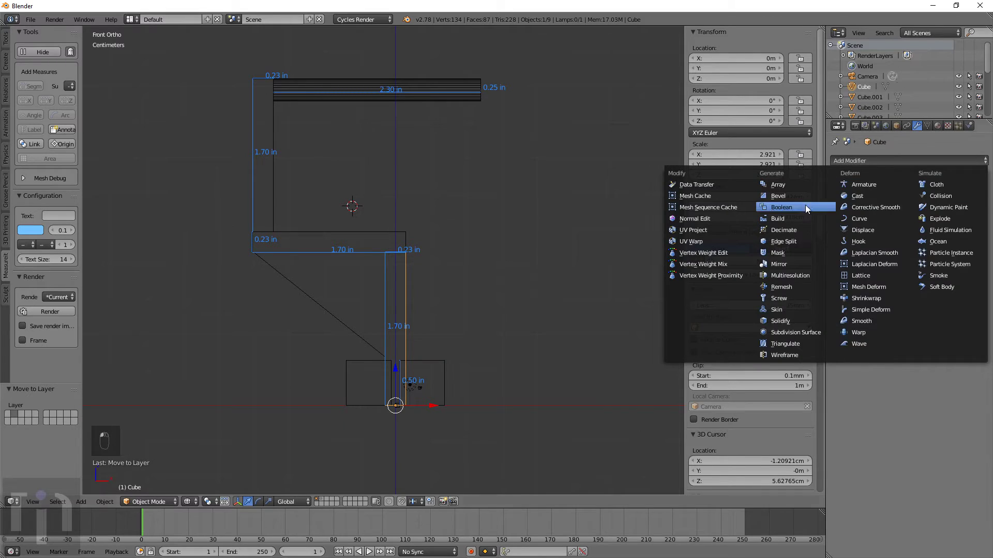
left_click(784, 207)
left_click(864, 221)
left_click(860, 198)
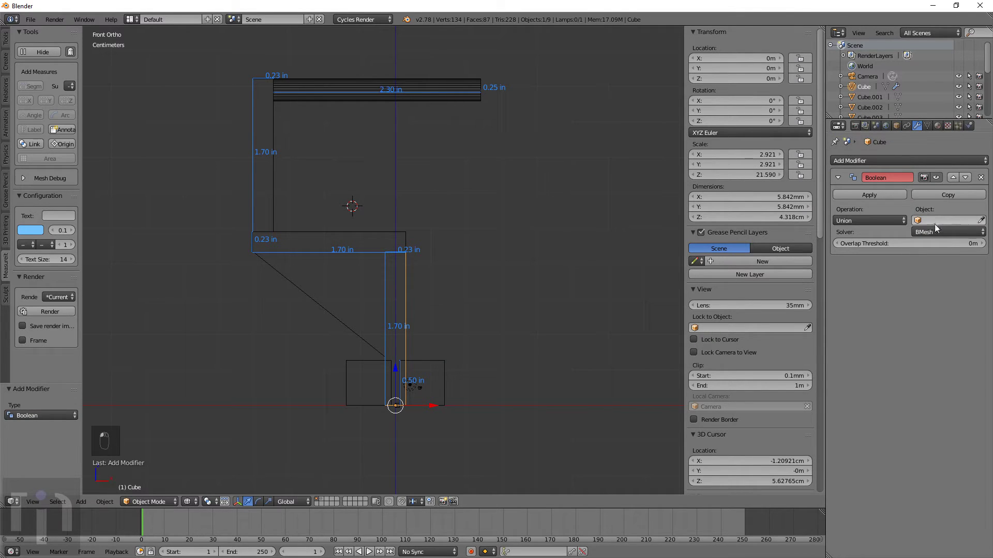
left_click(875, 221)
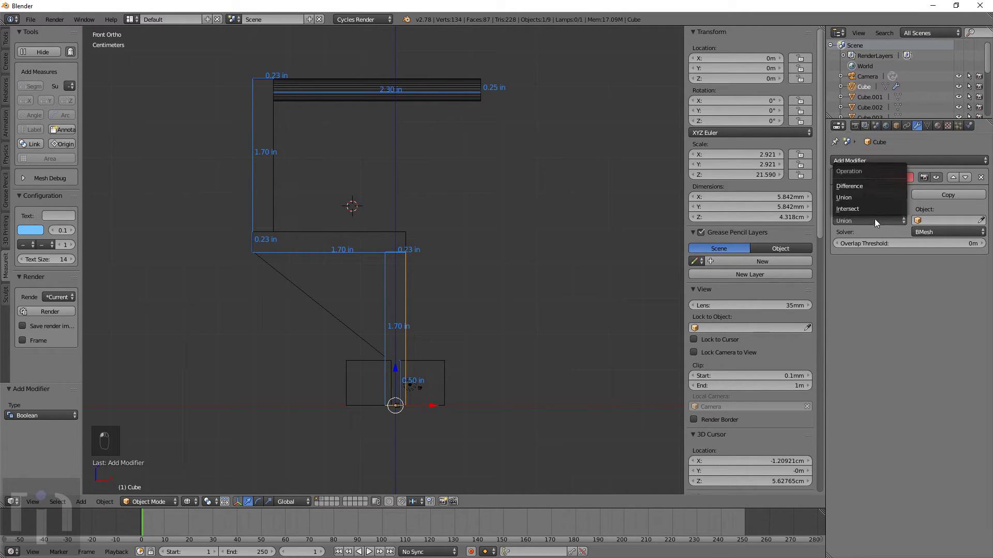
left_click(859, 187)
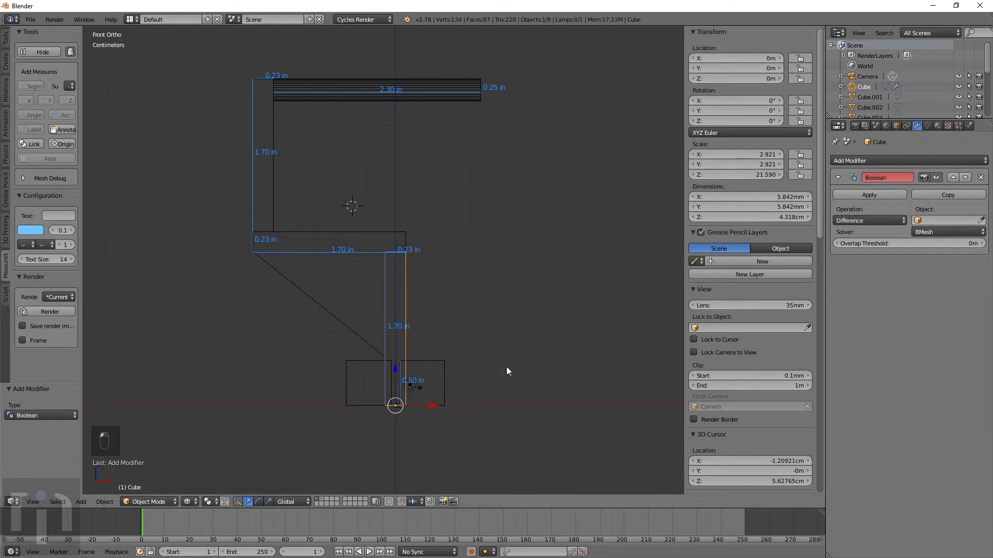
Identify the base blocks' object name in the enlarged outliner and set Cube.004 as the lower vertical bar's Boolean object
right_click(439, 364)
left_click_drag(882, 120, 881, 247)
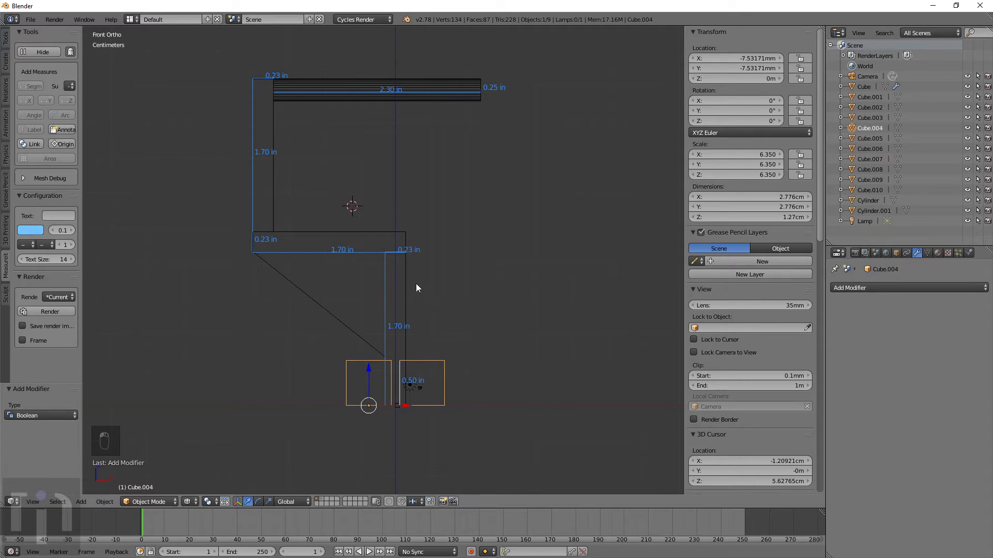
right_click(404, 309)
left_click(936, 347)
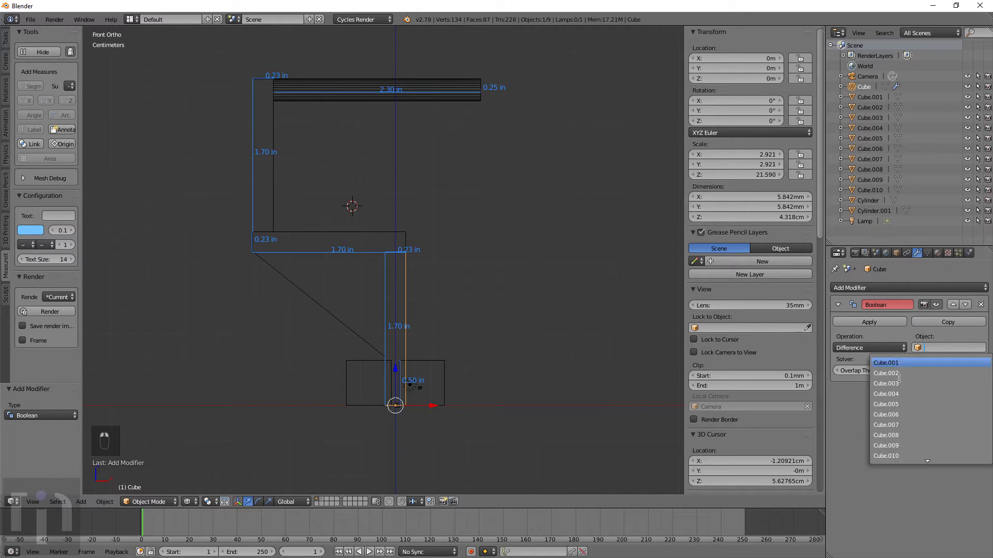
left_click(894, 391)
Inspect the Boolean cut at the bar's lower end and change the modifier's solver to Carve
middle_click_drag(579, 365, 404, 397)
scroll(482, 433, "up", 5)
middle_click_drag(483, 432, 459, 326, "shift")
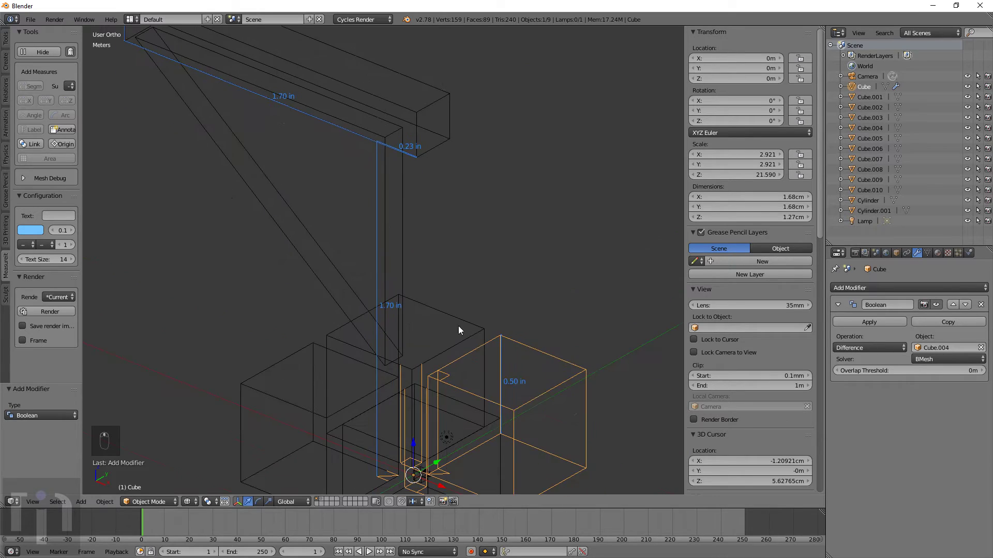
scroll(461, 320, "down", 3)
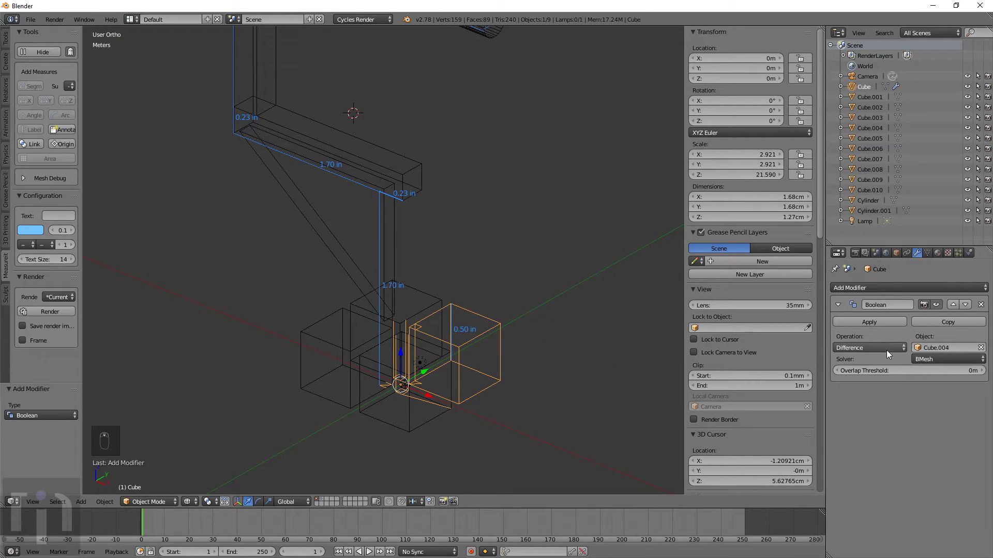
left_click(932, 360)
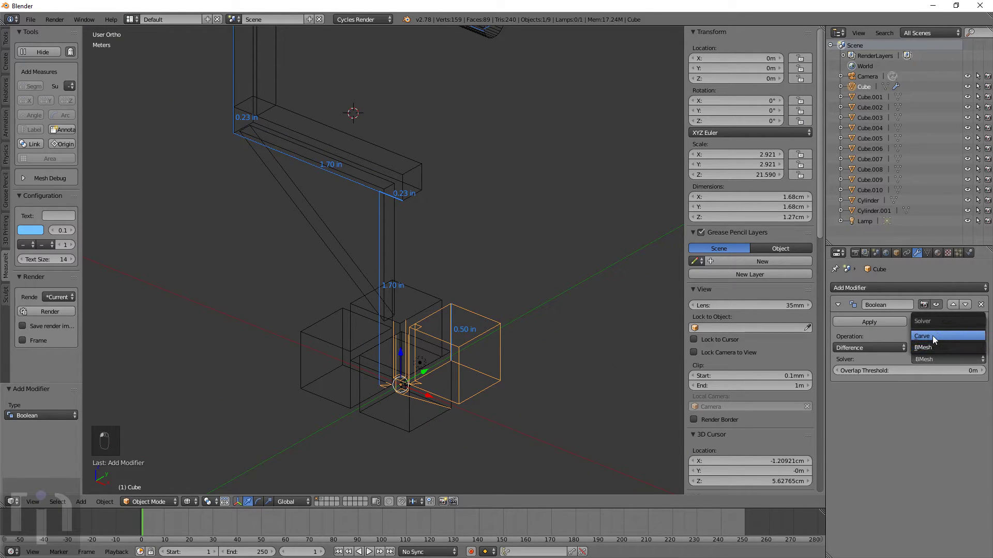
left_click(933, 336)
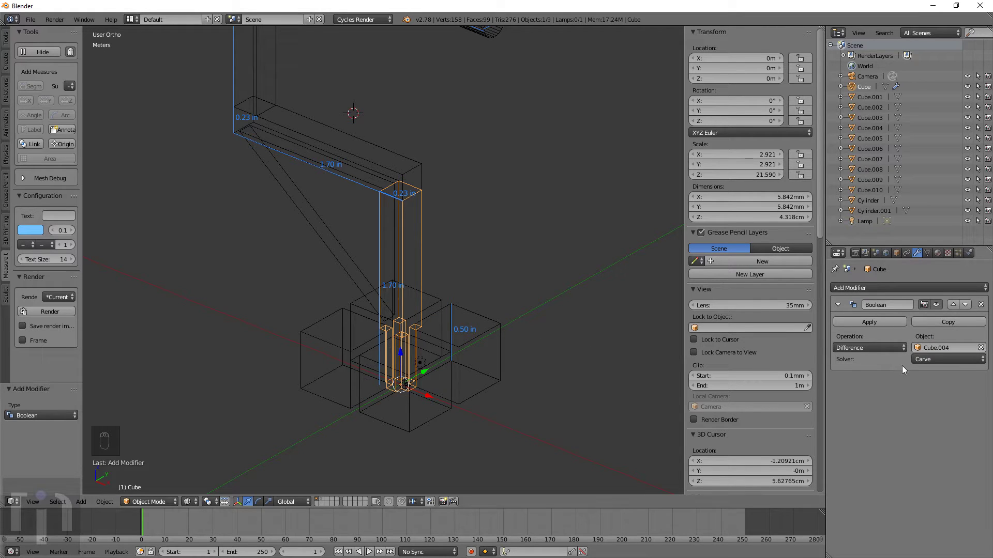
middle_click_drag(465, 341, 388, 335)
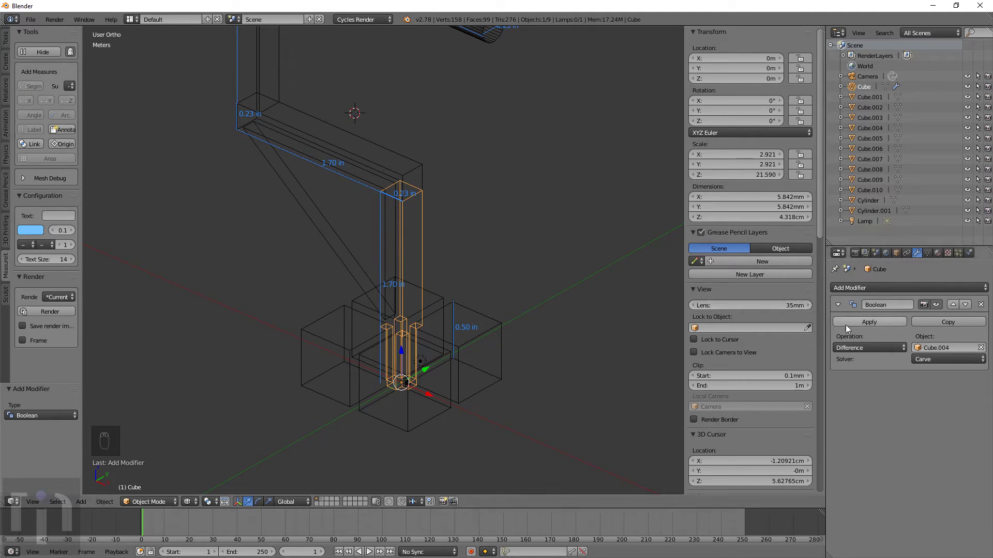
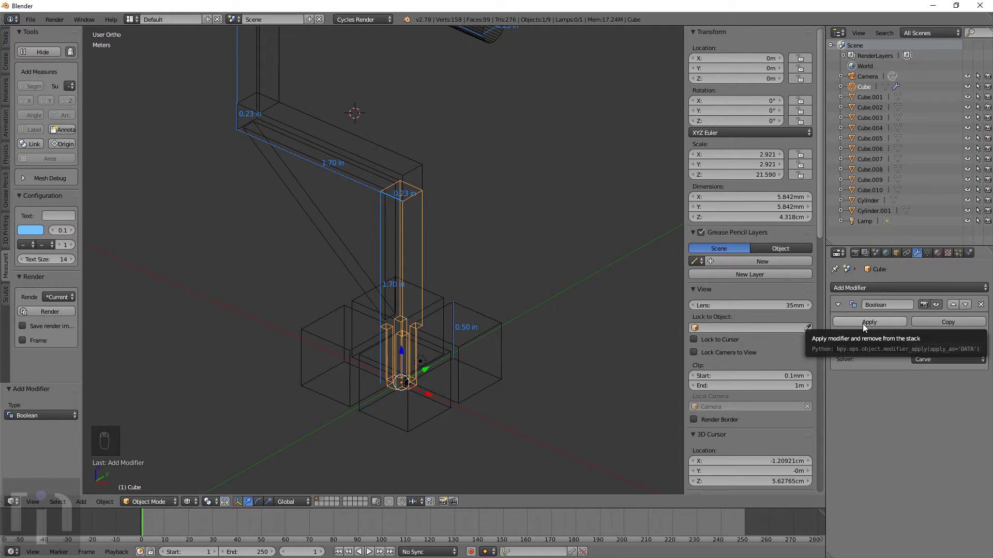
Apply the Boolean modifier on the lower vertical bar, delete the cutter blocks around its base, and restore solid shading
left_click(863, 323)
right_click(445, 346)
key("x")
left_click(440, 374)
key("z")
middle_click_drag(440, 374, 487, 357)
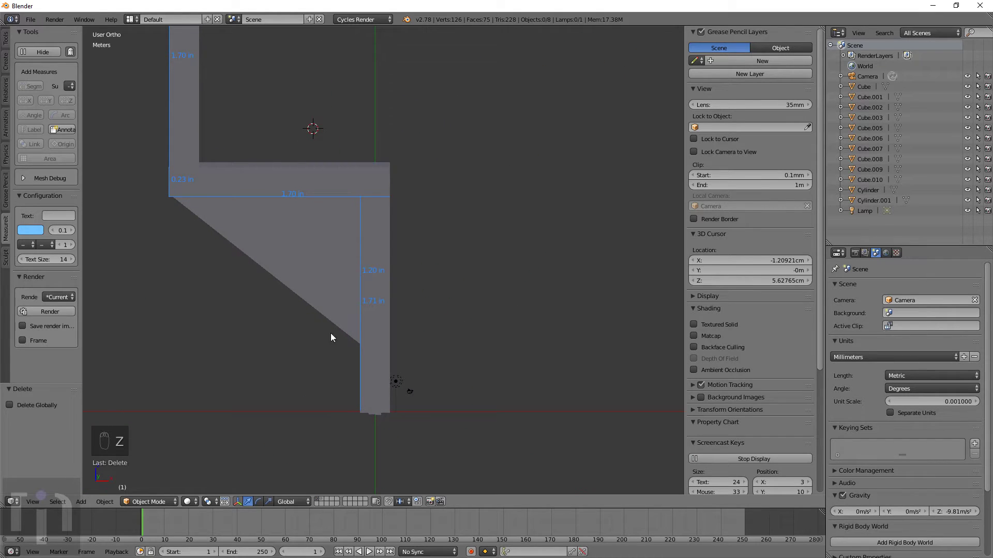
Add a Boolean modifier to the lower vertical bar in front wireframe view, using Union with the horizontal bar Cube.001
right_click(377, 337)
middle_click_drag(421, 268, 483, 297, "shift")
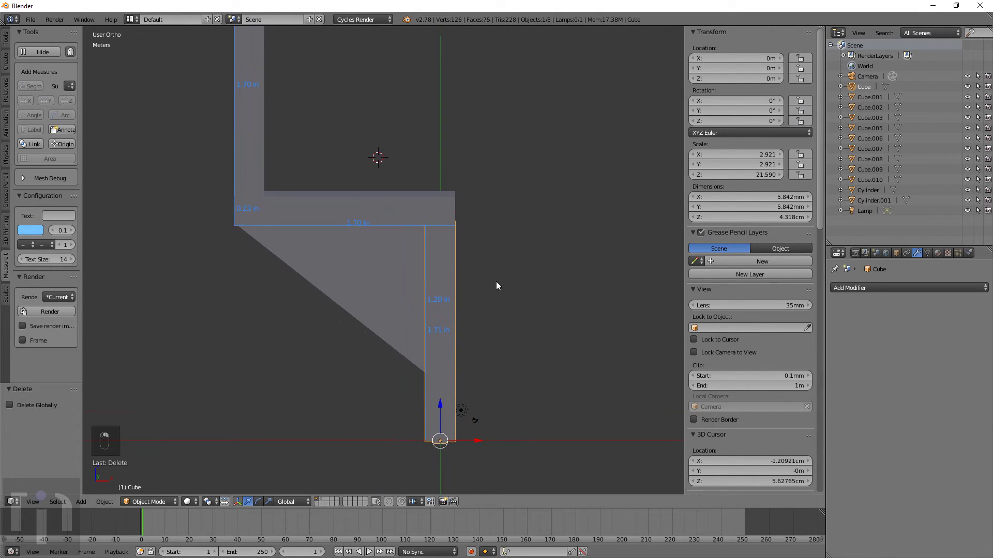
key("KP_3")
key("KP_1")
key("z")
right_click(464, 216)
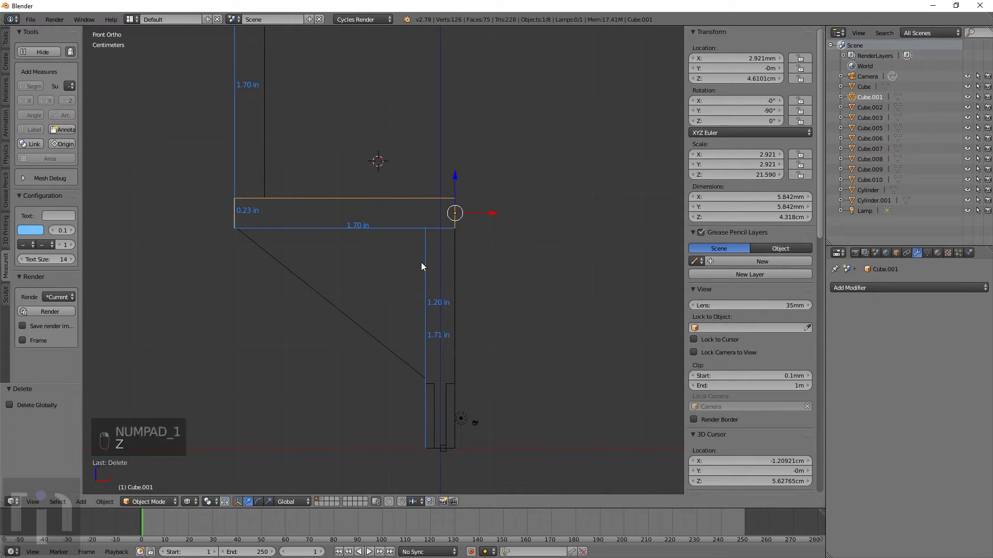
right_click(448, 266)
left_click(885, 290)
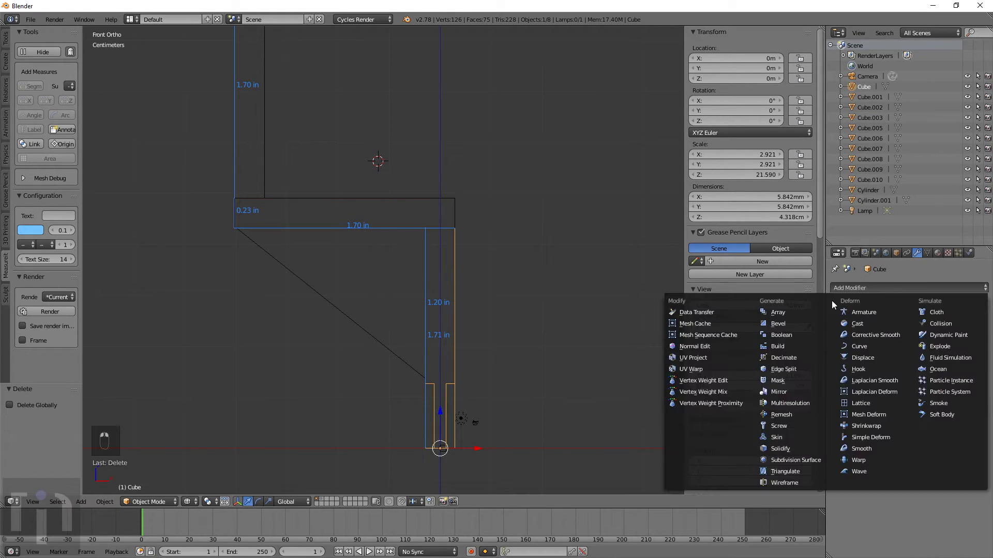
left_click(793, 335)
left_click(868, 346)
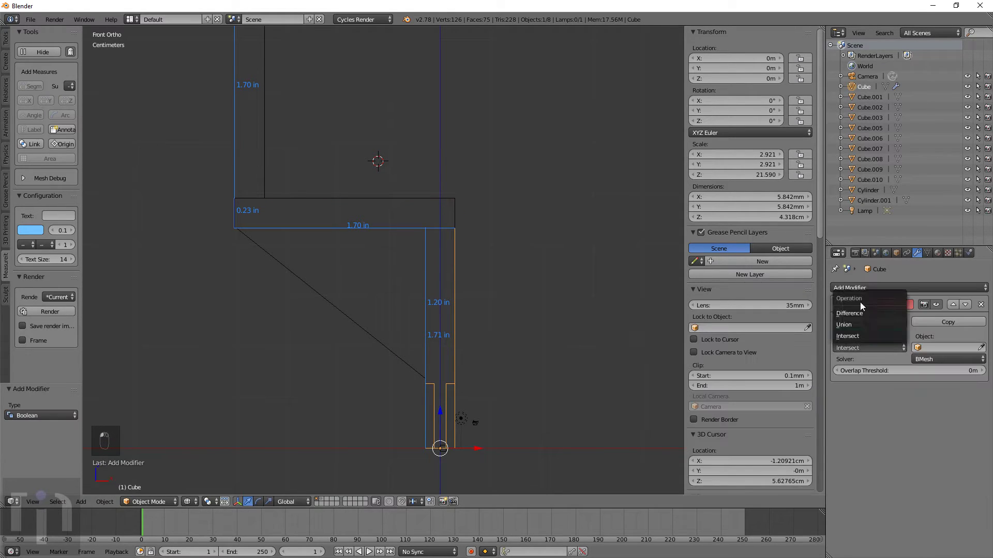
left_click(918, 345)
left_click(901, 364)
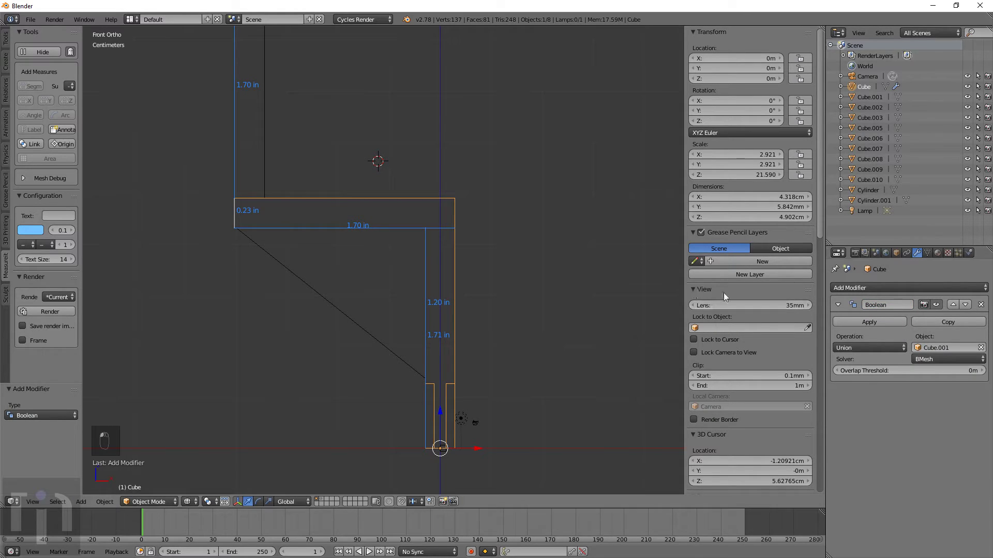
Apply the Union Boolean, delete the original horizontal bar, and select the merged bar
left_click(867, 321)
right_click(449, 210)
key("x")
left_click(439, 194)
right_click(451, 206)
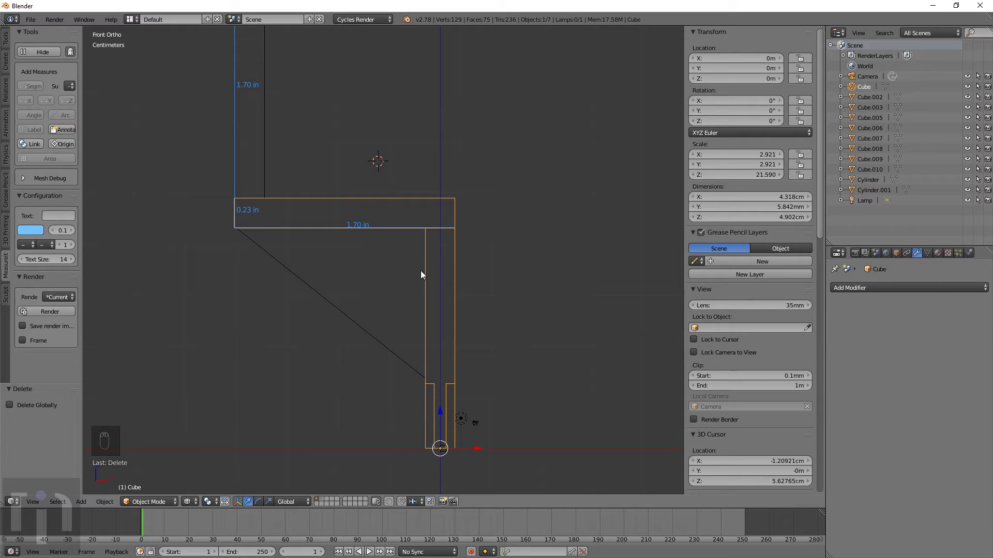
Add another Boolean modifier to the merged bar and set it to Union with the triangular brace Cube.009
left_click(858, 290)
left_click(798, 334)
left_click(879, 348)
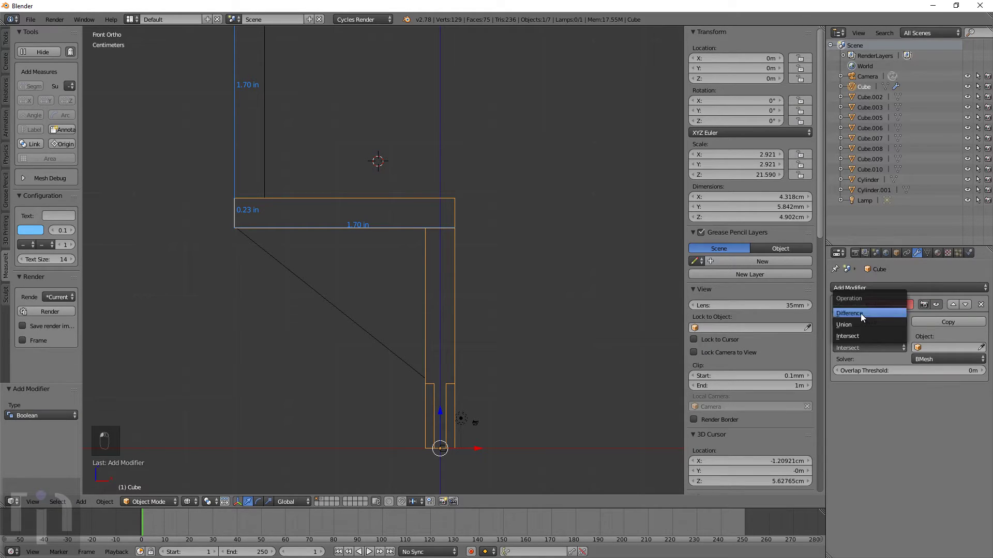
left_click(856, 321)
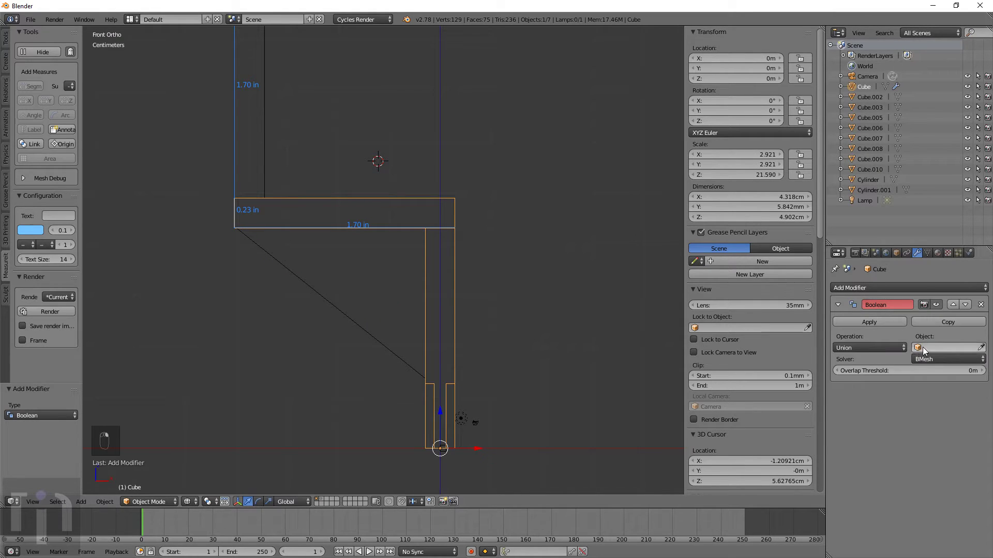
left_click(946, 348)
left_click(901, 425)
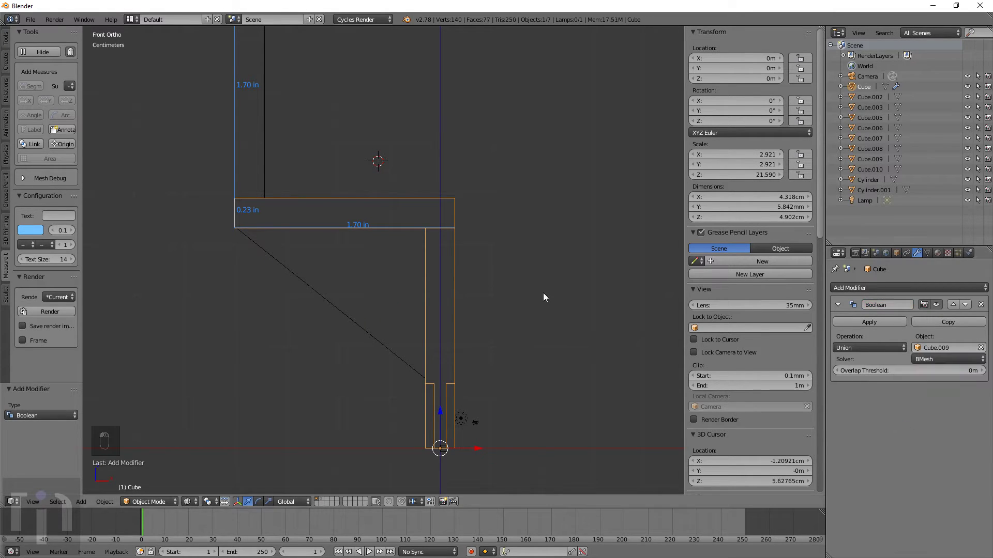
Change the brace Boolean's operation to Difference and check the brace joint in solid and wireframe display
middle_click_drag(534, 300, 439, 288)
scroll(438, 284, "down", 3)
scroll(441, 315, "up", 4)
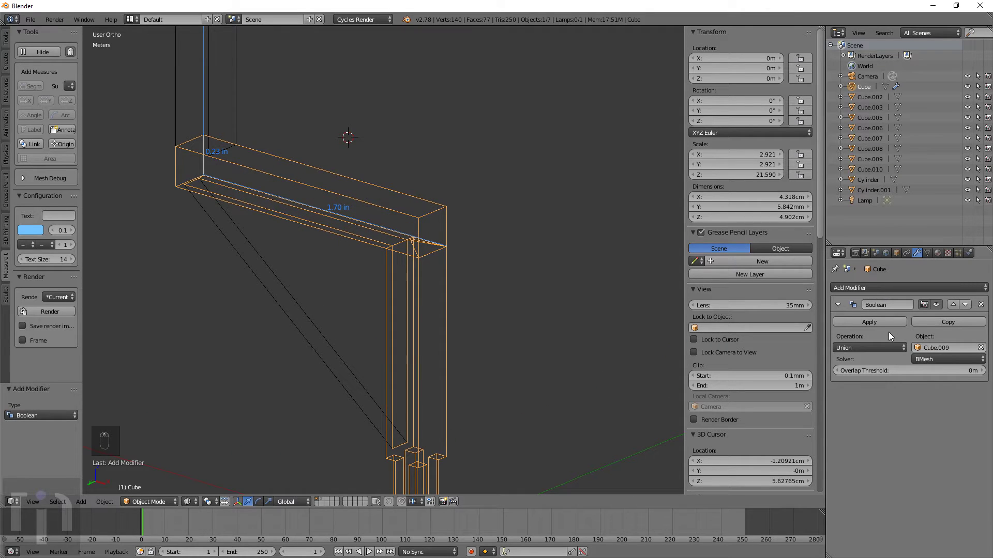
left_click(868, 347)
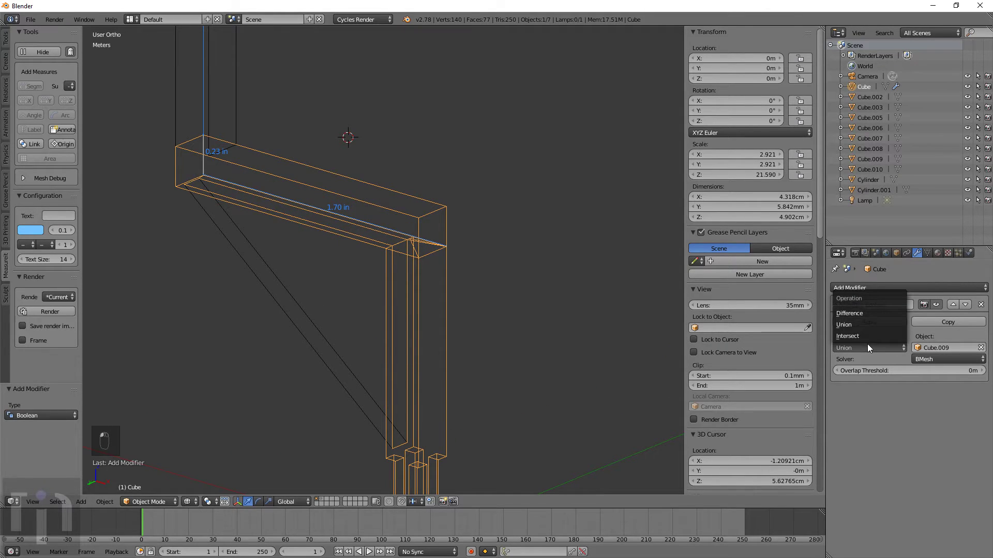
left_click(867, 312)
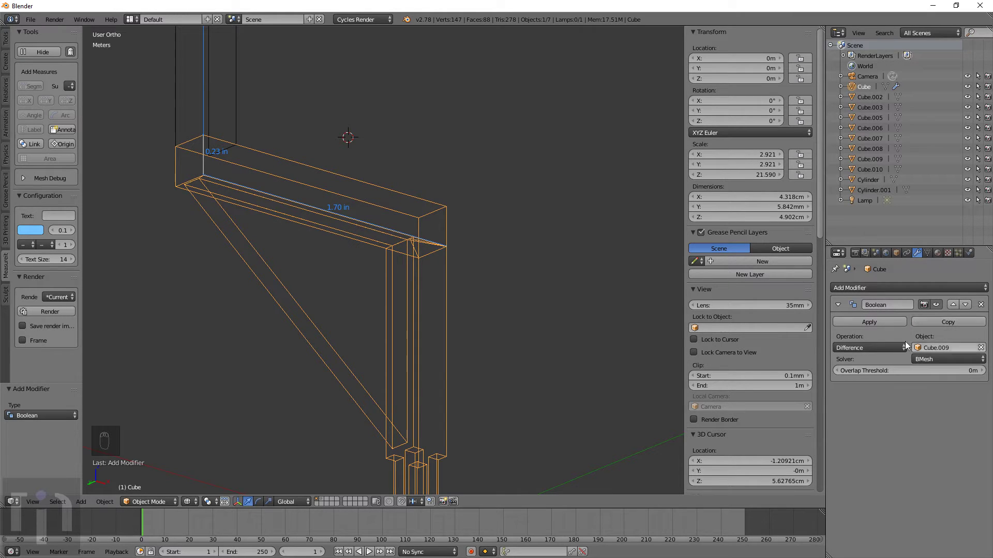
middle_click_drag(620, 357, 531, 365)
key("z")
mouse_move(501, 323)
middle_mouse_down()
mouse_move(510, 275)
mouse_move(495, 321)
middle_mouse_up()
key("z")
key("z")
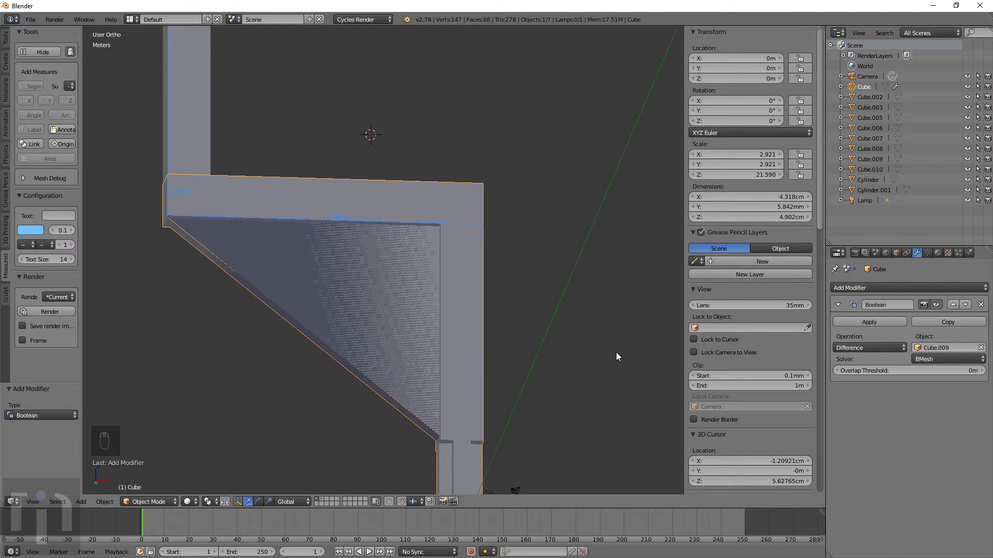
Select the triangular brace's entire mesh in Edit Mode and run Remove Doubles on it
key("z")
right_click(352, 365)
key("Tab")
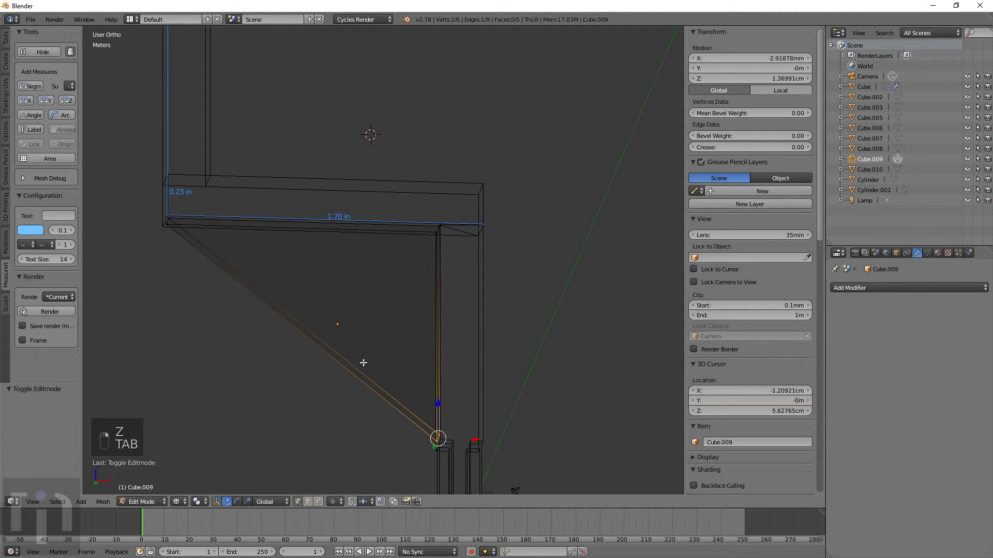
key("z")
key("a")
key("a")
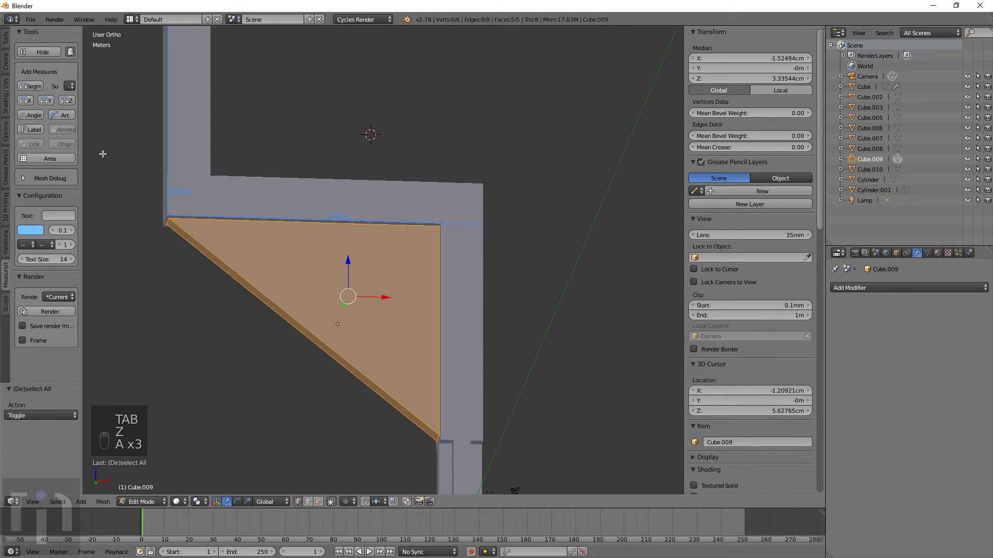
key("w")
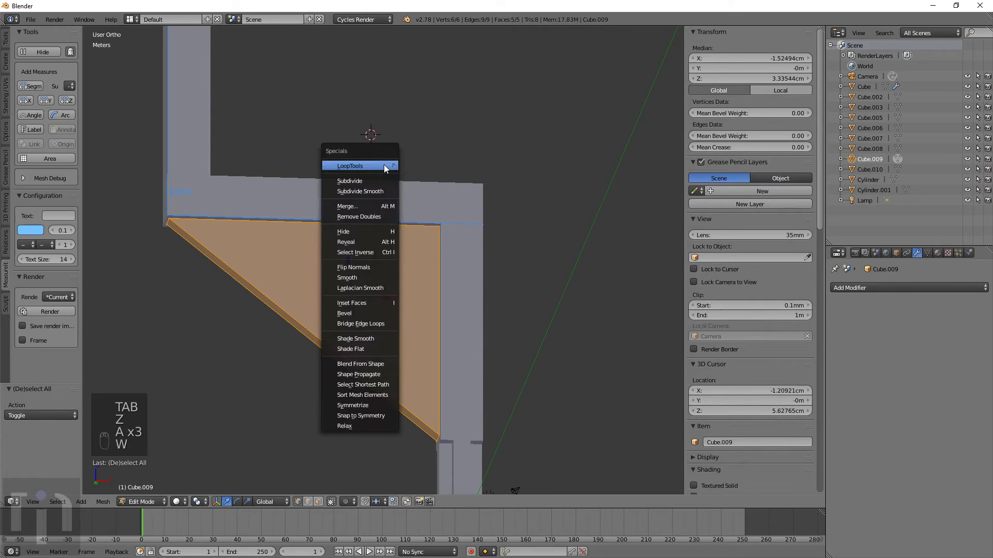
left_click(370, 214)
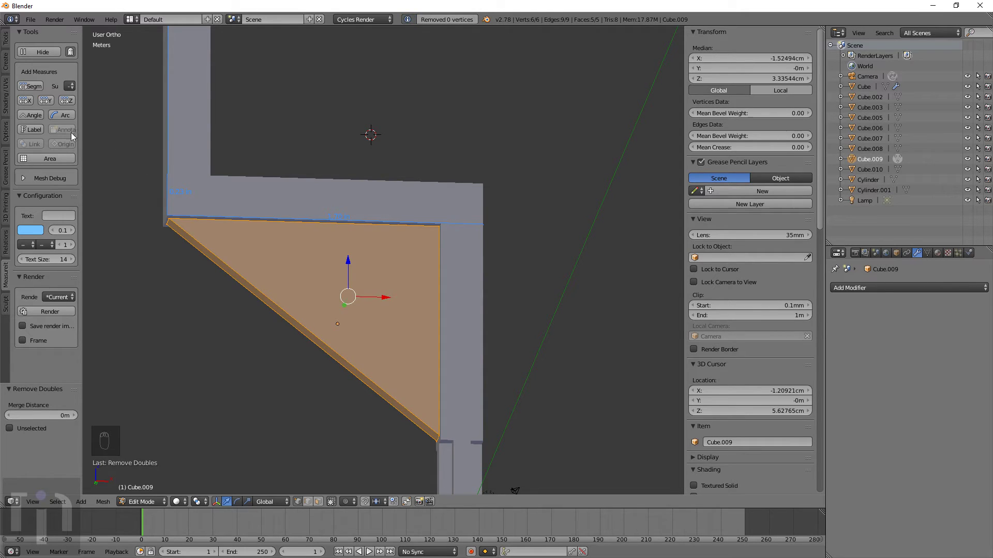
Recalculate the brace's normals, return to Object Mode, and select the merged bar
left_click(6, 86)
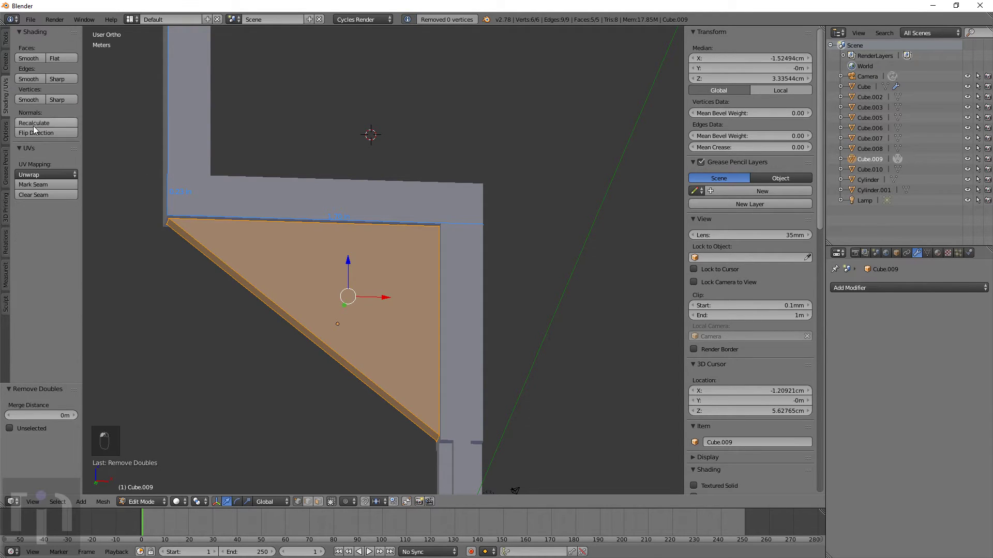
left_click(34, 130)
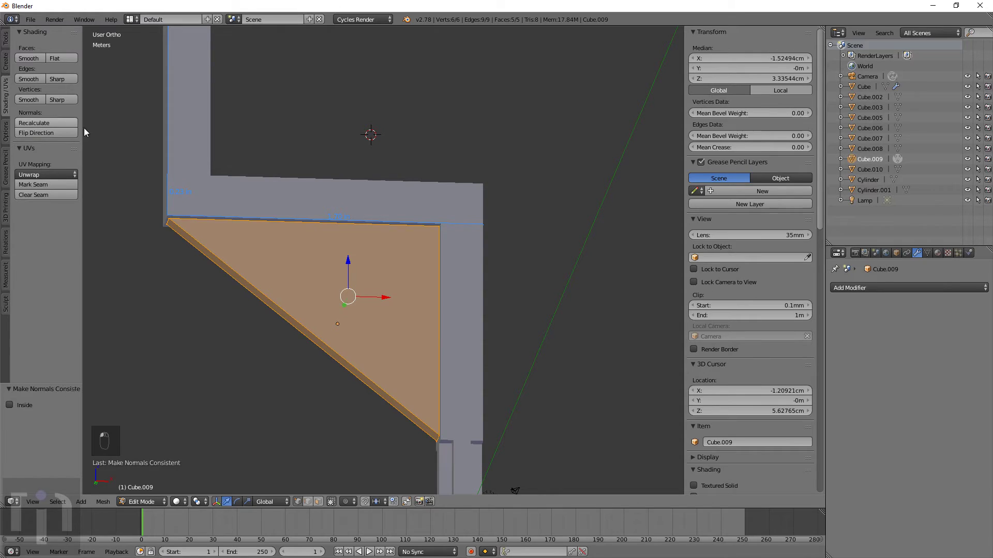
key("Tab")
right_click(442, 207)
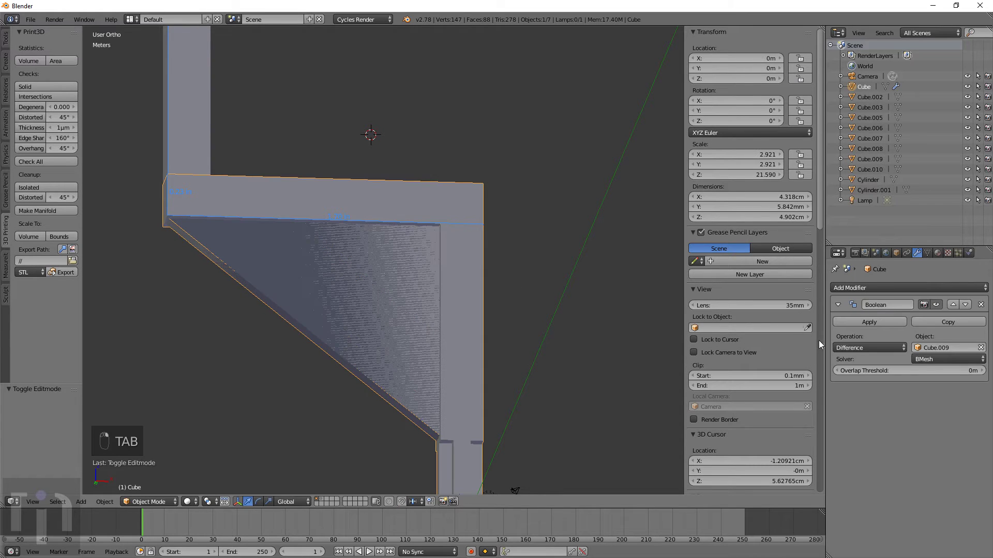
Try the Union operation and the Carve solver on the brace Boolean, and return it to Difference with the BMesh solver
key("z")
left_click(860, 345)
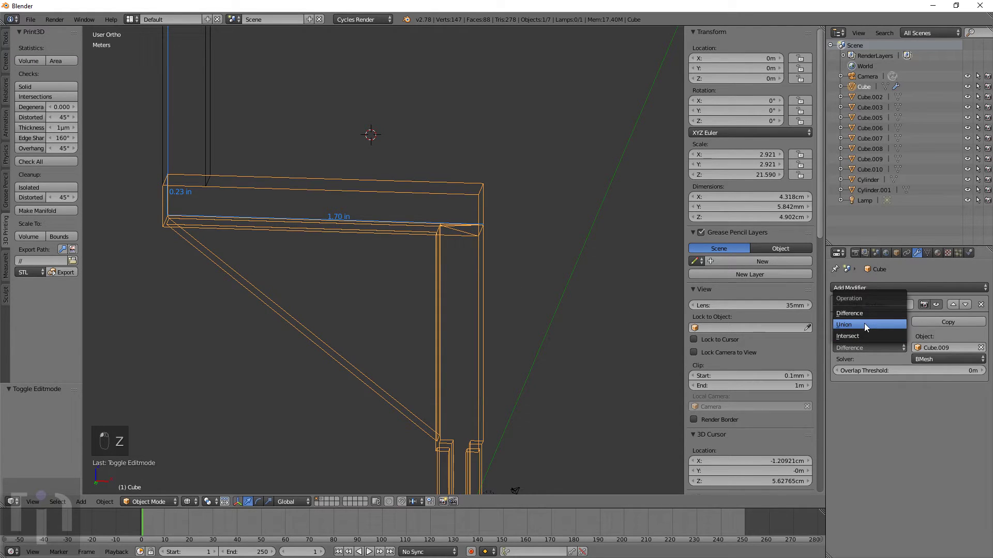
left_click(861, 324)
middle_click_drag(489, 326, 537, 299)
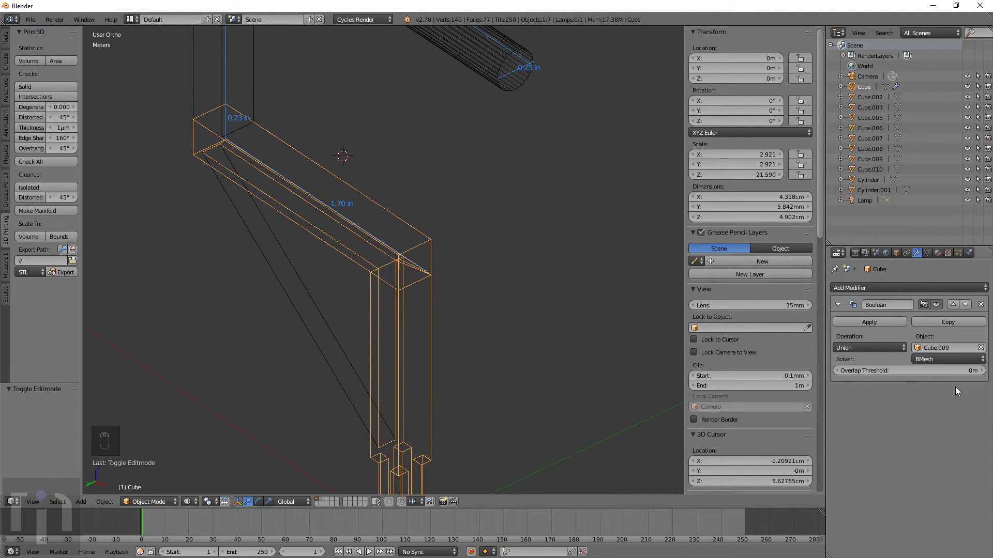
left_click(929, 337)
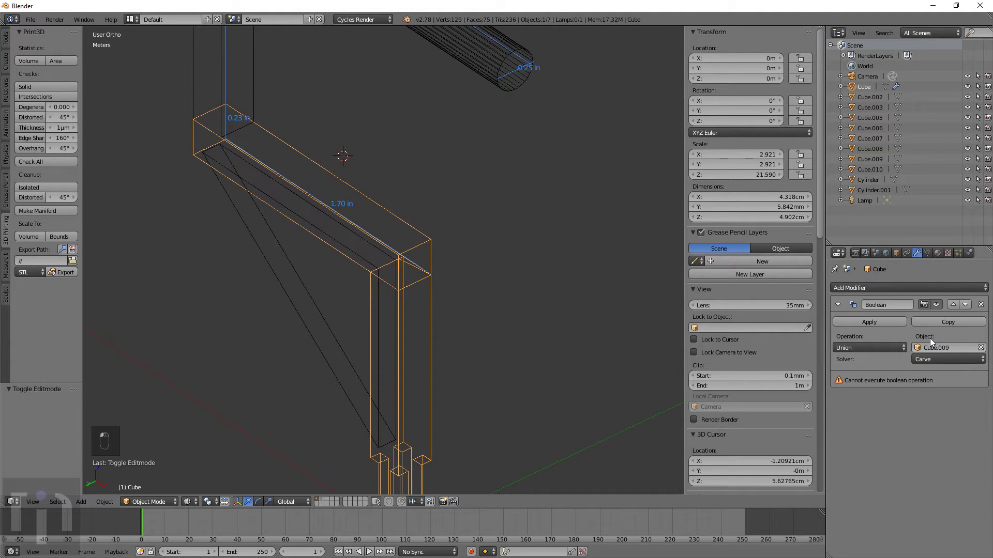
left_click(890, 348)
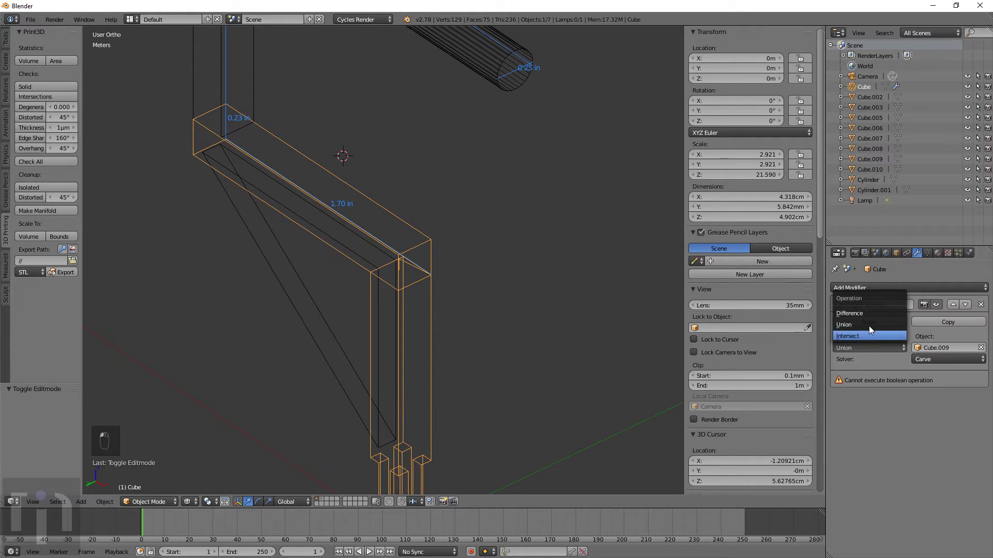
left_click(862, 312)
left_click(940, 348)
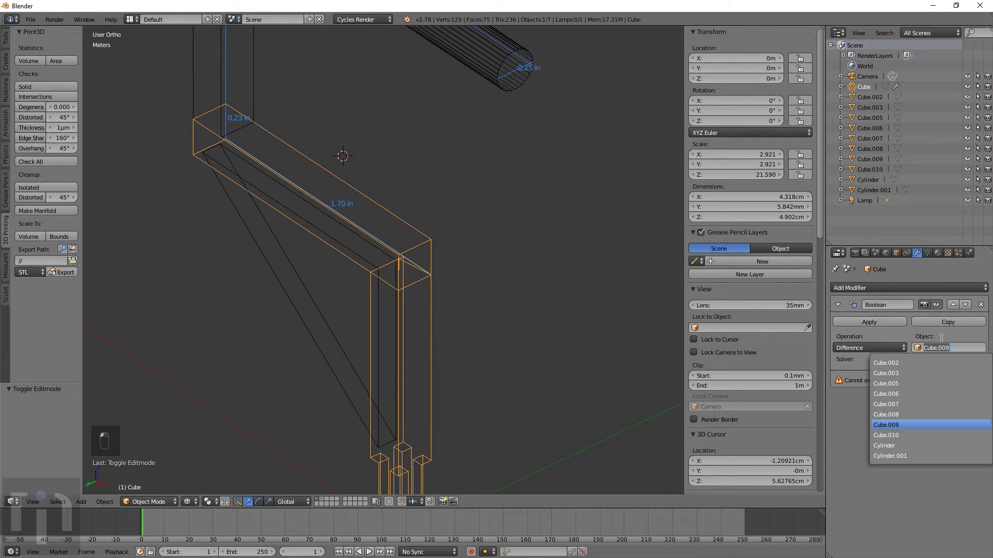
left_click(934, 359)
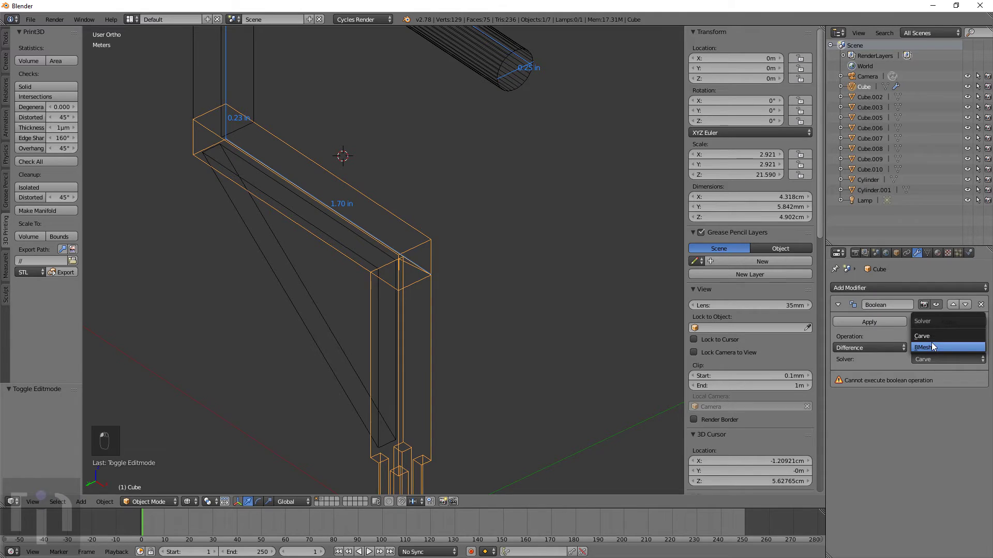
left_click(932, 347)
Apply the brace Boolean to the merged bar in solid display and delete the original brace object
mouse_move(643, 348)
middle_mouse_down()
mouse_move(480, 344)
mouse_move(514, 326)
mouse_move(536, 330)
mouse_move(464, 339)
middle_mouse_up()
key("z")
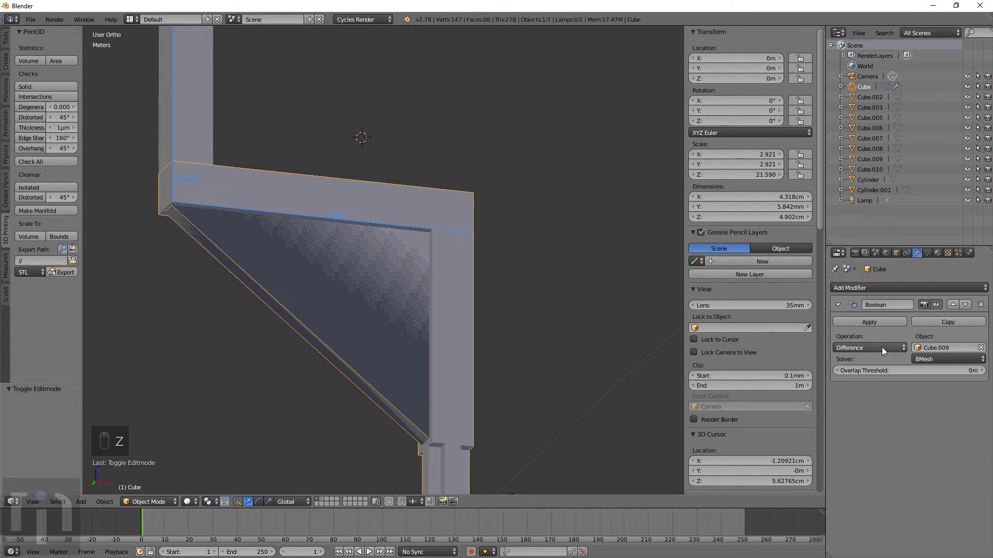
left_click(875, 320)
right_click(380, 311)
key("x")
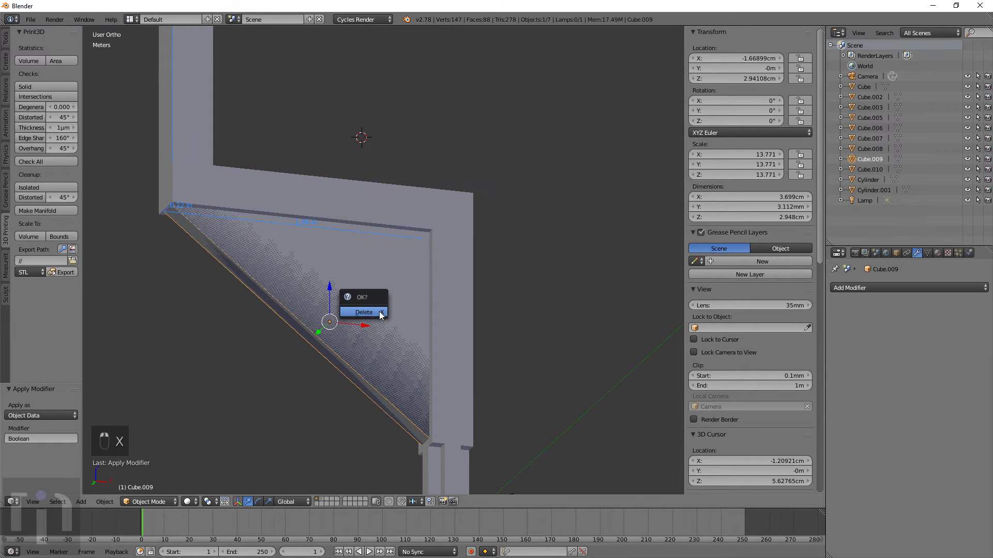
left_click(379, 312)
Recalculate the normals of the combined bar and brace mesh in Edit Mode
key("z")
key("z")
right_click(357, 349)
middle_click_drag(377, 360, 377, 332)
key("Tab")
middle_click_drag(470, 326, 455, 361)
key("a")
key("a")
key("a")
key("a")
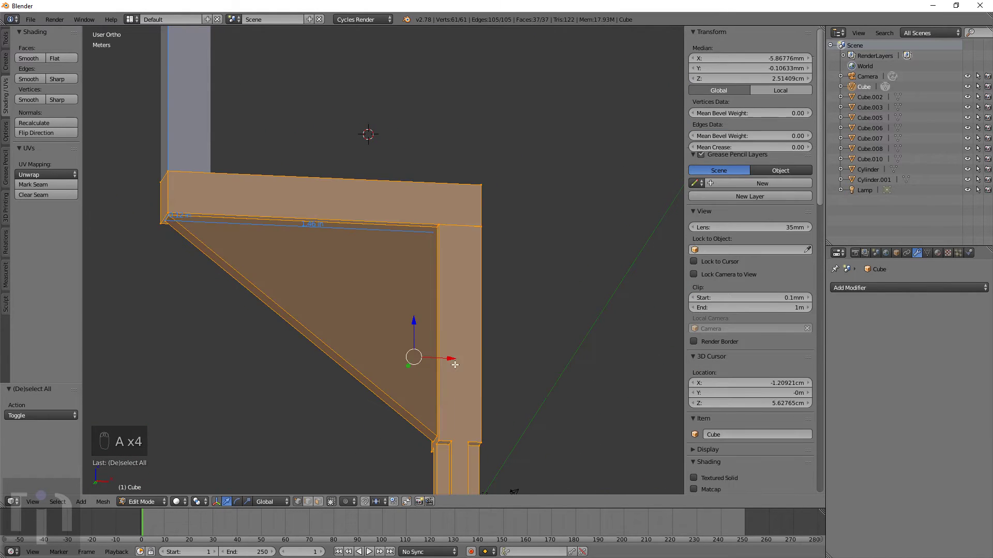
left_click(44, 122)
key("Tab")
Run Remove Doubles on all vertices of the combined bar and brace mesh and return to Object Mode
mouse_move(430, 328)
middle_mouse_down()
mouse_move(513, 306)
mouse_move(450, 284)
mouse_move(444, 259)
mouse_move(503, 268)
mouse_move(558, 297)
mouse_move(454, 343)
middle_mouse_up()
key("z")
key("z")
key("Tab")
key("a")
key("a")
key("a")
key("a")
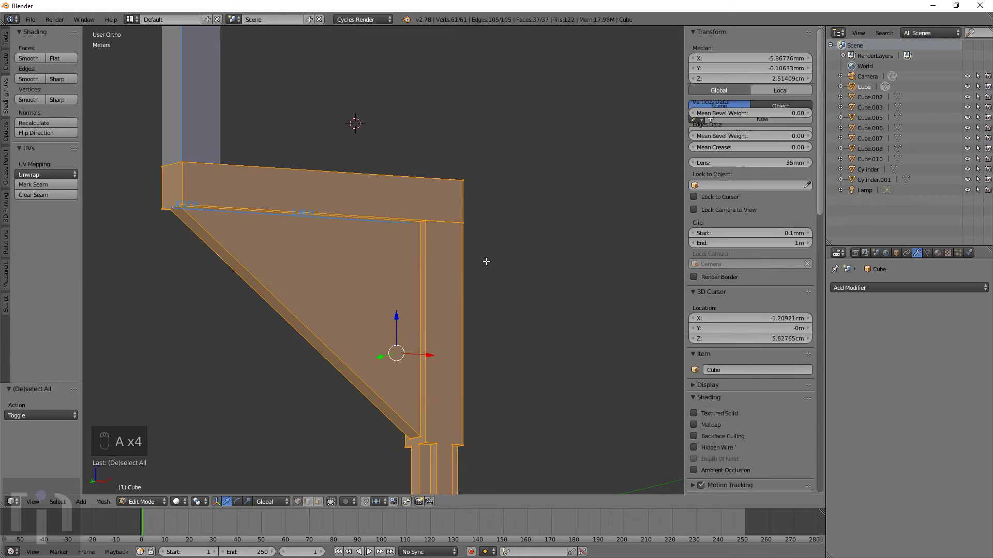
key("w")
left_click(487, 261)
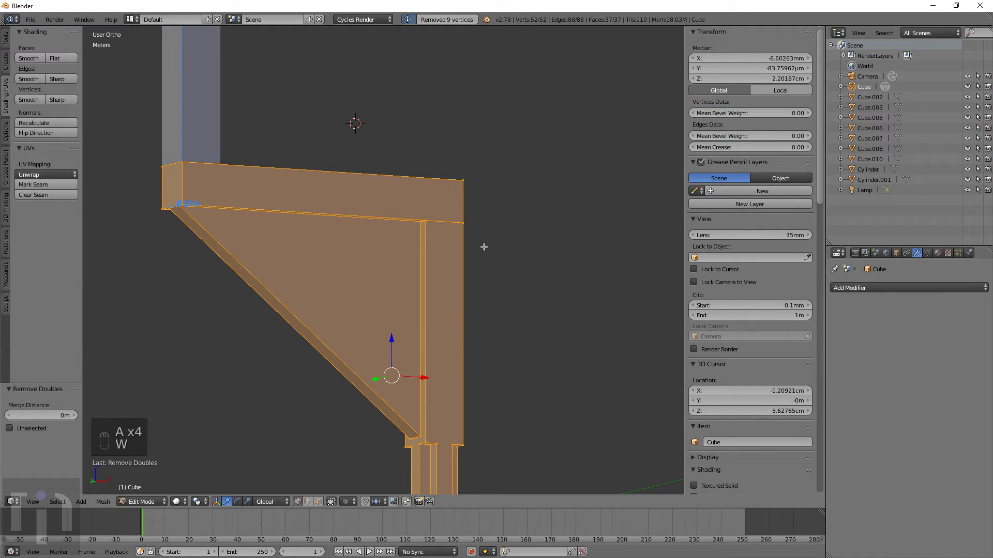
scroll(490, 272, "down", 2)
key("z")
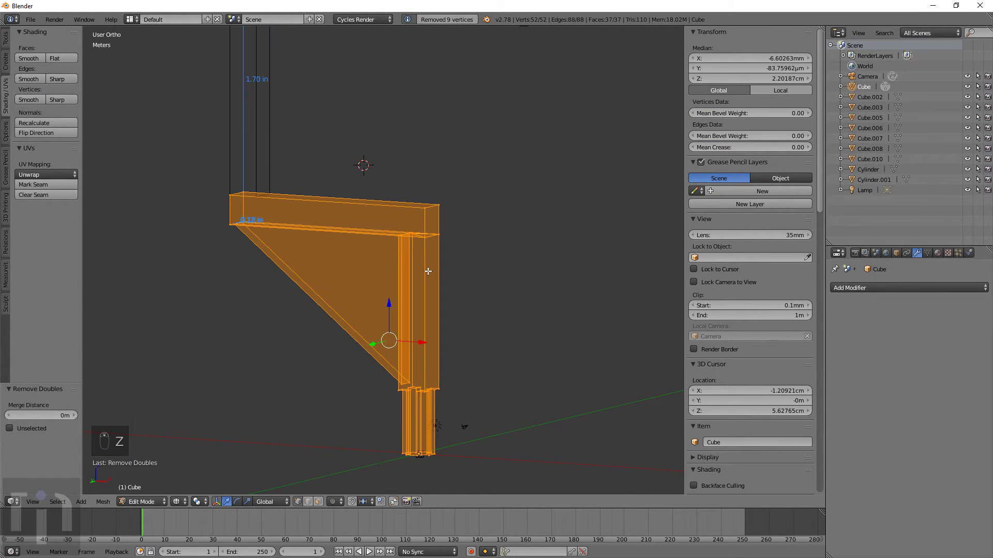
key("Tab")
Examine the combined bar and brace in solid and wireframe display, finishing in the front wireframe view
mouse_move(429, 275)
middle_mouse_down()
mouse_move(486, 281)
mouse_move(468, 248)
mouse_move(552, 252)
mouse_move(455, 297)
mouse_move(386, 257)
mouse_move(516, 305)
mouse_move(422, 297)
mouse_move(486, 299)
middle_mouse_up()
key("z")
key("z")
mouse_move(433, 323)
middle_mouse_down()
mouse_move(519, 322)
mouse_move(486, 317)
middle_mouse_up()
key("z")
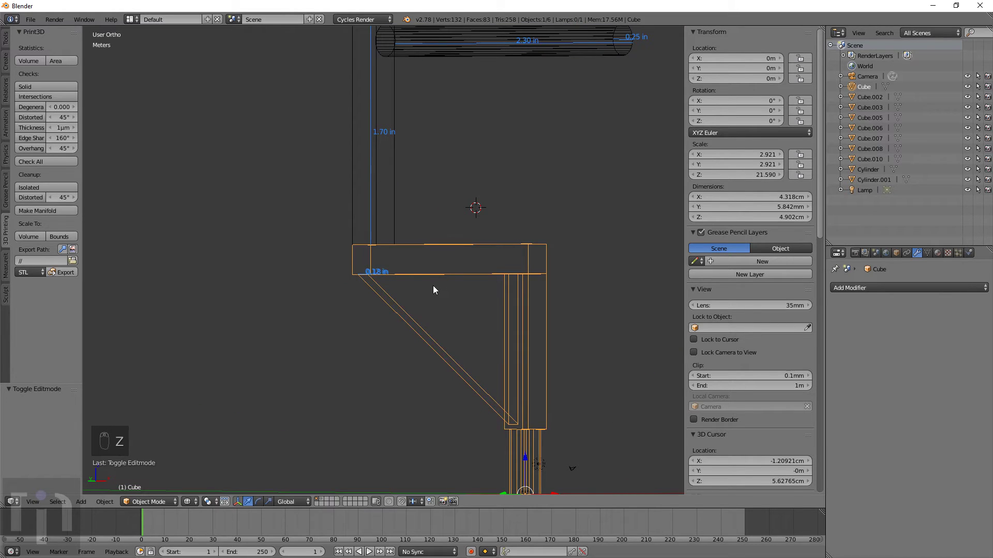
key("KP_1")
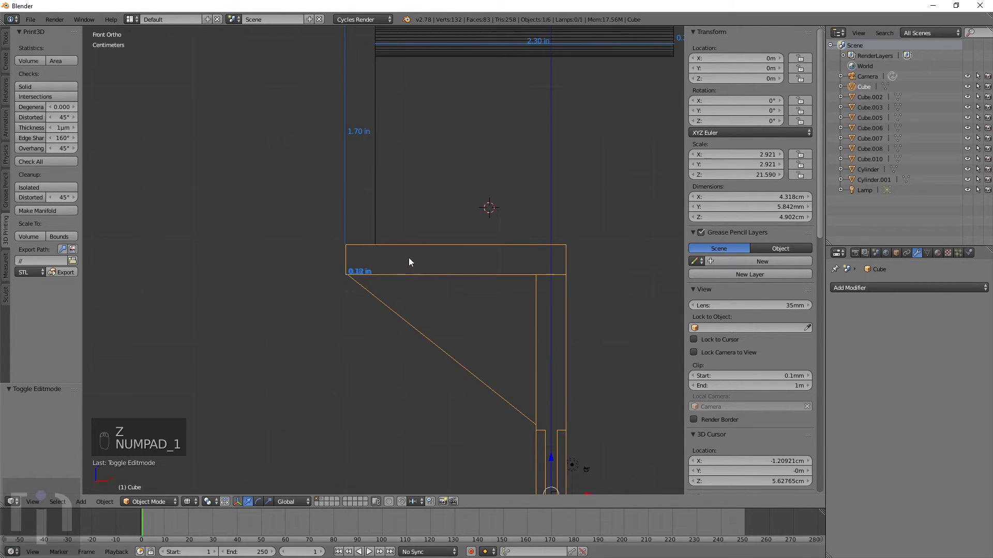
Add a Boolean modifier to the combined bar and brace mesh, set to Union with the upper upright bar, Cube.003
middle_click_drag(409, 259, 441, 293, "shift")
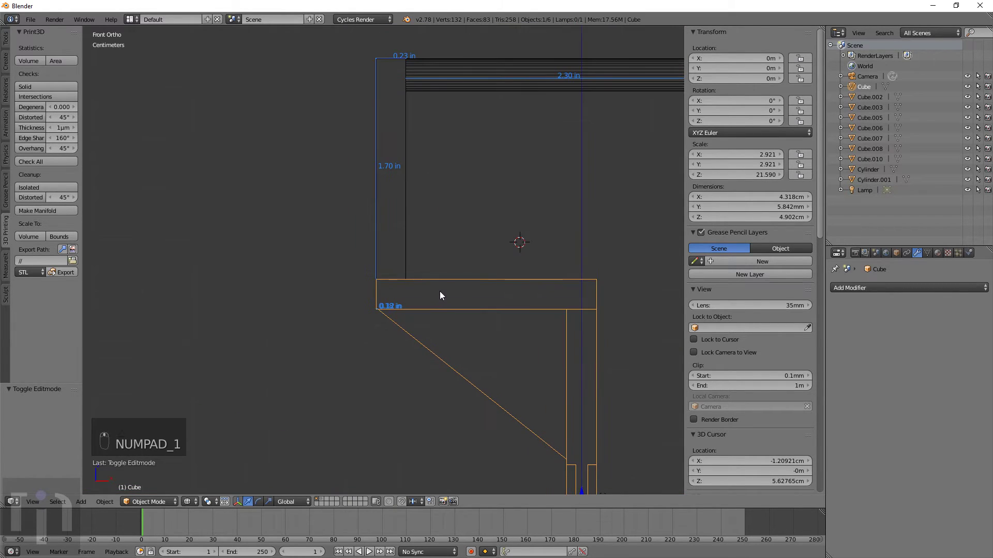
left_click(853, 288)
left_click(796, 334)
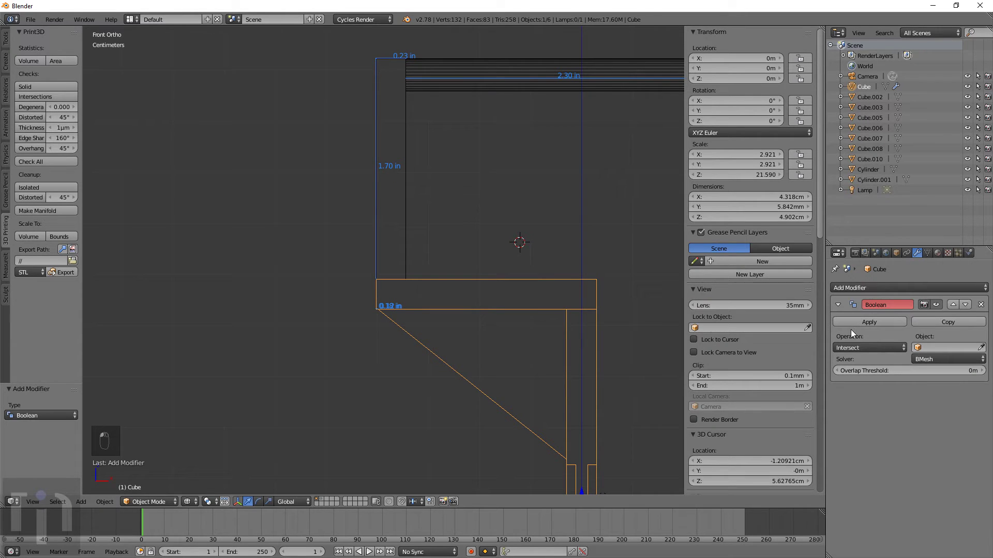
left_click(855, 347)
left_click(858, 324)
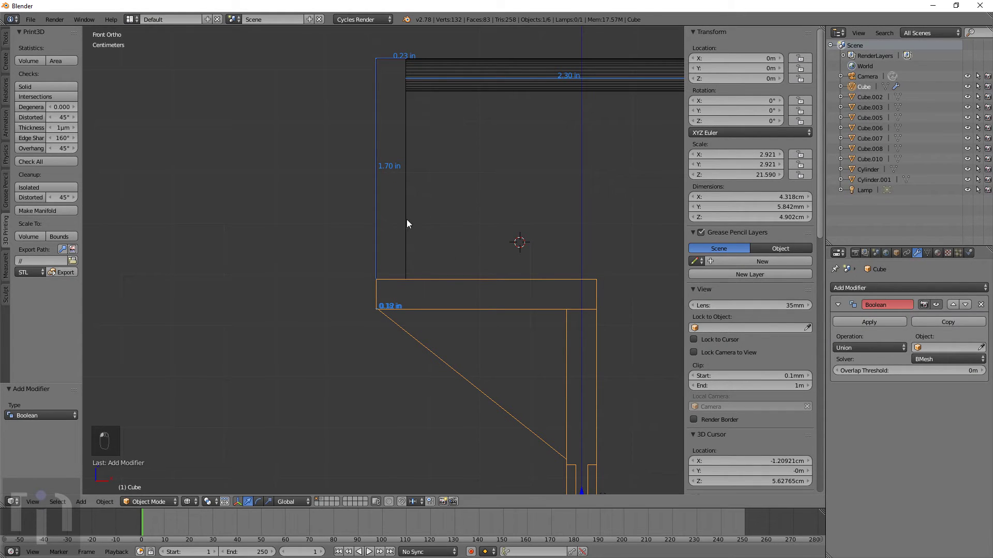
right_click(410, 222)
right_click(594, 281)
left_click(921, 345)
left_click(902, 374)
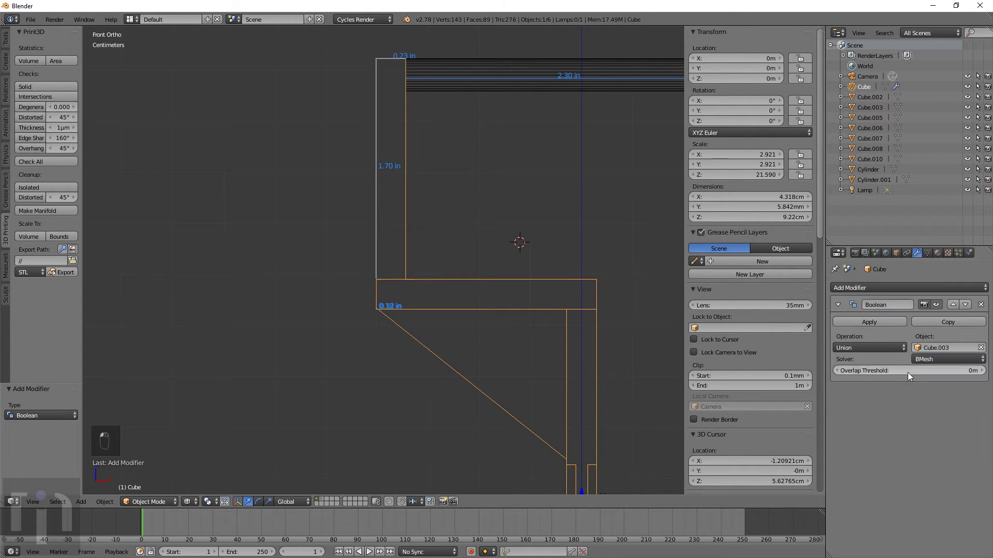
Apply the upright bar's Boolean union and delete the original upright bar, checking the merged mesh with a cancelled move
left_click(888, 323)
right_click(405, 171)
key("x")
left_click(543, 218)
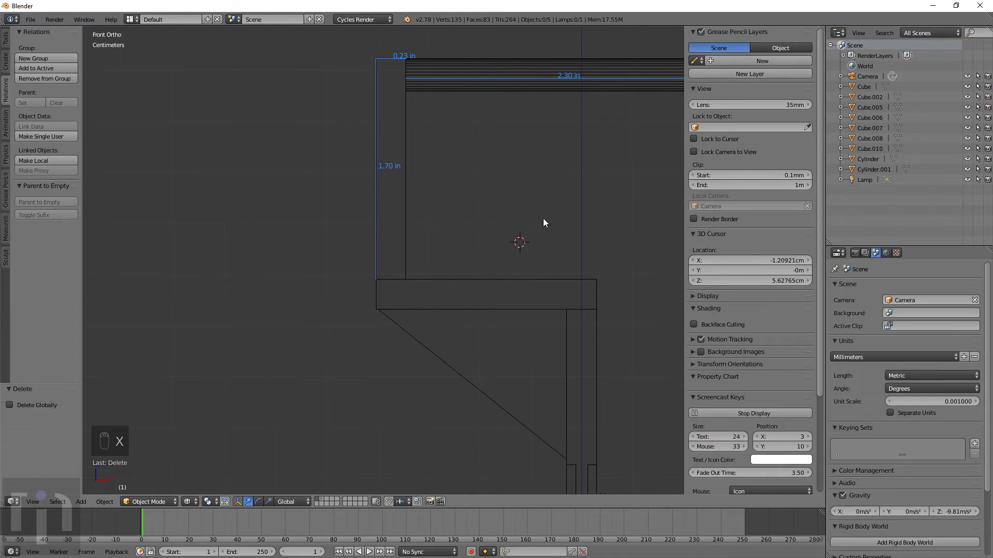
right_click(507, 284)
middle_click_drag(528, 307, 581, 315)
key("g")
right_click(625, 330)
middle_click_drag(633, 261, 589, 237)
Add a Boolean modifier to the merged bar mesh, set to Union with the horizontal handle object, Cylinder
right_click(470, 91)
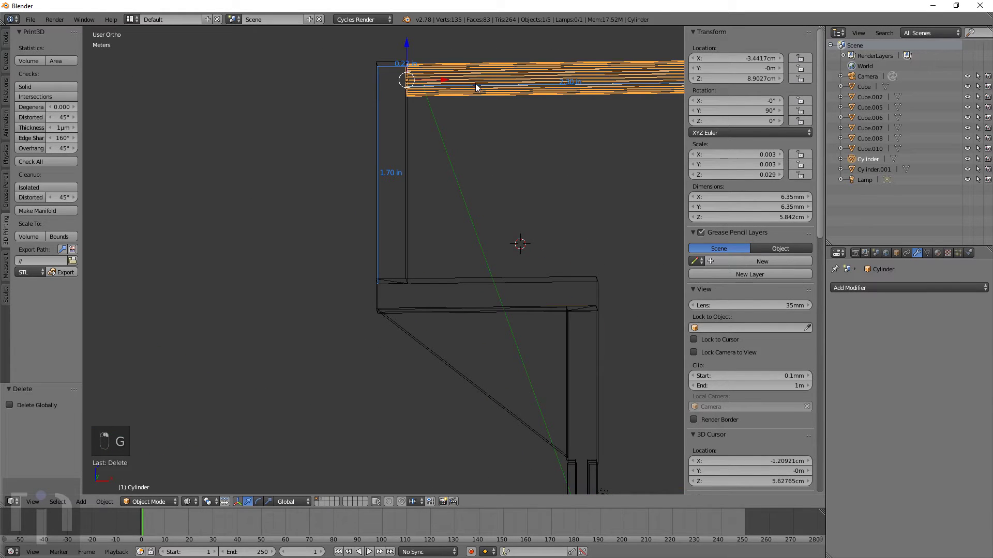
right_click(409, 149)
left_click(944, 286)
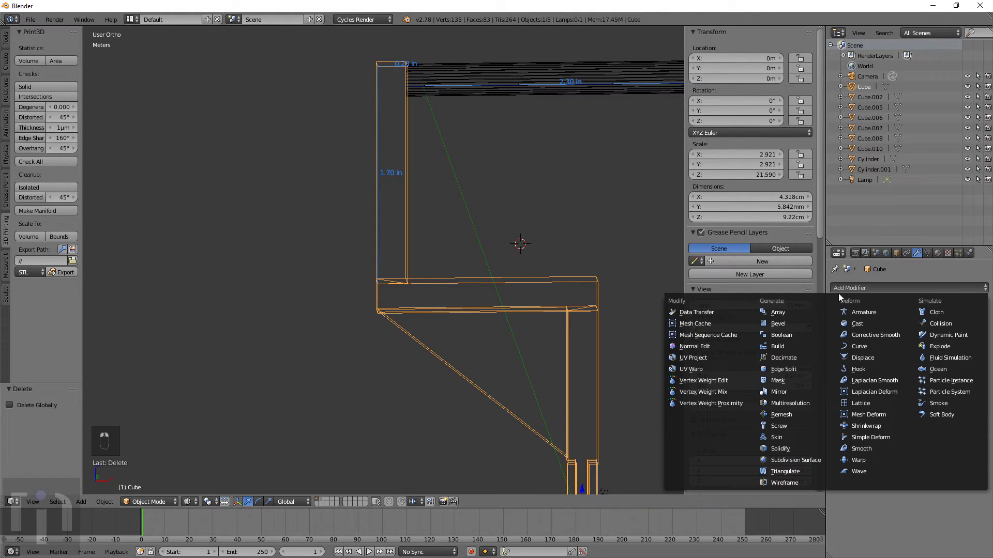
left_click(787, 334)
left_click(875, 347)
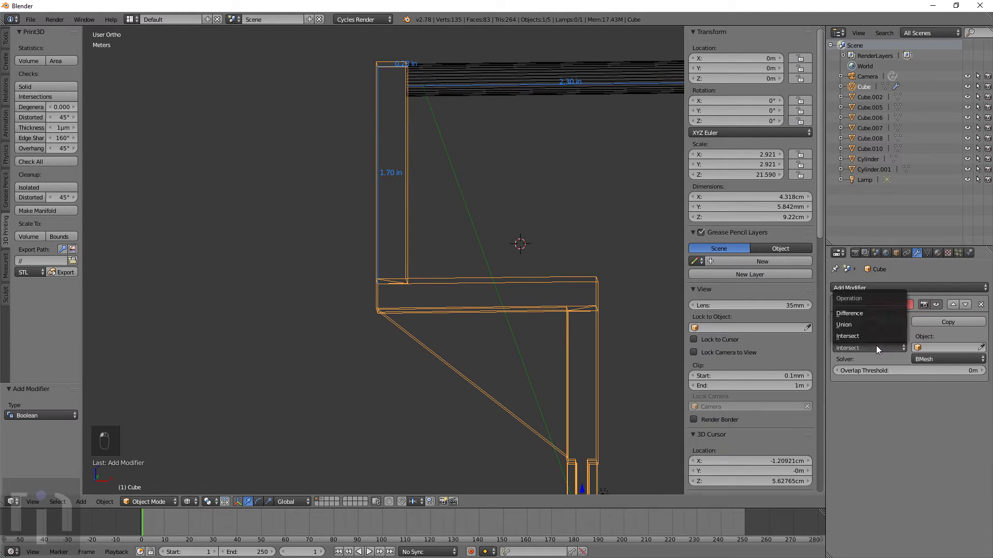
left_click(857, 324)
left_click(947, 347)
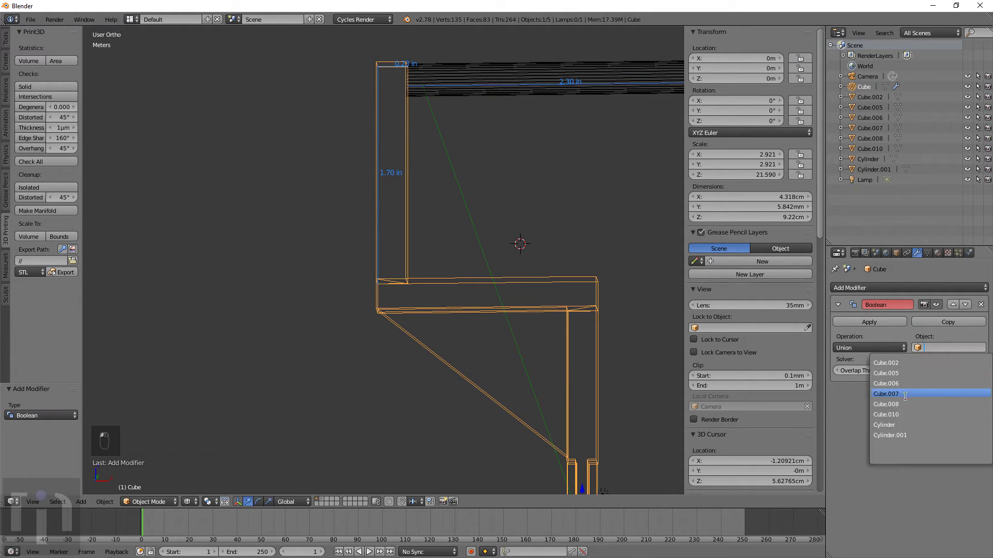
left_click(886, 422)
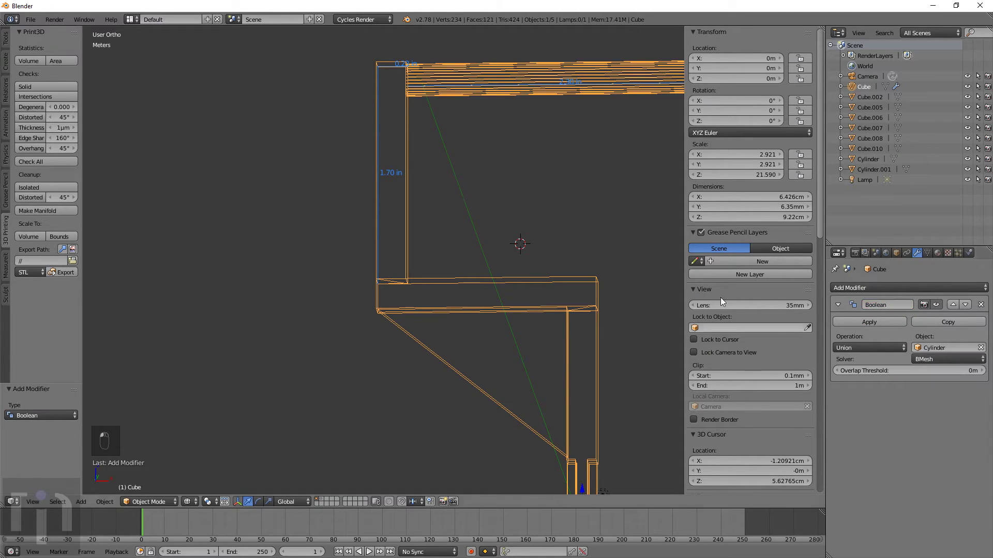
Apply the handle's Boolean union, delete the original cylinder object and reselect the merged mesh
left_click(852, 323)
scroll(579, 244, "down", 6)
middle_click_drag(450, 234, 487, 244)
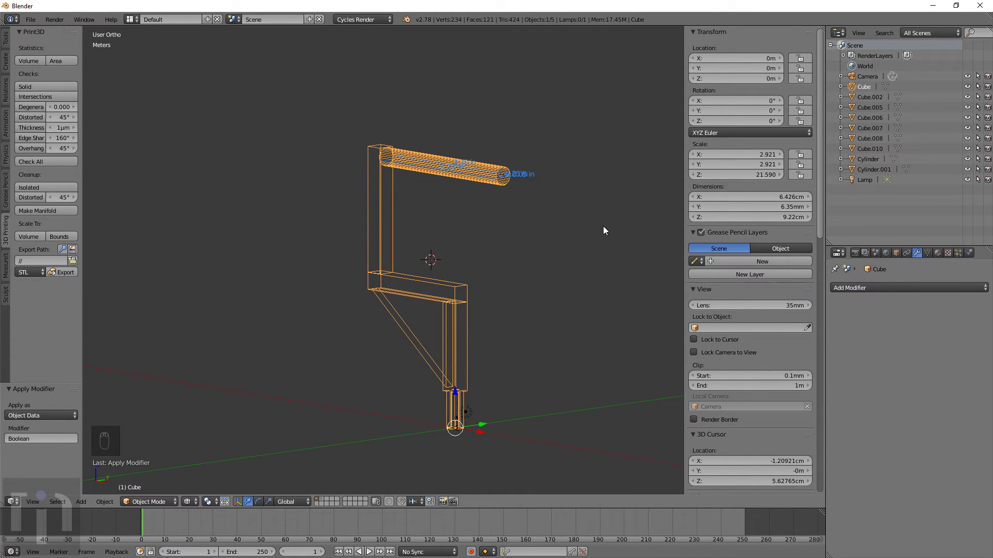
left_click(489, 180)
left_click(489, 177)
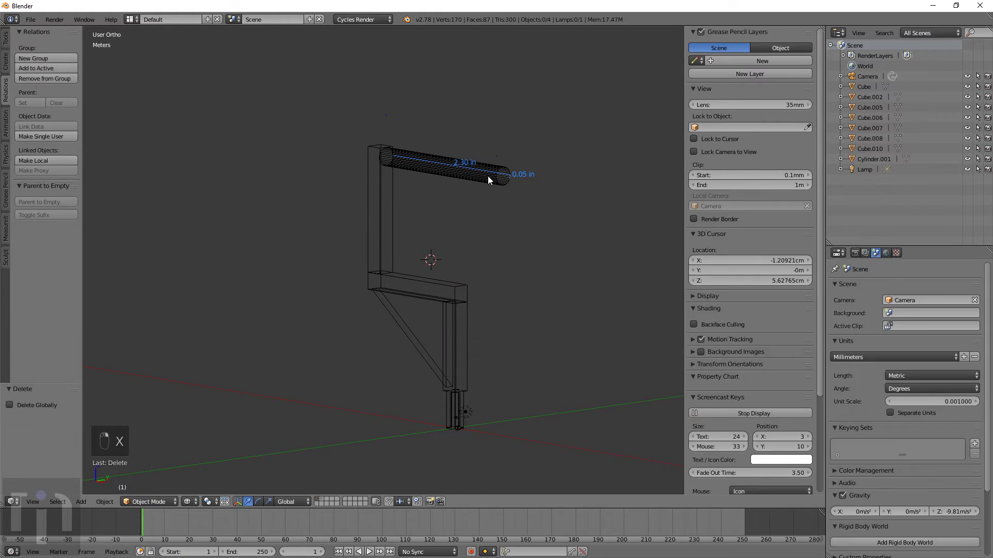
right_click(485, 199)
key("z")
key("z")
mouse_move(482, 250)
middle_mouse_down()
mouse_move(536, 251)
mouse_move(506, 253)
mouse_move(496, 221)
mouse_move(576, 277)
mouse_move(622, 259)
mouse_move(566, 262)
middle_mouse_up()
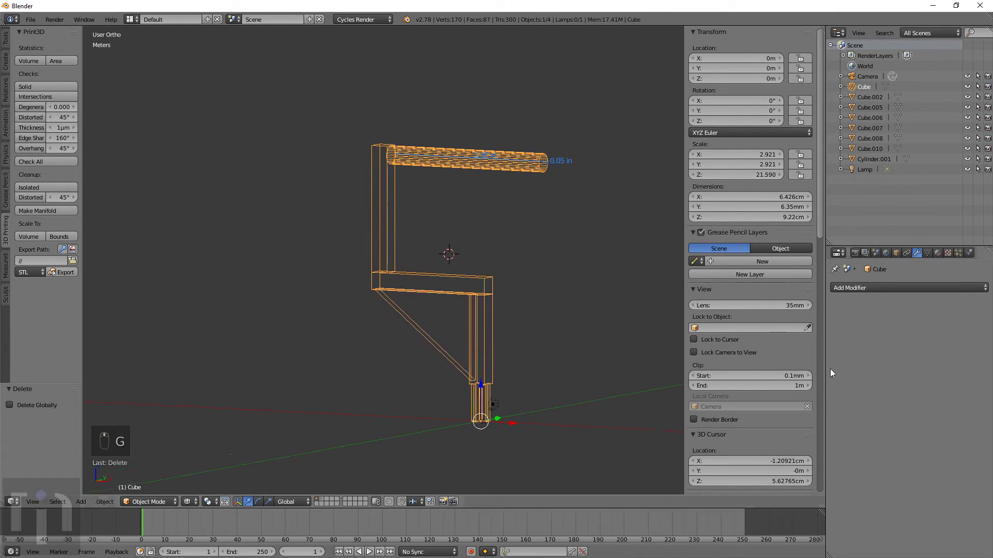
Delete both remaining MeasureIt measurements from the merged crank mesh
scroll(792, 373, "down", 10)
scroll(792, 374, "down", 8)
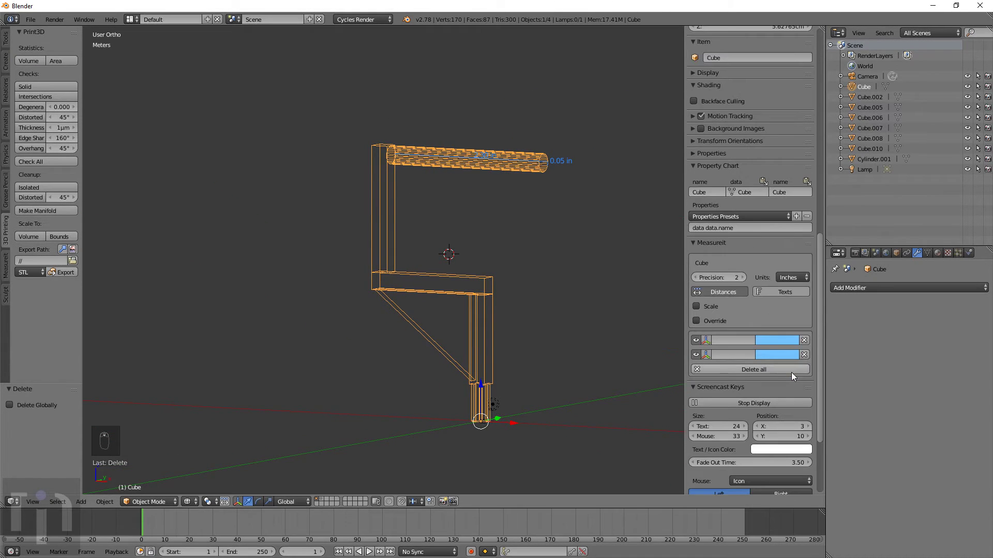
left_click(805, 356)
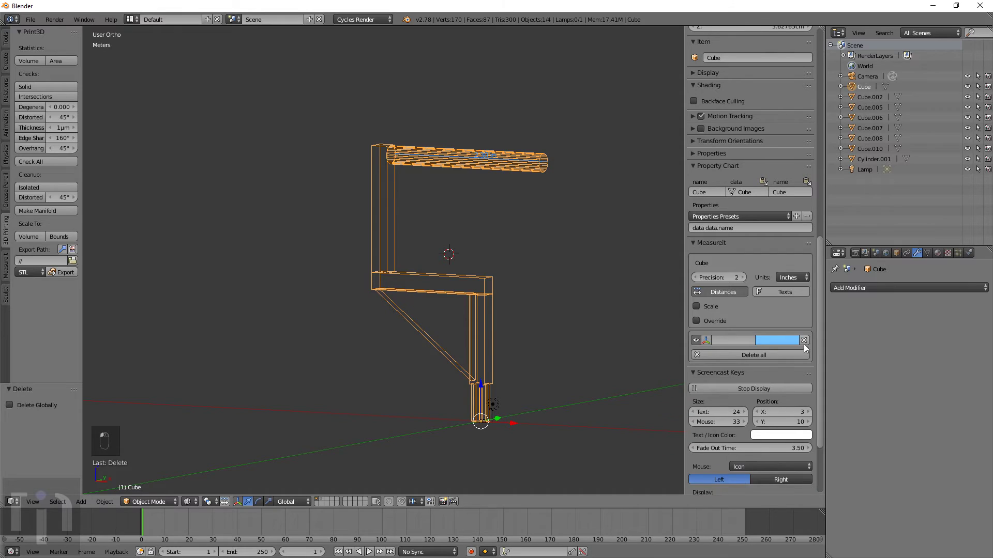
left_click(805, 340)
scroll(490, 238, "down", 2)
Examine the merged crank in solid display, including the handle's joint and outer end, and cancel a trial move
key("z")
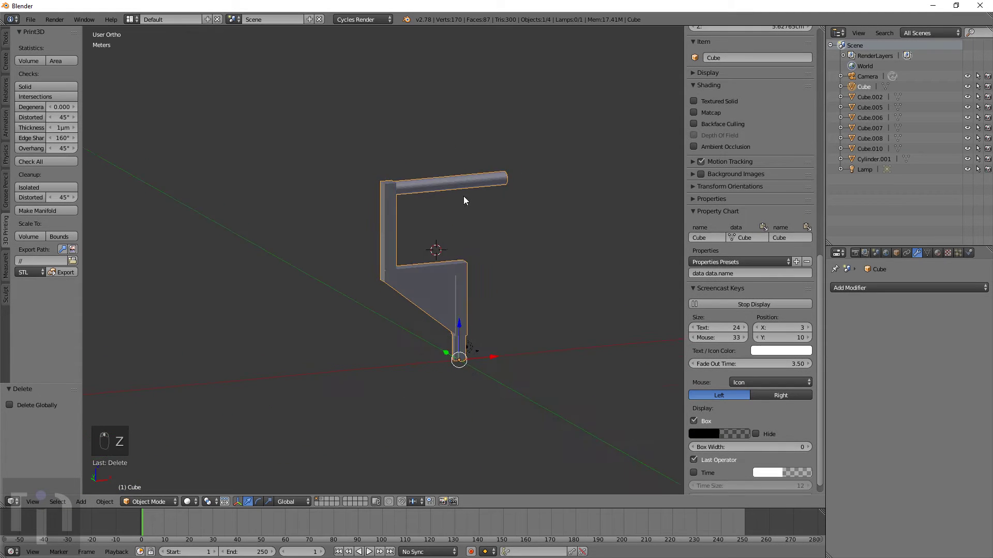
middle_click_drag(466, 195, 407, 198)
scroll(510, 258, "up", 6)
scroll(511, 257, "down", 6)
key("Tab")
middle_click_drag(509, 296, 476, 296)
key("Tab")
scroll(460, 259, "up", 5)
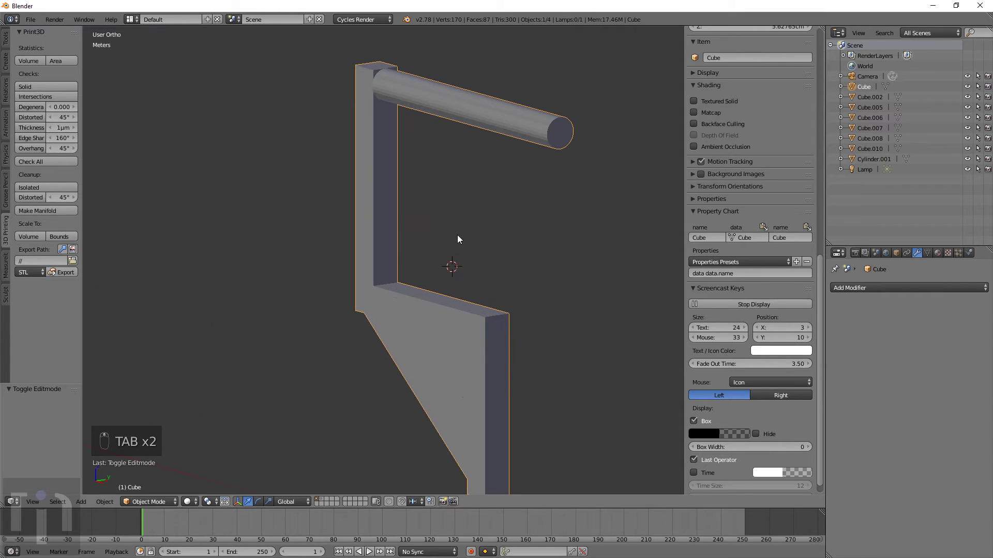
scroll(528, 171, "up", 3)
middle_click_drag(576, 152, 542, 161)
scroll(538, 204, "down", 3)
key("g")
right_click(479, 201)
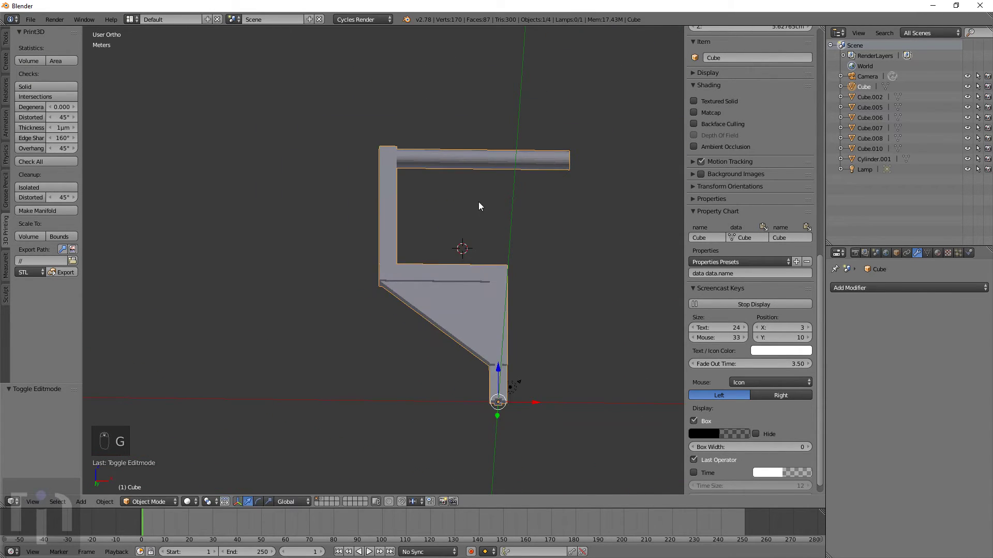
Run Remove Doubles on all vertices of the merged crank mesh and return to Object Mode
key("Tab")
key("a")
key("a")
key("a")
key("a")
key("w")
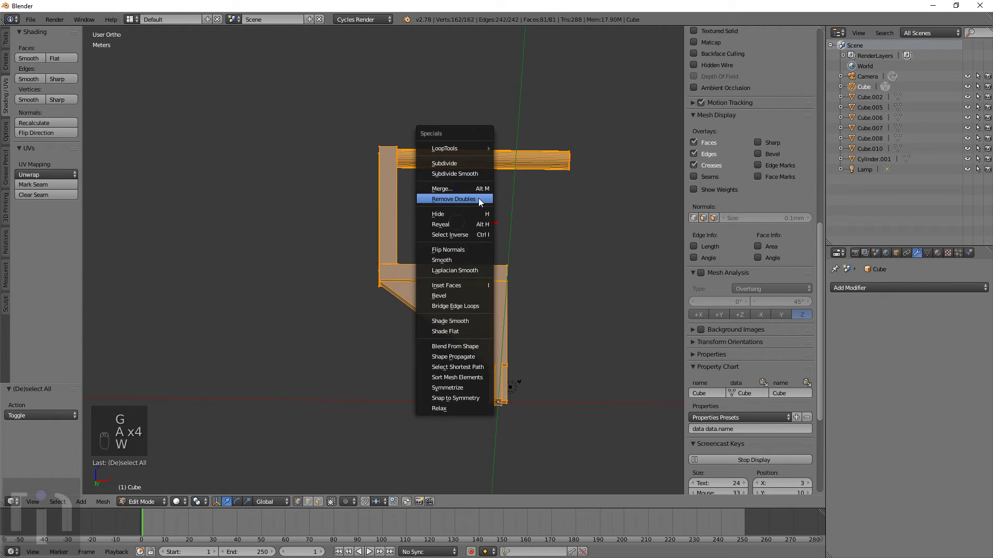
left_click(478, 198)
middle_click_drag(580, 139, 494, 182)
scroll(489, 184, "up", 3)
key("Tab")
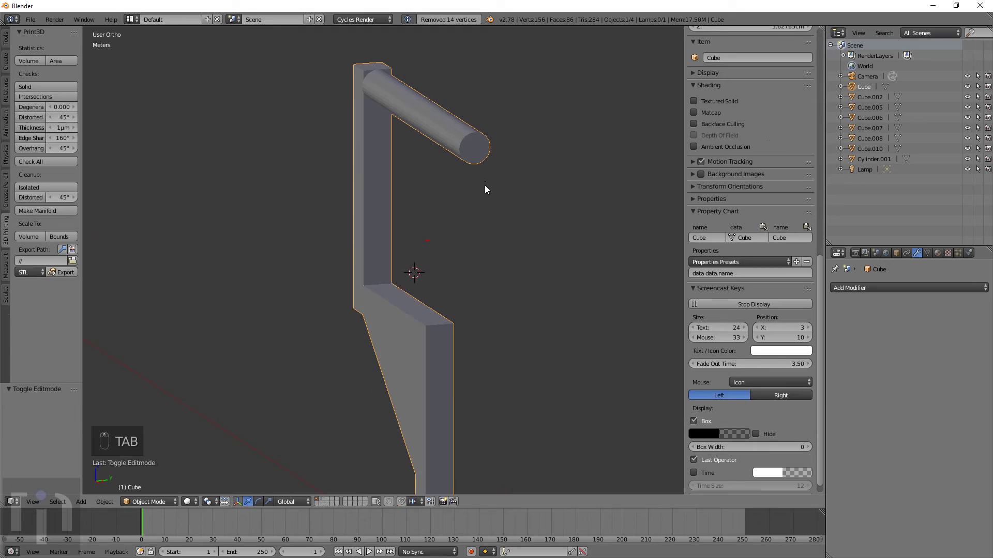
Select all non-manifold geometry of the crank mesh in Edit Mode and inspect the upright's lower joint
key("Tab")
scroll(485, 185, "up", 1)
middle_click_drag(434, 252, 476, 251)
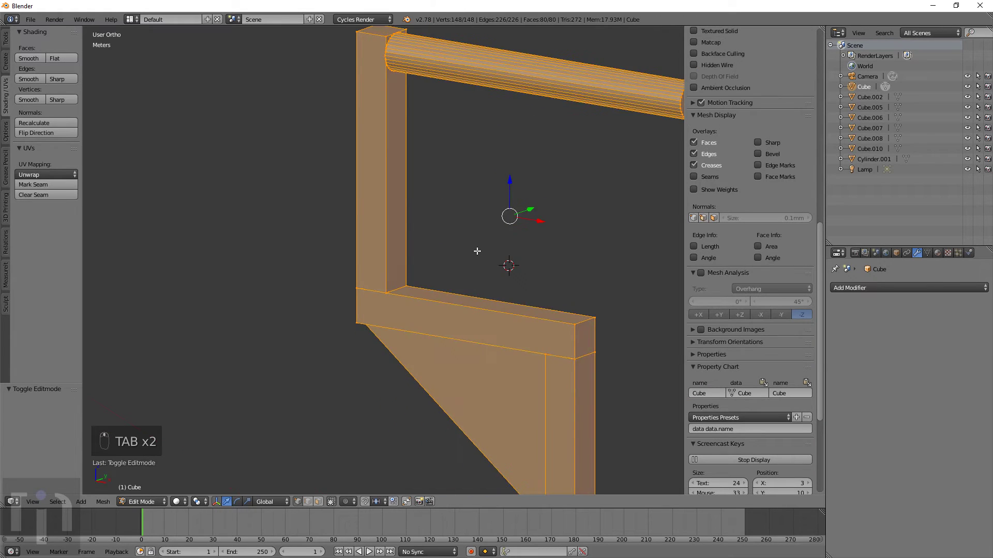
scroll(476, 251, "down", 3)
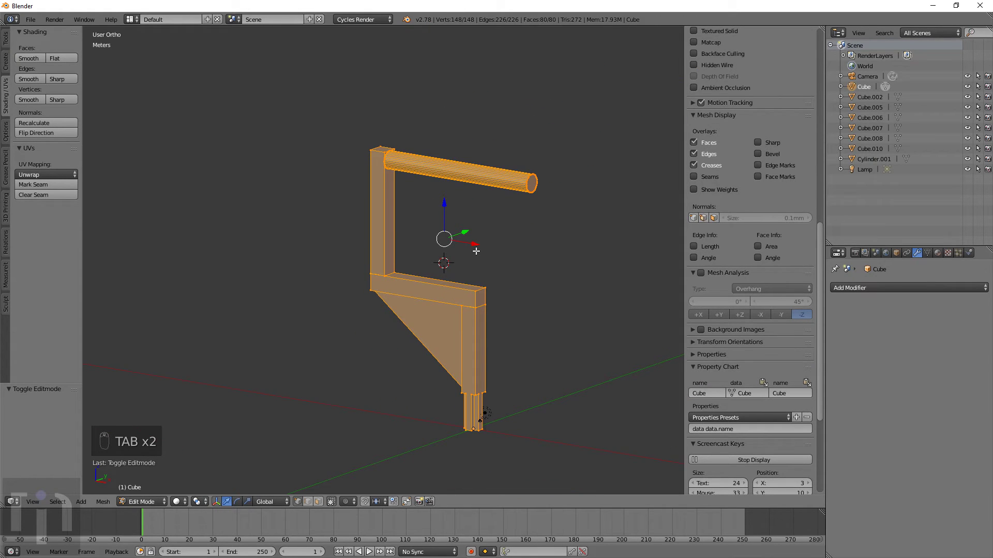
key("a")
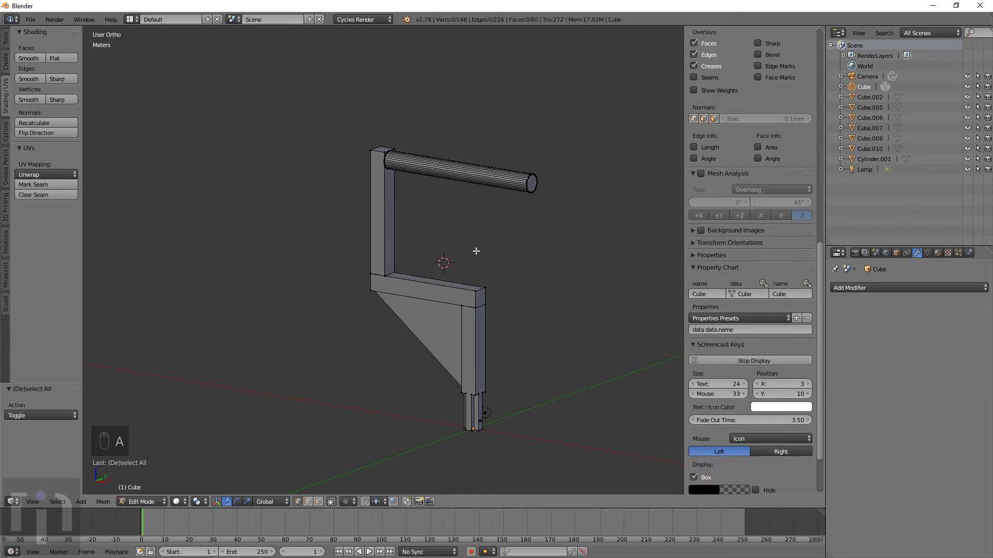
key("ctrl+alt+shift+m")
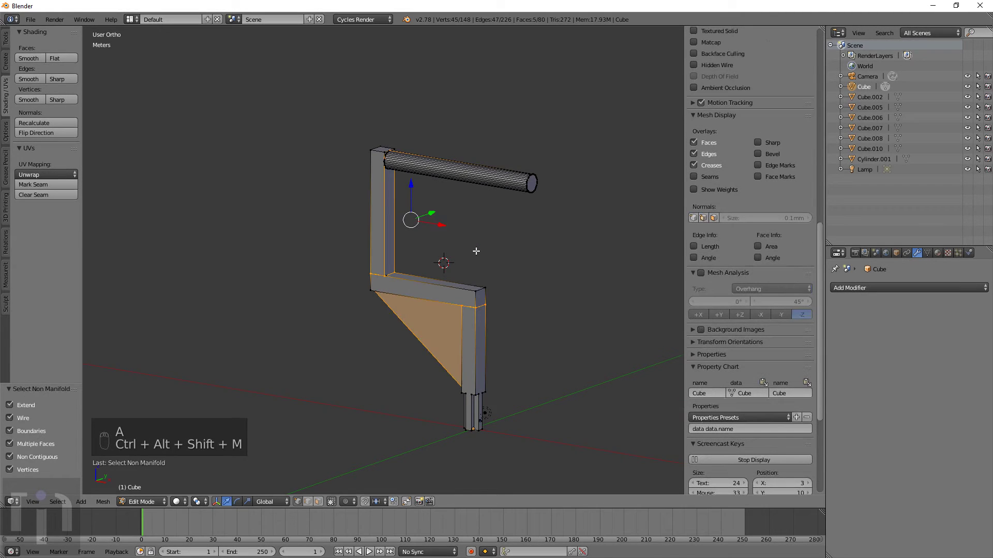
key("z")
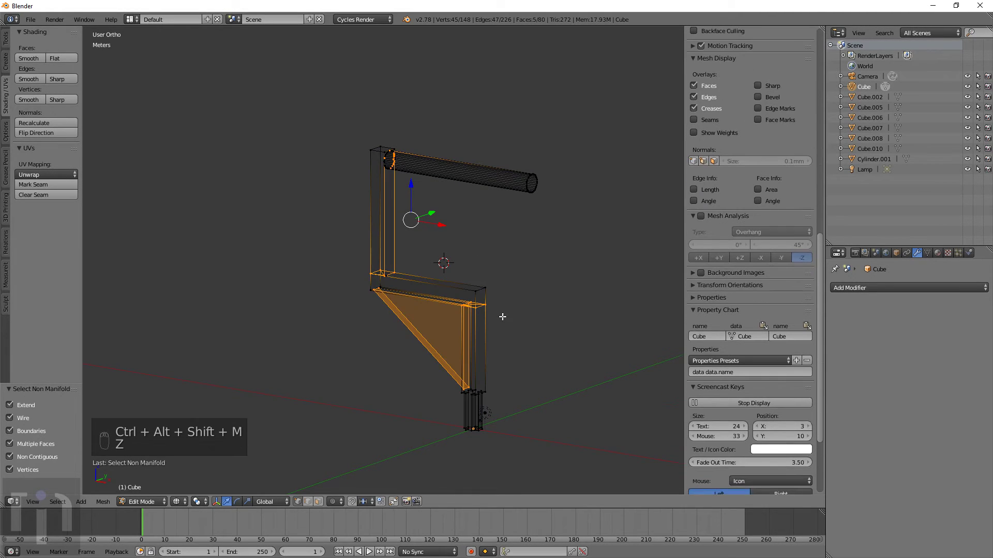
scroll(503, 317, "up", 6)
scroll(455, 346, "up", 3)
key("z")
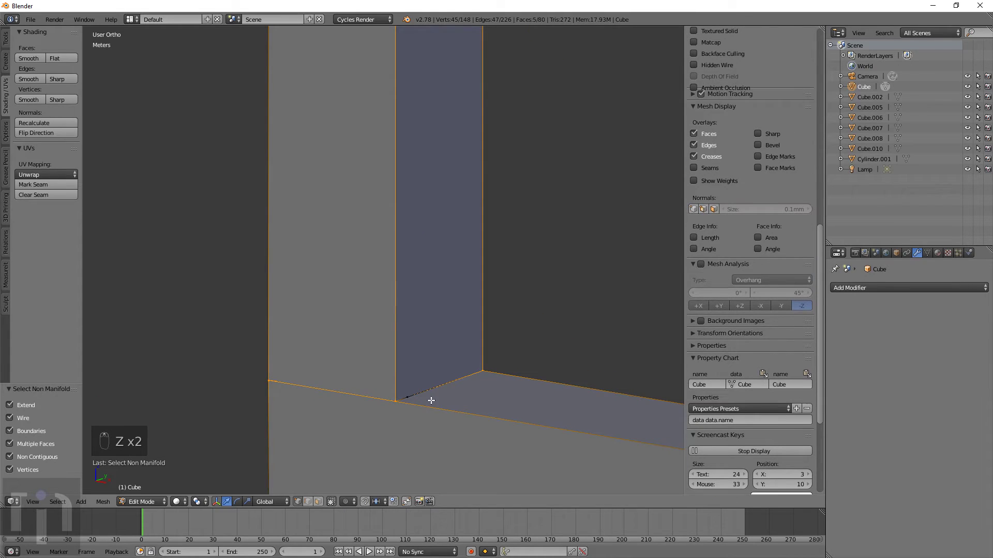
Probe individual corner vertices where the upright meets the horizontal bar with trial moves, leaving them in place
middle_click_drag(411, 420, 470, 323)
right_click(471, 436)
key("z")
key("g")
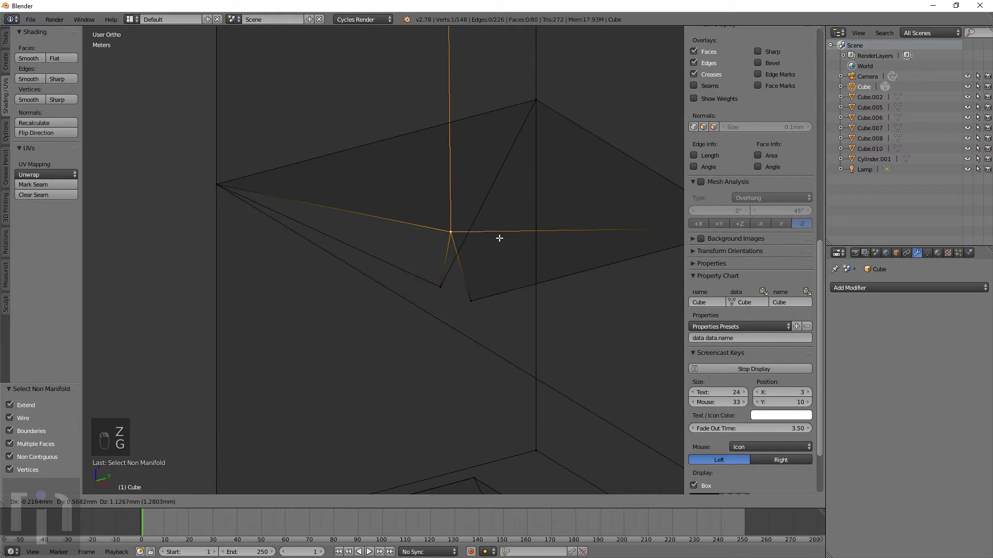
right_click(504, 223)
key("z")
mouse_move(472, 324)
middle_mouse_down()
mouse_move(523, 319)
mouse_move(483, 321)
middle_mouse_up()
key("z")
key("g")
right_click(512, 236)
key("g")
left_click(474, 269)
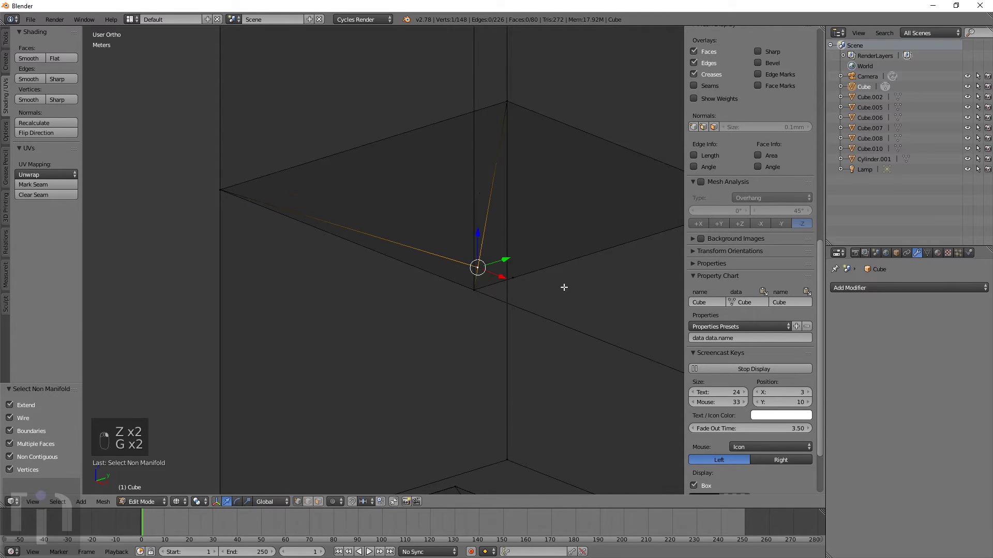
scroll(502, 285, "down", 5)
mouse_move(501, 290)
middle_mouse_down()
mouse_move(415, 297)
mouse_move(505, 292)
middle_mouse_up()
middle_click_drag(544, 376, 571, 377)
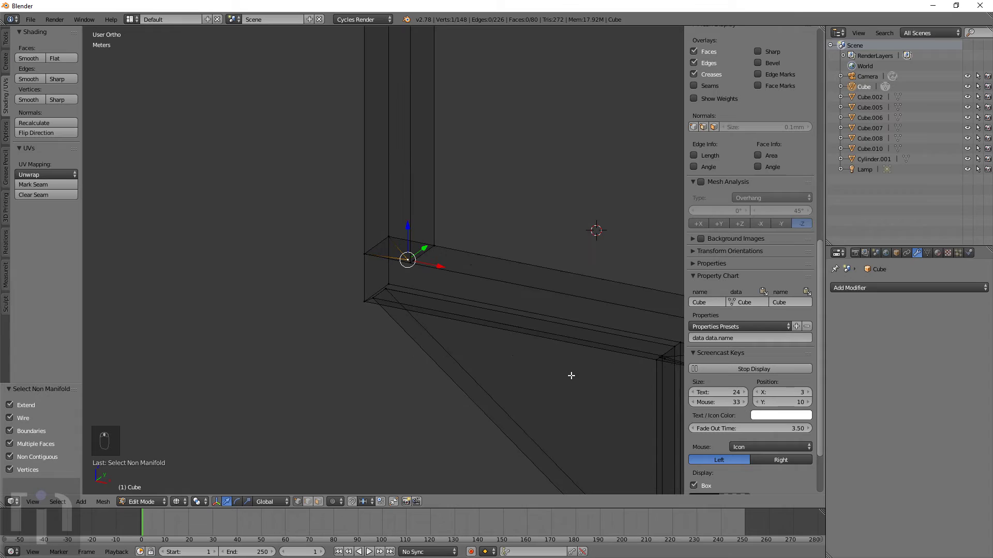
Reselect the non-manifold geometry and examine the joint between the cylindrical handle and the upright bar in wireframe
key("ctrl+alt+shift+m")
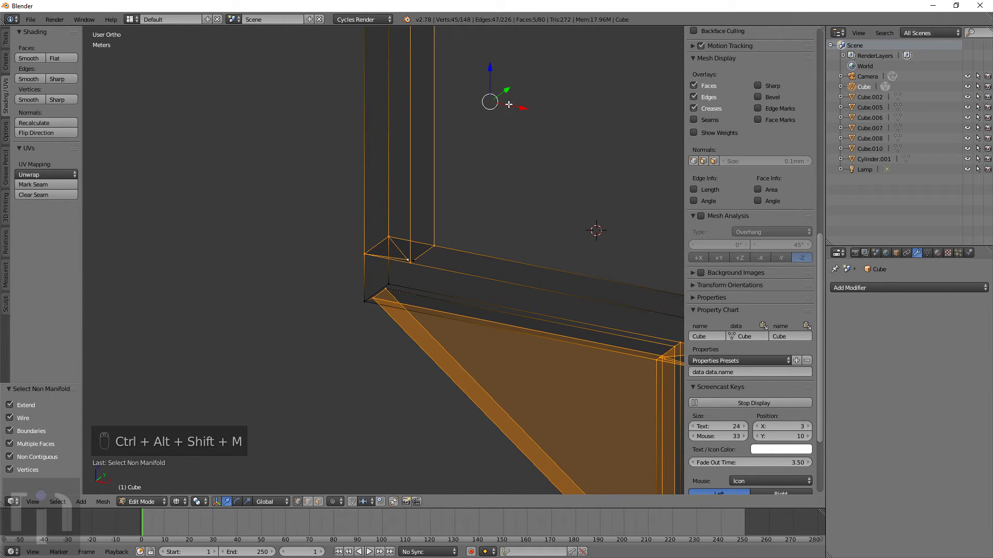
scroll(481, 130, "down", 5)
middle_click_drag(444, 150, 472, 266)
scroll(491, 274, "up", 8)
middle_click_drag(561, 299, 359, 323, "shift")
scroll(517, 280, "up", 3)
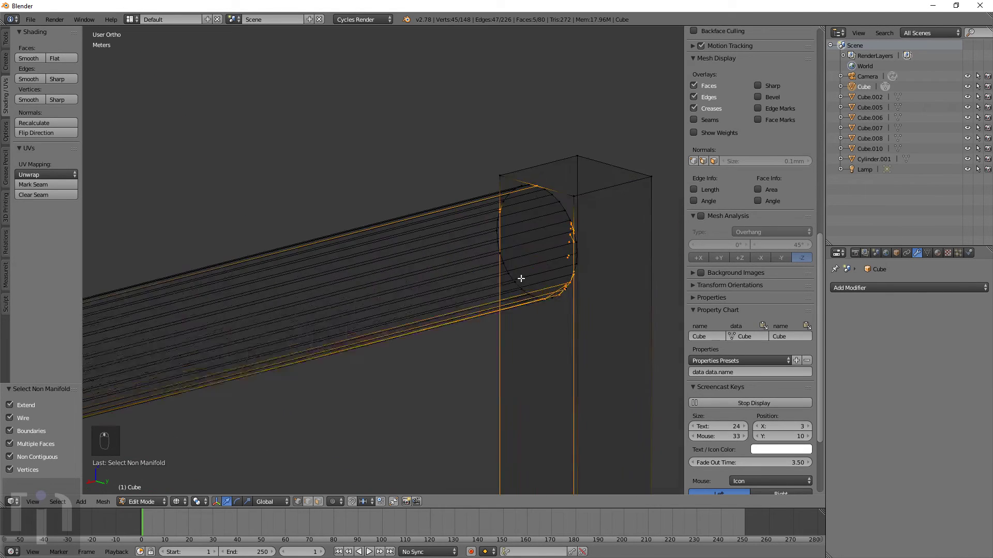
scroll(521, 278, "up", 1)
middle_click_drag(583, 270, 432, 300, "shift")
scroll(527, 275, "up", 5)
key("Tab")
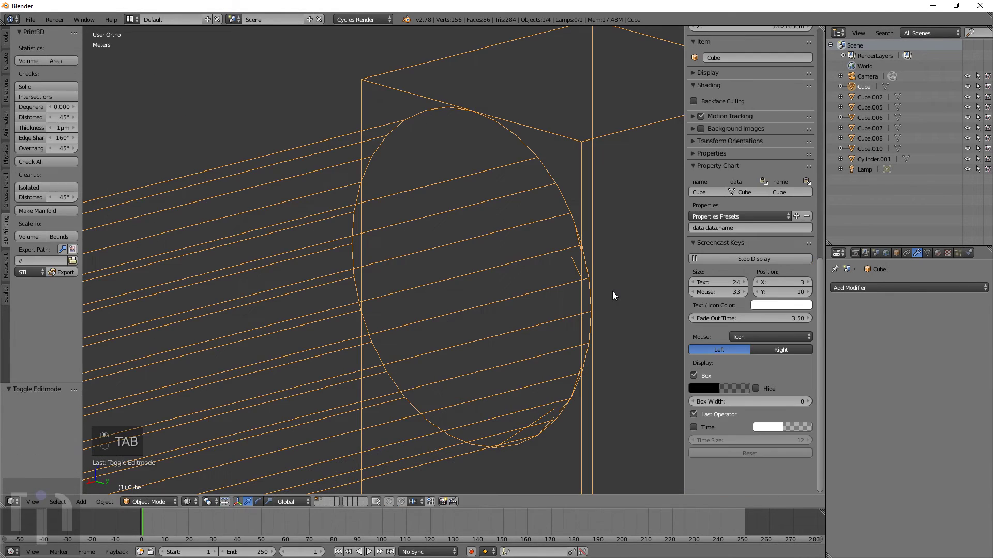
key("Tab")
Deselect all vertices, run the 3D-print Isolated cleanup on the crank mesh in Object Mode and reopen it in Edit Mode
scroll(538, 299, "down", 2)
key("a")
key("a")
key("a")
scroll(450, 305, "down", 3)
key("Tab")
scroll(394, 332, "down", 2)
middle_click_drag(395, 333, 444, 274)
scroll(510, 308, "down", 6)
middle_click_drag(497, 304, 469, 321)
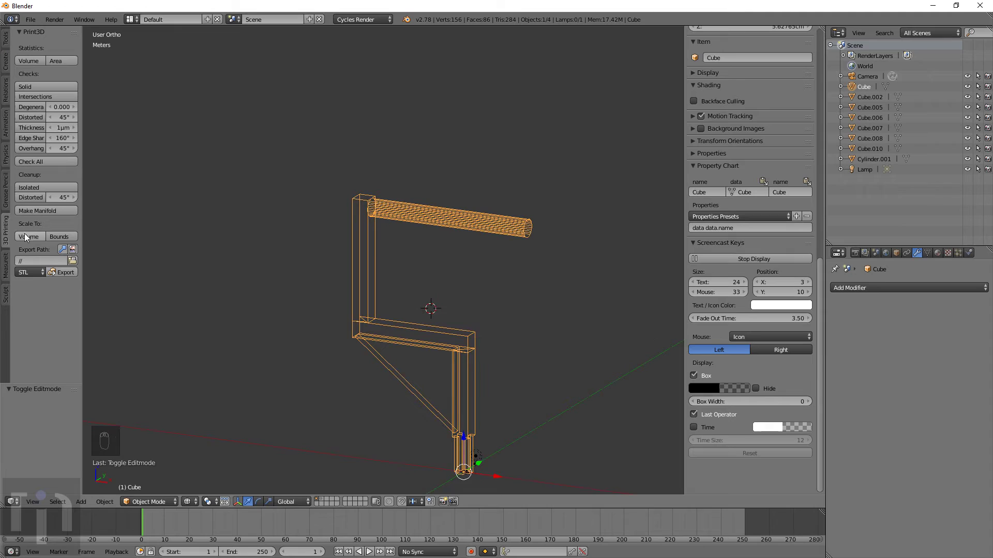
left_click(28, 188)
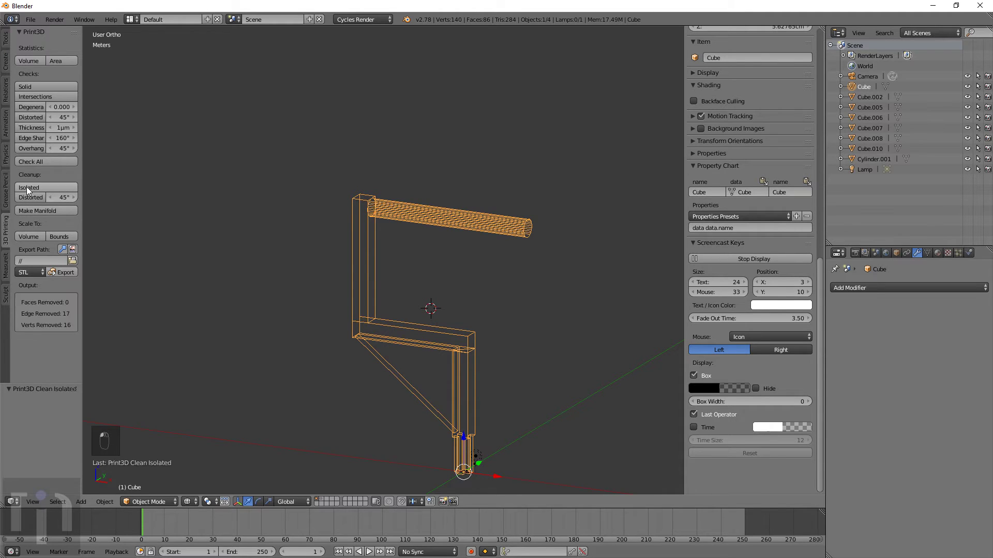
key("Tab")
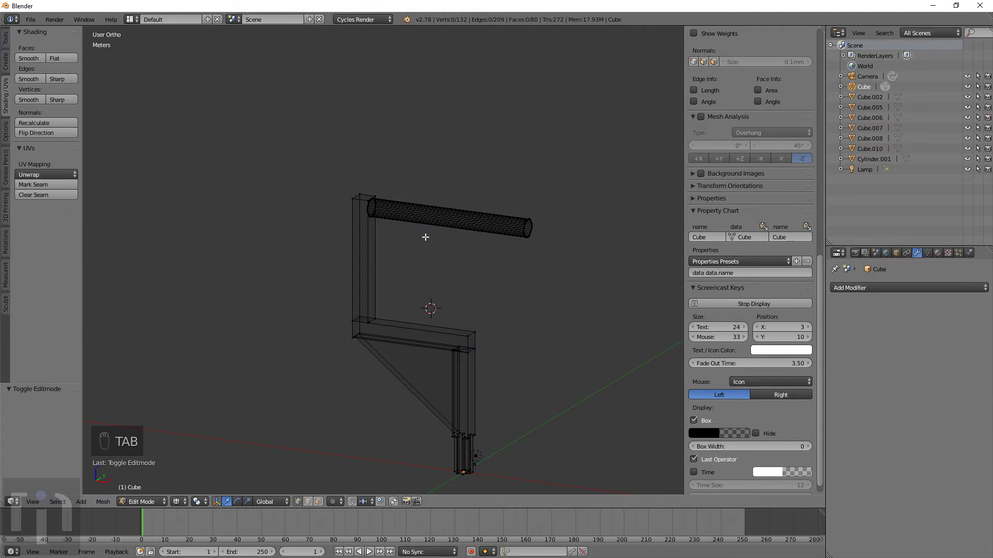
Try the 3D-print Make Manifold cleanup on the crank mesh in Object Mode and undo it
key("ctrl+alt+shift+m")
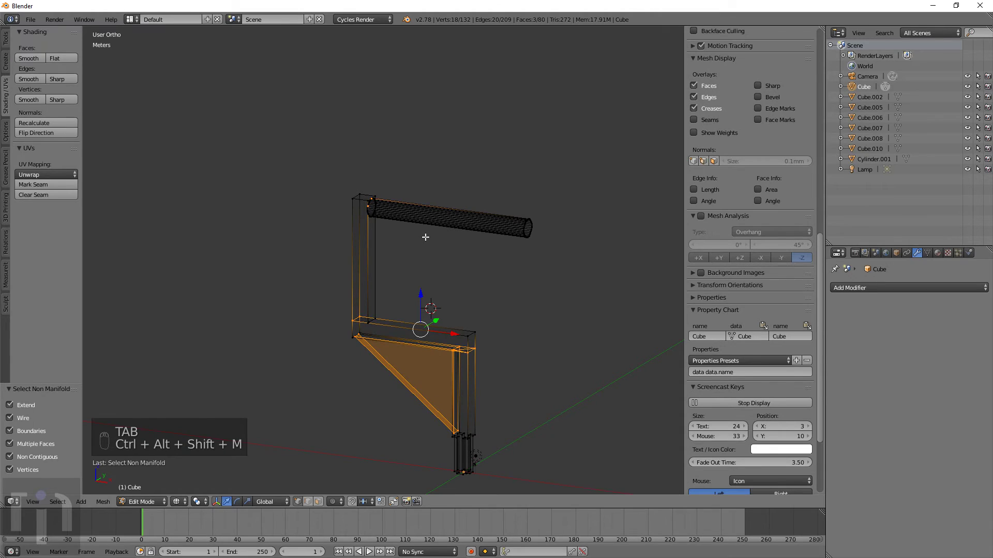
key("a")
key("Tab")
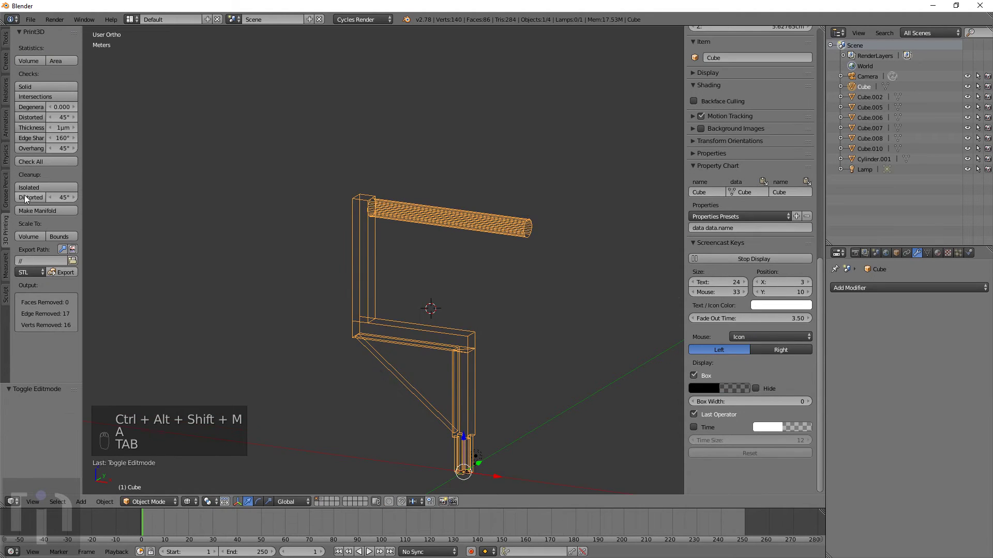
left_click(42, 208)
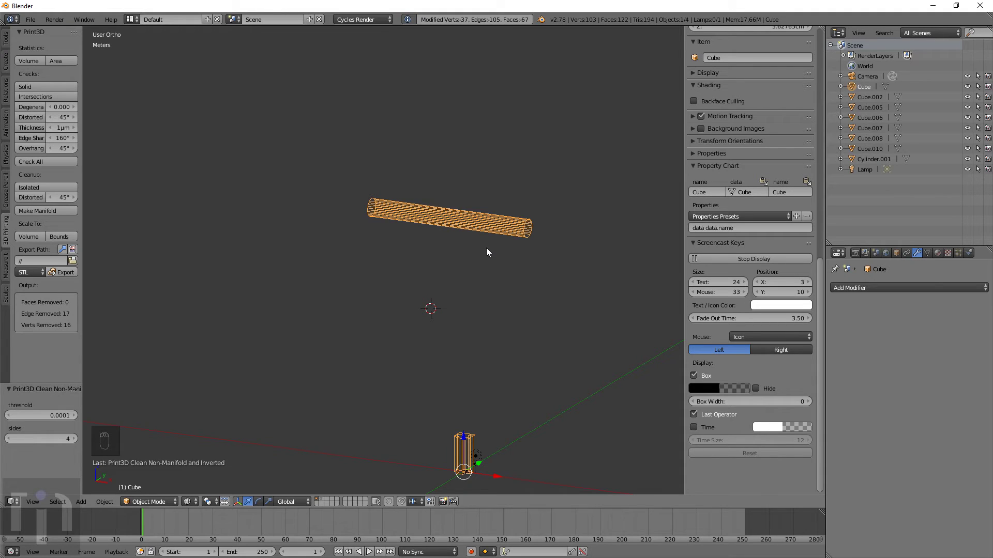
key("ctrl+z")
Inspect the handle joint and the whole crank from both sides in solid and wireframe display
scroll(434, 271, "up", 5)
key("z")
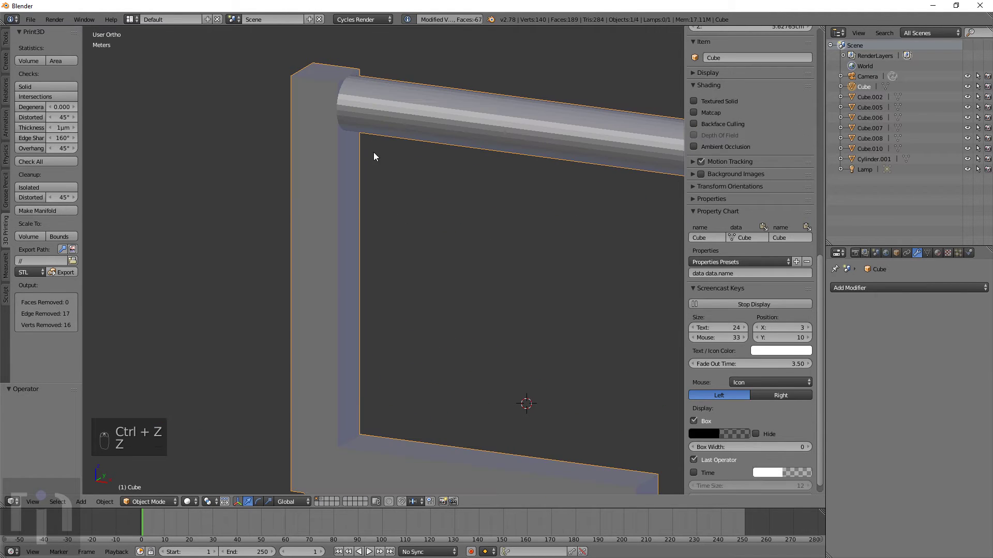
mouse_move(392, 150)
middle_mouse_down()
mouse_move(331, 147)
mouse_move(529, 138)
mouse_move(417, 139)
middle_mouse_up()
key("z")
scroll(416, 138, "down", 6)
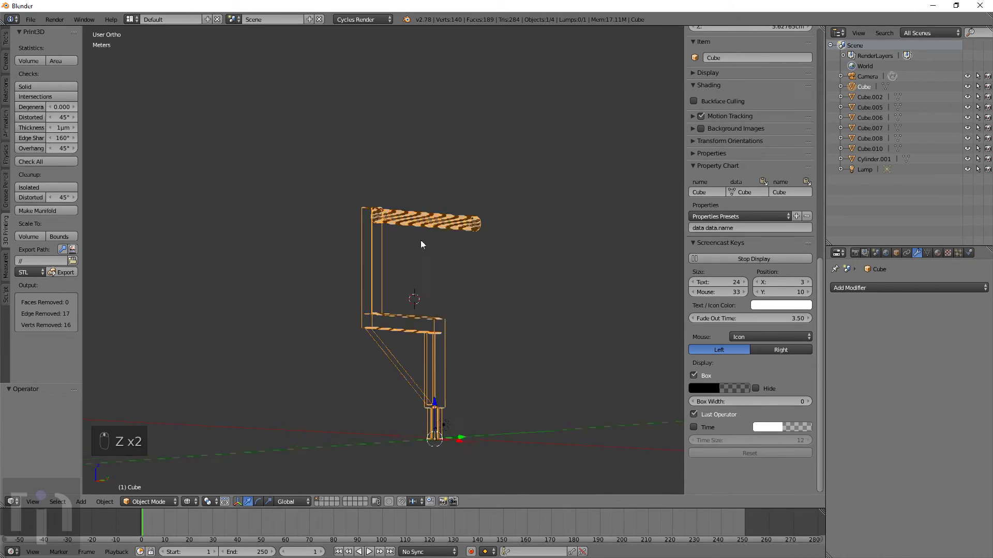
middle_click_drag(421, 244, 317, 260)
key("z")
key("z")
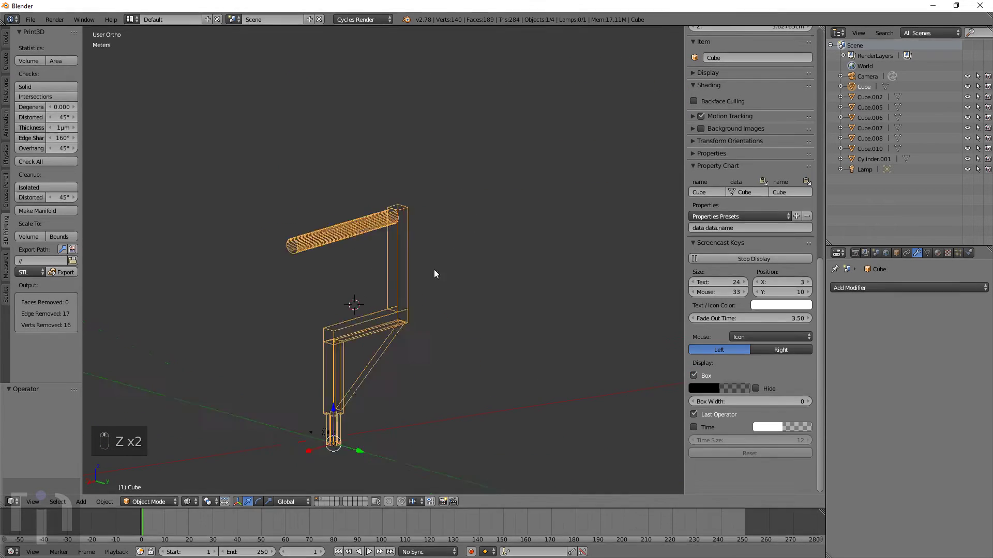
middle_click_drag(434, 274, 530, 266)
Select the crank mesh's non-manifold geometry in Edit Mode and examine where the cylindrical handle meets the upright
key("Tab")
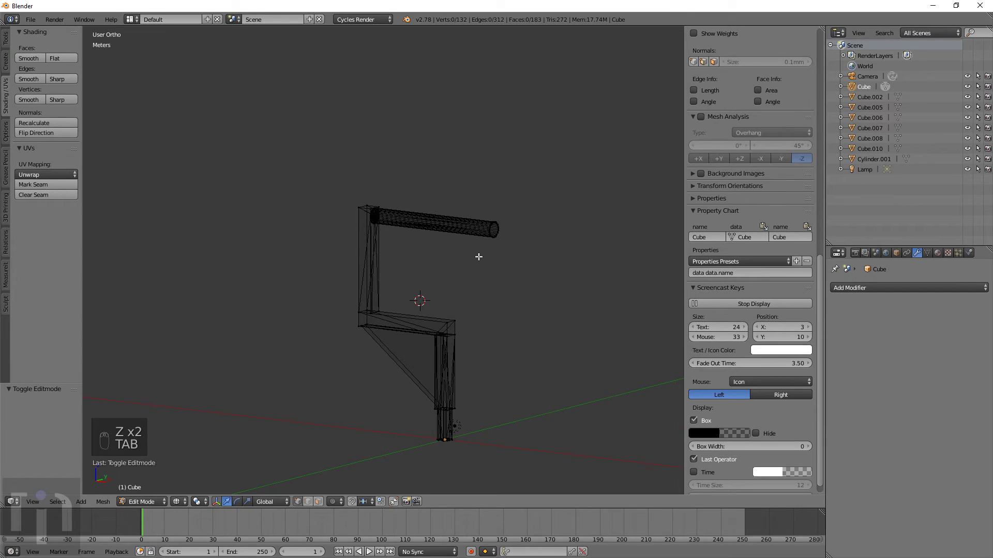
key("ctrl+alt+shift+m")
scroll(388, 238, "up", 4)
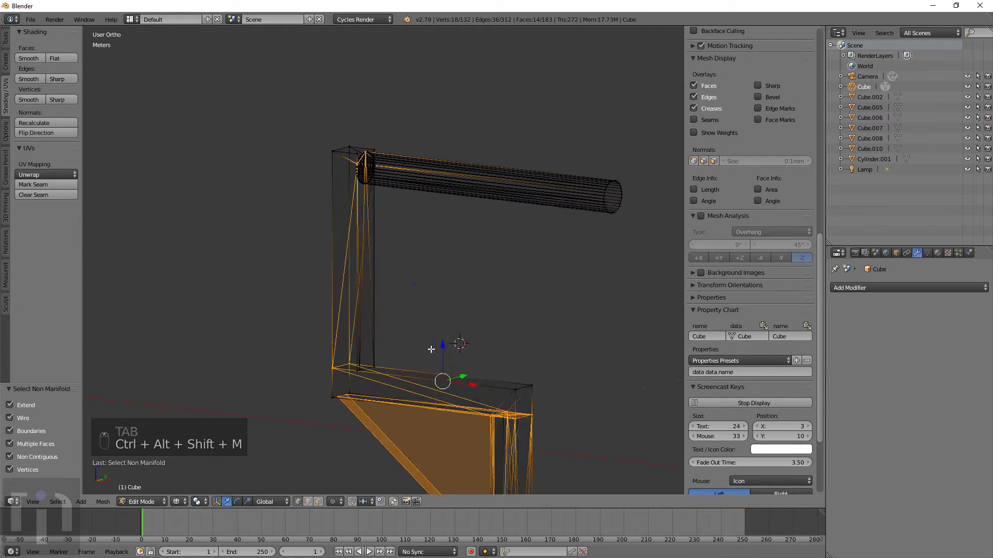
middle_click_drag(374, 162, 379, 221, "shift")
scroll(395, 256, "up", 6)
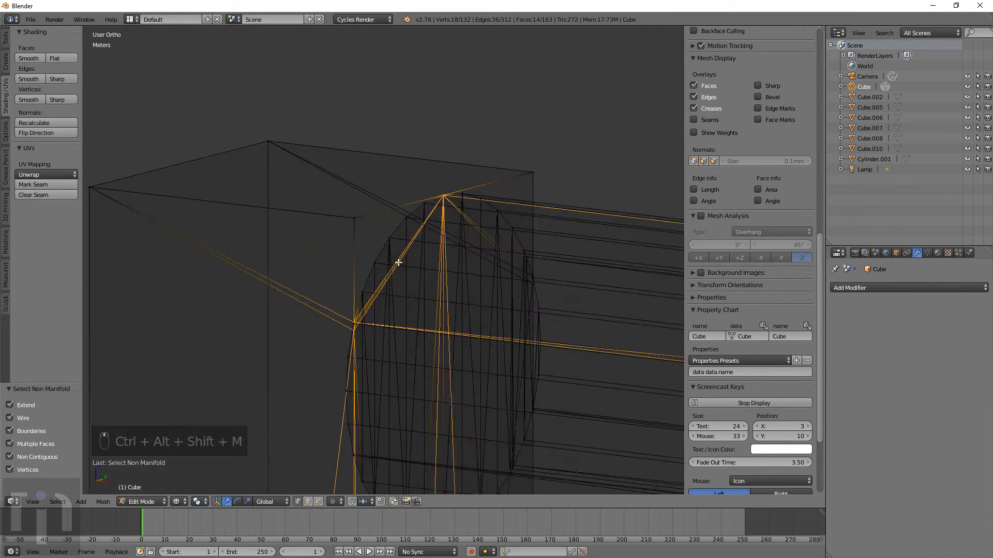
Probe the non-manifold vertex on the upright's edge at the handle joint with a trial move
key("z")
middle_click_drag(339, 393, 439, 299)
right_click(481, 297)
middle_click_drag(439, 298, 445, 280)
scroll(444, 303, "up", 7)
key("z")
key("g")
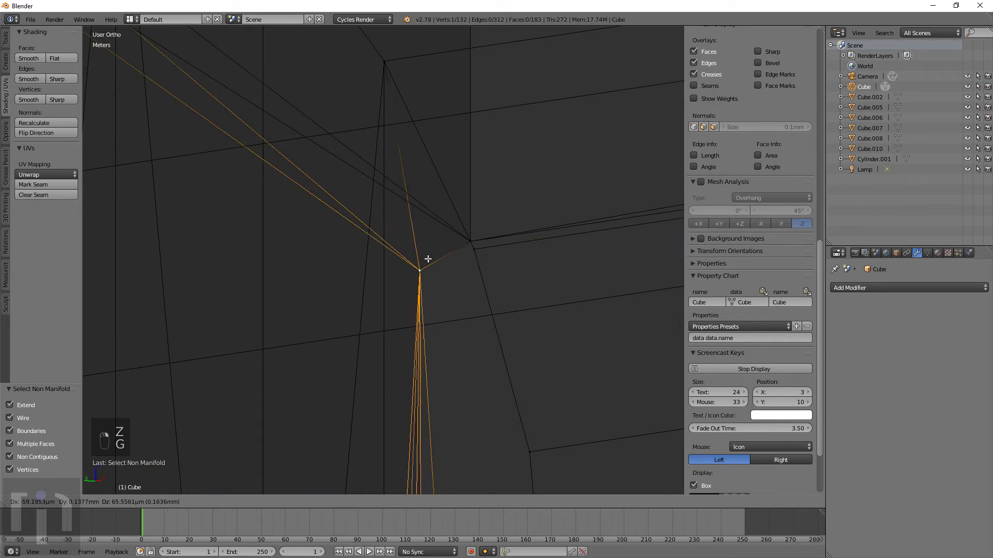
left_click(454, 278)
Merge the two closely spaced vertices on the upright's edge at the handle joint
key("z")
right_click(467, 241, "shift")
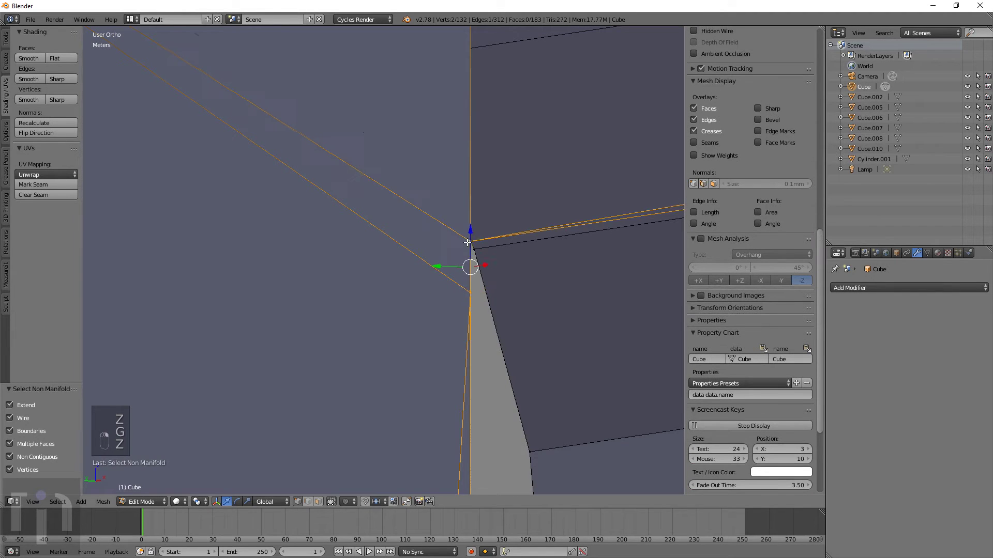
key("w")
left_click(462, 287)
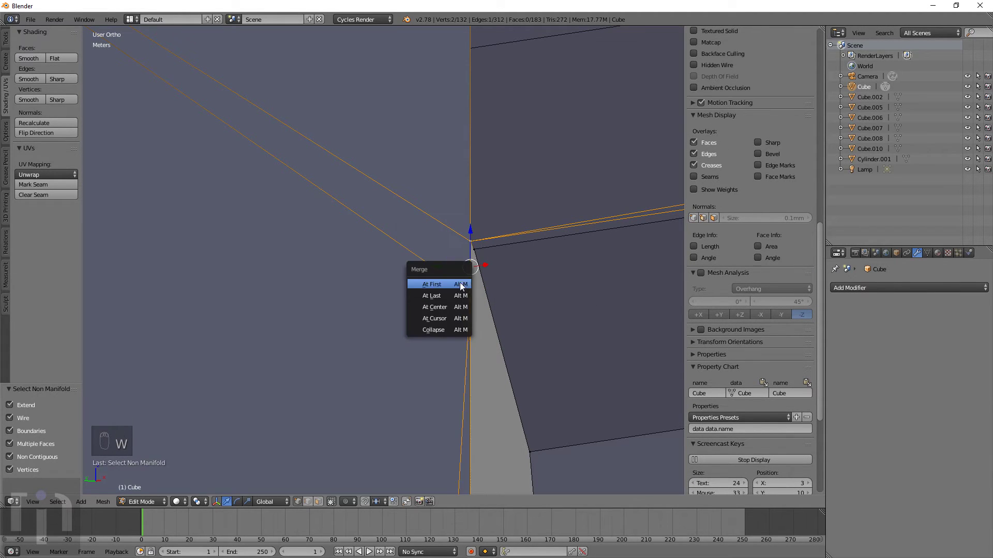
left_click(460, 290)
key("Tab")
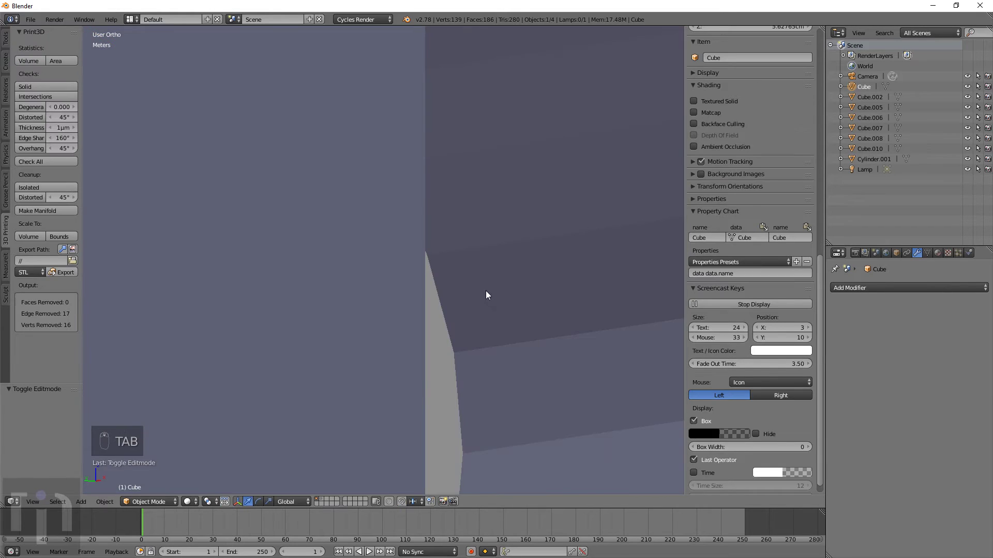
Merge the two neighbouring vertices on the upright's opposite edge at the handle joint, using At Last
key("Tab")
scroll(429, 279, "up", 6)
middle_click_drag(456, 274, 422, 281)
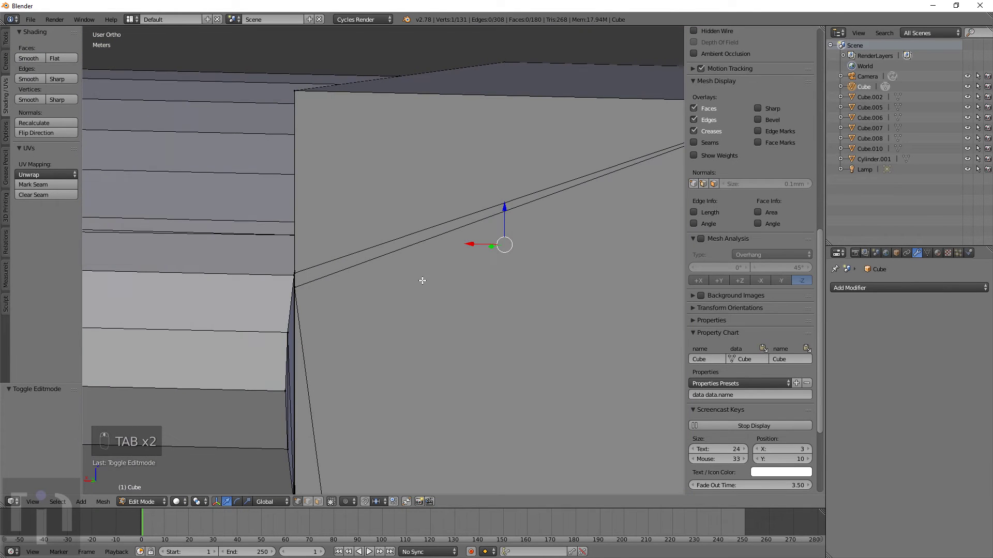
left_click(296, 287)
left_click(302, 270, "shift")
middle_click_drag(310, 285, 408, 263)
key("KP_Decimal")
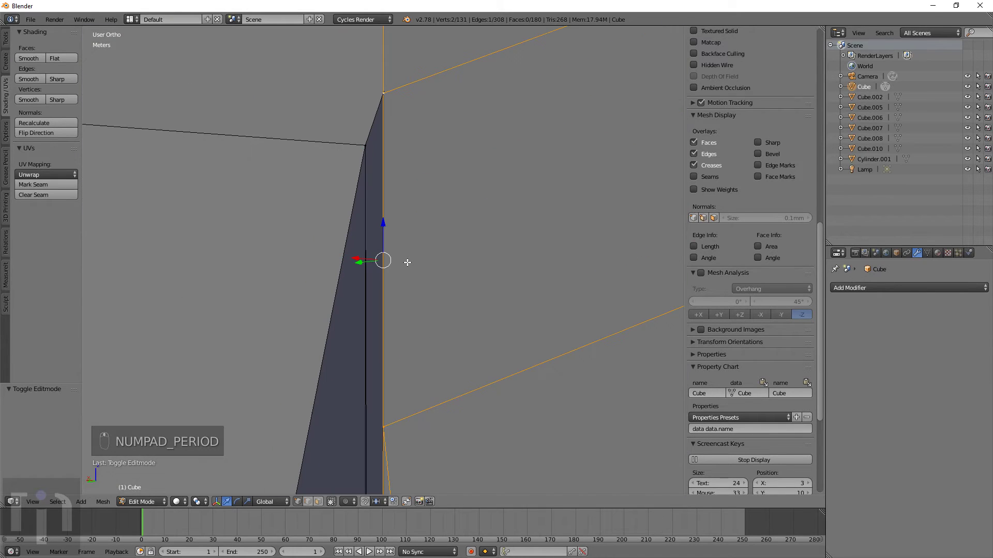
scroll(410, 258, "down", 3)
key("w")
left_click(411, 259)
left_click(412, 259)
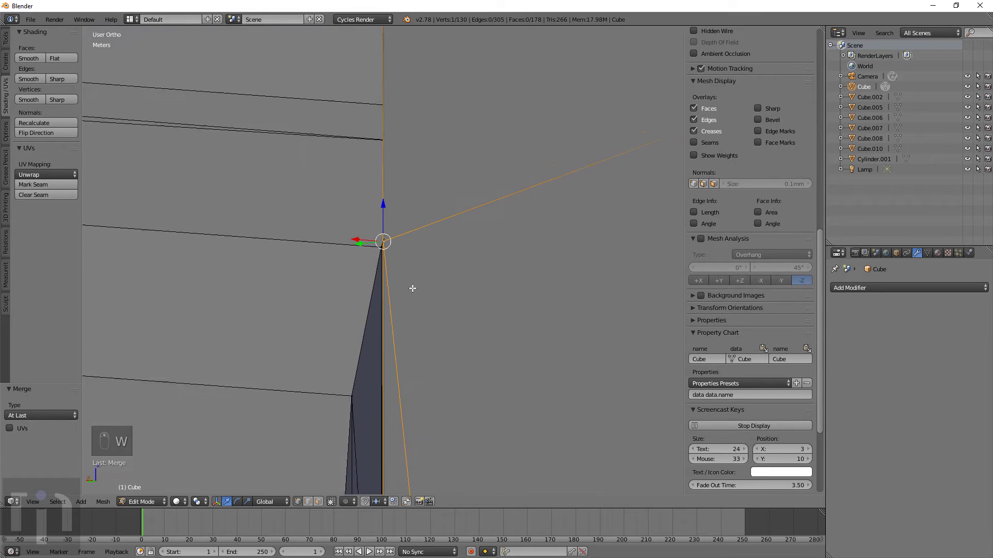
key("Tab")
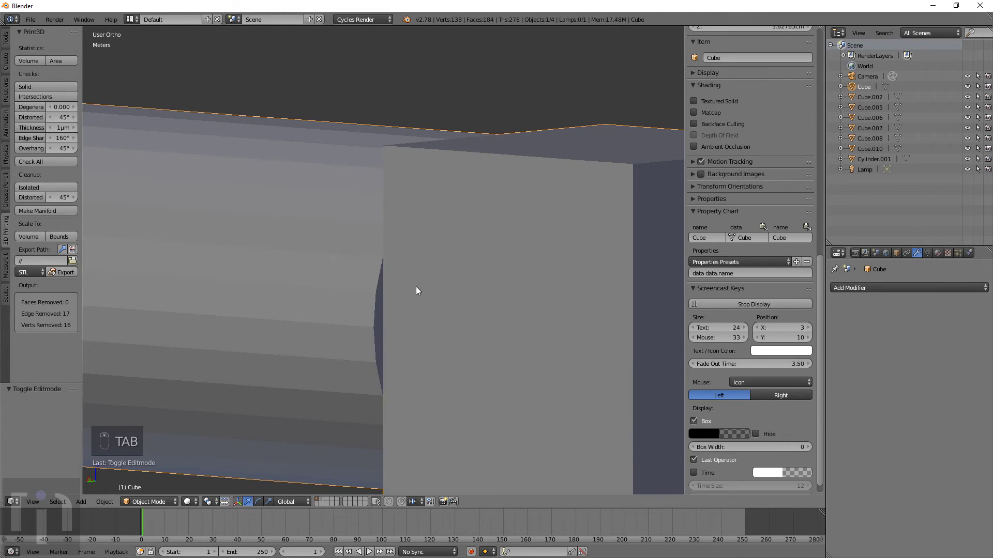
Reselect the crank mesh's non-manifold geometry and examine the top of the handle joint in wireframe
key("Tab")
key("a")
key("a")
key("a")
key("a")
key("a")
key("a")
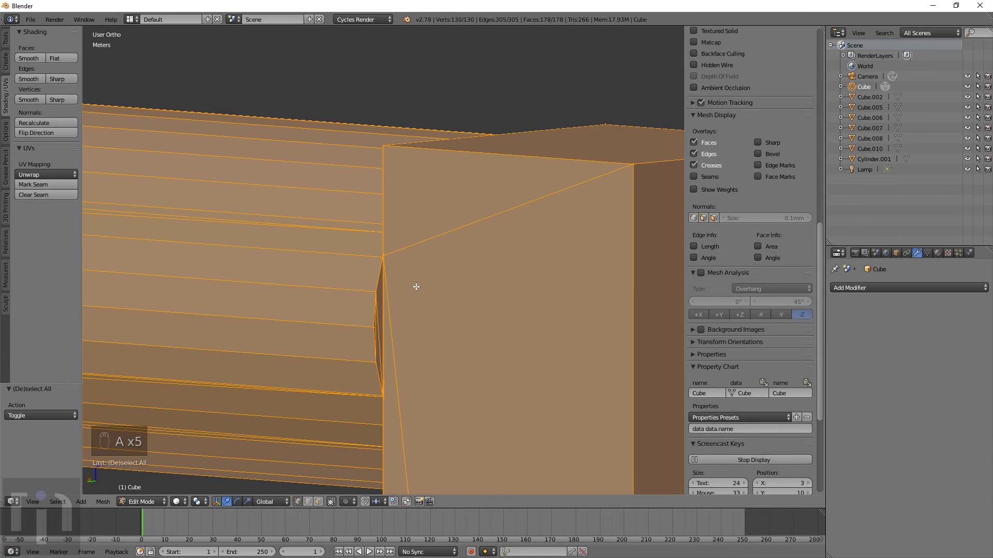
key("ctrl+alt+shift+m")
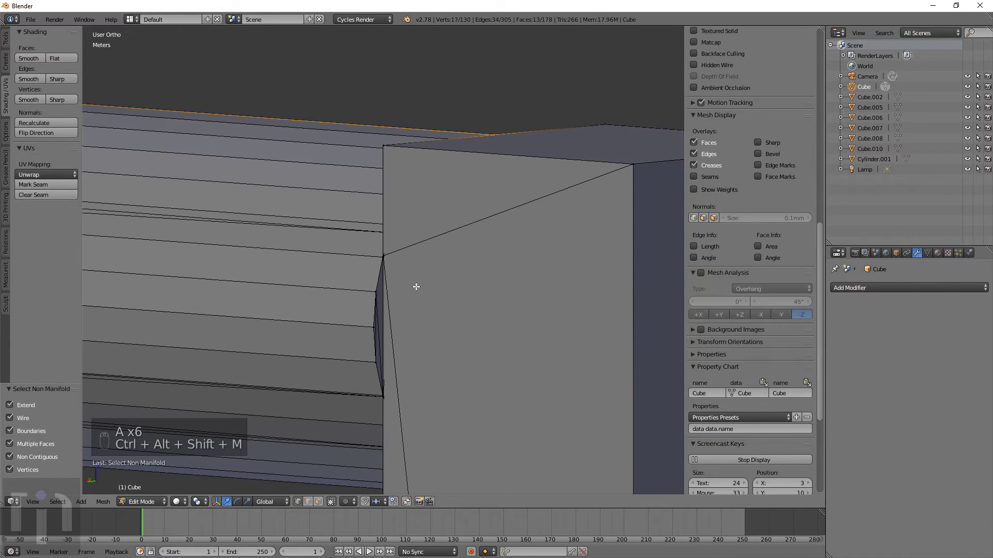
key("z")
middle_click_drag(478, 164, 367, 268)
scroll(367, 268, "up", 3)
middle_click_drag(423, 304, 489, 256)
middle_click_drag(257, 232, 387, 232, "shift")
scroll(387, 231, "up", 2)
Try to merge the vertices at the point where the handle touches the upright's top edge
key("a")
key("c")
left_click(328, 122)
right_click(355, 149)
key("w")
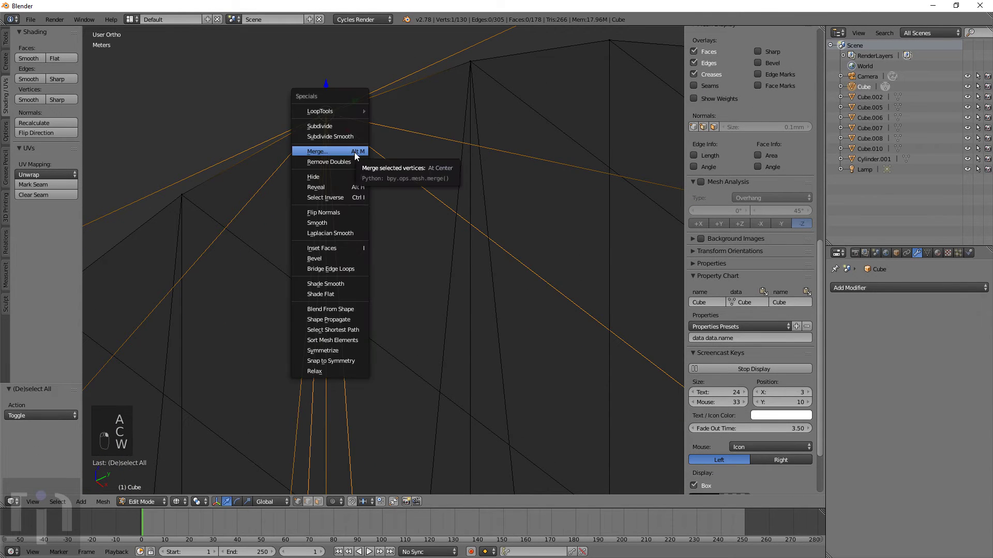
left_click(355, 152)
left_click(355, 152)
Recheck the mesh for non-manifold geometry and view the handle's top contact point in solid display
key("Tab")
key("Tab")
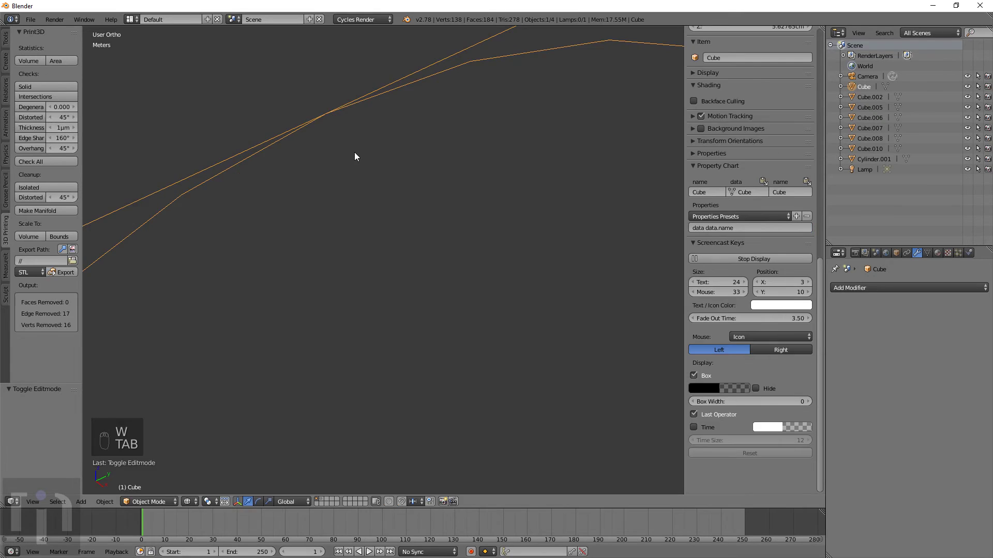
key("ctrl+alt+shift+m")
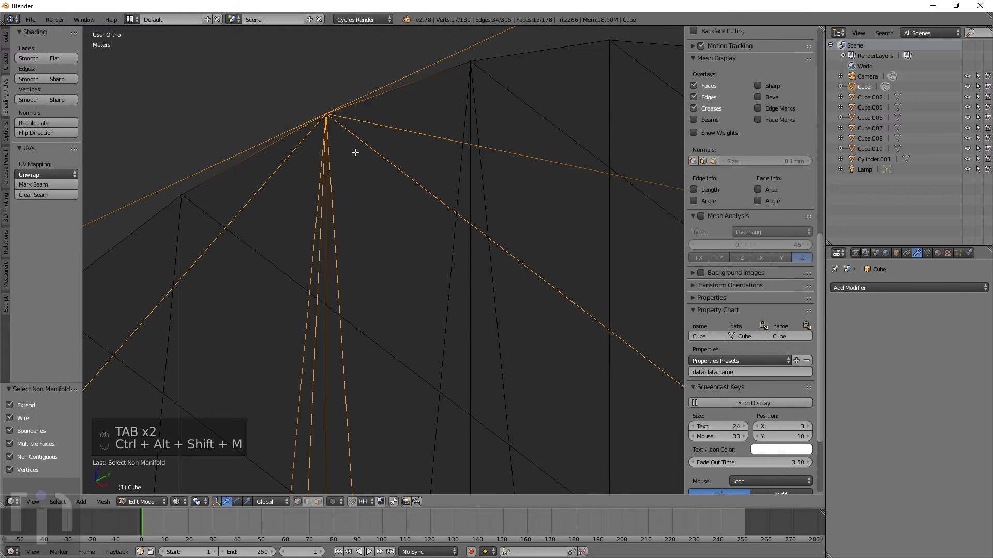
scroll(355, 158, "down", 5)
key("z")
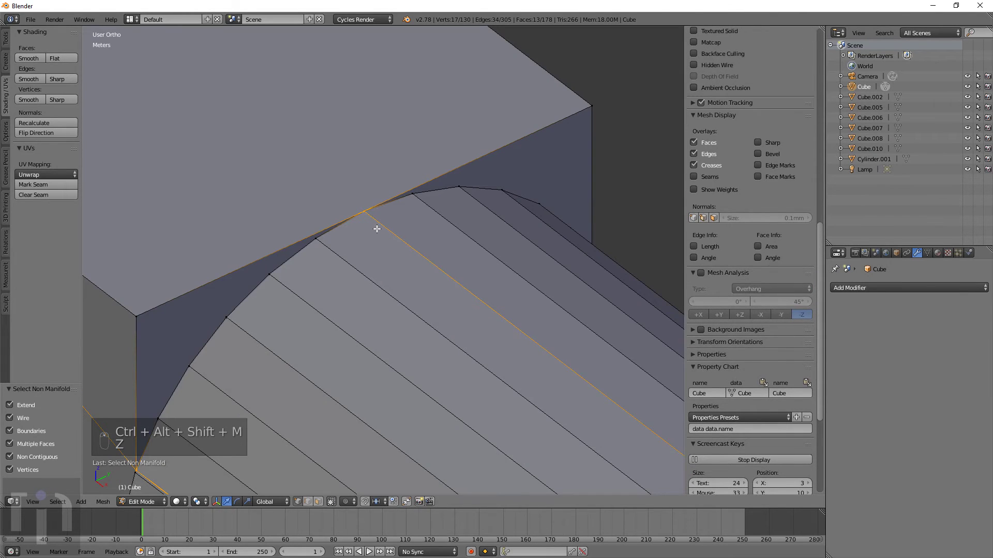
Probe the single vertex at the handle's top contact point with a trial move and cancel it
key("a")
scroll(377, 230, "up", 3)
right_click(334, 137)
scroll(381, 173, "up", 3)
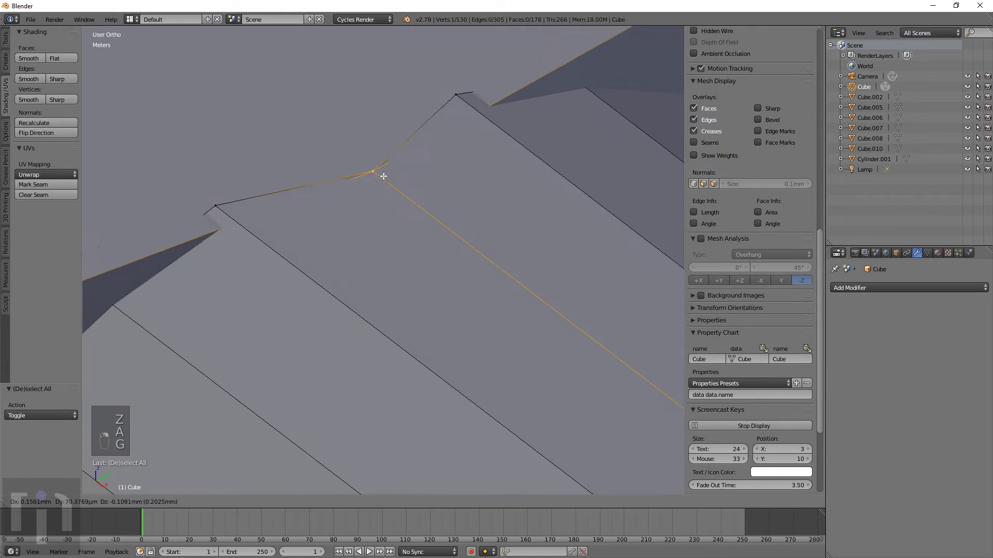
key("g")
right_click(305, 52)
Return to Object Mode and examine the complete merged crank from several angles
scroll(327, 133, "down", 7)
middle_click_drag(303, 220, 357, 242)
scroll(491, 222, "down", 8)
middle_click_drag(484, 264, 450, 273)
key("Tab")
scroll(445, 251, "down", 1)
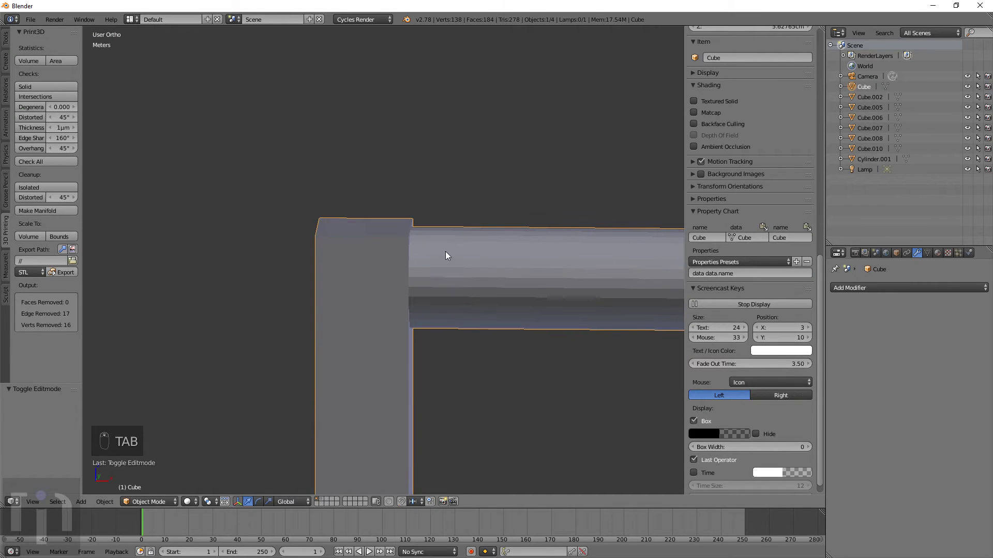
scroll(448, 274, "down", 3)
middle_click_drag(427, 297, 378, 219, "shift")
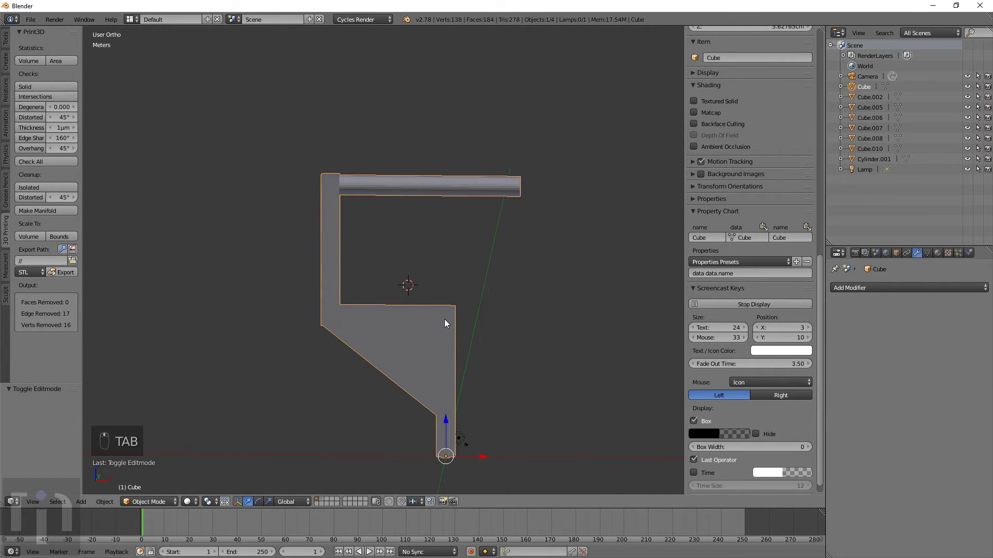
middle_click_drag(432, 328, 483, 321)
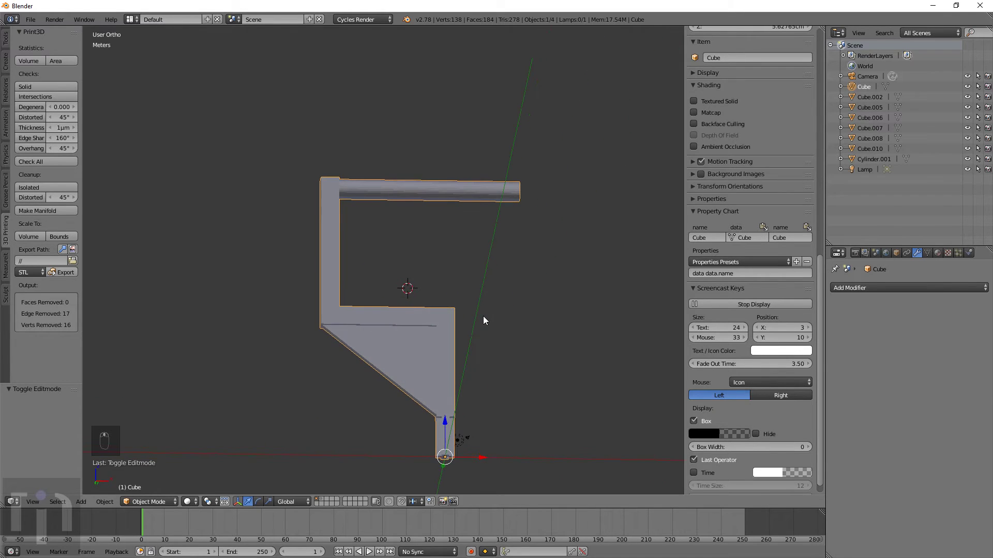
scroll(473, 334, "down", 4)
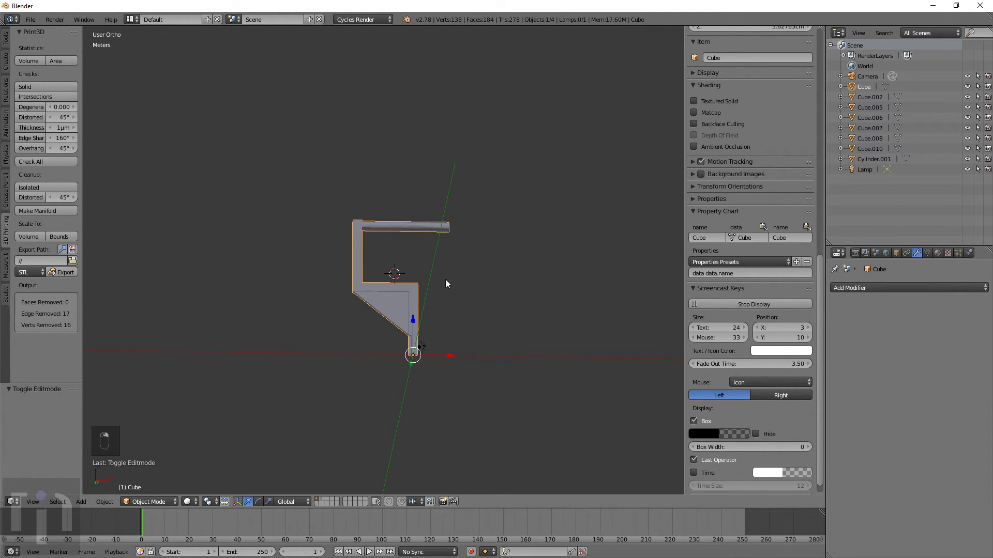
Delete the merged crank mesh while viewing it from the front in wireframe
key("KP_1")
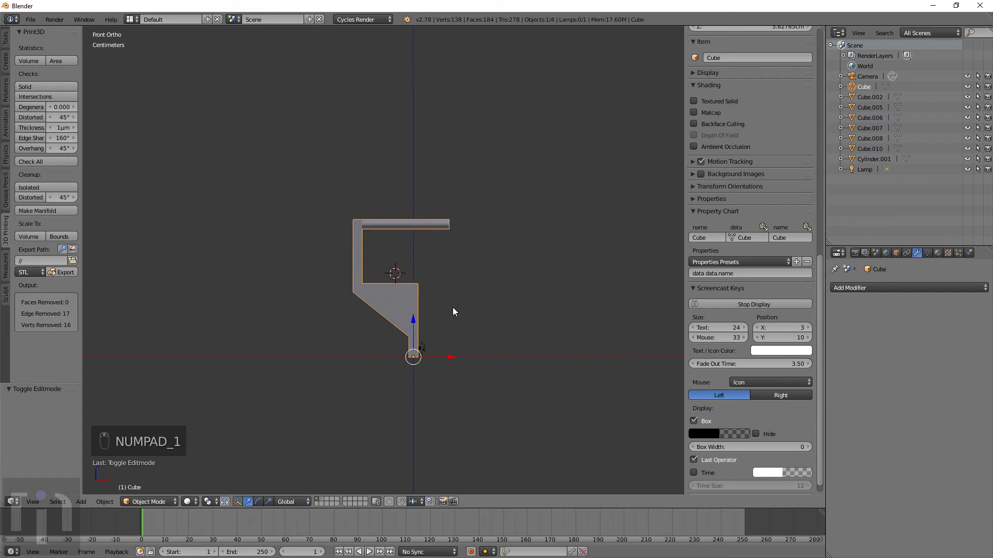
scroll(453, 308, "up", 4)
key("z")
key("x")
left_click(452, 323)
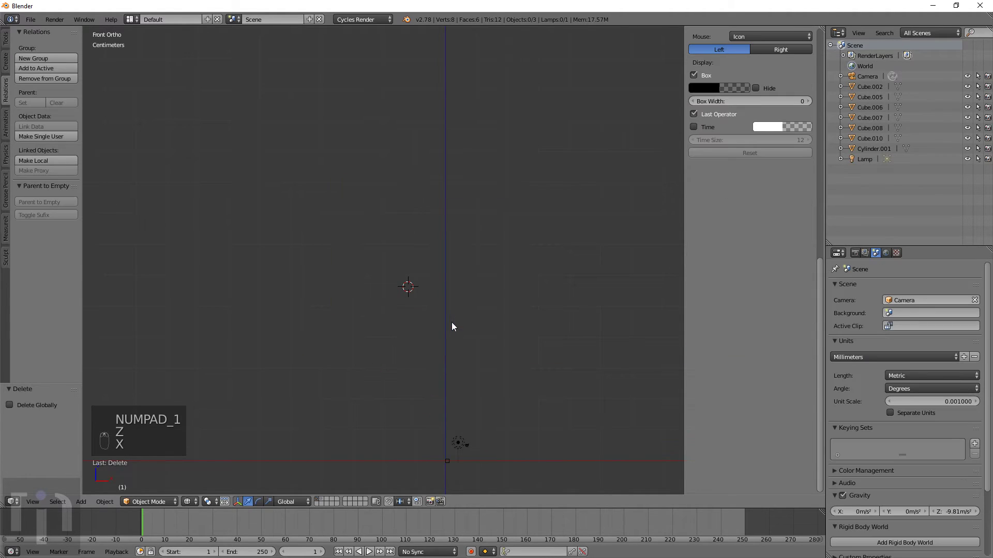
Display the layer holding the original separate crank parts and select all of them
left_click(323, 500)
scroll(413, 305, "down", 3)
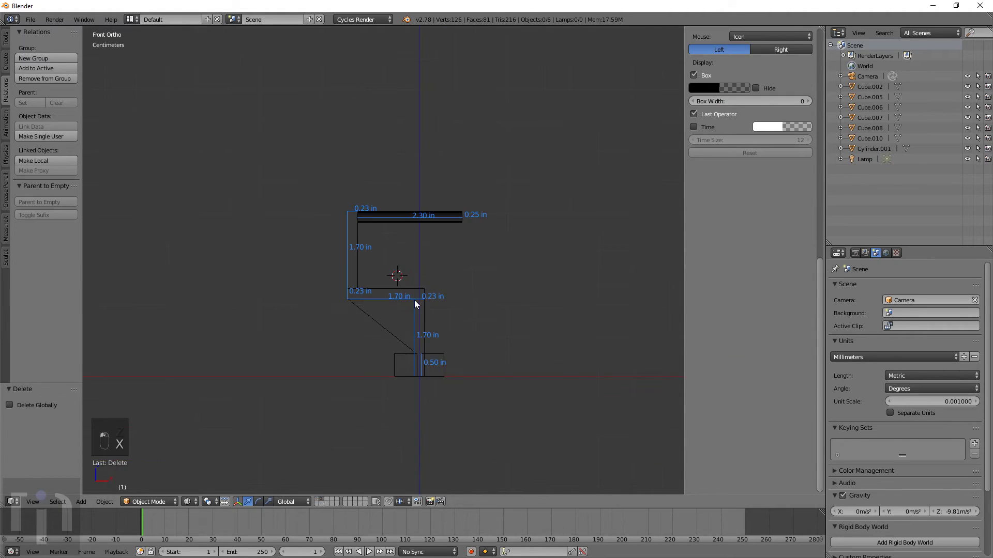
key("a")
key("a")
key("a")
key("a")
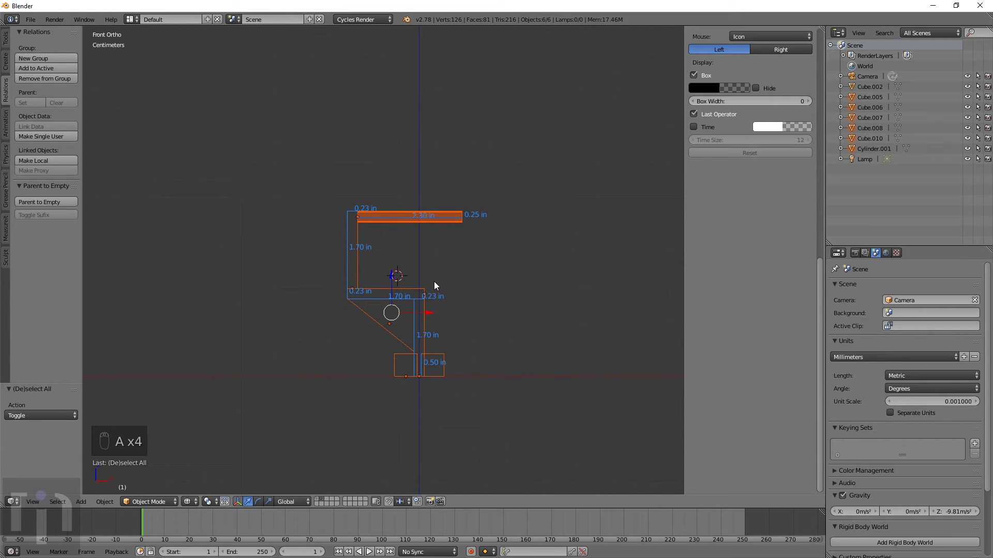
Select all the separate parts with the horizontal bar as the active object and duplicate them in place
right_click(425, 295)
key("a")
key("c")
mouse_move(431, 299)
left_mouse_down()
mouse_move(417, 374)
mouse_move(385, 296)
mouse_move(404, 218)
mouse_move(454, 222)
left_mouse_up()
right_click(453, 227)
key("a")
key("a")
key("a")
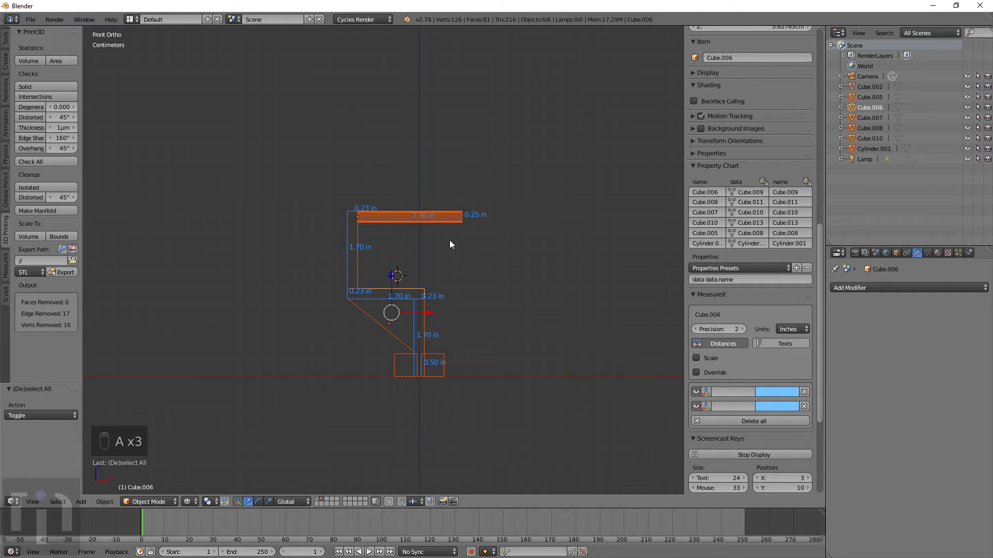
key("shift+d")
left_click(450, 241)
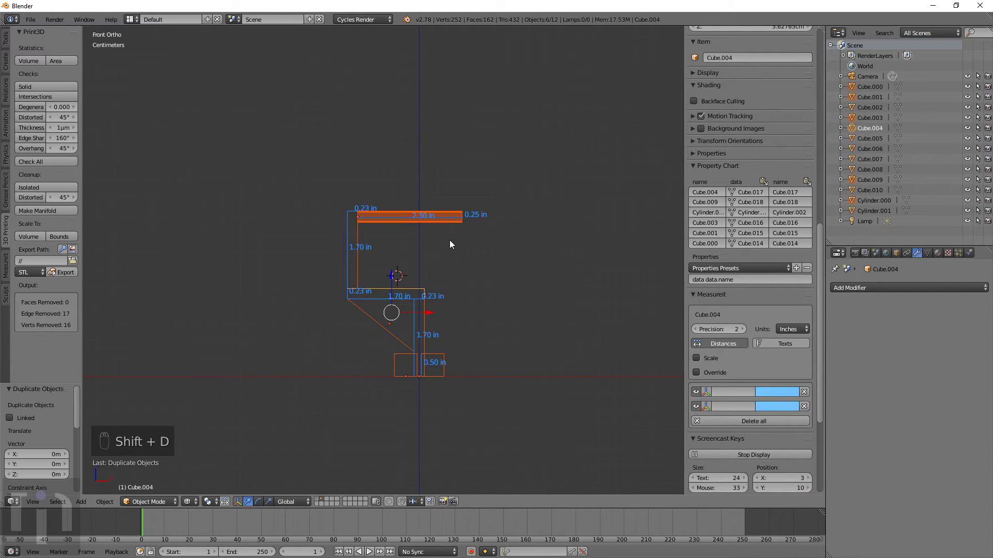
Move the duplicated crank parts to the first layer and display that layer
key("n")
key("n")
key("m")
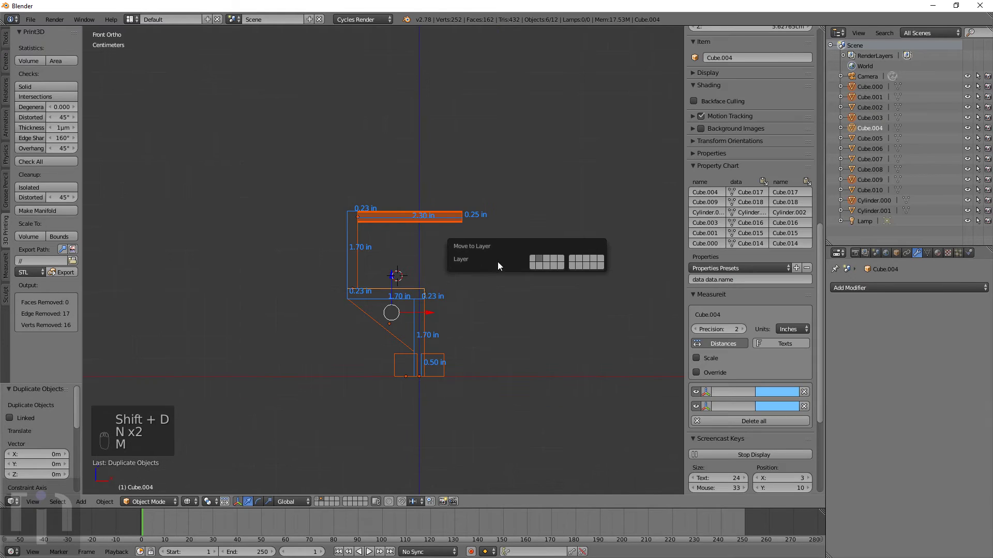
left_click(530, 258)
key("Tab")
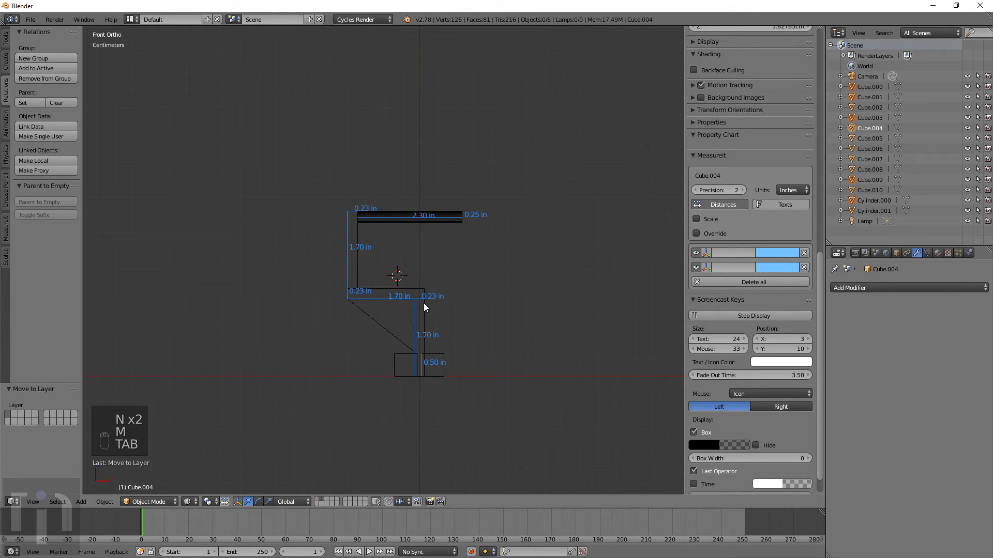
left_click(318, 500)
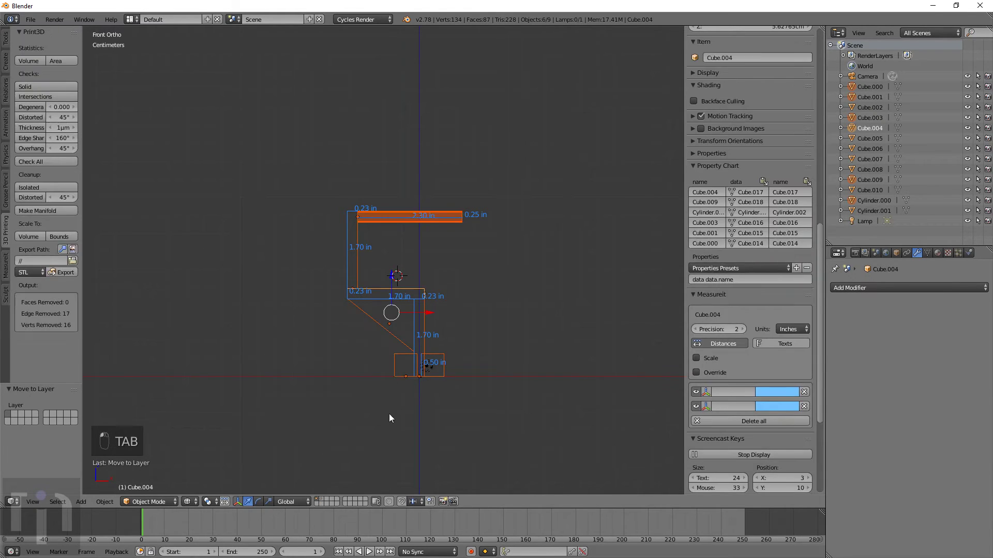
Deselect everything, then select the lower vertical shaft and add a Boolean modifier to it
key("Tab")
key("Tab")
key("a")
key("a")
key("a")
key("a")
scroll(434, 358, "up", 8)
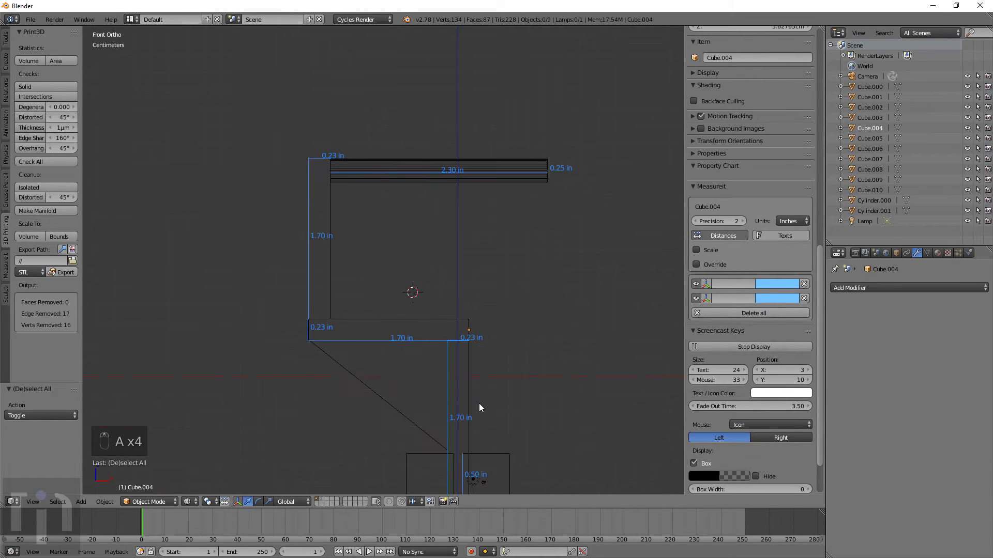
right_click(421, 280)
scroll(408, 285, "down", 4)
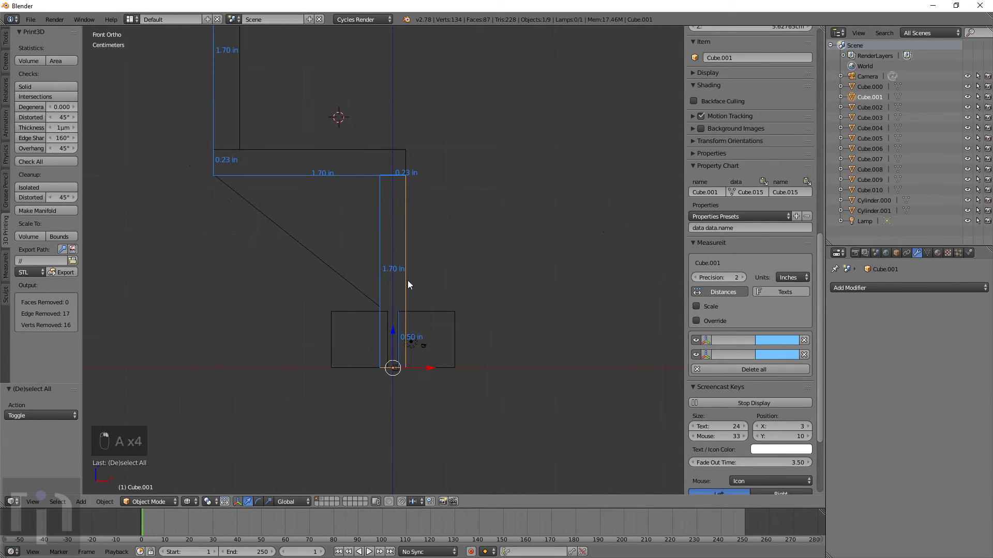
left_click(860, 288)
left_click(802, 336)
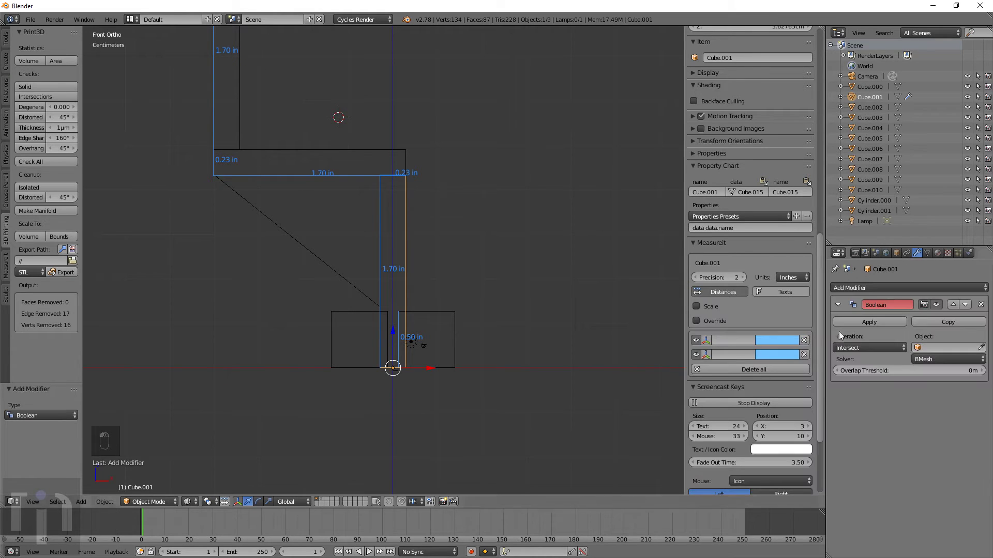
Identify the block cutter around the shaft's lower end and set it, Cube.003, as the Boolean modifier's object
left_click(924, 346)
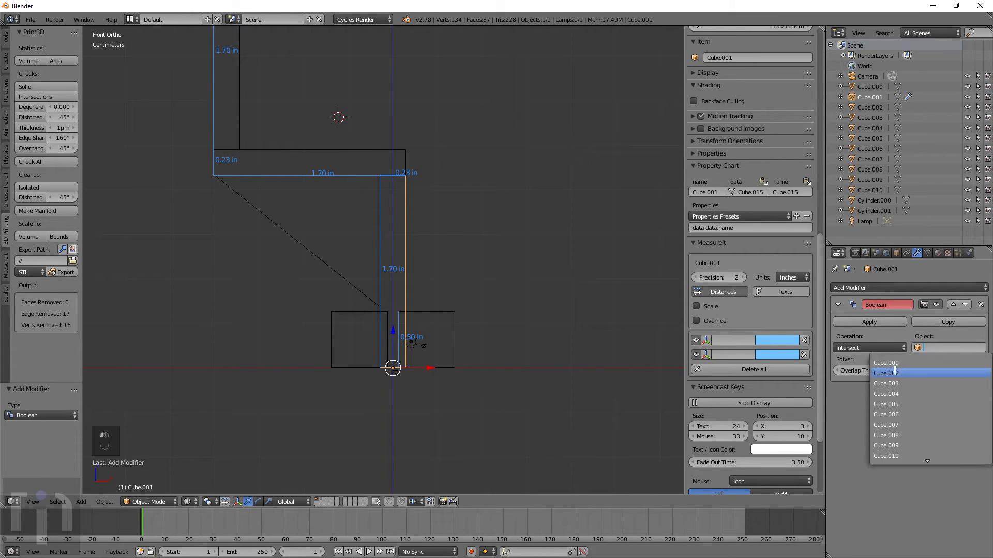
right_click(449, 316)
right_click(449, 317)
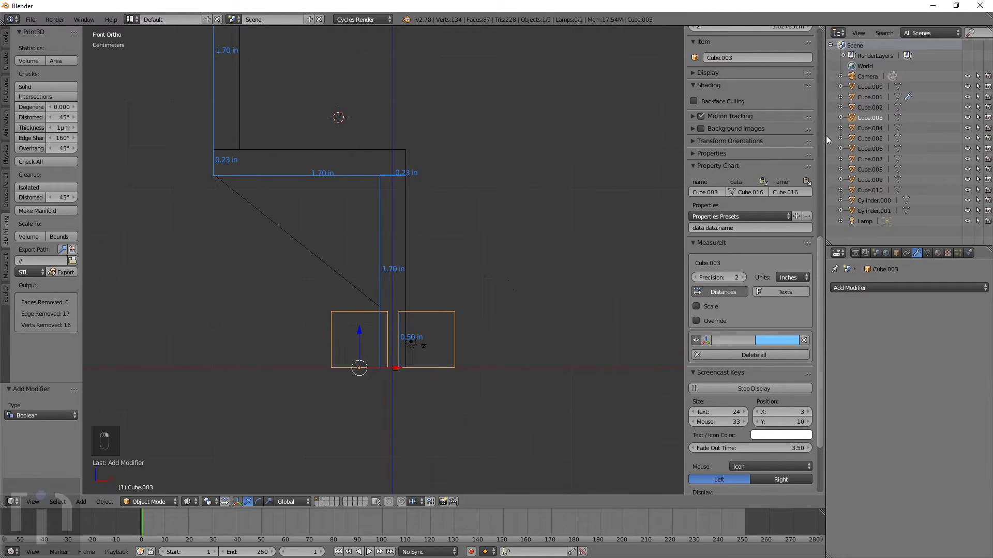
right_click(405, 271)
left_click(930, 348)
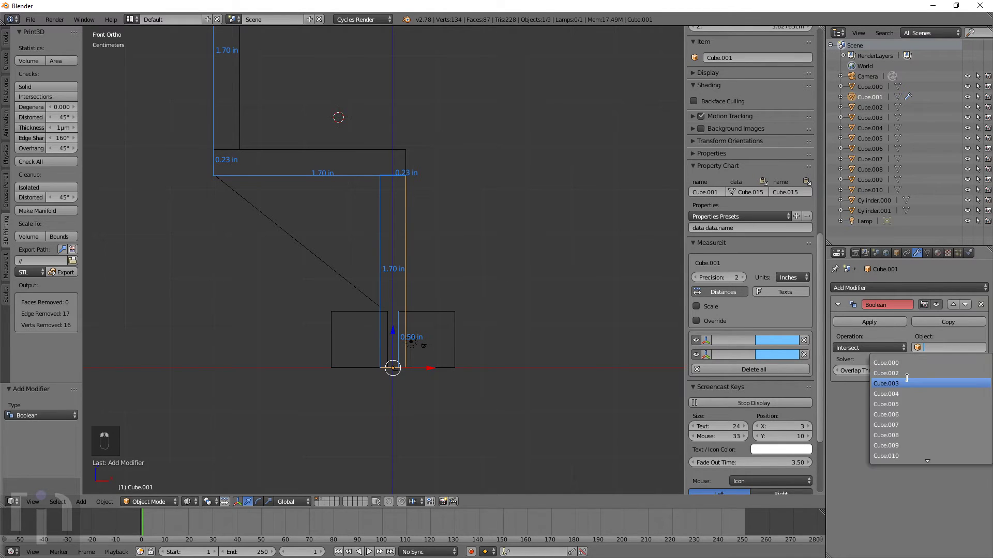
left_click(910, 383)
Set the shaft's Boolean operation to Difference and its solver to Carve
middle_click_drag(504, 266, 455, 302)
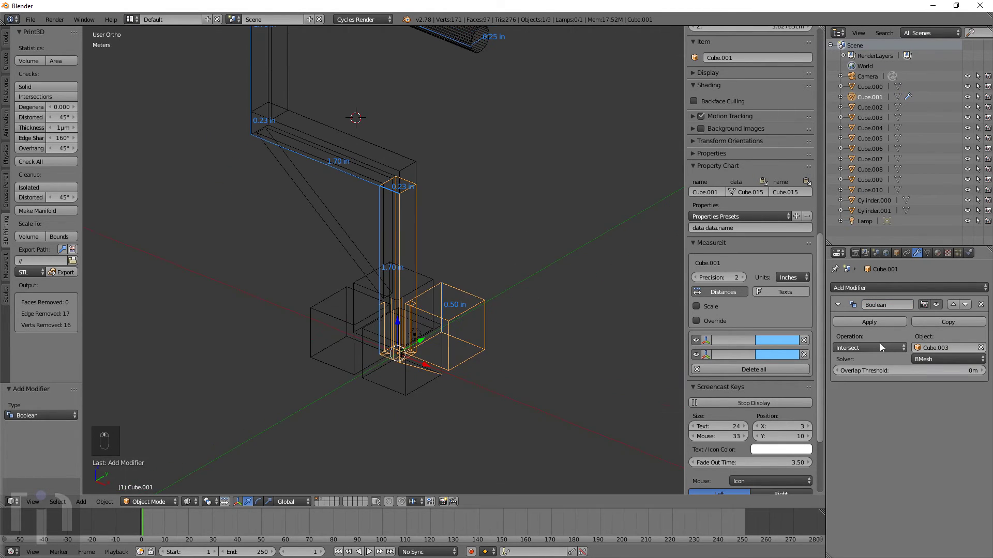
left_click(882, 347)
left_click(863, 314)
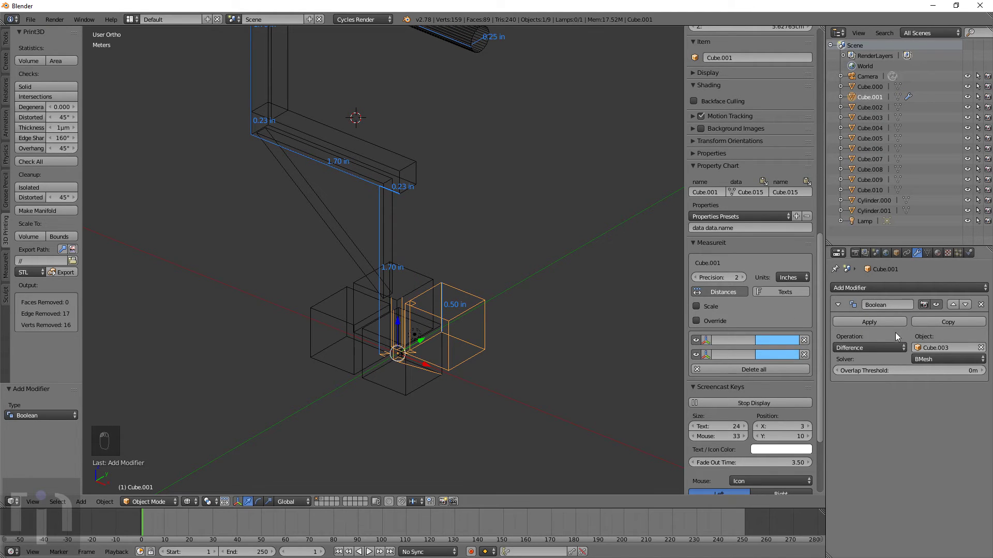
left_click(860, 350)
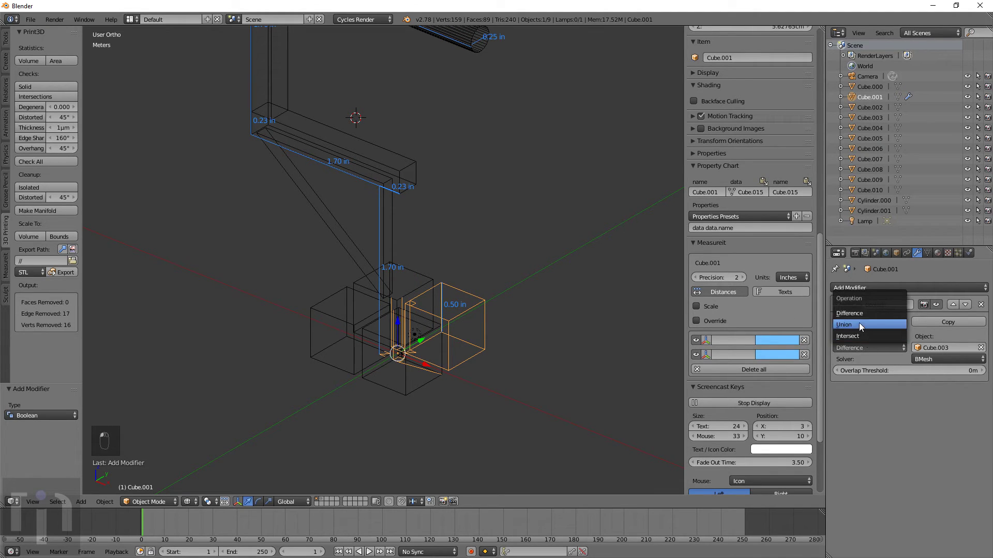
left_click(861, 325)
left_click(864, 348)
left_click(859, 314)
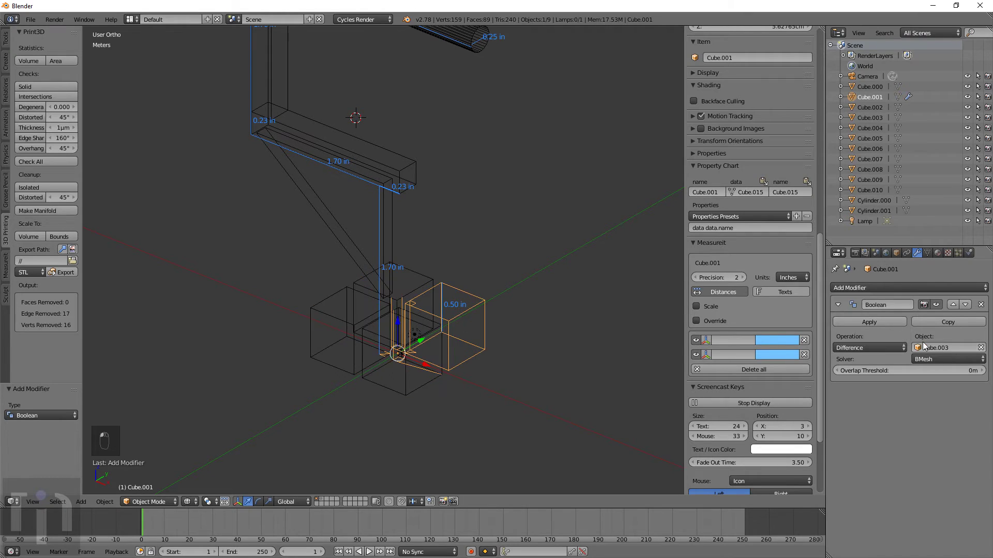
left_click(929, 359)
left_click(930, 337)
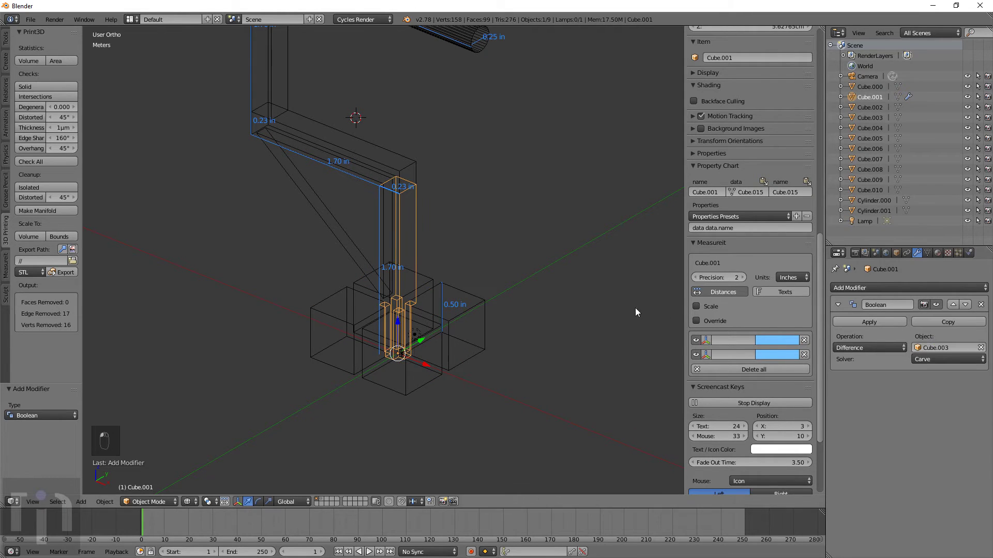
Apply the Boolean modifier and delete the block cutter from the solid-shaded view
left_click(871, 323)
key("z")
right_click(449, 312)
key("x")
left_click(448, 313)
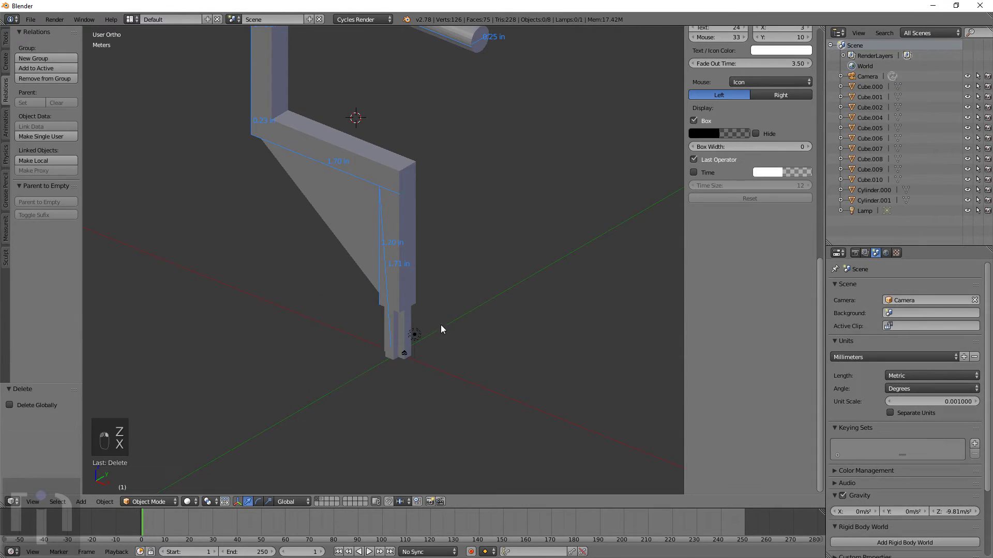
Remove doubles from all vertices of the cut vertical shaft in Edit Mode
middle_click_drag(441, 325, 505, 304)
scroll(417, 298, "up", 4)
right_click(417, 298)
key("Tab")
key("a")
key("a")
key("a")
key("a")
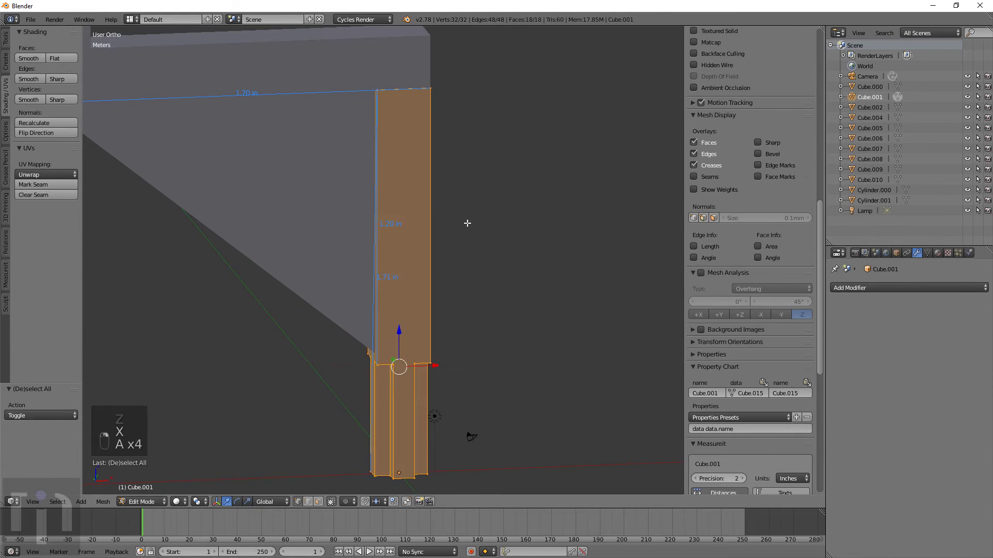
key("w")
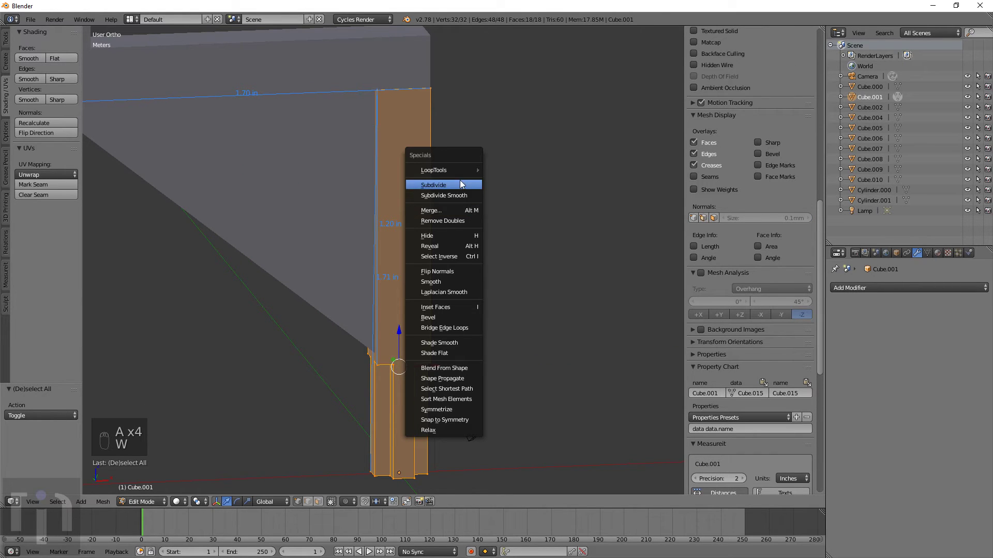
left_click(455, 222)
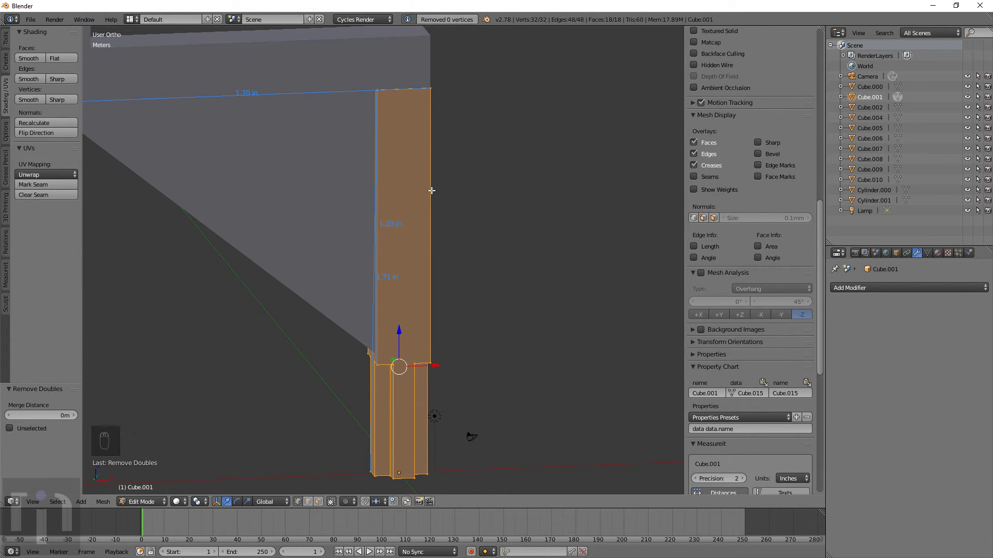
key("Tab")
Recalculate the normals of the whole vertical shaft mesh and return to Object Mode
left_click(6, 112)
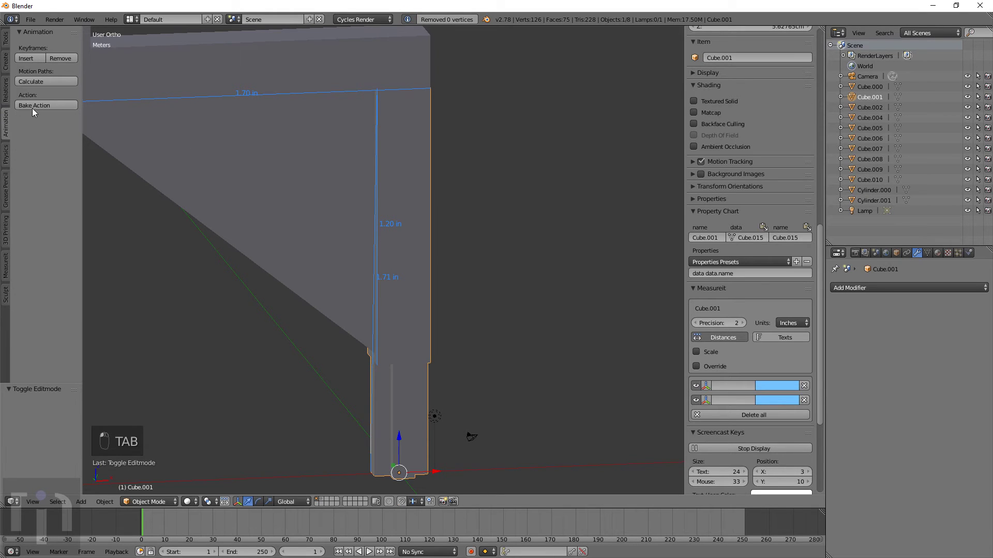
scroll(3, 86, "up", 3)
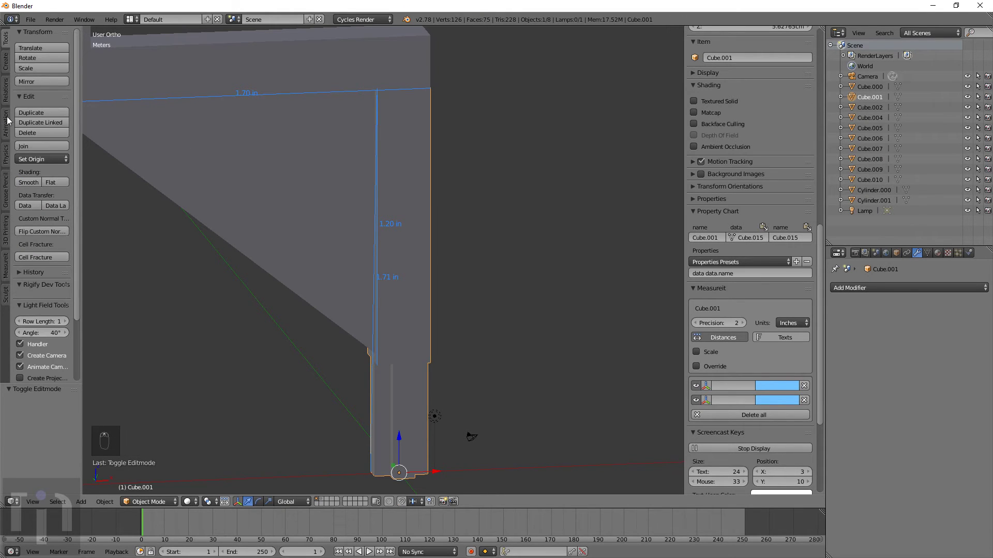
key("Tab")
left_click(6, 98)
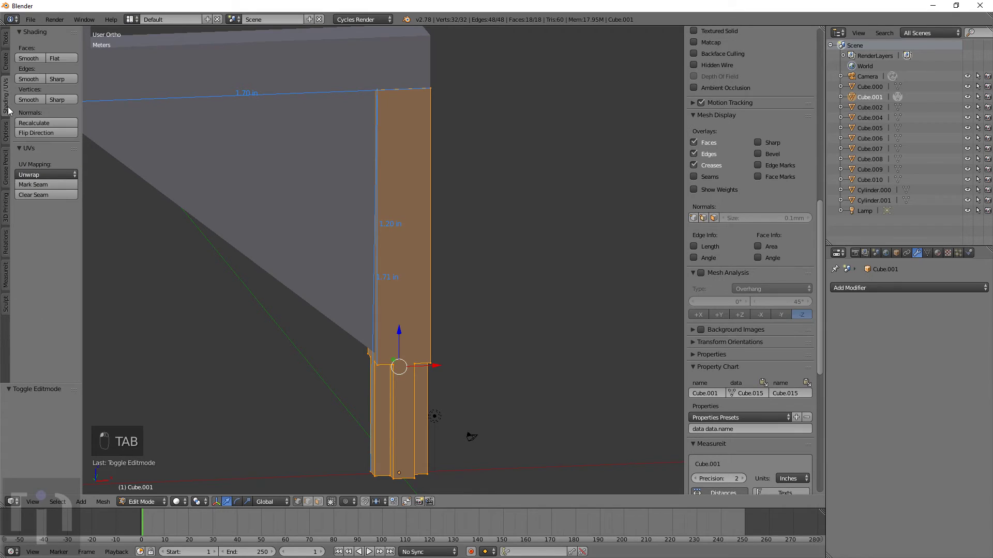
left_click(38, 124)
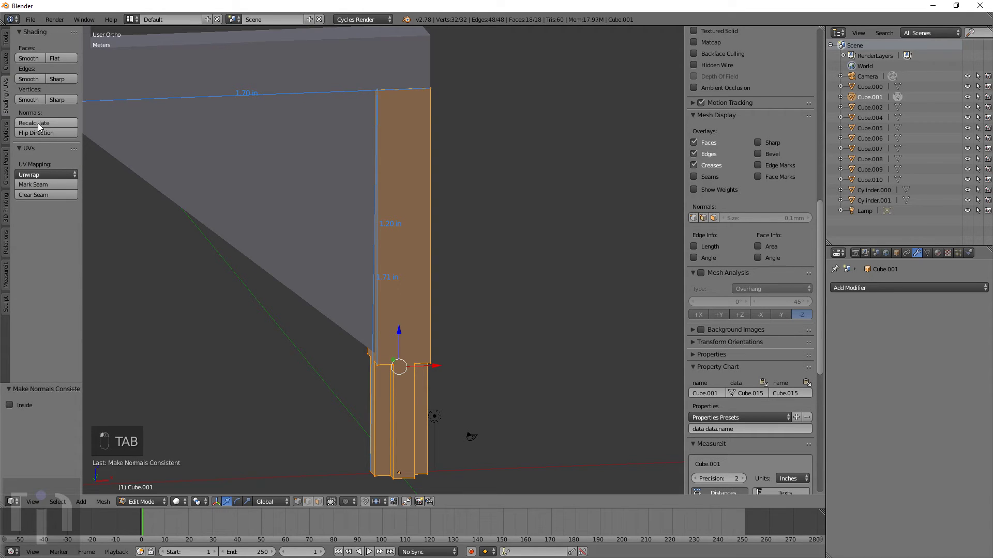
scroll(400, 184, "down", 4)
key("Tab")
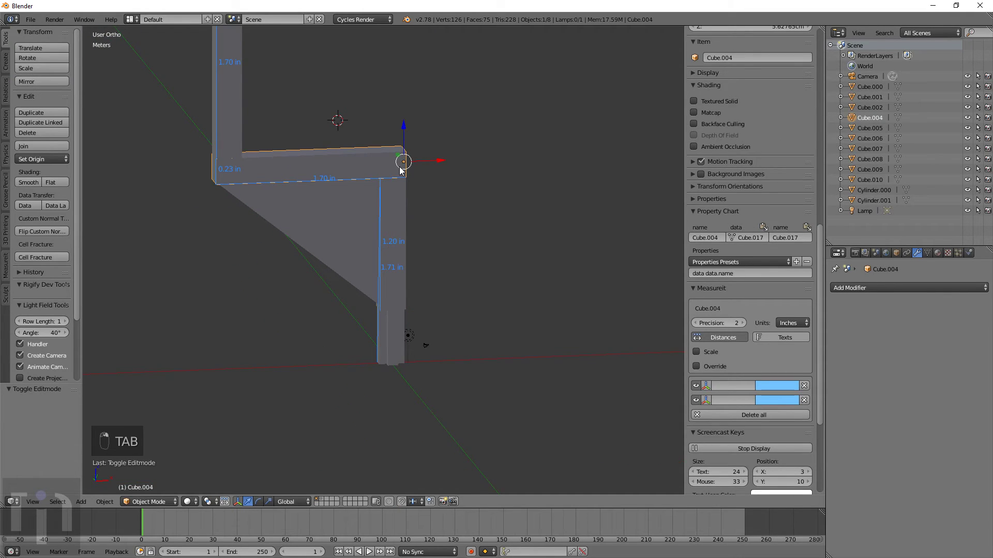
Examine the corner joint between the horizontal bar and the vertical shaft up close in front wireframe view
key("KP_1")
scroll(501, 100, "up", 8)
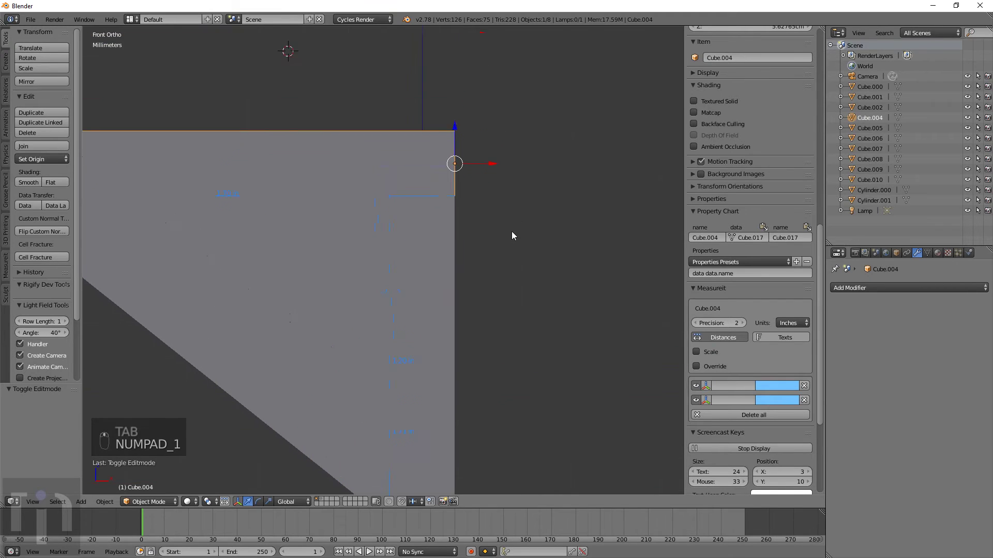
scroll(499, 222, "up", 6)
key("z")
middle_click_drag(551, 208, 222, 304, "shift")
scroll(368, 288, "up", 4)
middle_click_drag(514, 314, 412, 229, "shift")
scroll(412, 229, "up", 9)
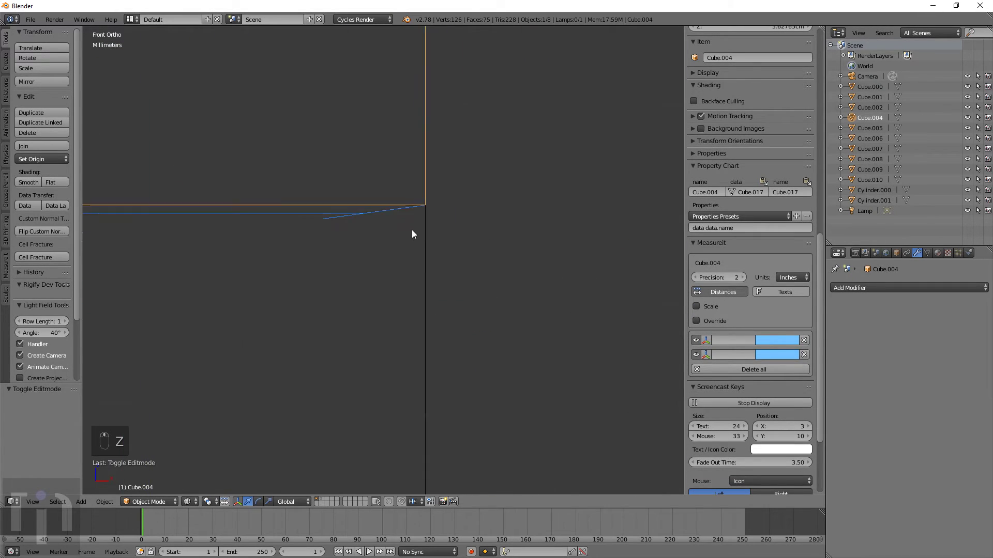
middle_click_drag(470, 144, 427, 268, "shift")
scroll(433, 259, "up", 11)
scroll(478, 207, "down", 4)
key("g")
key("x")
key("z")
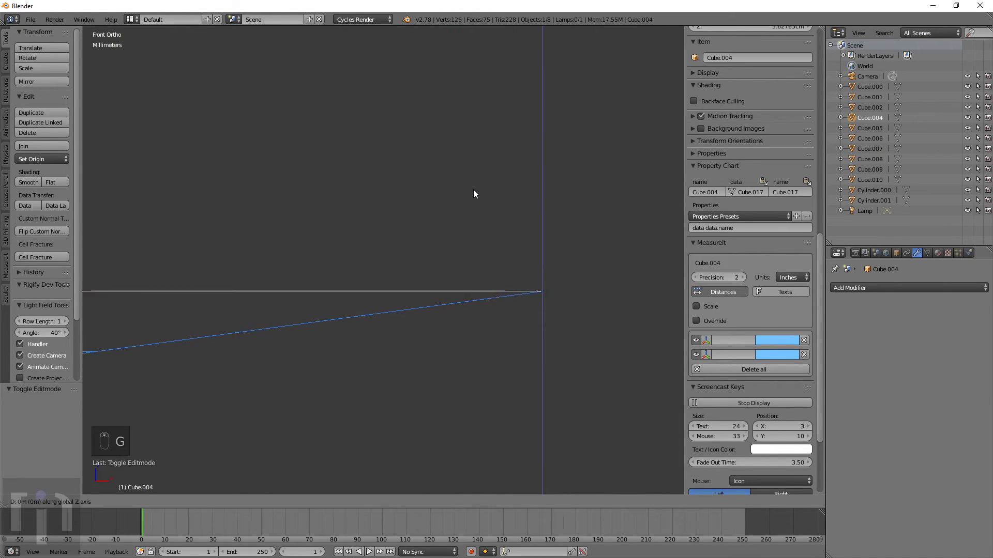
right_click(474, 189)
Nudge the horizontal bar very slightly at its joint with the top of the vertical shaft
middle_click_drag(579, 247, 492, 204, "shift")
scroll(493, 204, "up", 5)
key("g")
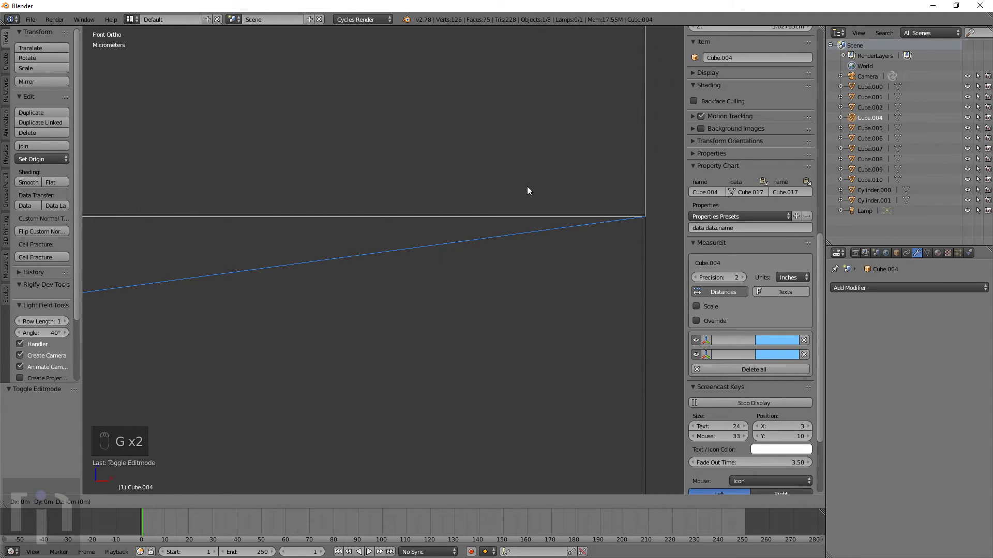
left_click(526, 186)
Nudge the upper vertical arm about 1.4 µm down along Z at its joint with the horizontal bar
scroll(513, 207, "down", 3)
scroll(235, 264, "down", 20)
scroll(204, 266, "down", 1)
middle_click_drag(204, 266, 538, 279, "shift")
scroll(457, 169, "up", 5)
middle_click_drag(457, 169, 377, 254, "shift")
scroll(435, 234, "up", 6)
right_click(493, 207)
middle_click_drag(263, 241, 448, 228, "shift")
scroll(382, 216, "up", 12)
middle_click_drag(193, 243, 573, 273, "shift")
scroll(523, 236, "up", 5)
key("g")
key("z")
left_click(526, 238)
Nudge the handle cylinder at the upper arm by about -11.5 µm in X and 3.7 µm in Z
scroll(525, 243, "down", 8)
scroll(522, 246, "down", 6)
middle_click_drag(435, 97, 392, 310, "shift")
scroll(401, 274, "up", 10)
right_click(365, 227)
scroll(412, 218, "up", 6)
key("g")
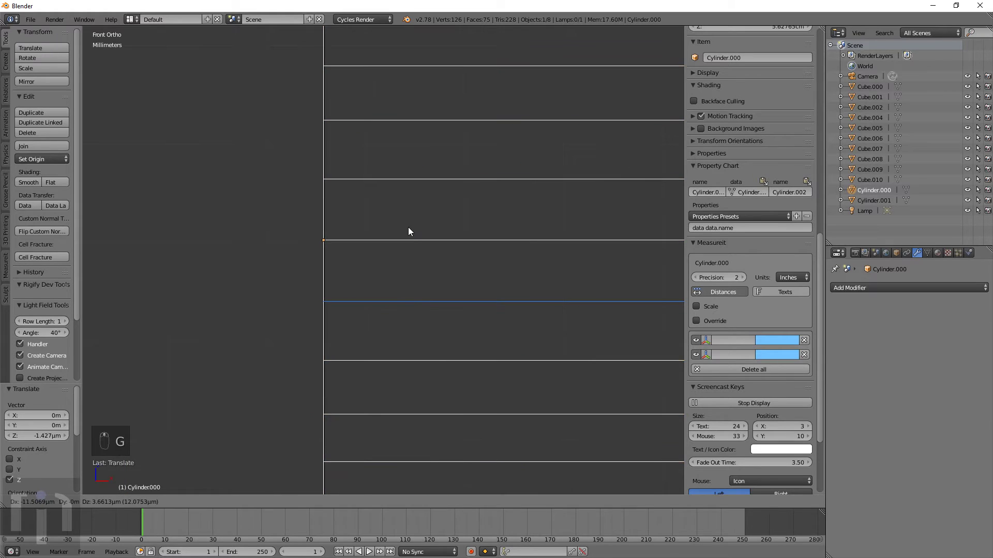
left_click(409, 228)
scroll(408, 228, "down", 14)
scroll(413, 274, "down", 4)
Remove doubles from the triangular brace's whole mesh and recalculate its normals, then return to Object Mode
scroll(421, 284, "up", 6)
middle_click_drag(466, 330, 440, 307, "shift")
right_click(361, 362)
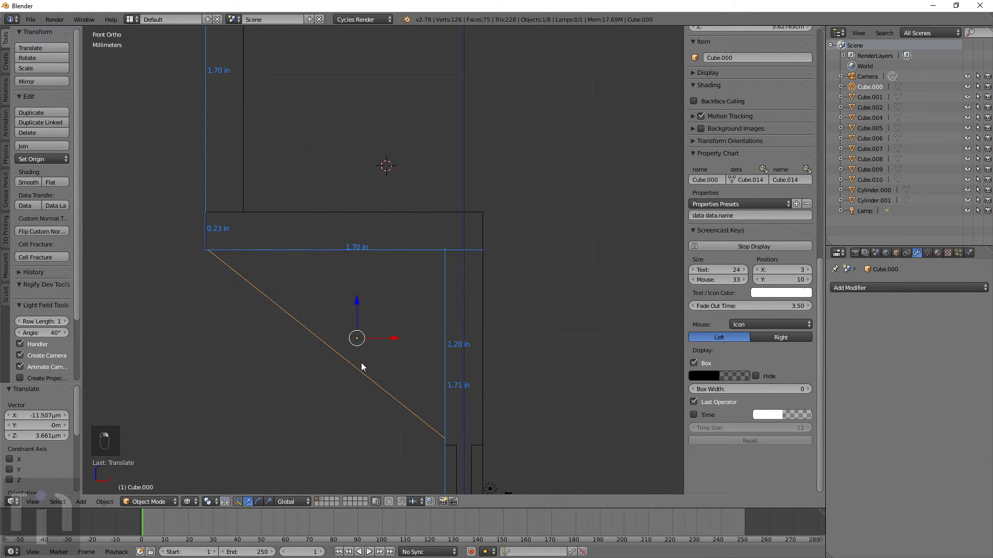
key("Tab")
key("a")
key("a")
key("a")
key("a")
key("w")
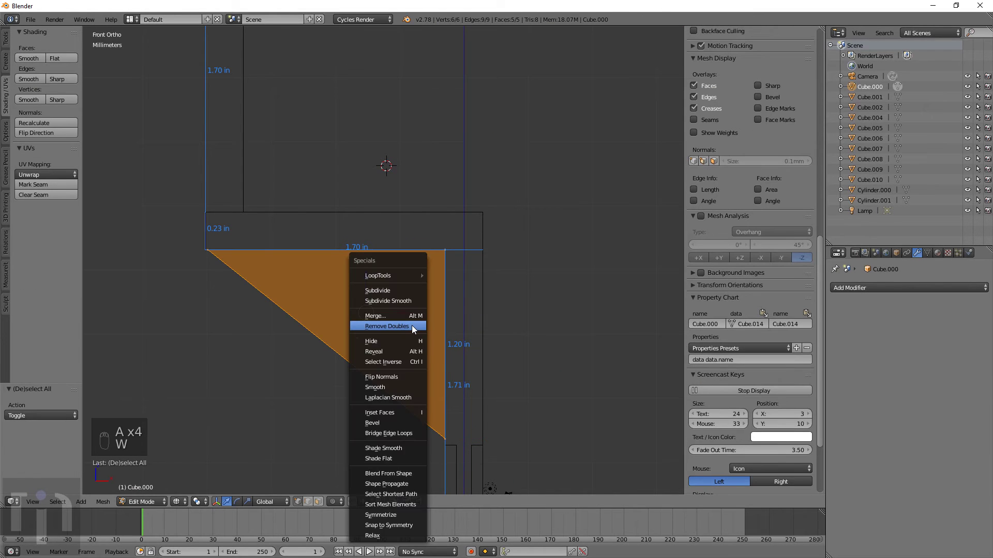
left_click(412, 325)
left_click(37, 124)
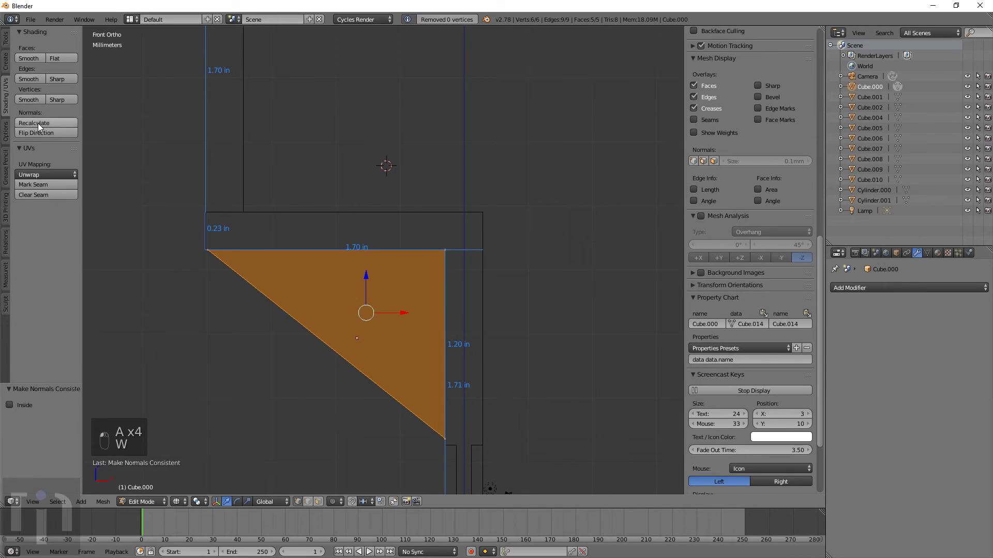
key("Tab")
Add a Boolean modifier to the lower vertical shaft and set its operation to Union
mouse_move(436, 278)
middle_mouse_down()
mouse_move(479, 279)
mouse_move(437, 278)
middle_mouse_up()
right_click(482, 290)
middle_click_drag(532, 345, 485, 225, "shift")
scroll(736, 165, "up", 15)
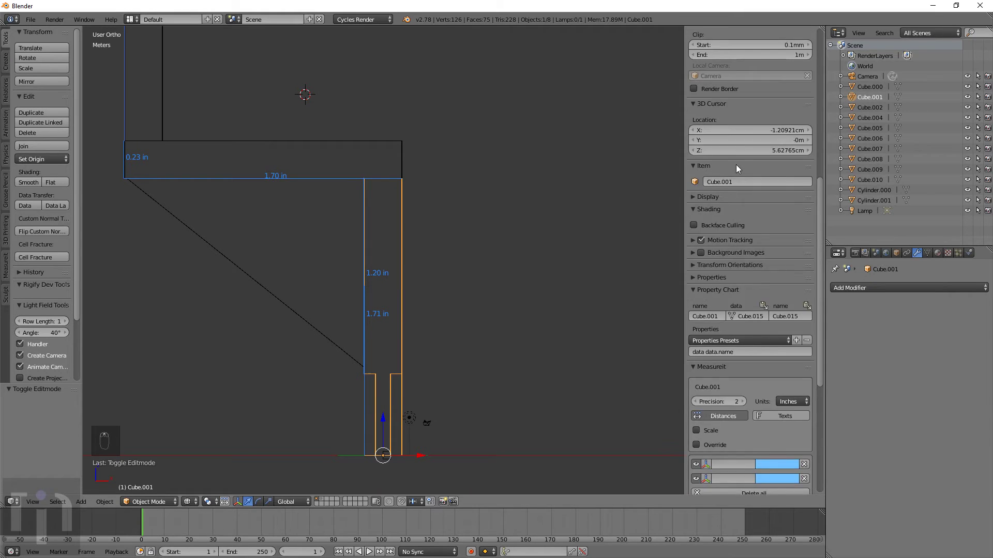
left_click(865, 290)
left_click(794, 328)
left_click(881, 345)
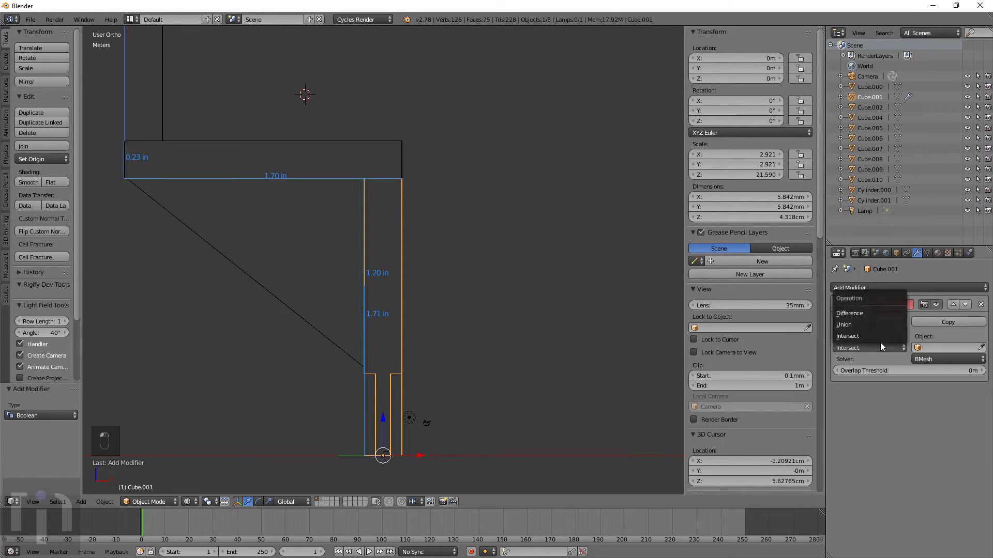
left_click(844, 324)
Set the triangular brace, Cube.000, as the object of the lower shaft's Boolean Union modifier and apply the modifier
left_click(949, 347)
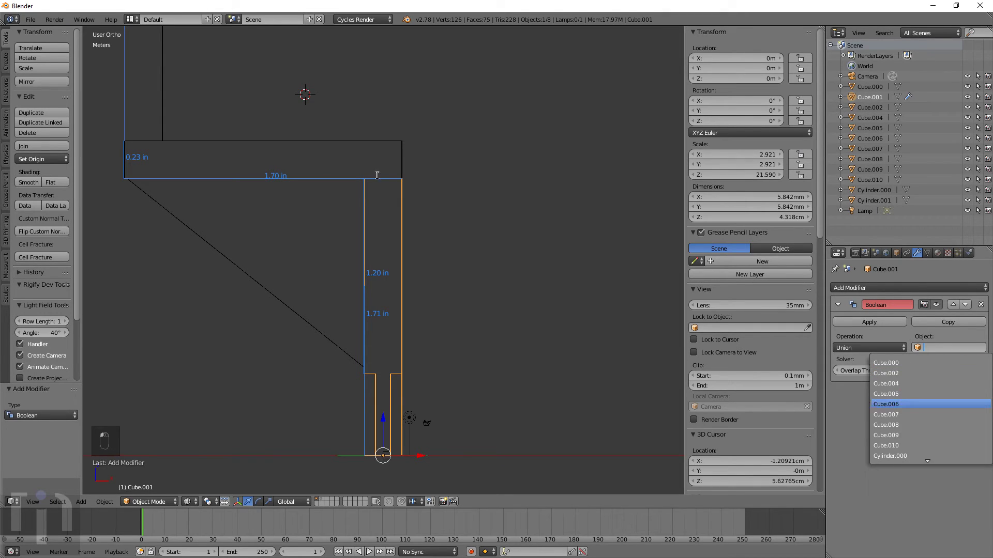
right_click(334, 145)
right_click(284, 307)
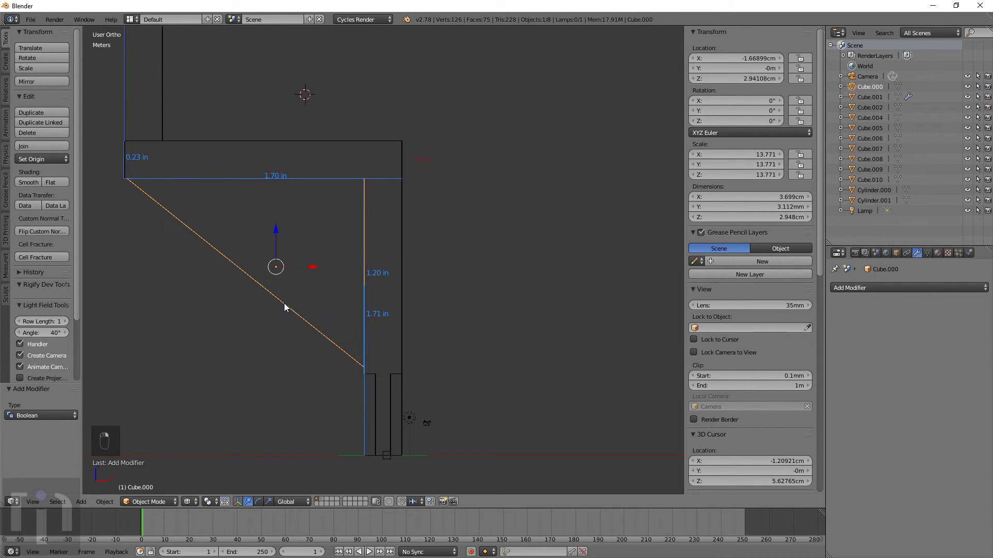
right_click(395, 229)
left_click(950, 347)
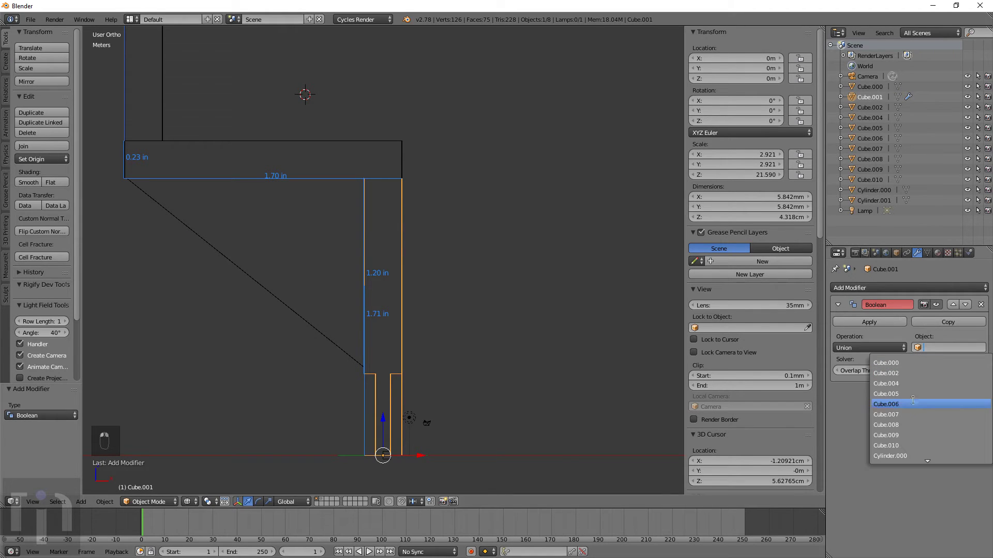
left_click(900, 362)
middle_click_drag(532, 273, 569, 244)
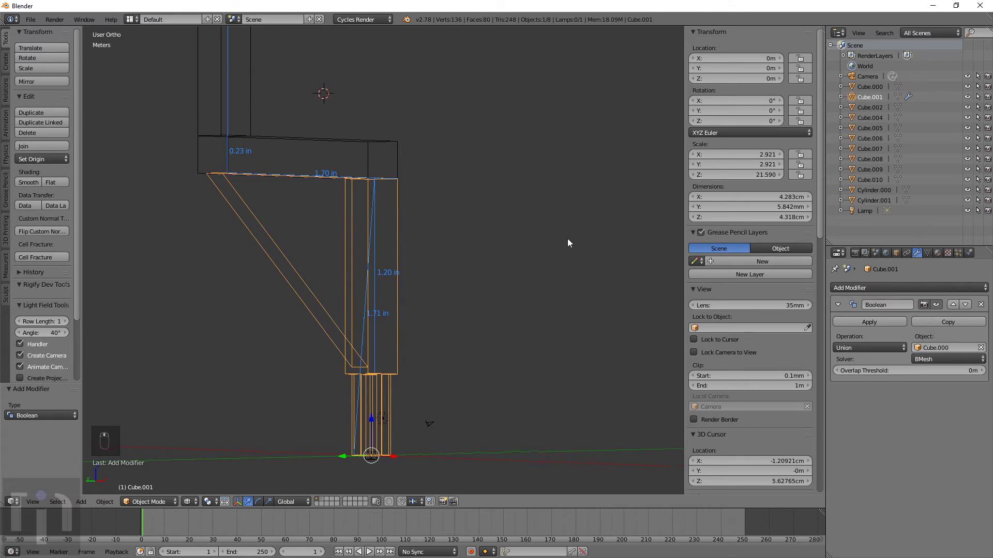
left_click(869, 322)
Delete the separate triangular brace left over after the union, checking the joined part in shaded view
key("z")
middle_click_drag(478, 266, 437, 282)
right_click(320, 266)
key("x")
left_click(326, 274)
key("z")
middle_click_drag(411, 266, 386, 280)
scroll(395, 242, "down", 3)
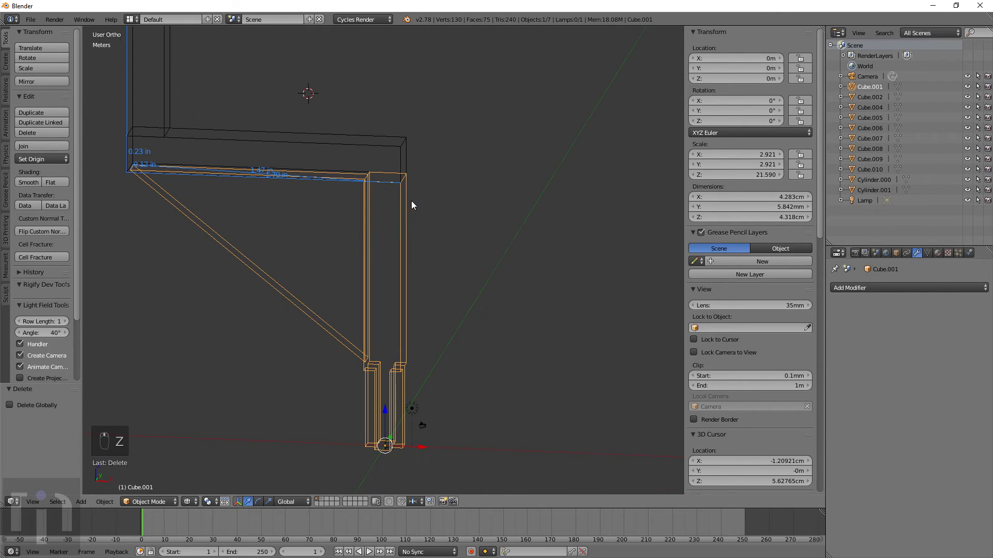
Unite the horizontal bar, Cube.004, with the shaft and brace using a Boolean Union modifier, and apply it
left_click(879, 288)
left_click(778, 335)
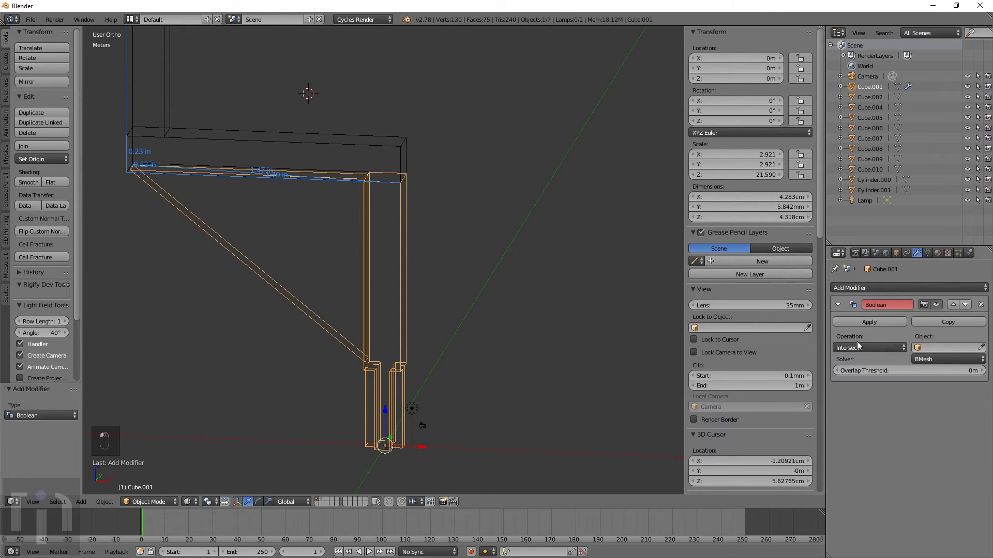
left_click(863, 348)
left_click(850, 324)
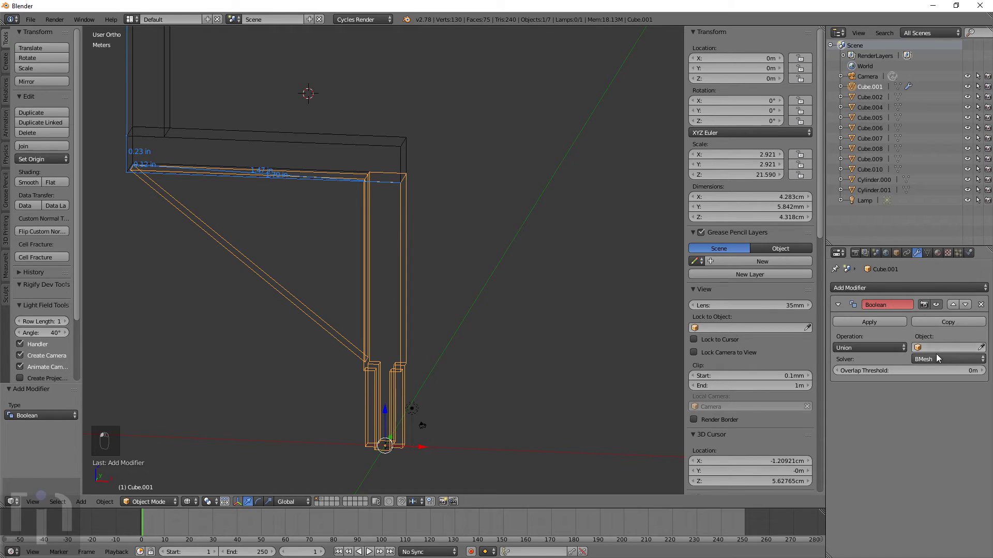
right_click(399, 154)
right_click(406, 233)
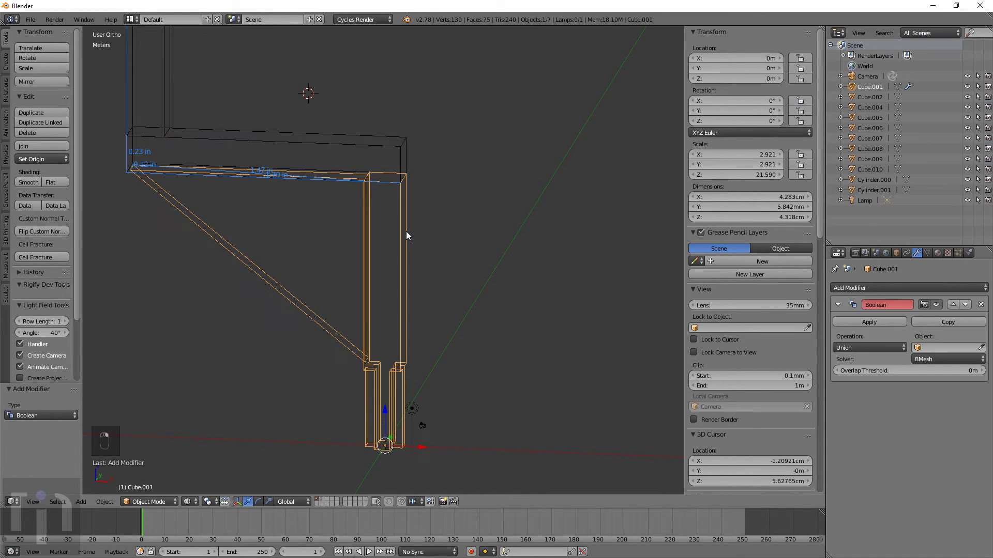
left_click(949, 347)
left_click(898, 373)
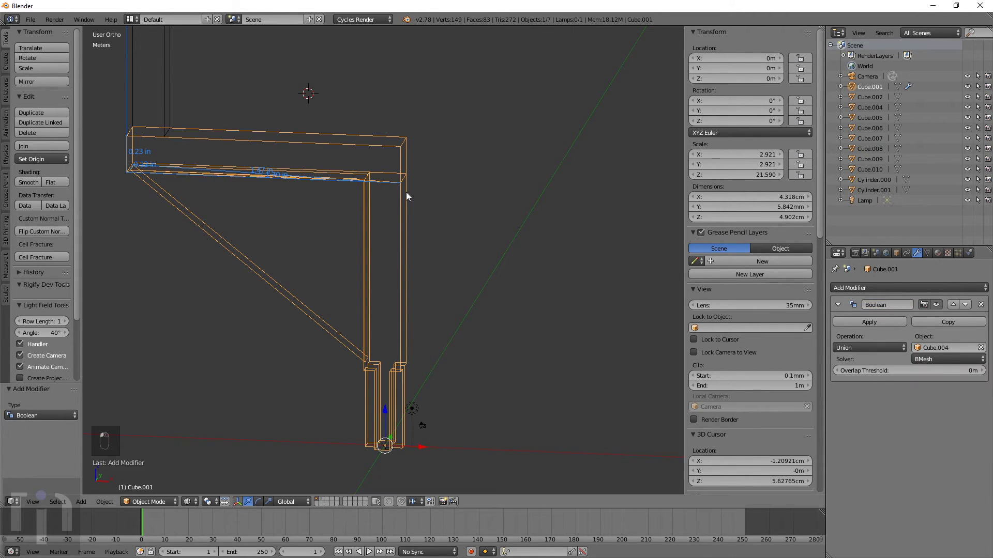
left_click(869, 322)
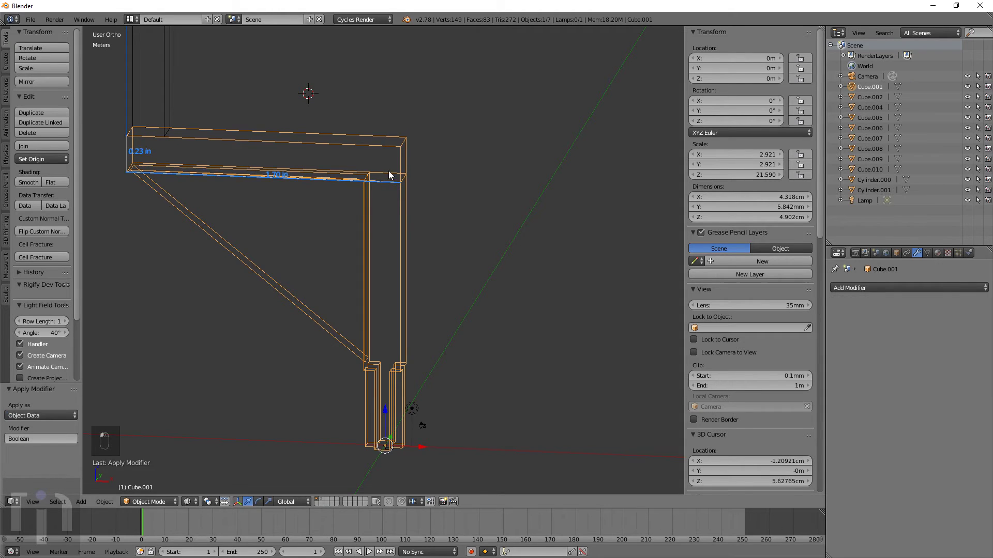
Delete the separate horizontal bar left over after the union and inspect the corner joint in shaded view
right_click(396, 149)
key("x")
left_click(393, 178)
key("z")
middle_click_drag(370, 223, 490, 271)
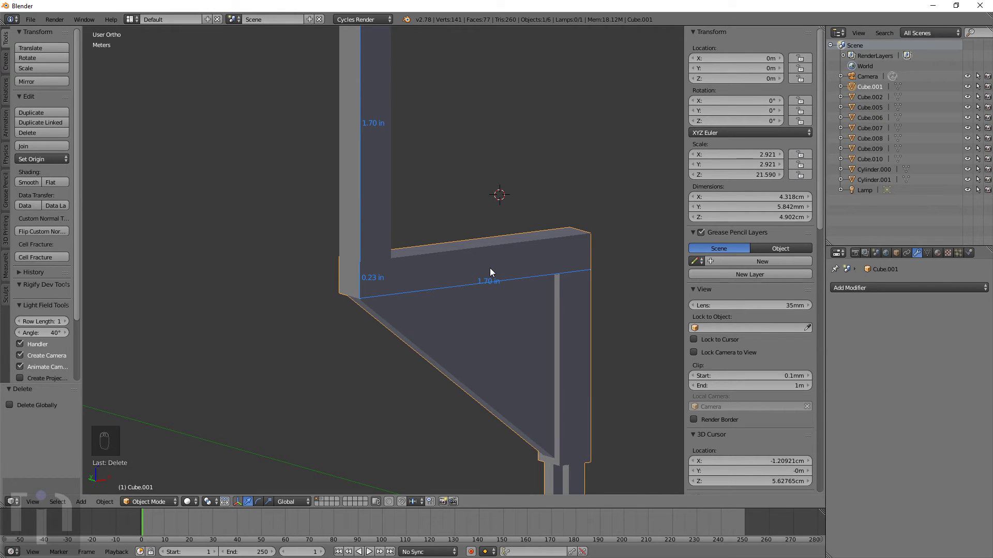
middle_click_drag(437, 247, 495, 234)
scroll(494, 235, "up", 4)
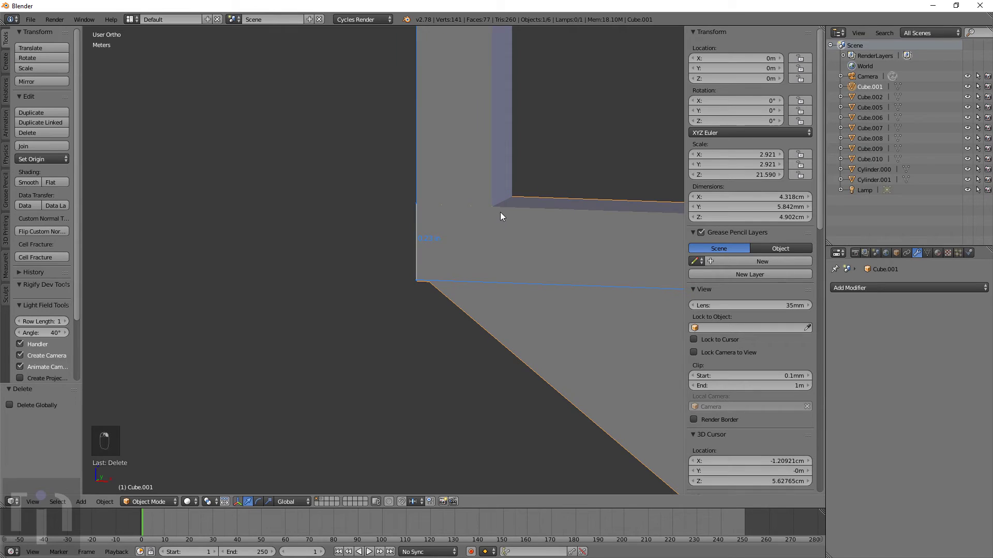
Add a Boolean modifier to the united lower crank part, working in front wireframe view
key("KP_3")
key("KP_1")
key("z")
middle_click_drag(579, 149, 439, 277, "shift")
scroll(439, 277, "down", 3)
right_click(409, 238)
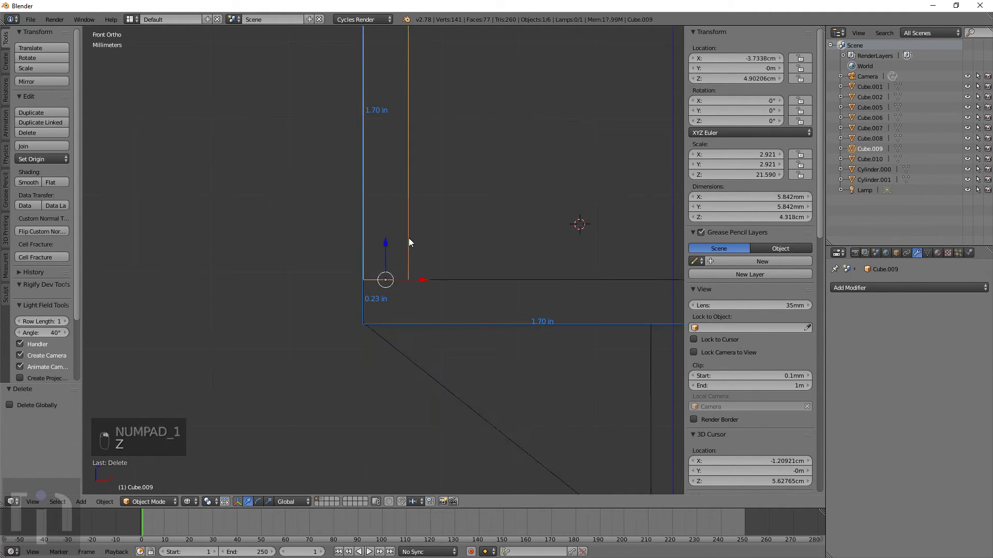
right_click(449, 280)
left_click(857, 288)
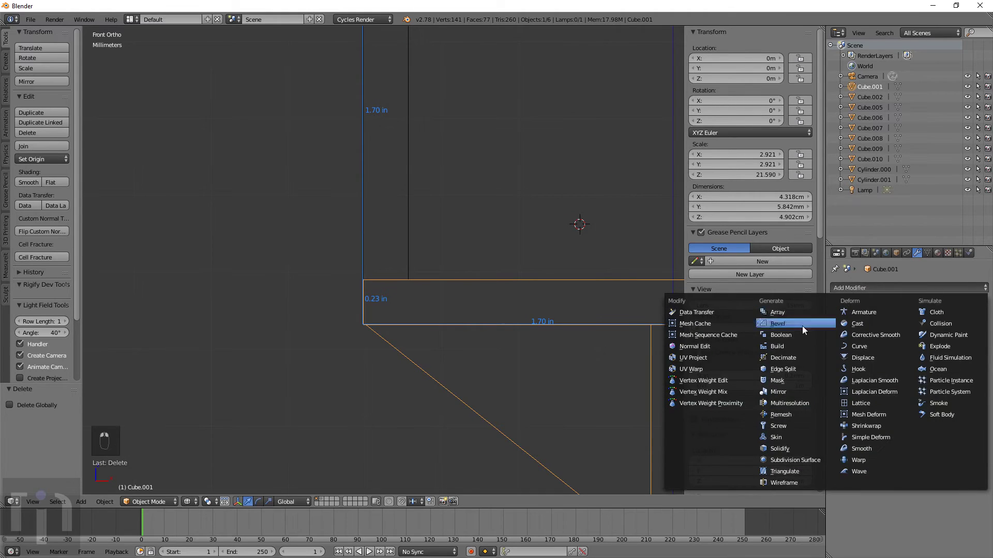
left_click(796, 334)
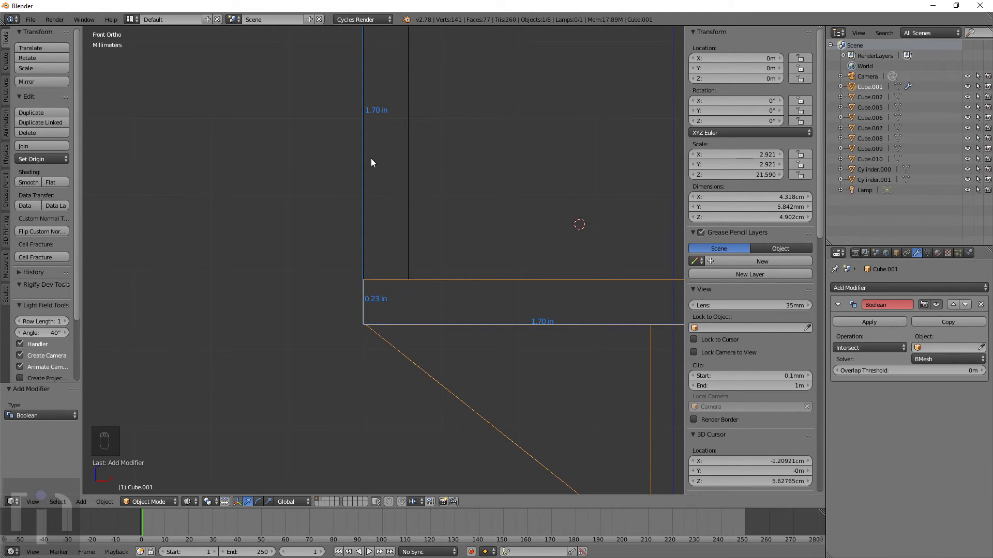
Set the upper vertical arm, Cube.009, as the Boolean modifier's object
left_click(930, 347)
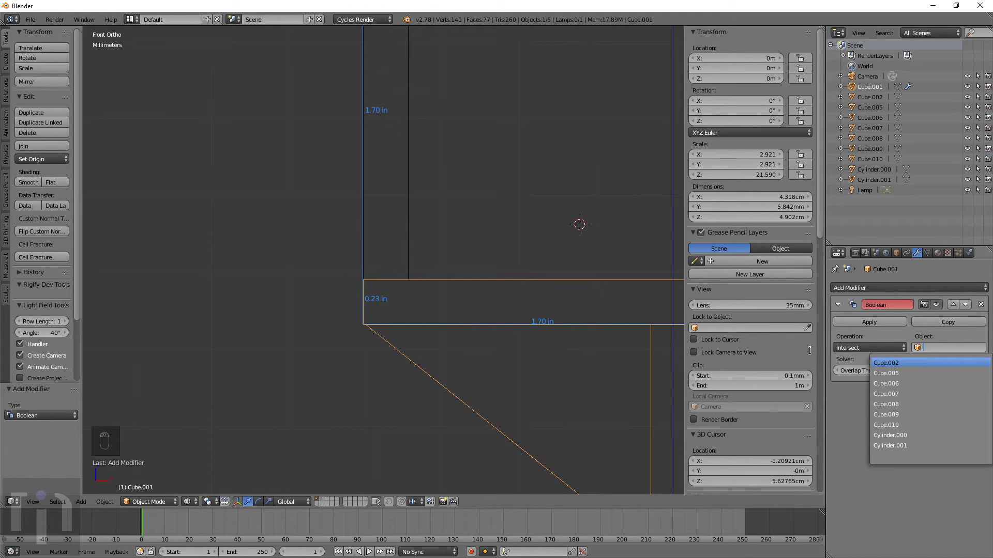
key("Down")
key("Down")
key("Return")
right_click(408, 233)
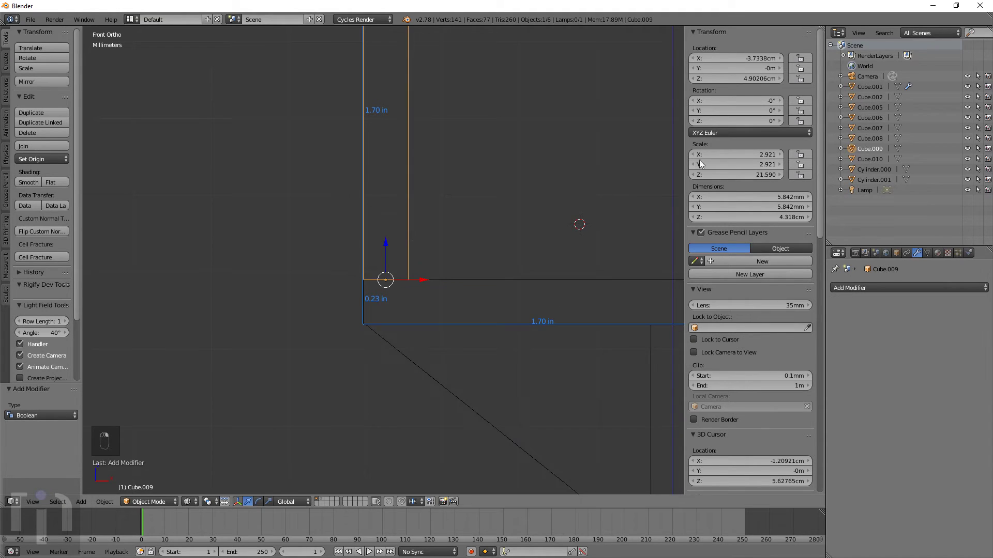
right_click(477, 277)
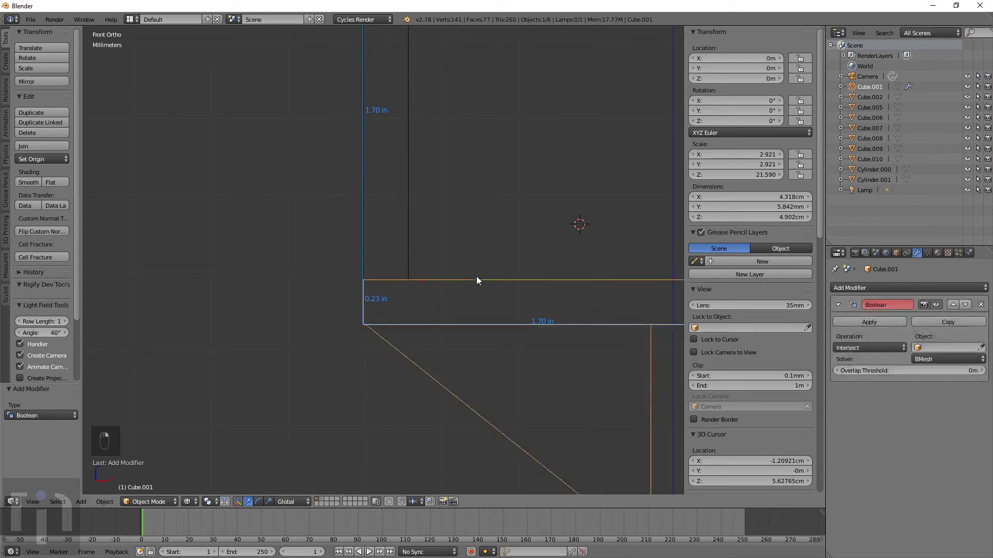
left_click(952, 349)
key("Down")
key("Down")
key("Down")
key("Down")
key("Down")
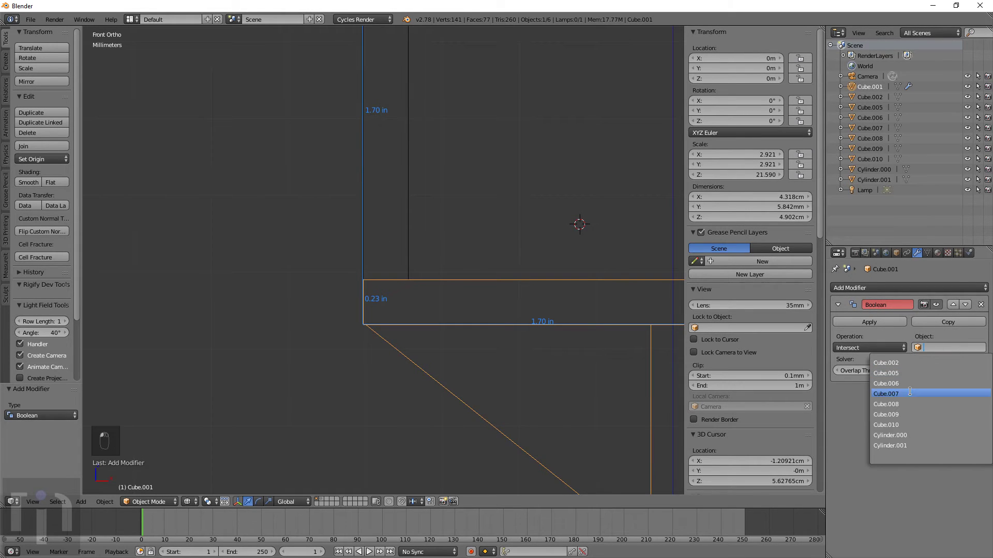
key("Return")
Change the Boolean operation with the upper arm to Union and apply the modifier
scroll(450, 220, "down", 4)
scroll(572, 304, "up", 5)
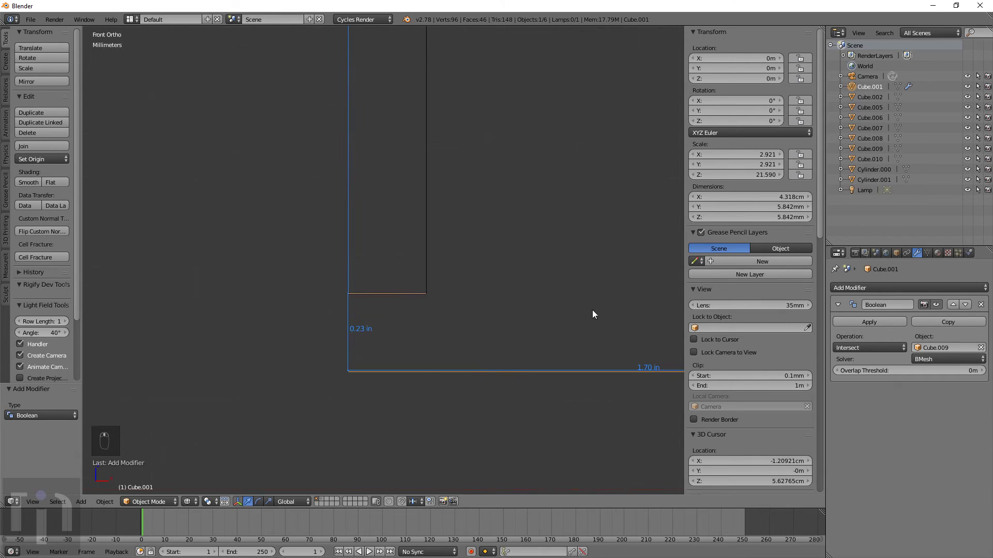
left_click(852, 348)
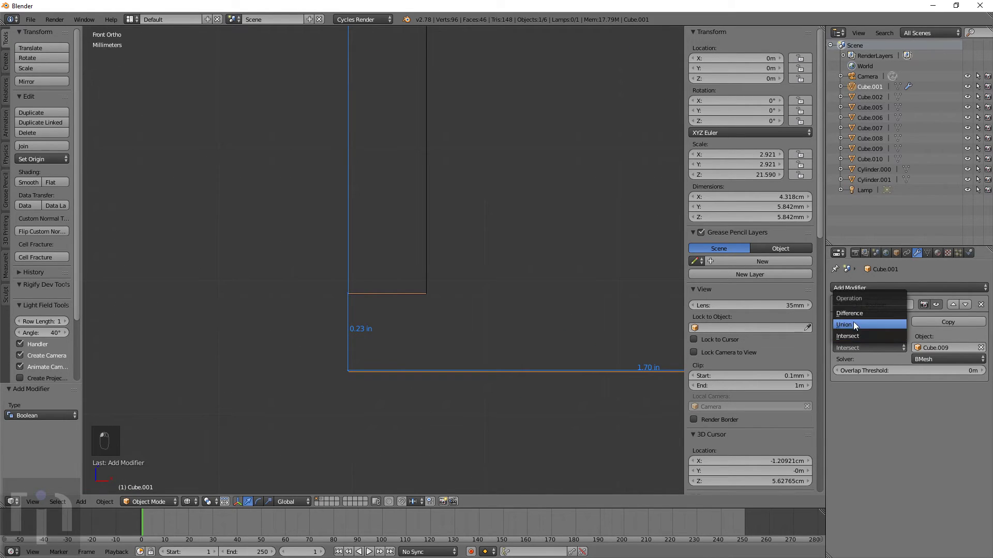
left_click(848, 324)
scroll(412, 300, "down", 4)
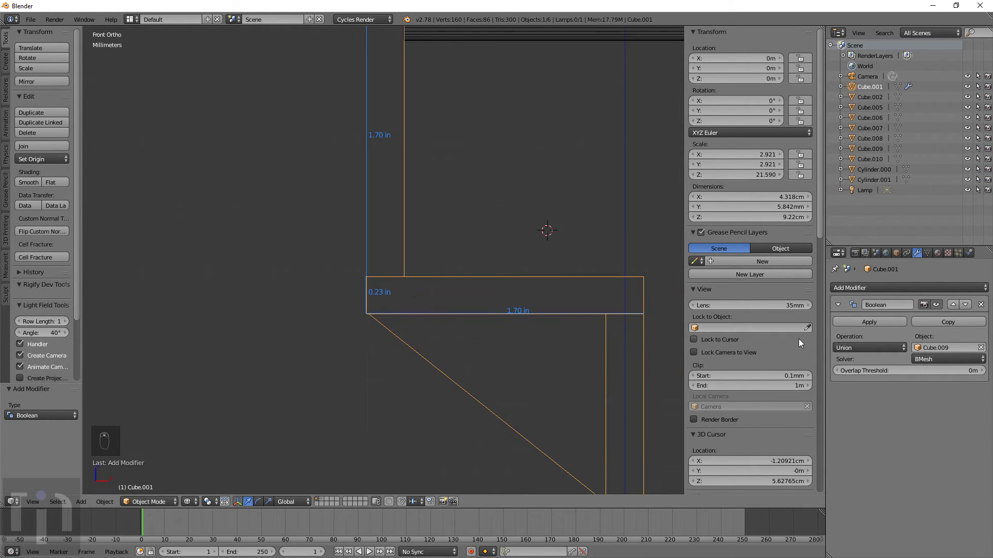
left_click(872, 323)
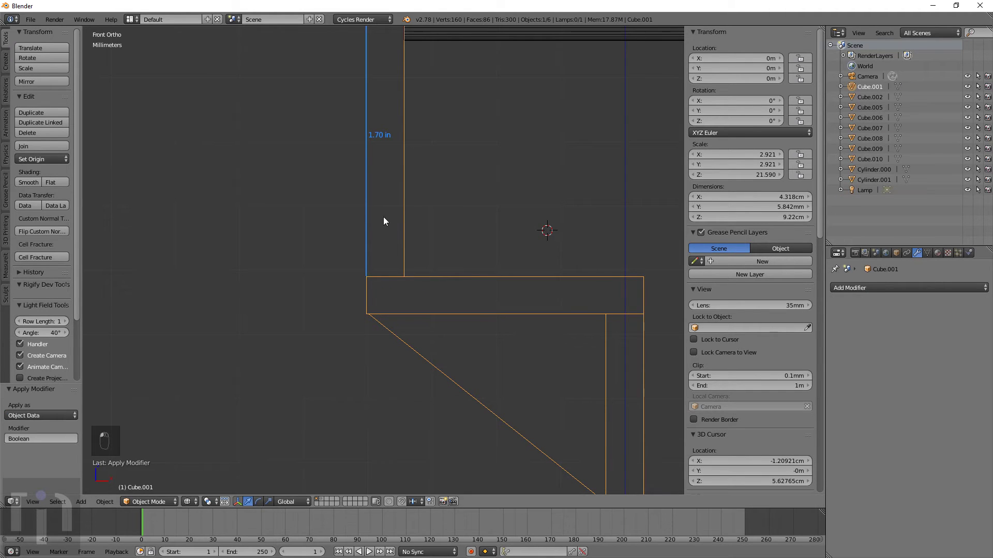
Delete the separate upper vertical arm left over after the union
right_click(399, 219)
key("x")
left_click(398, 219)
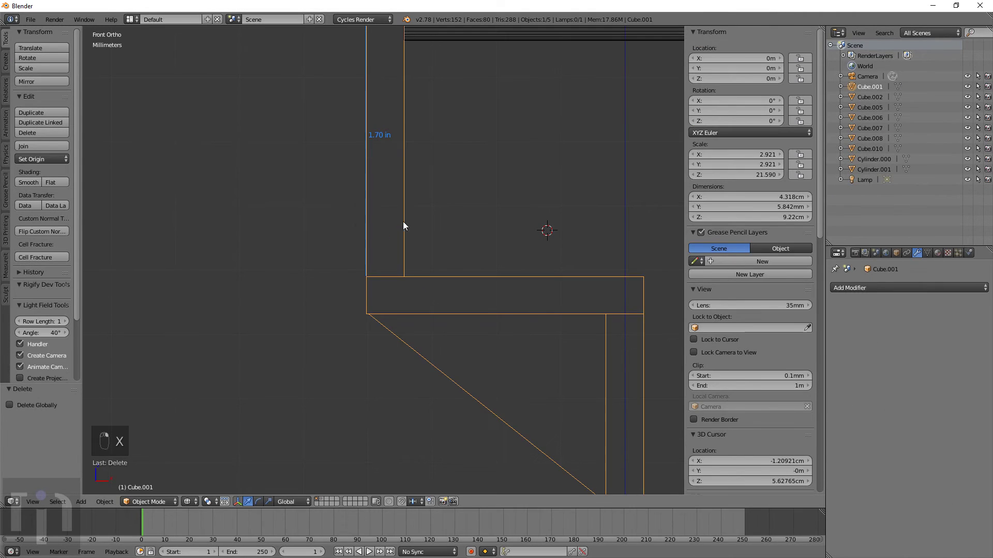
Unite the handle cylinder, Cylinder.000, with the crank using a Boolean Union modifier, and apply it
scroll(453, 258, "down", 4)
middle_click_drag(459, 266, 412, 290)
scroll(378, 228, "up", 6)
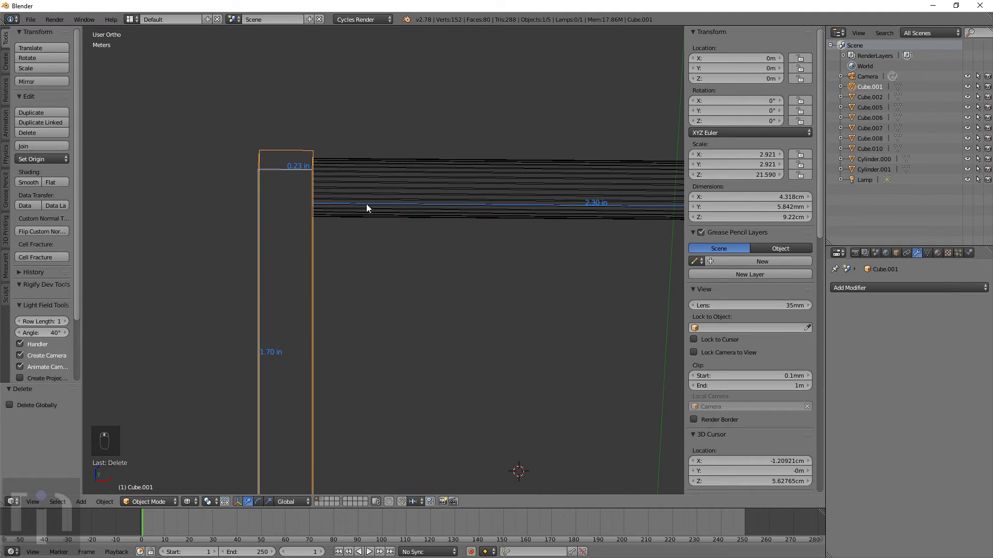
middle_click_drag(367, 205, 385, 247, "shift")
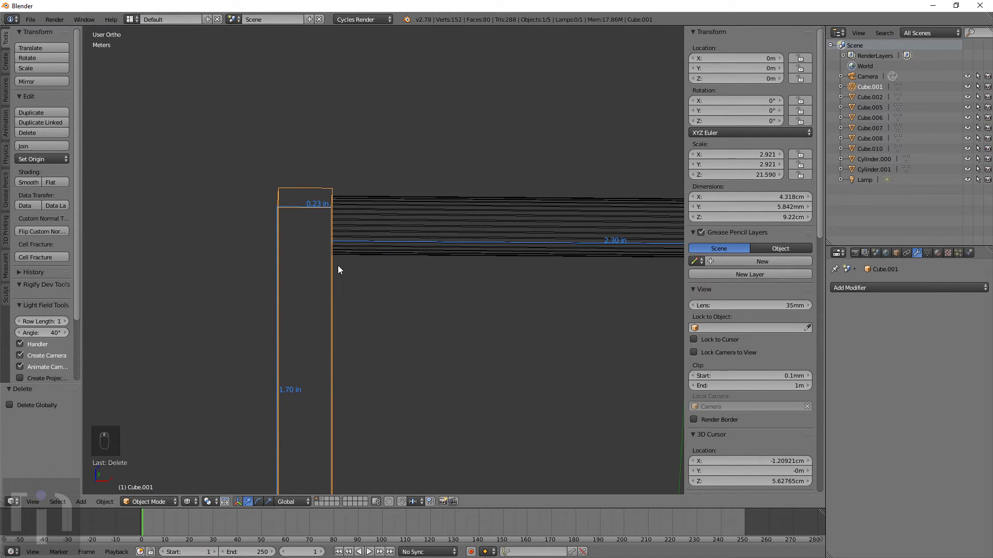
right_click(598, 211)
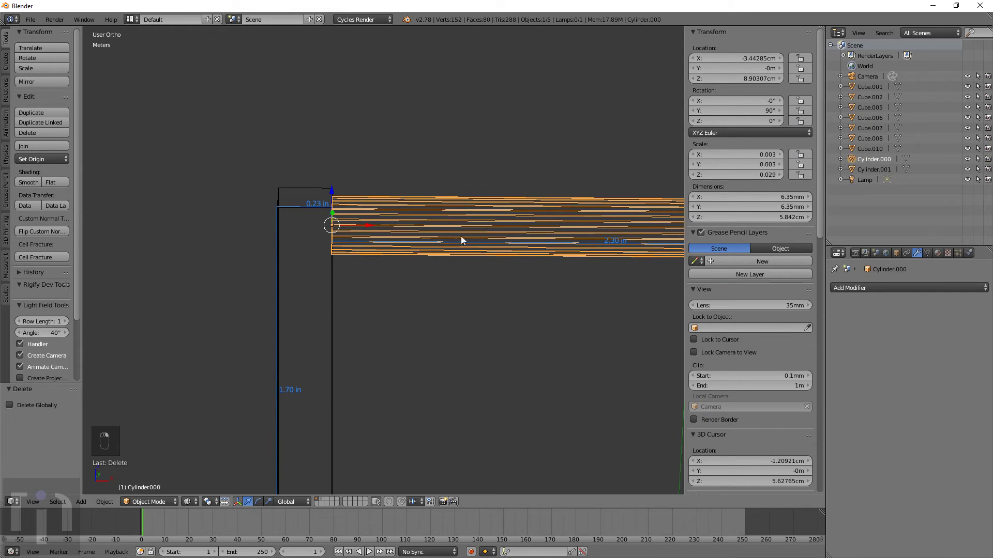
right_click(332, 296)
left_click(889, 289)
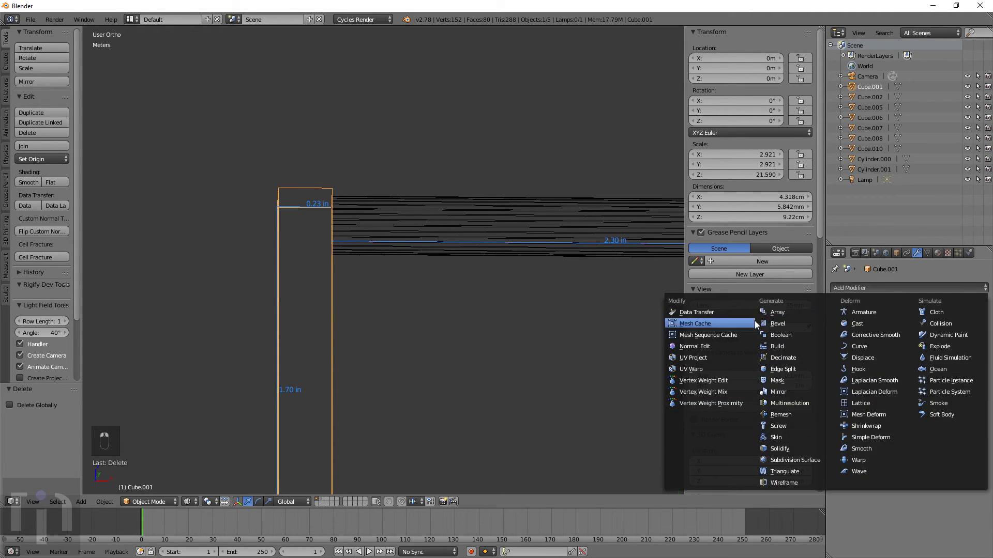
left_click(781, 335)
left_click(861, 348)
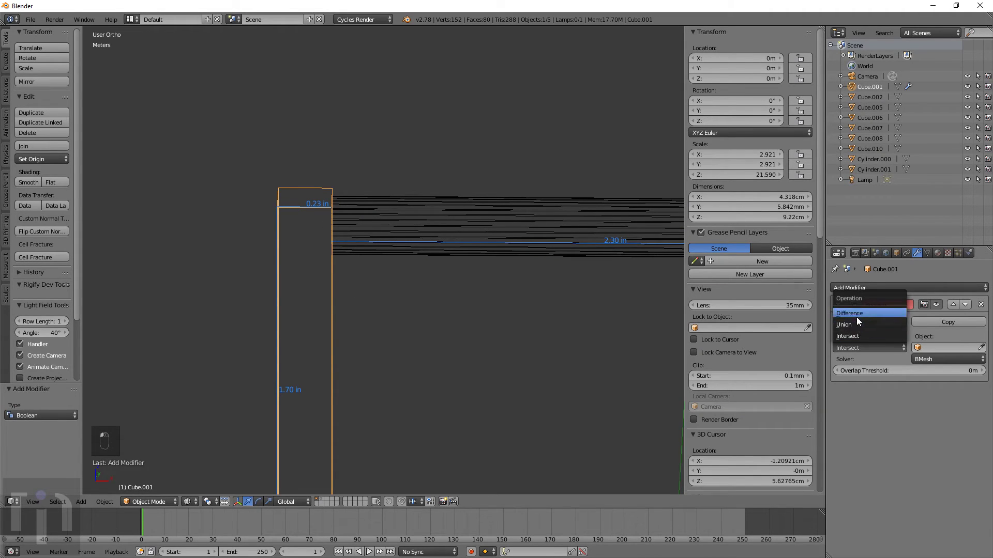
left_click(857, 323)
left_click(947, 347)
left_click(902, 424)
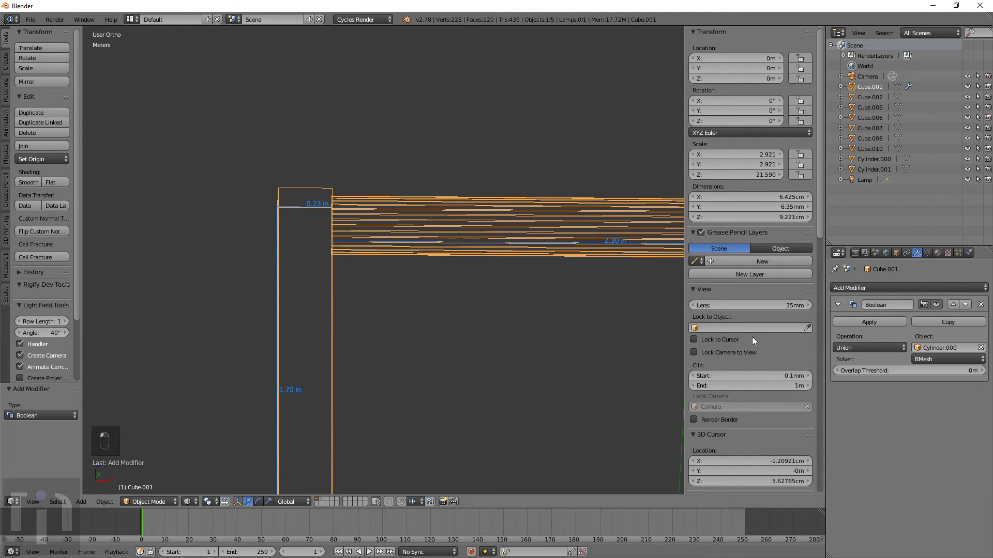
left_click(859, 321)
Delete the separate handle cylinder left over after the union
right_click(441, 243)
key("x")
left_click(439, 240)
scroll(439, 240, "down", 3)
Enter Edit Mode on the united crank, select the whole mesh and remove its doubles
right_click(432, 250)
scroll(440, 250, "down", 3)
scroll(440, 252, "up", 3)
key("Tab")
scroll(440, 252, "down", 3)
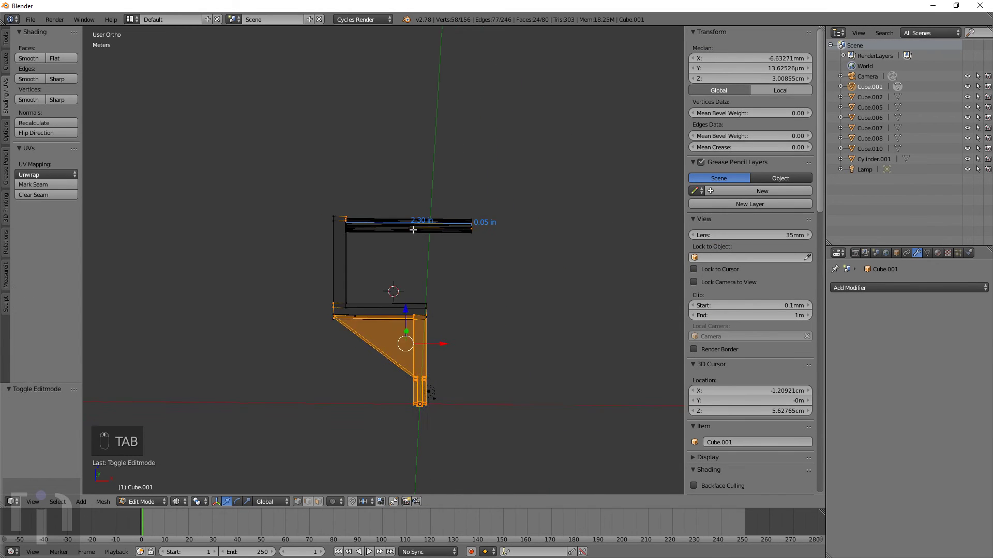
key("a")
key("a")
key("a")
key("a")
key("w")
left_click(412, 230)
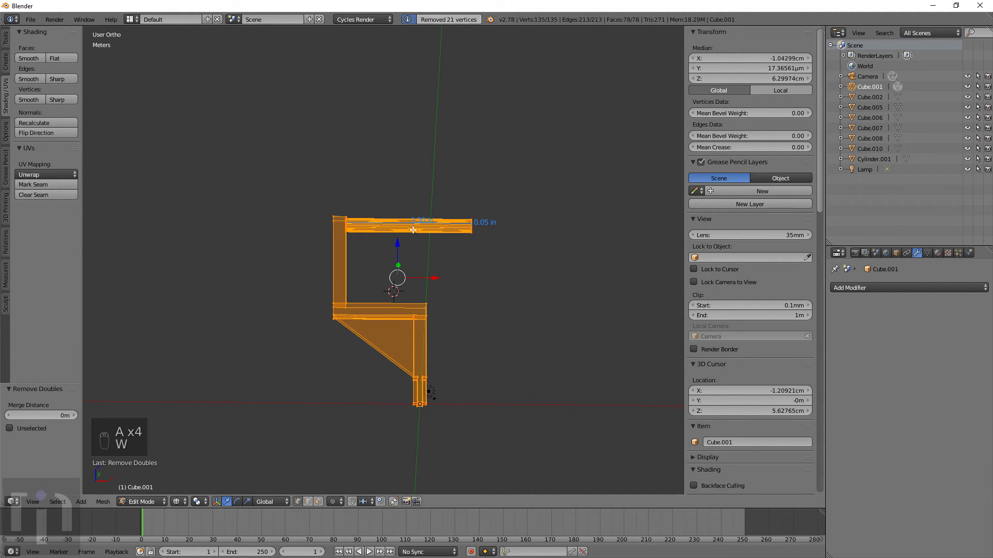
Clear the crank's mesh selection and select its non-manifold geometry to check the union
scroll(412, 230, "up", 3)
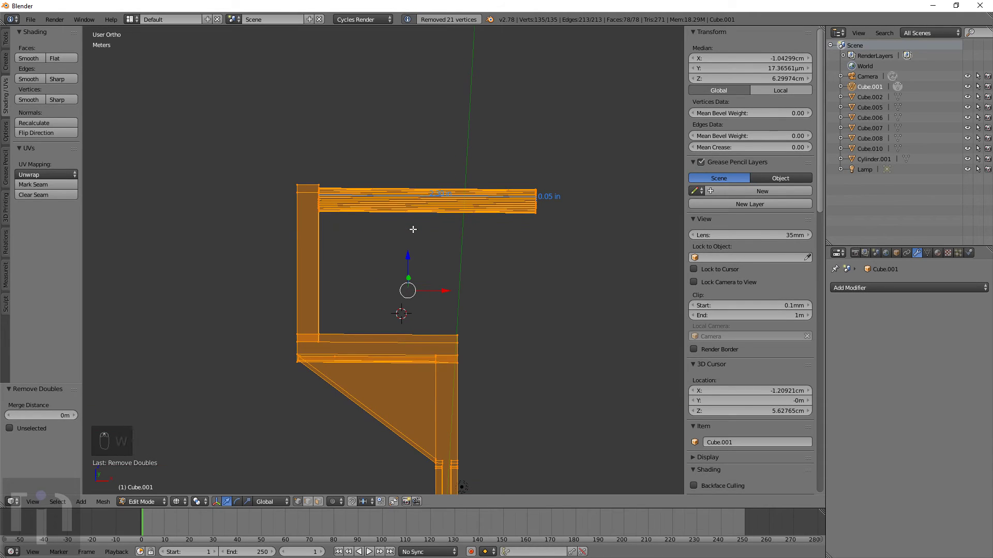
key("Tab")
mouse_move(413, 228)
middle_mouse_down()
mouse_move(394, 245)
mouse_move(389, 237)
mouse_move(422, 239)
middle_mouse_up()
key("Tab")
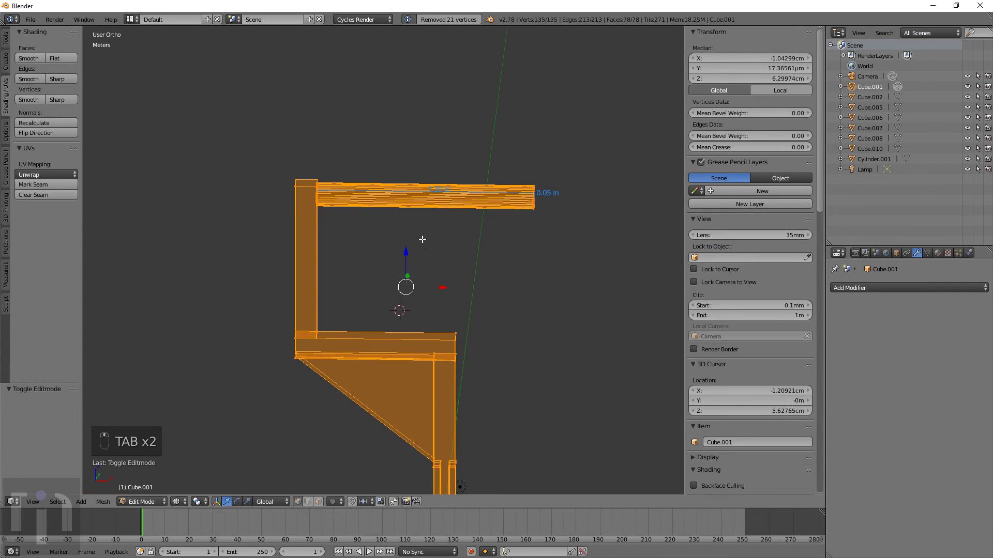
key("a")
key("a")
key("a")
key("ctrl+alt+shift+m")
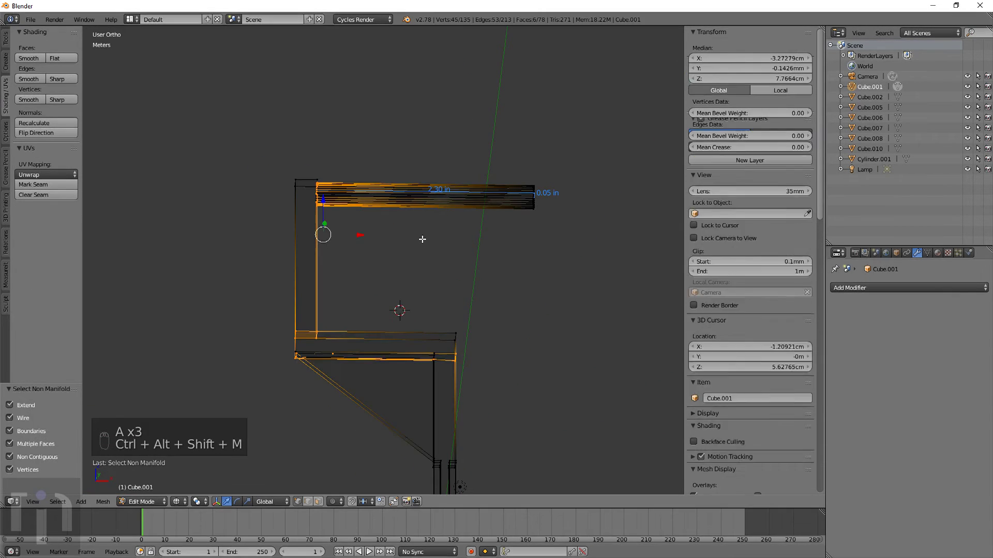
Leave Edit Mode and undo the non-manifold check, doubles removal, cylinder deletion and handle union
middle_click_drag(390, 270, 430, 343)
key("Tab")
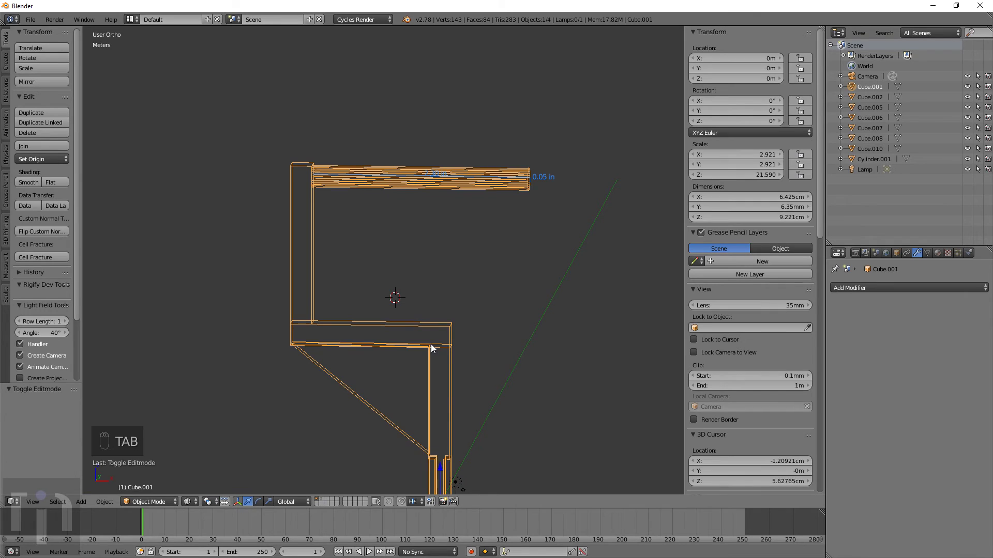
key("ctrl+z")
key("ctrl+z")
key("ctrl+z")
key("ctrl+z")
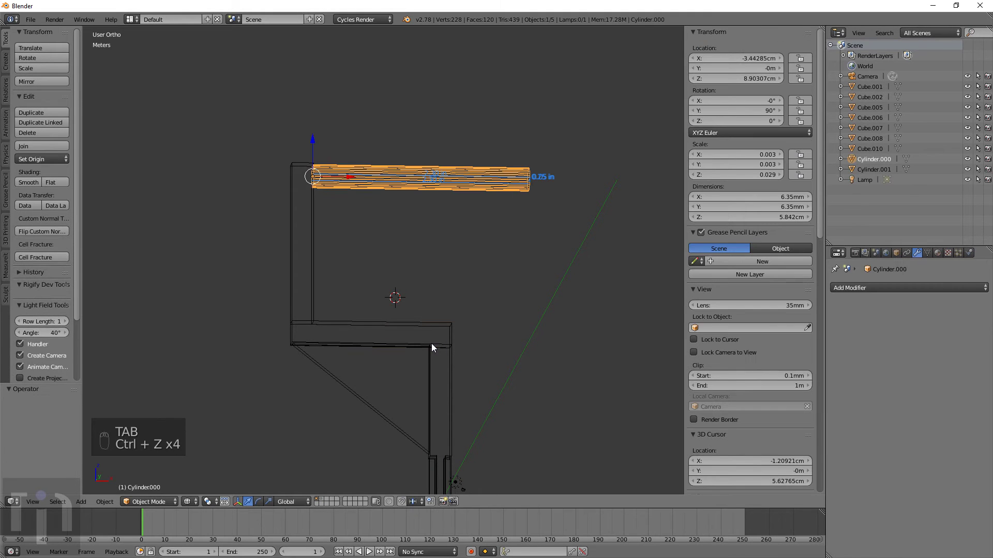
key("ctrl+z")
key("ctrl+z")
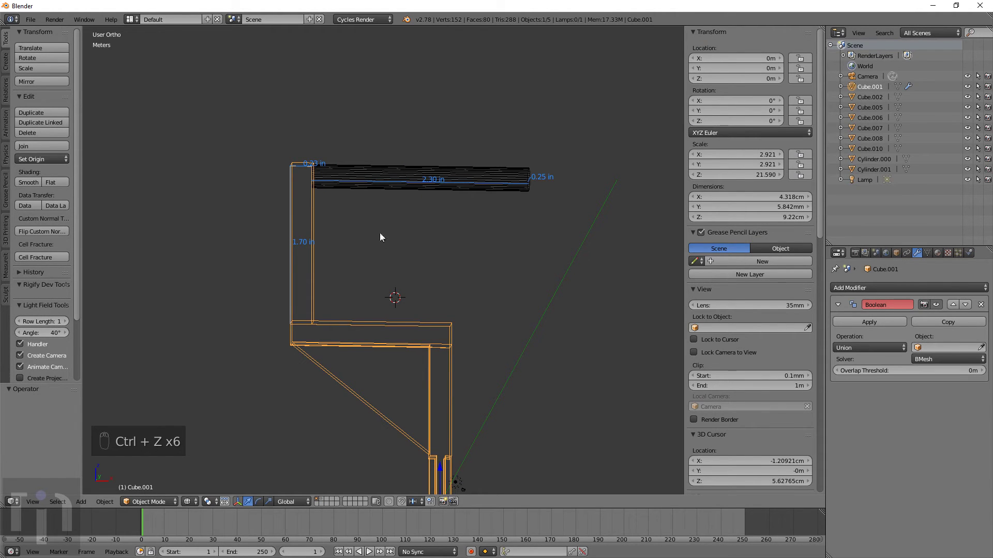
In front view, move the handle cylinder about -3.65 µm along X so its end slightly overlaps the crank arm
scroll(383, 253, "up", 6)
right_click(390, 271)
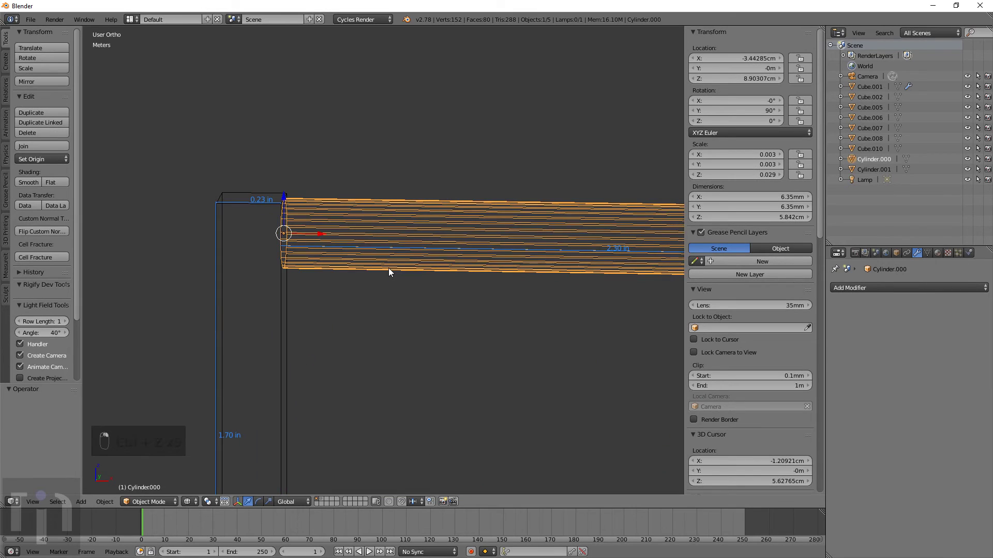
key("KP_1")
middle_click_drag(360, 216, 397, 289, "shift")
scroll(392, 267, "up", 6)
scroll(392, 268, "up", 6)
scroll(435, 232, "up", 3)
key("g")
key("x")
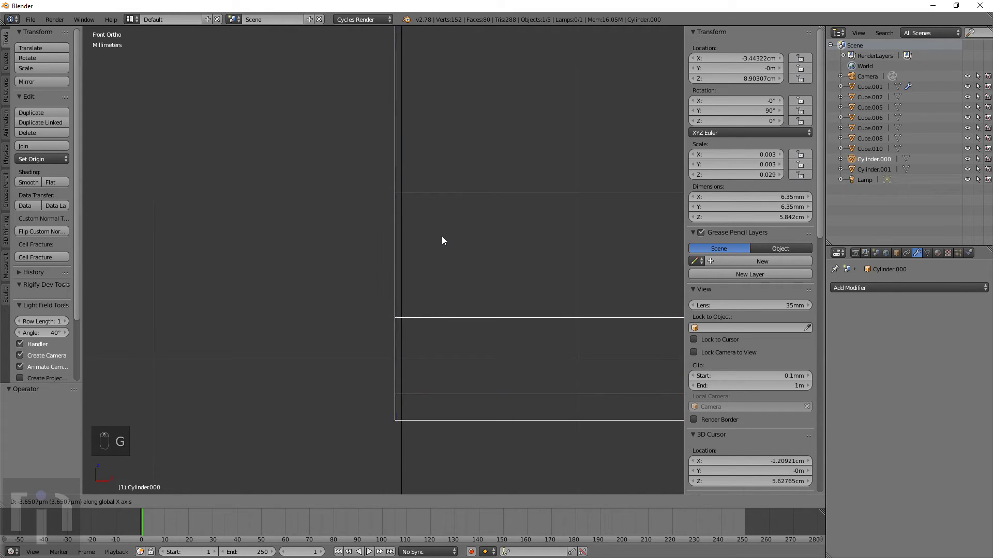
left_click(441, 236)
Lower the handle cylinder about 4.9 µm along Z to offset it slightly from the crank arm's top edge
scroll(439, 206, "down", 8)
middle_click_drag(411, 89, 414, 332, "shift")
scroll(396, 255, "up", 5)
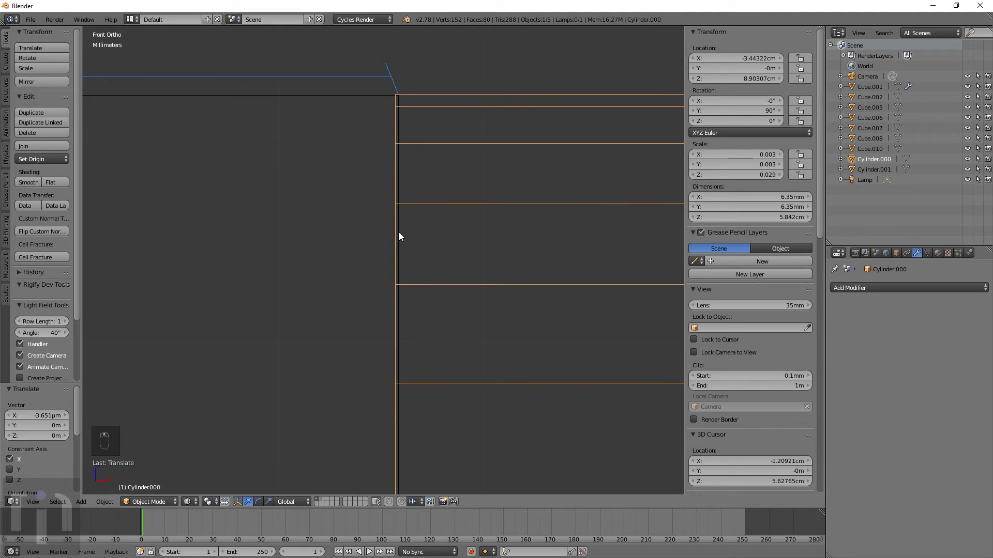
scroll(399, 233, "down", 5)
scroll(400, 231, "up", 6)
middle_click_drag(439, 94, 423, 241, "shift")
scroll(415, 207, "up", 6)
middle_click_drag(408, 136, 415, 249, "shift")
scroll(414, 249, "up", 6)
scroll(440, 196, "up", 2)
key("g")
key("z")
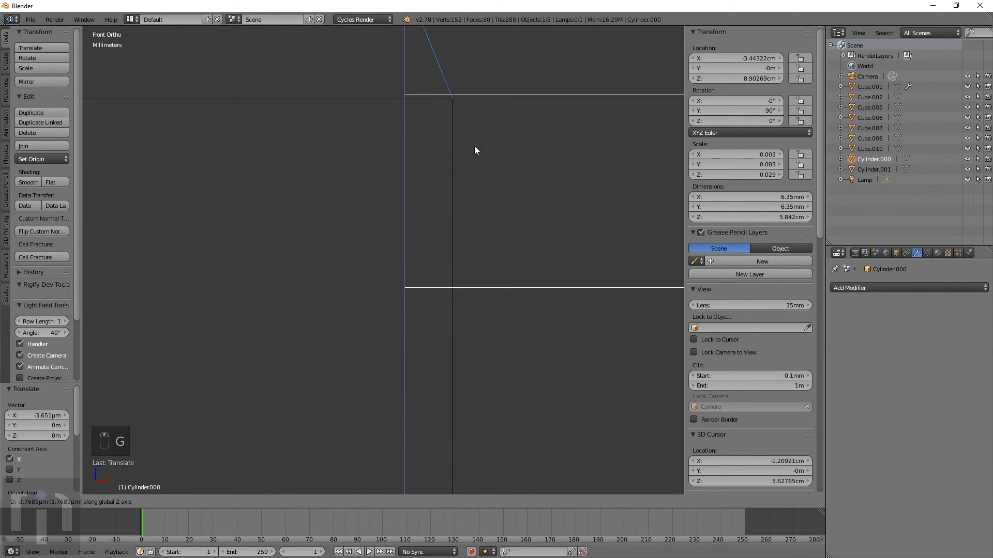
left_click(474, 149)
middle_click_drag(474, 150, 429, 266, "shift")
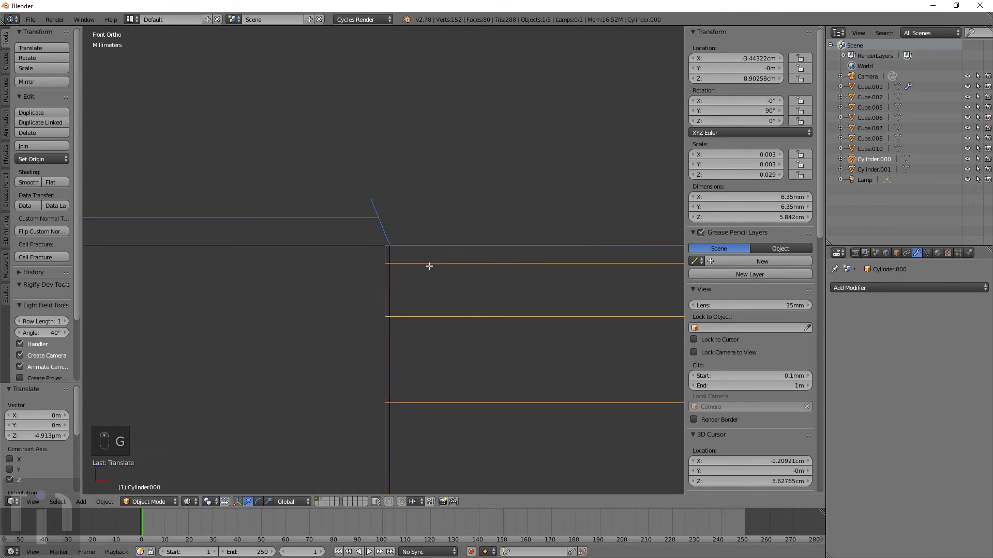
key("Tab")
key("Tab")
scroll(428, 268, "down", 10)
scroll(369, 253, "down", 5)
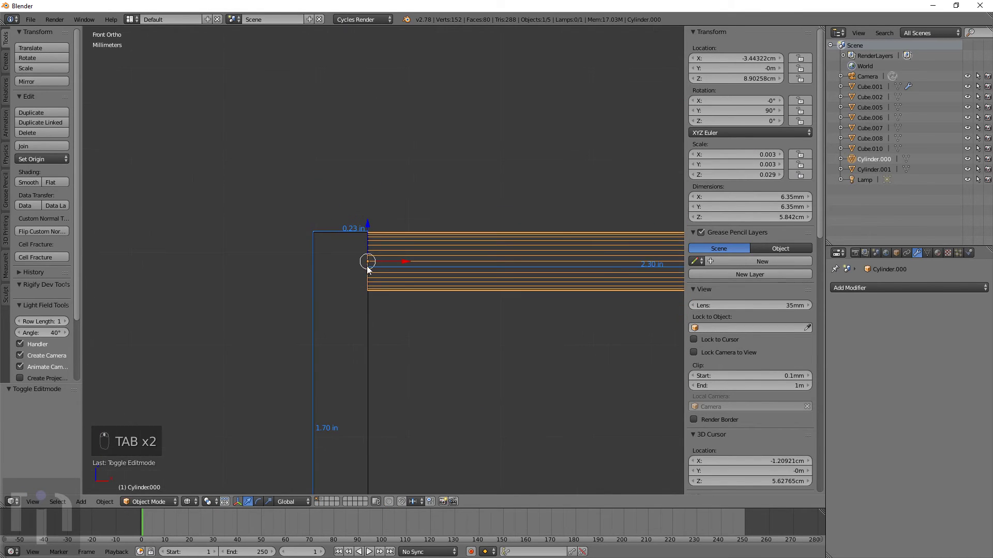
Set the crank's Boolean Union modifier to use Cylinder.000 with the Carve solver, and apply it
right_click(367, 332)
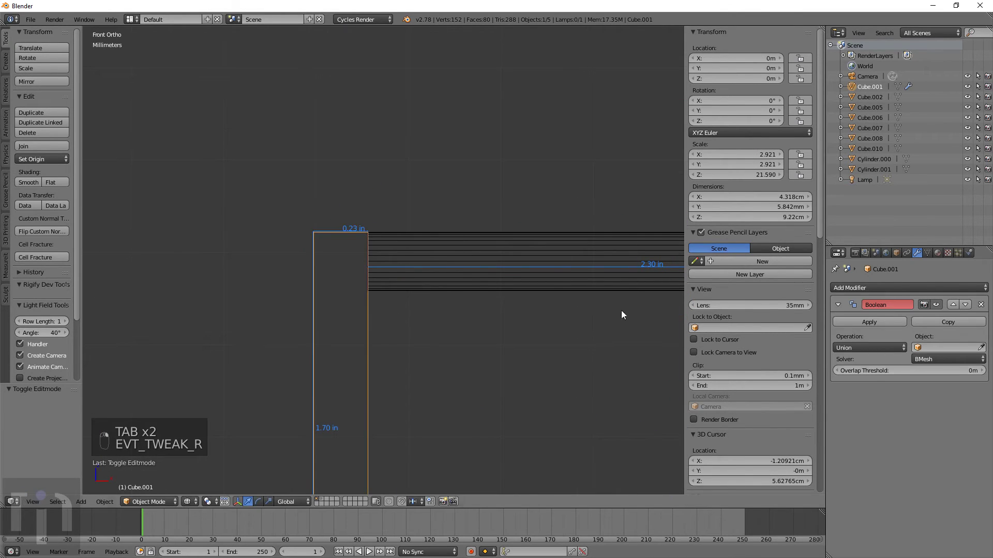
left_click(946, 348)
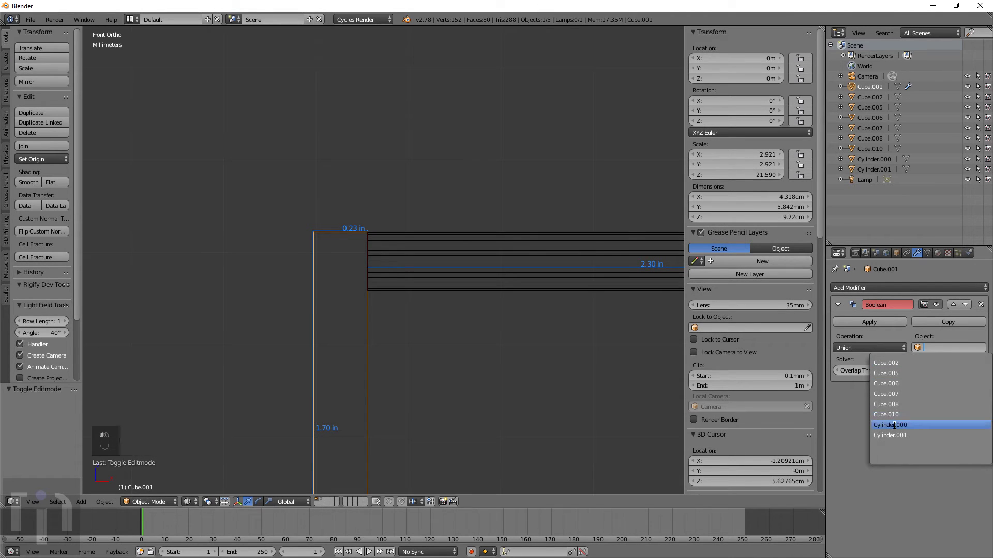
left_click(894, 425)
left_click(918, 358)
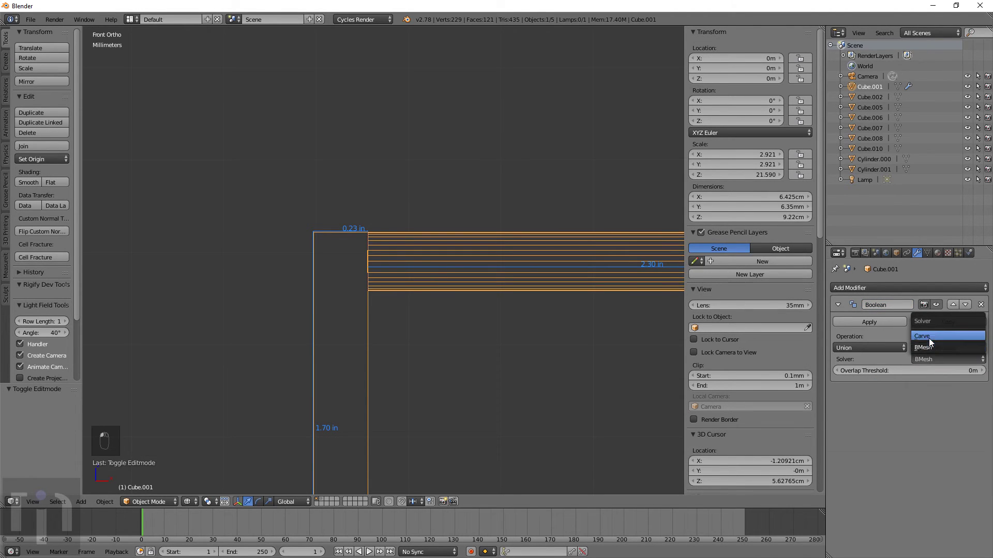
left_click(929, 338)
scroll(488, 327, "down", 5)
middle_click_drag(505, 334, 446, 350)
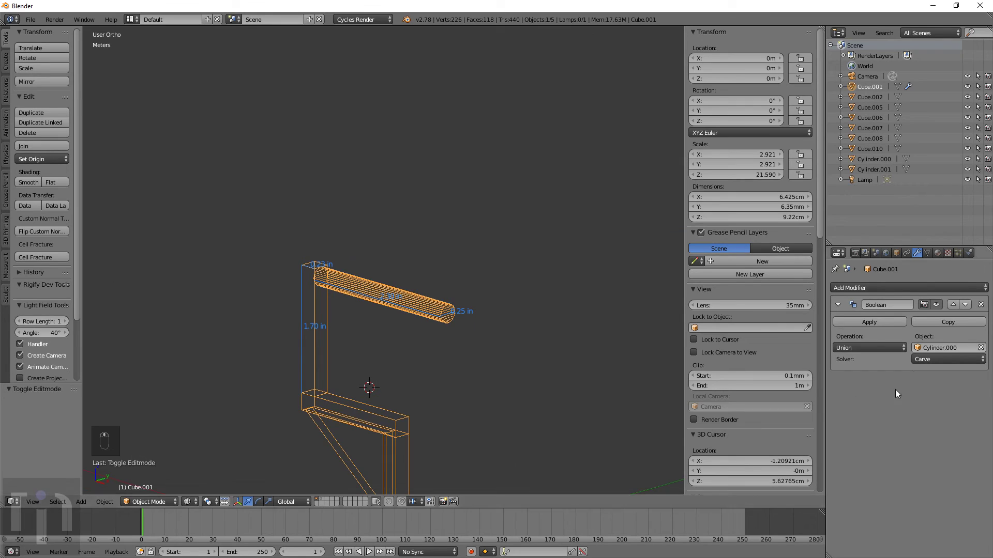
left_click(869, 322)
Remove the crank's two distance measurements and check the united shape briefly in solid shading
middle_click_drag(408, 387, 397, 262)
scroll(397, 262, "up", 4)
scroll(397, 261, "down", 1)
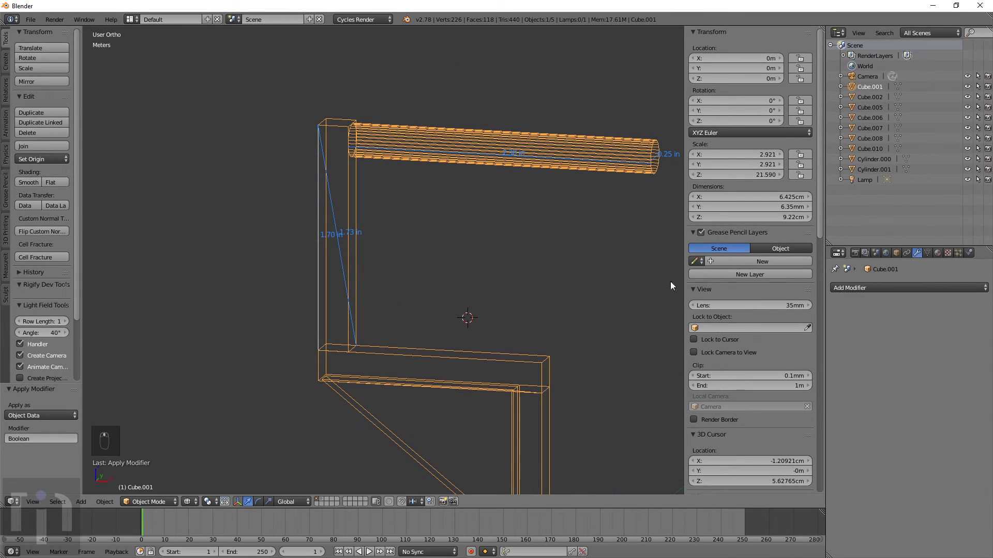
scroll(752, 337, "down", 10)
scroll(754, 351, "down", 6)
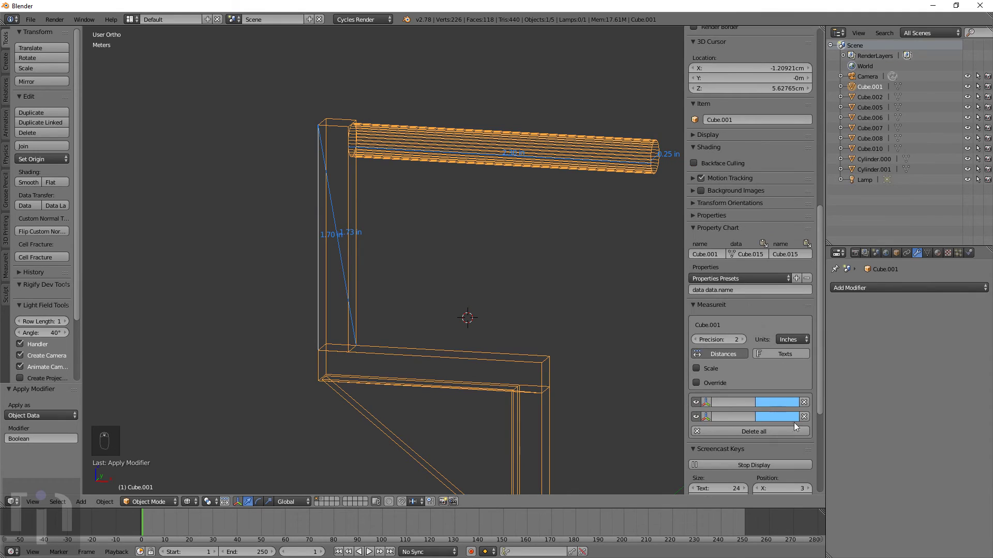
left_click(804, 403)
left_click(804, 403)
key("z")
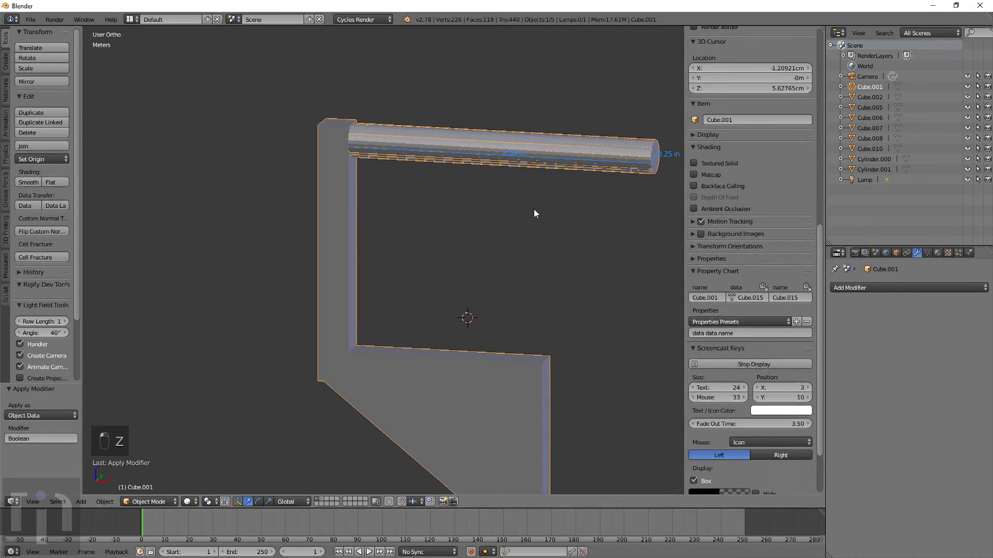
key("z")
Delete the separate handle cylinder that overlaps the united crank
right_click(556, 154)
key("x")
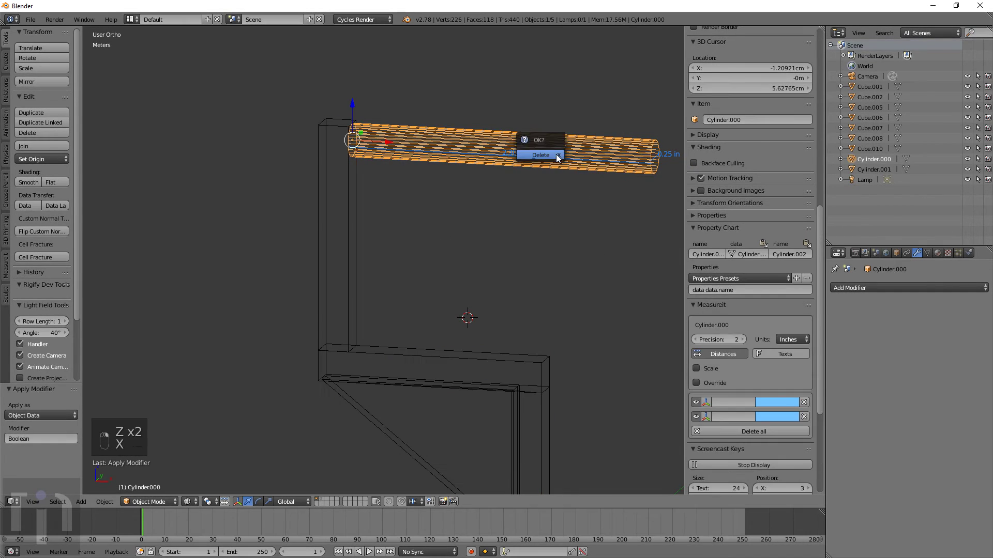
left_click(556, 154)
Enter Edit Mode on the crank, clear the mesh selection and select its non-manifold geometry
right_click(358, 153)
key("Tab")
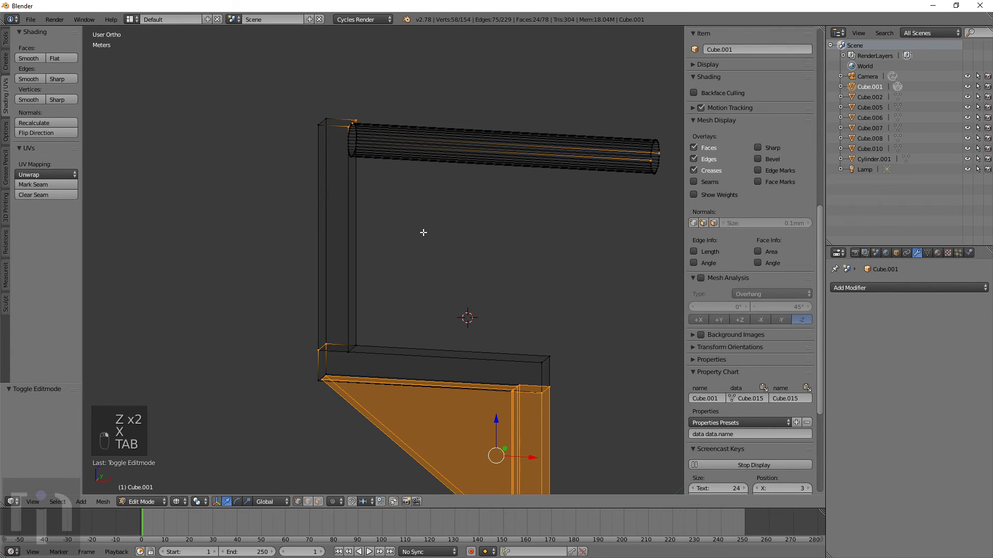
key("a")
key("a")
key("ctrl+alt+shift+m")
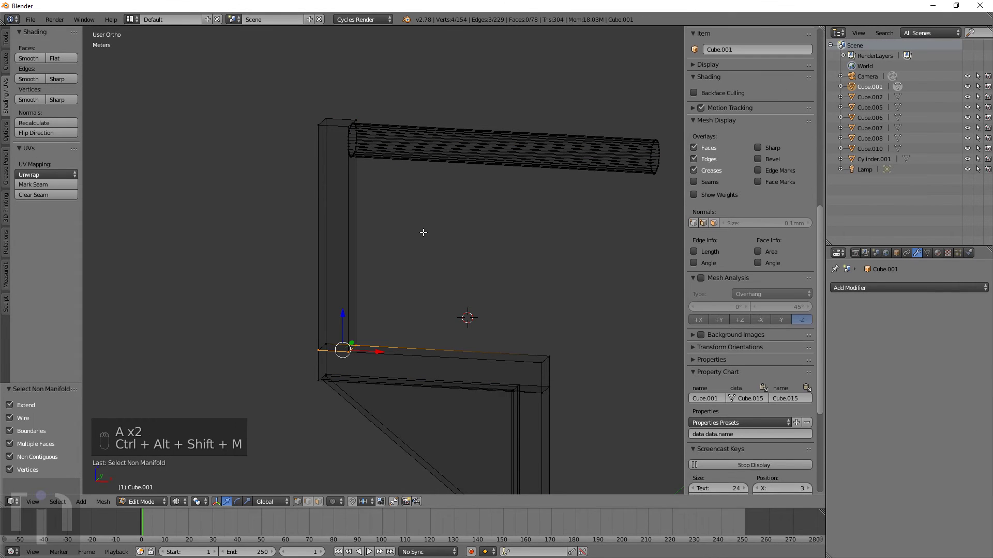
Inspect the non-manifold edges and a corner vertex where the upright arm meets the horizontal bar
scroll(423, 234, "down", 5)
middle_click_drag(398, 314, 404, 268, "shift")
scroll(403, 267, "up", 10)
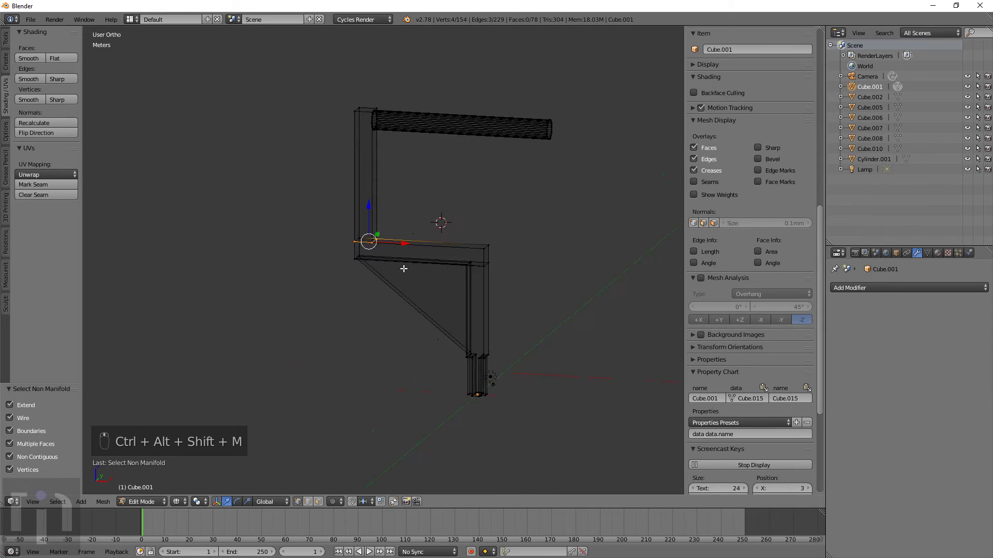
scroll(344, 193, "up", 4)
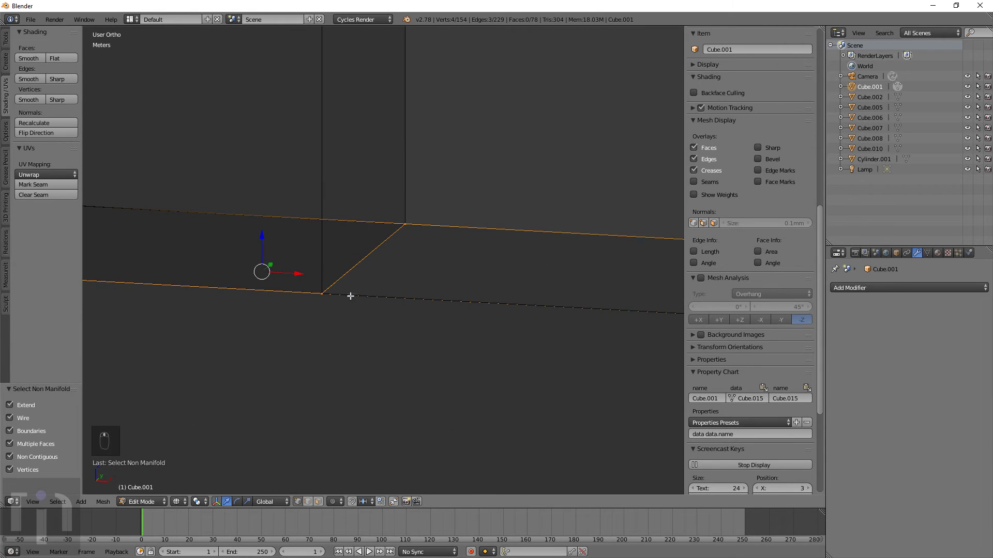
right_click(318, 295)
scroll(318, 297, "down", 4)
middle_click_drag(355, 300, 372, 300)
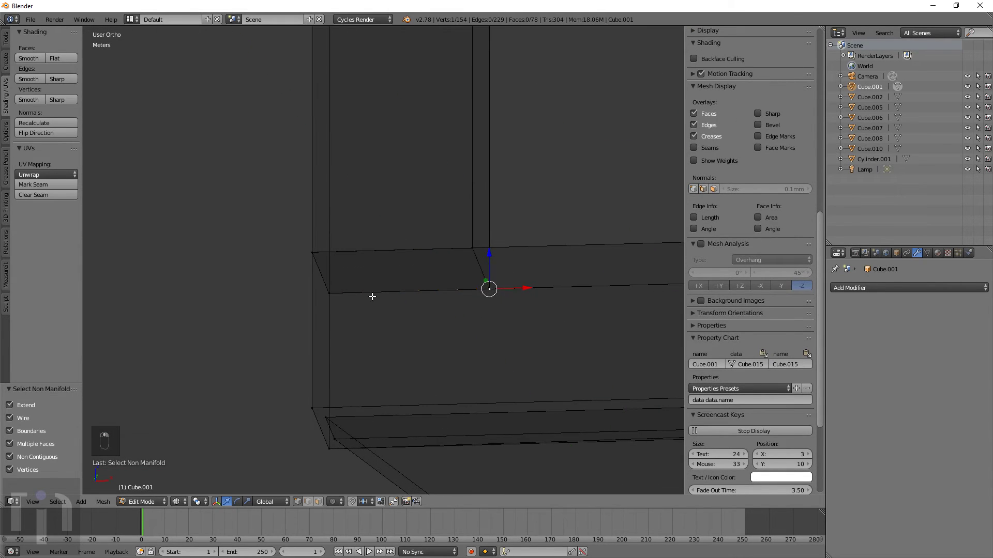
Try the 3D Printing Make Manifold cleanup on the crank in Object Mode, and undo it
key("Tab")
scroll(439, 277, "down", 4)
scroll(422, 249, "down", 4)
scroll(445, 254, "down", 2)
middle_click_drag(441, 243, 417, 244)
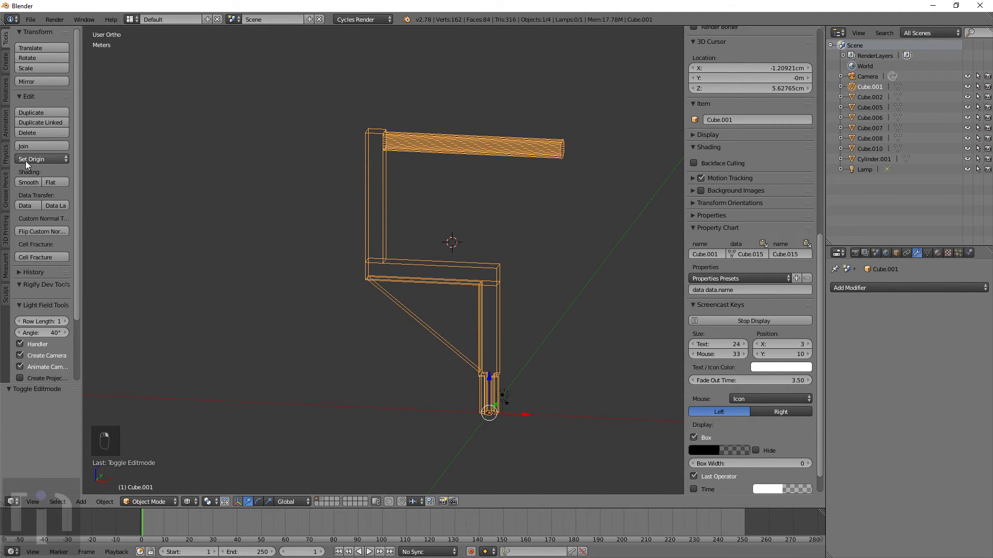
left_click(7, 230)
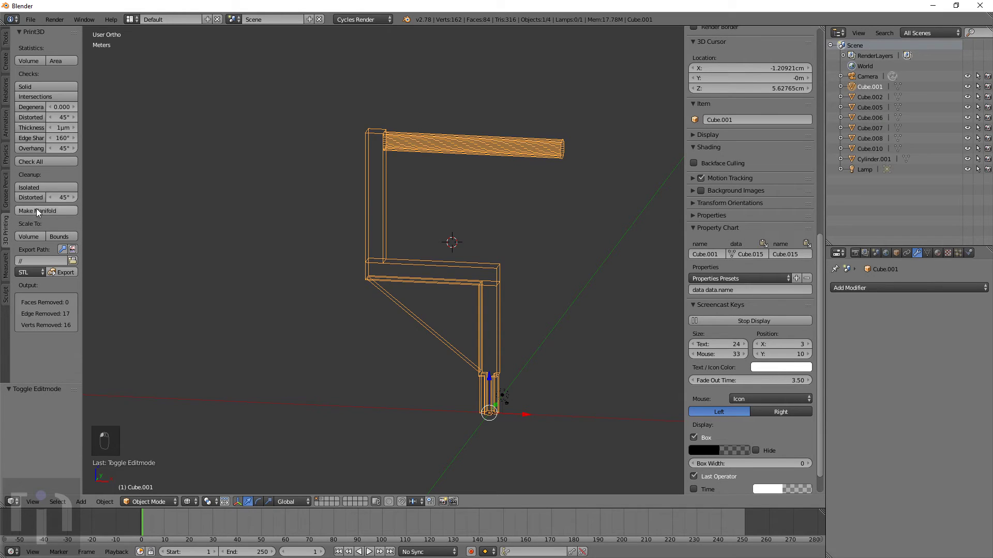
left_click(36, 211)
key("ctrl+z")
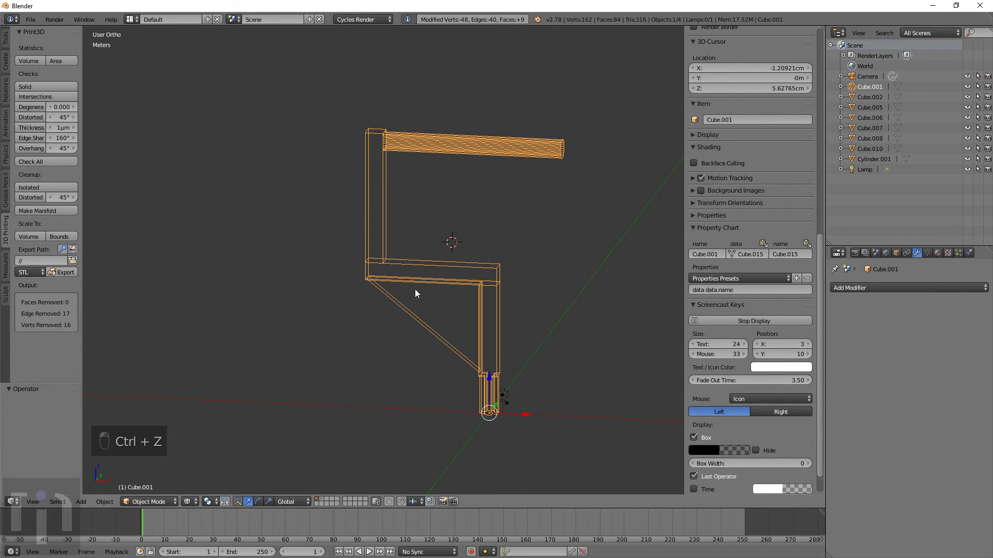
Return to Edit Mode, check the corner vertices at the upright arm's lower joint and clear the selection
scroll(411, 302, "up", 5)
key("Tab")
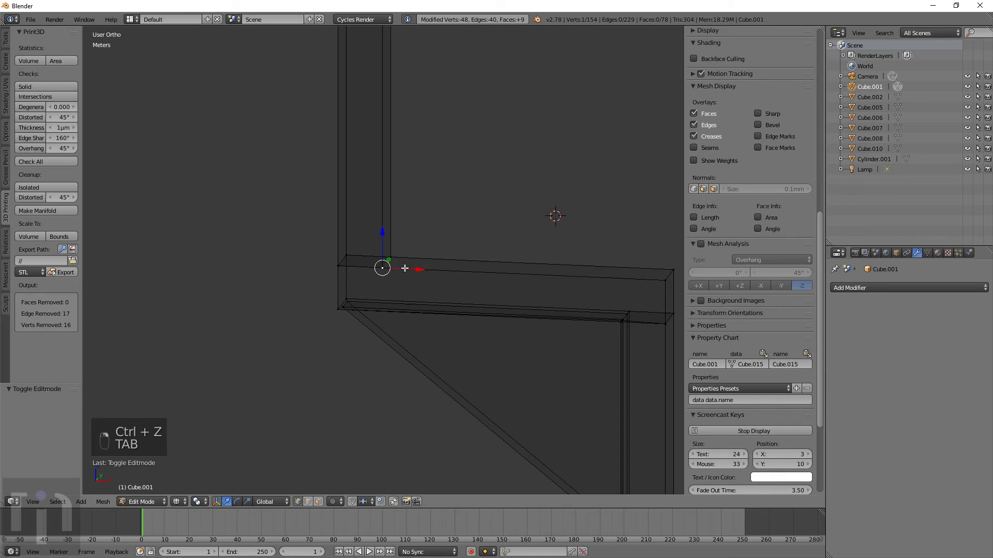
scroll(405, 269, "up", 4)
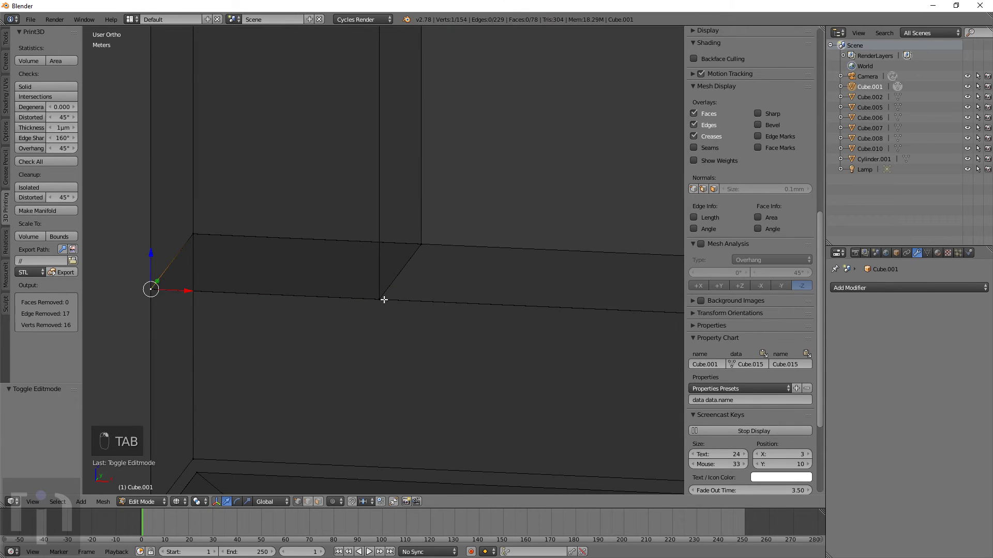
right_click(178, 223, "shift")
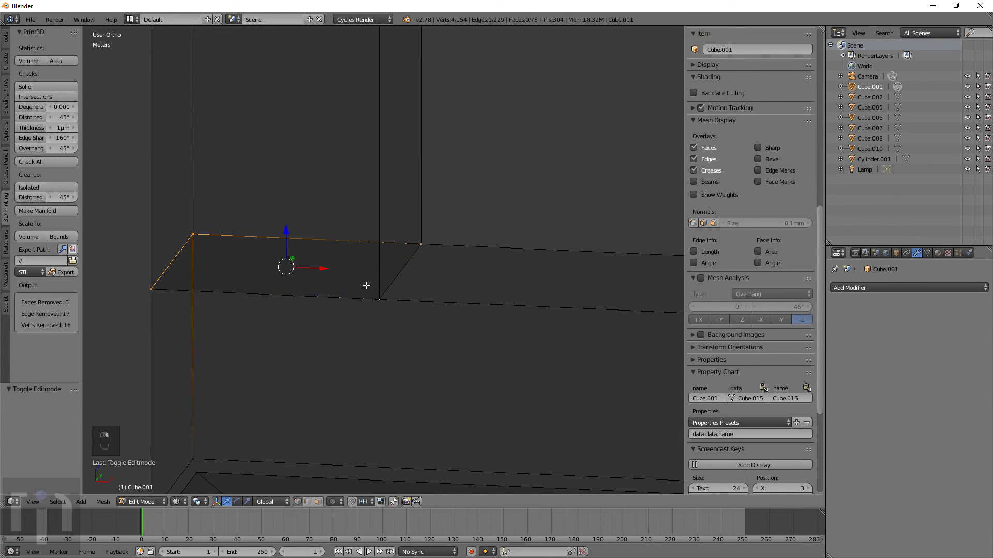
middle_click_drag(405, 302, 401, 300)
key("a")
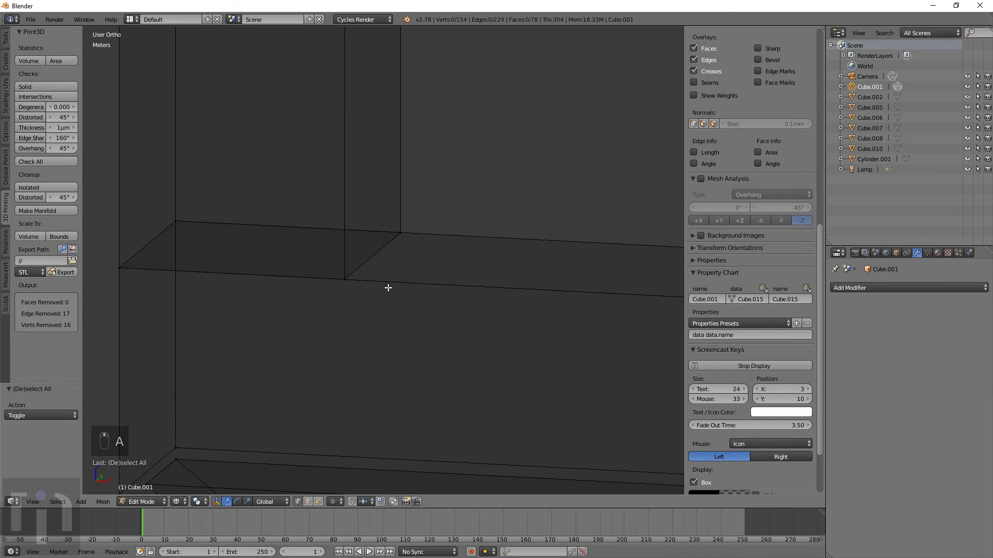
Circle-select the vertices at the upright arm's lower joint, remove their doubles and leave Edit Mode
scroll(331, 285, "down", 5)
scroll(281, 283, "down", 1)
key("c")
left_click_drag(315, 263, 395, 254)
right_click(396, 256)
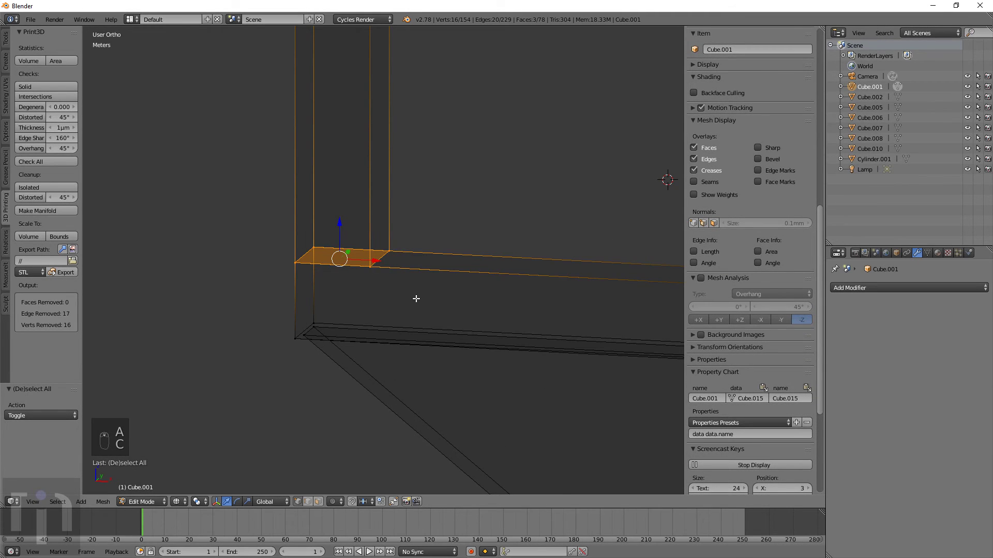
key("w")
left_click(411, 293)
key("Tab")
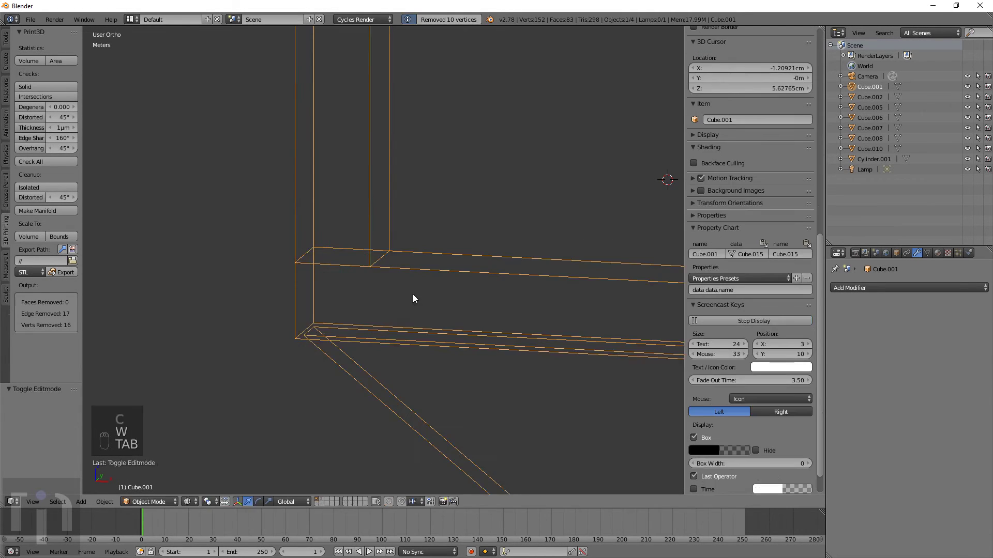
Reenter Edit Mode and check the two inner corner vertices of the arm joint by selecting them
scroll(370, 266, "up", 2)
key("Tab")
right_click(360, 271)
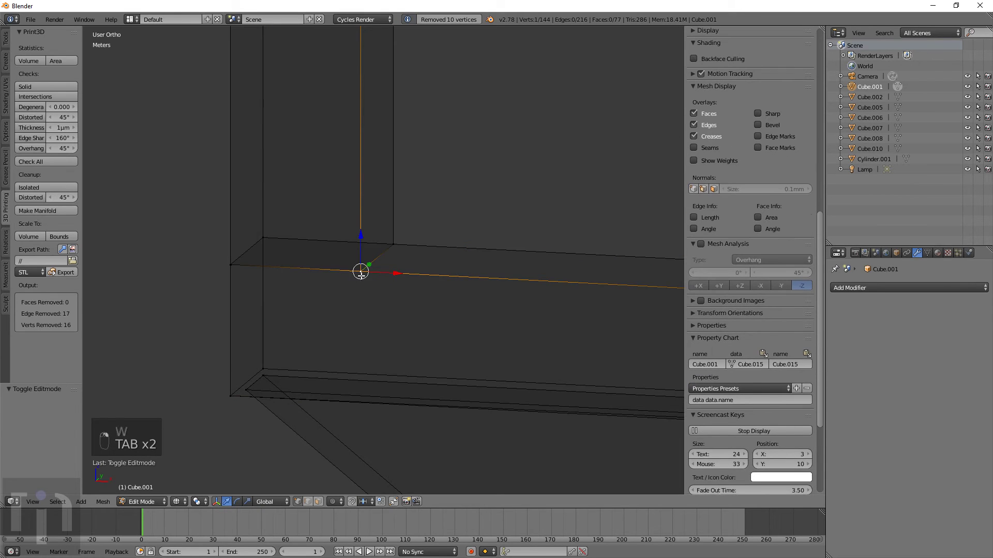
right_click(399, 248, "shift")
scroll(416, 274, "down", 6)
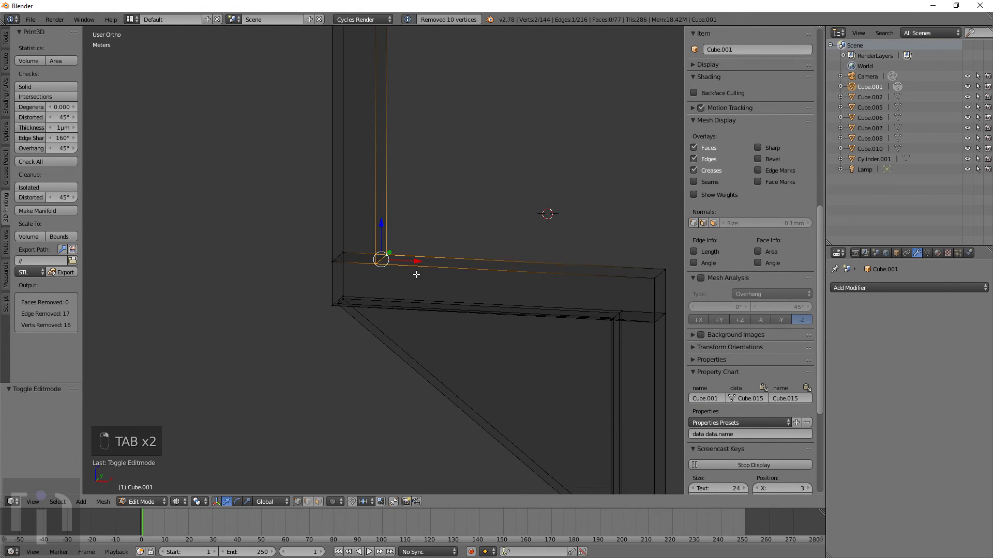
Select the crank's whole mesh and remove its remaining doubles
scroll(415, 275, "down", 5)
key("a")
key("a")
key("a")
key("a")
key("a")
key("w")
left_click(416, 274)
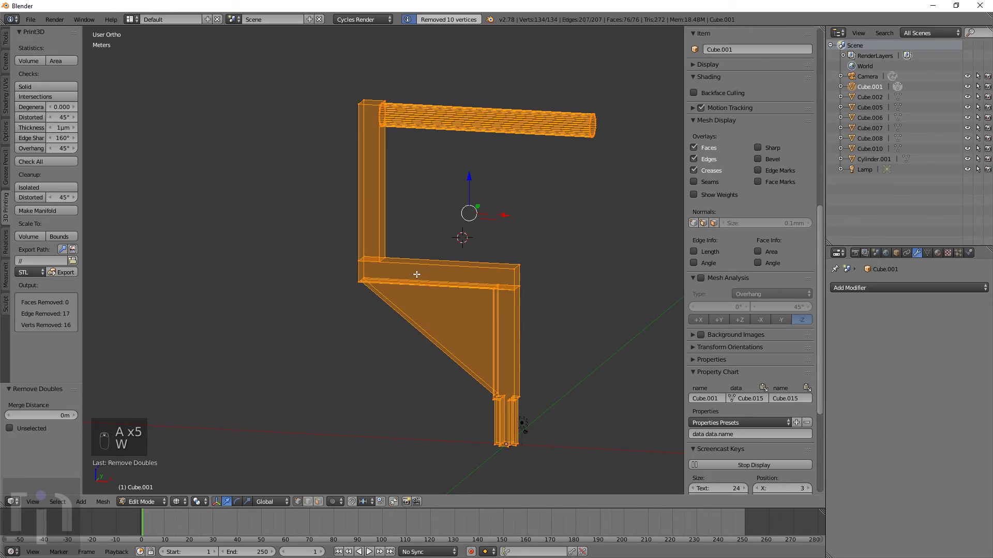
key("Tab")
key("Tab")
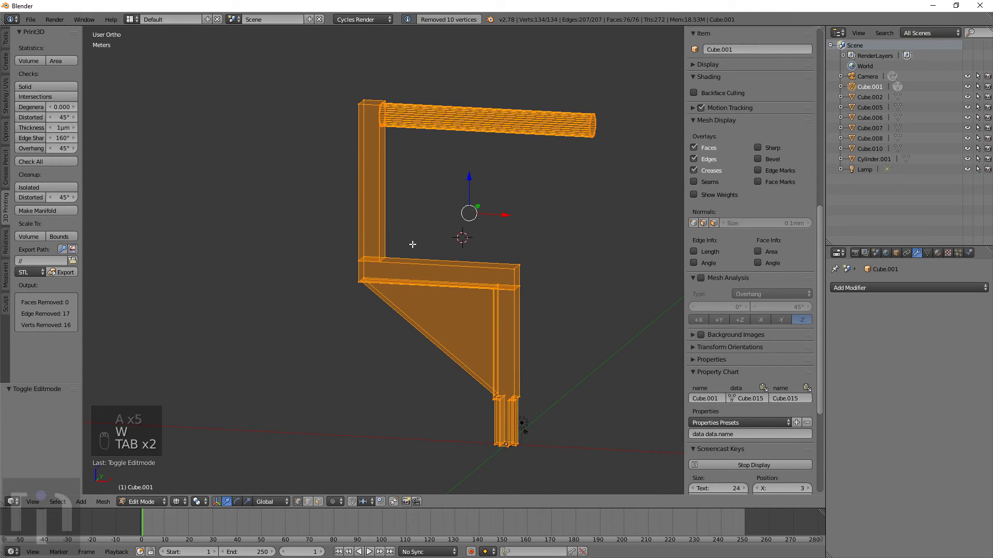
Select the crank's non-manifold geometry and examine the highlighted edges around both ends of the horizontal arm
key("a")
key("a")
key("a")
key("ctrl+alt+shift+m")
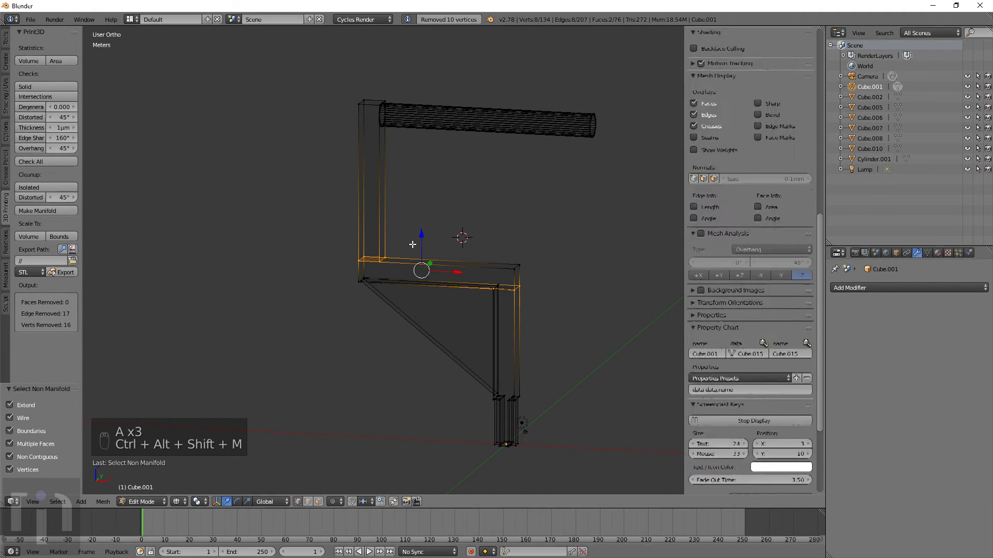
scroll(412, 244, "up", 3)
scroll(413, 244, "up", 2)
middle_click_drag(594, 357, 350, 313, "shift")
middle_click_drag(512, 317, 541, 328)
scroll(545, 317, "up", 2)
key("z")
key("z")
key("Tab")
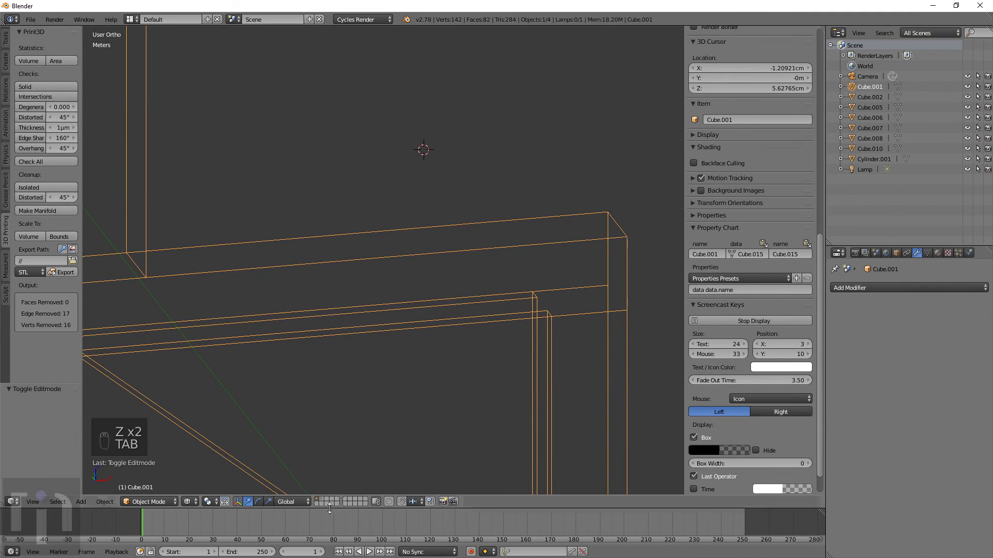
key("Tab")
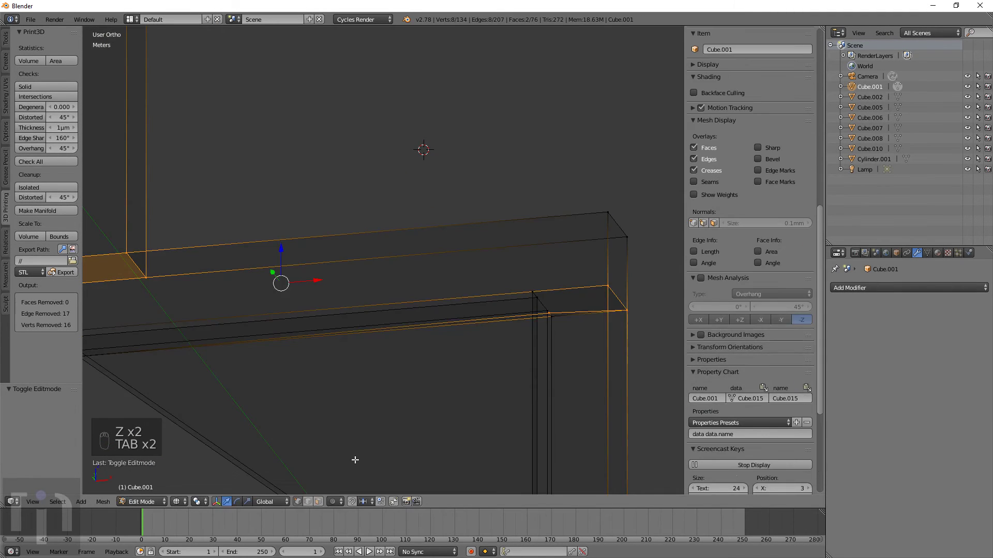
In face select mode, delete only the internal face between the horizontal arm and the top of the lower post
left_click(319, 502)
right_click(550, 298)
middle_click_drag(592, 334, 612, 340)
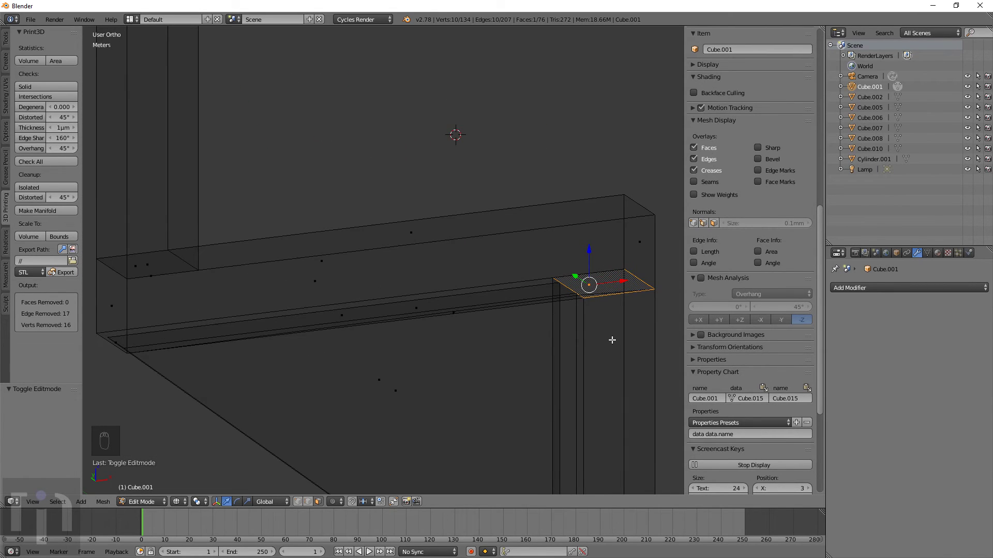
key("x")
left_click(598, 385)
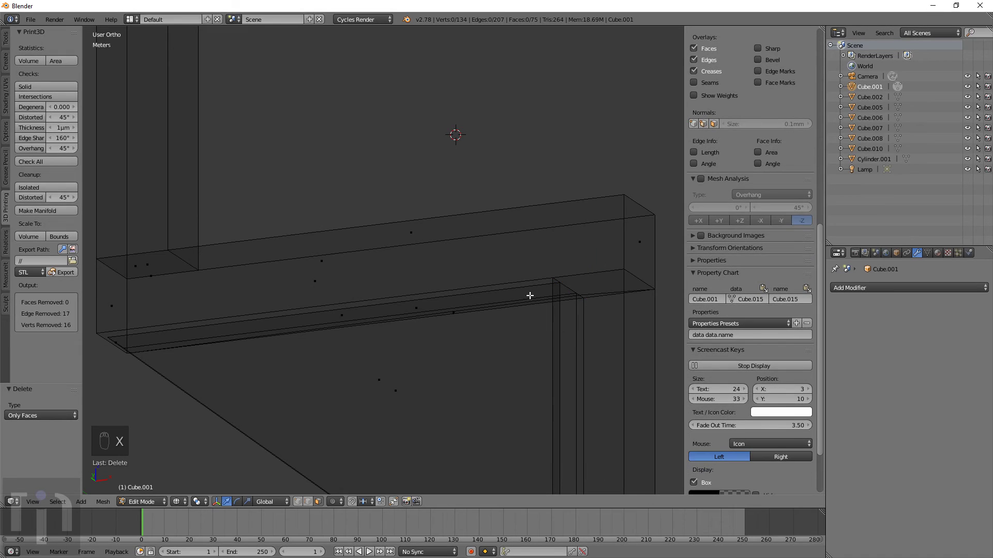
Delete only the narrow internal face where the triangular brace meets the underside of the horizontal arm
right_click(348, 311)
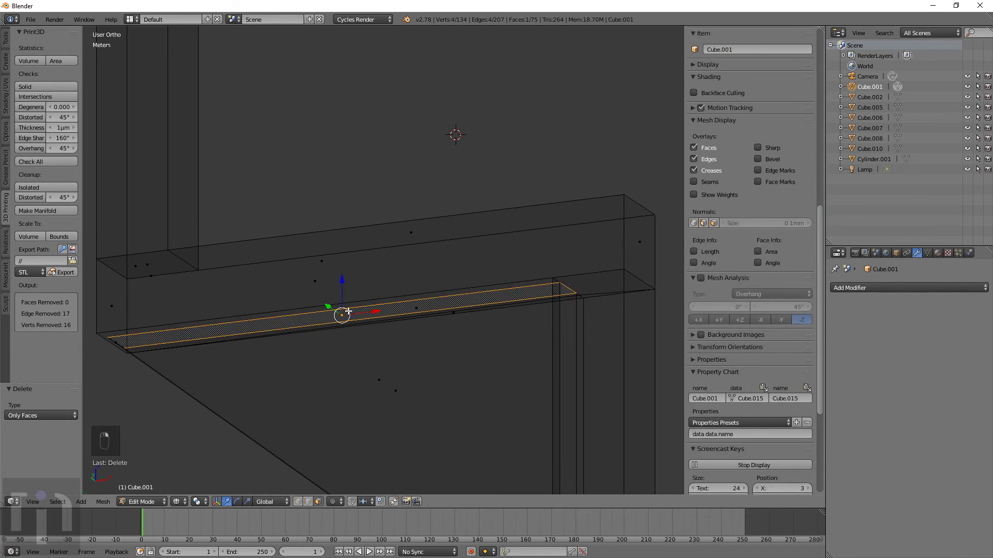
middle_click_drag(422, 337, 454, 339)
key("x")
left_click(454, 342)
Delete only the large face covering the underside of the horizontal arm
right_click(507, 300)
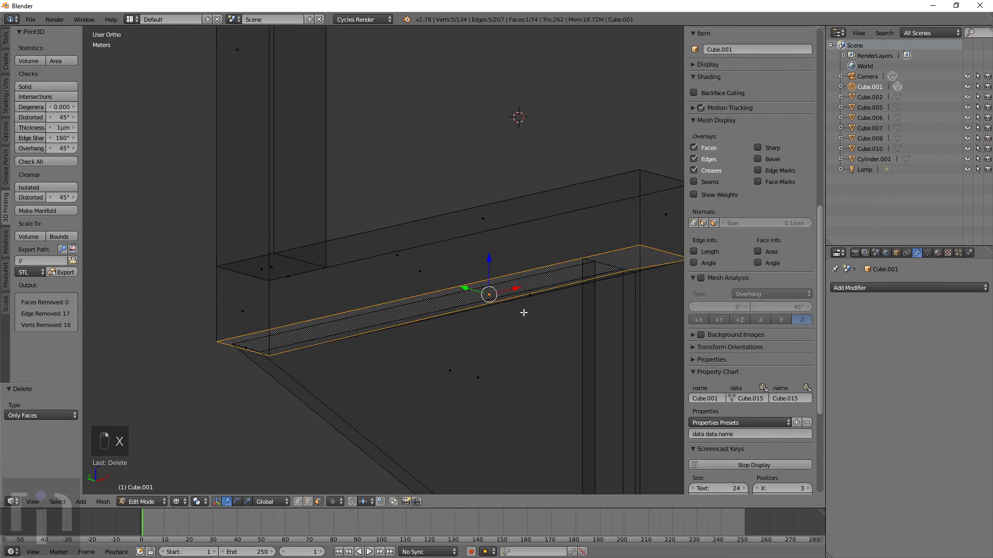
middle_click_drag(522, 310, 450, 342)
middle_click_drag(334, 380, 408, 268)
key("x")
left_click(434, 244)
scroll(508, 210, "down", 3)
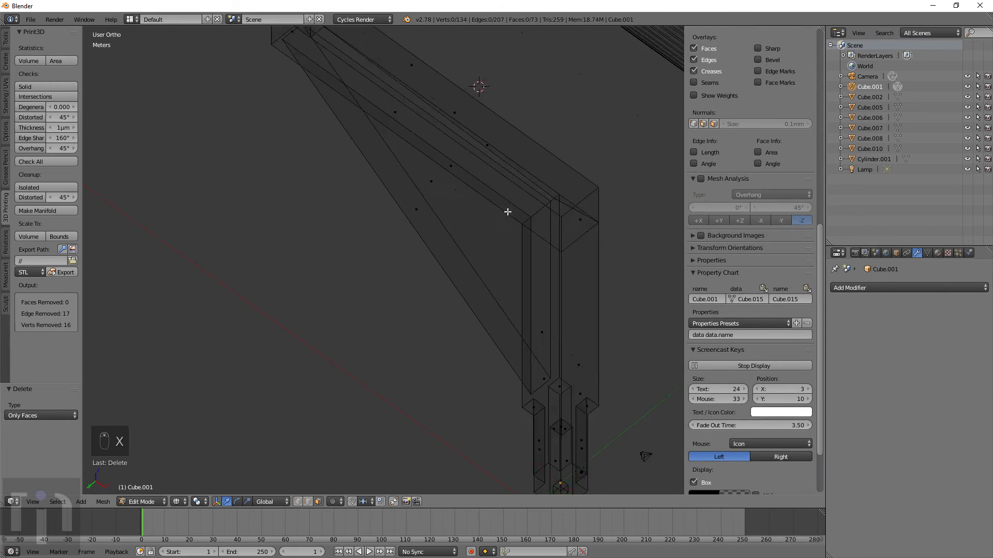
Inspect the arm's underside in solid and wireframe shading, and delete only the thin triangular sliver face along its lower edge
key("z")
middle_click_drag(496, 200, 518, 232)
middle_click_drag(440, 310, 437, 328)
key("z")
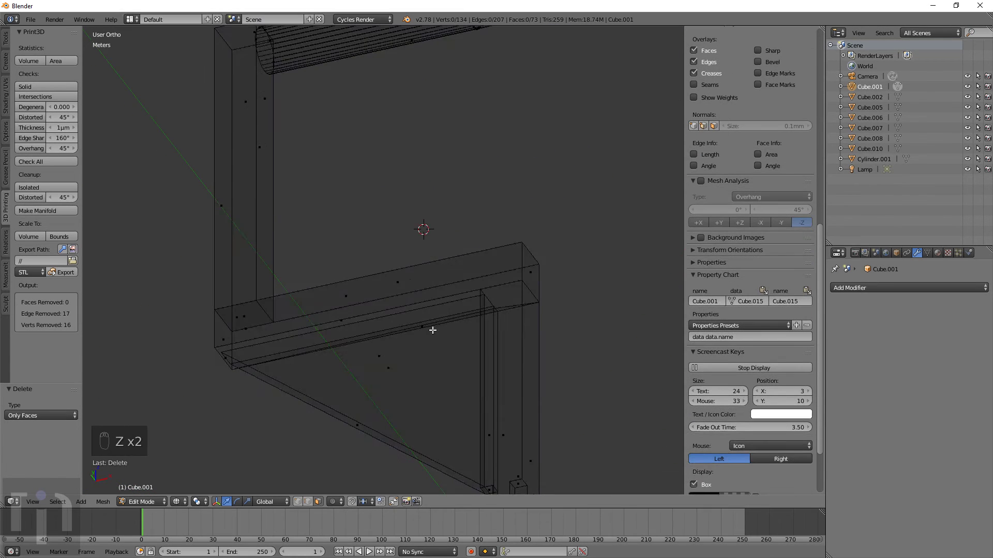
scroll(433, 331, "up", 6)
middle_click_drag(456, 403, 434, 262, "shift")
scroll(434, 266, "down", 3)
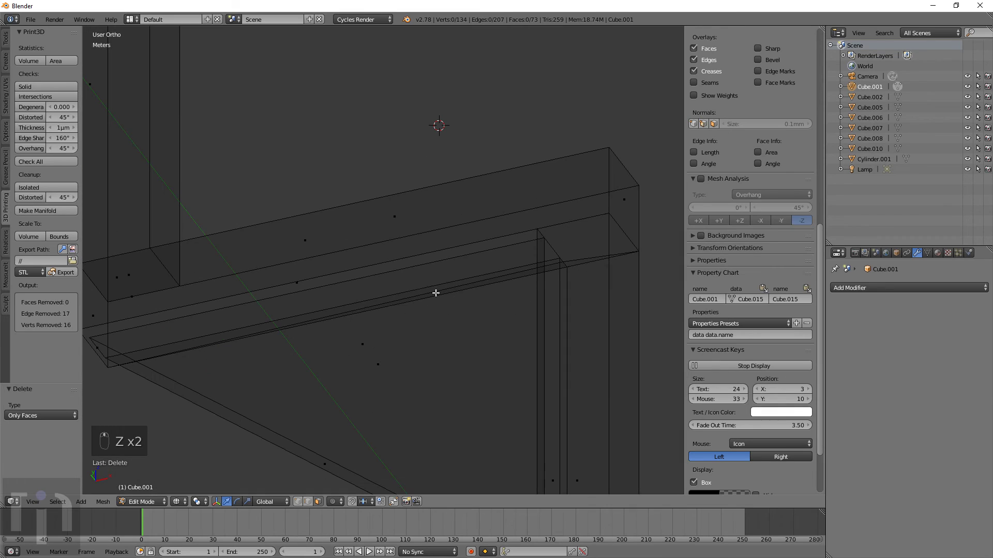
right_click(436, 293)
middle_click_drag(436, 293, 507, 304)
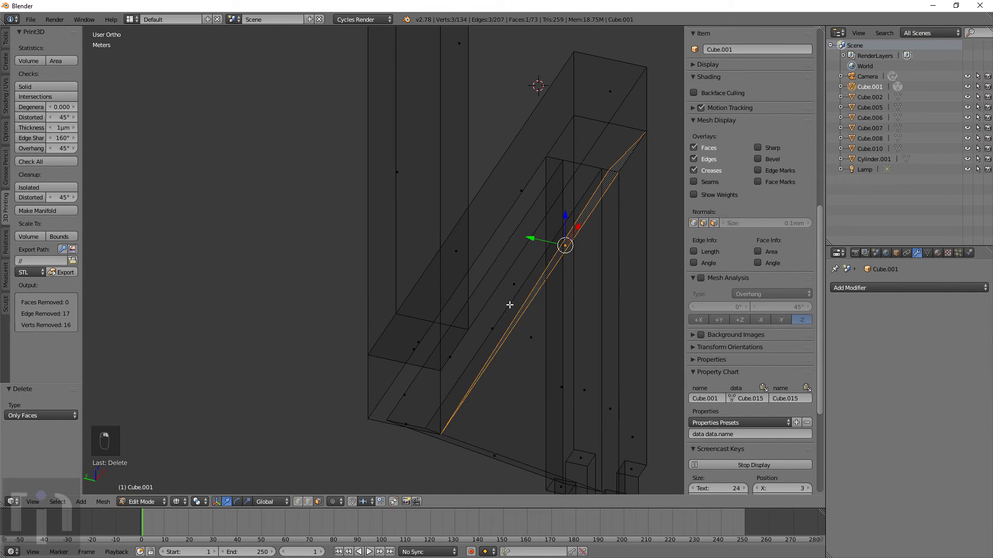
key("x")
left_click(507, 303)
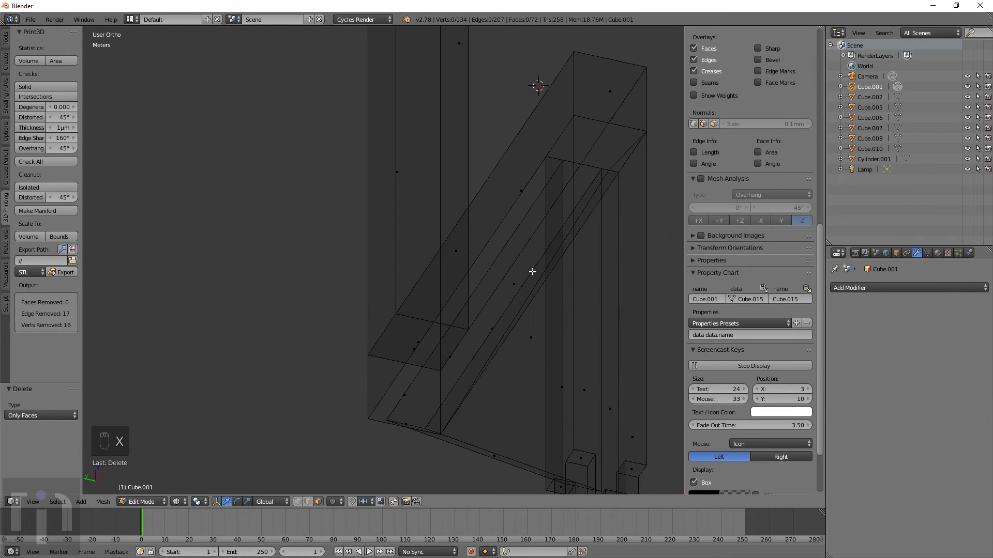
Delete only the two overlapping internal faces at the upright arm's lower joint with the horizontal arm
right_click(547, 260)
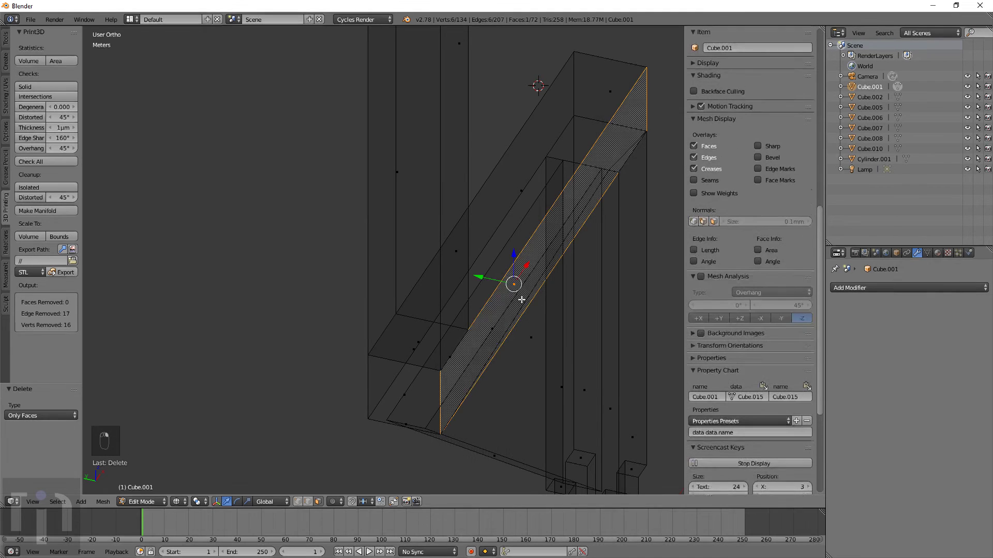
mouse_move(522, 306)
middle_mouse_down()
mouse_move(550, 221)
mouse_move(554, 166)
mouse_move(512, 186)
mouse_move(526, 188)
mouse_move(561, 271)
mouse_move(474, 284)
middle_mouse_up()
key("z")
key("z")
right_click(397, 263)
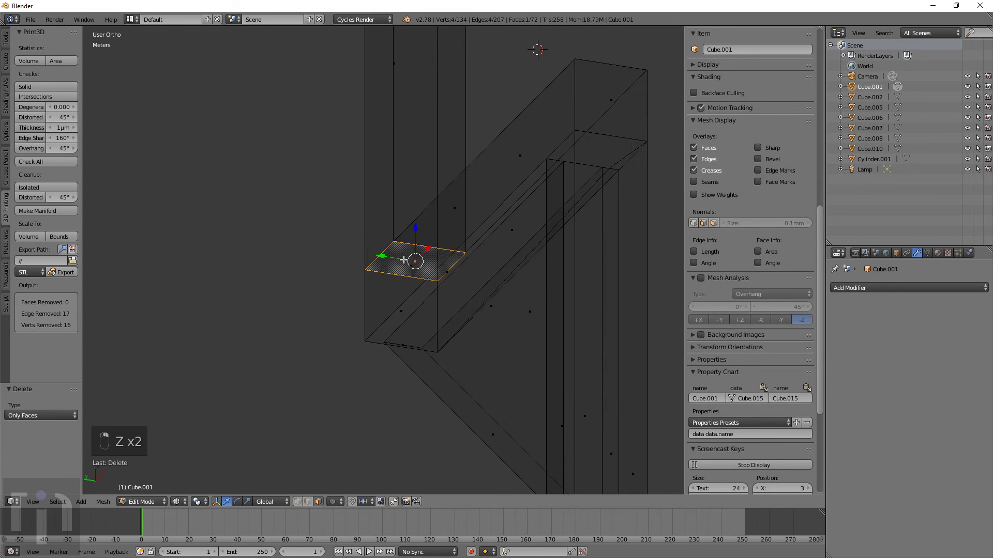
key("x")
left_click(437, 272)
right_click(439, 270)
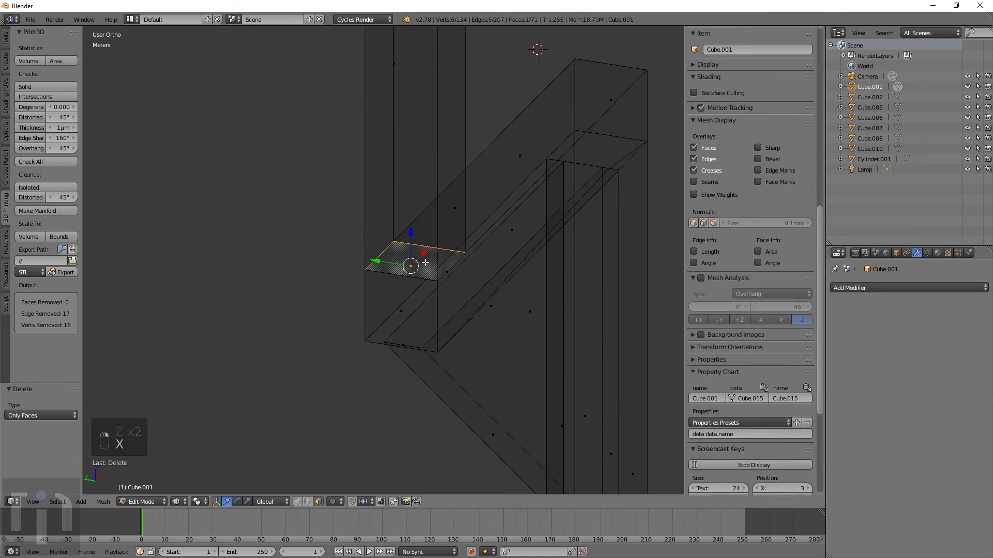
key("x")
left_click(427, 262)
Check the remaining faces around the upright arm's lower joint by selecting them in solid and wireframe shading
right_click(440, 272)
middle_click_drag(440, 274, 392, 282)
key("z")
right_click(305, 250)
mouse_move(299, 270)
middle_mouse_down()
mouse_move(326, 227)
mouse_move(284, 201)
middle_mouse_up()
key("z")
key("z")
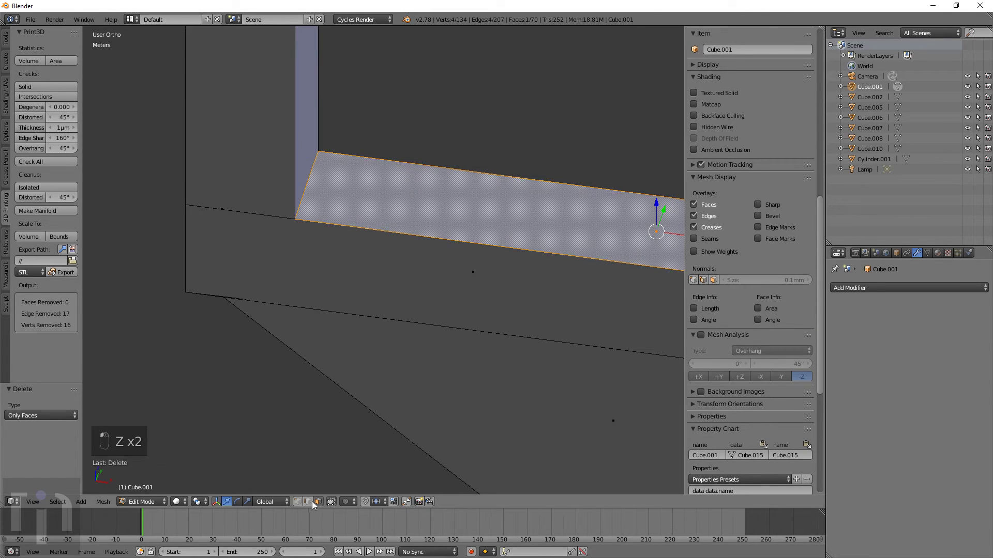
key("z")
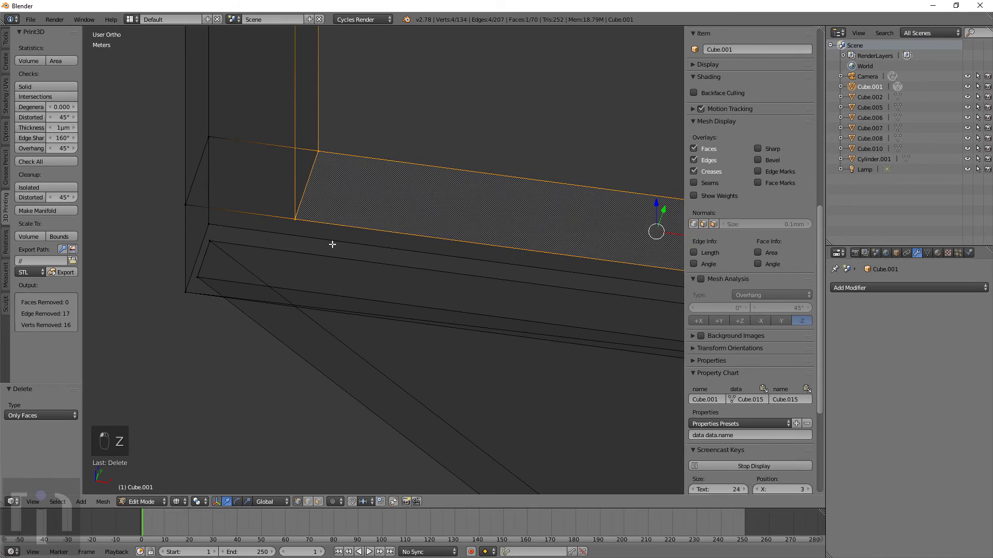
Check the two inner corner vertices of the upright's lower joint by grabbing each and cancelling the move
right_click(295, 218)
key("g")
right_click(358, 176)
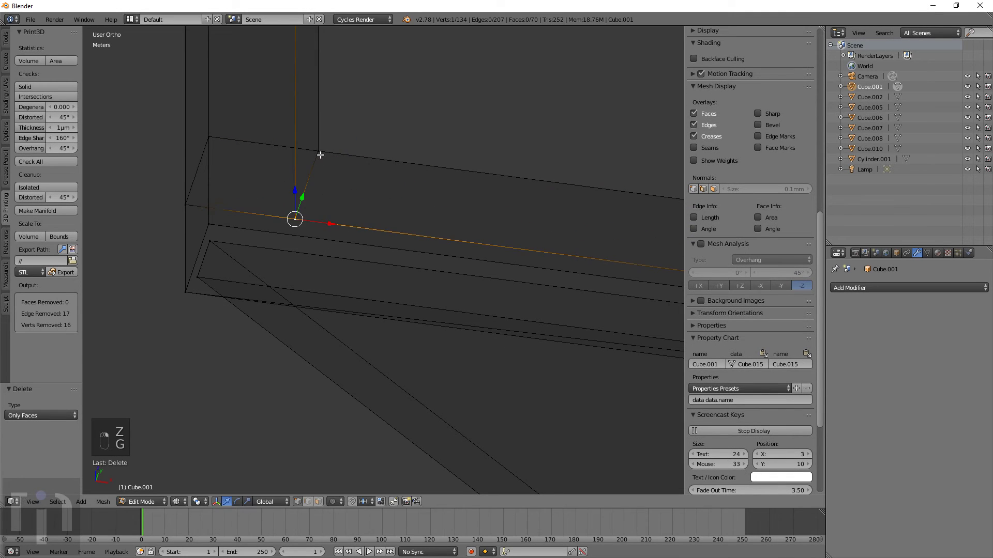
right_click(320, 154)
key("g")
right_click(366, 126)
Examine the open underside of the horizontal arm and select the brace's corner vertices beside the lower post
scroll(509, 273, "down", 4)
middle_click_drag(514, 275, 511, 197)
key("z")
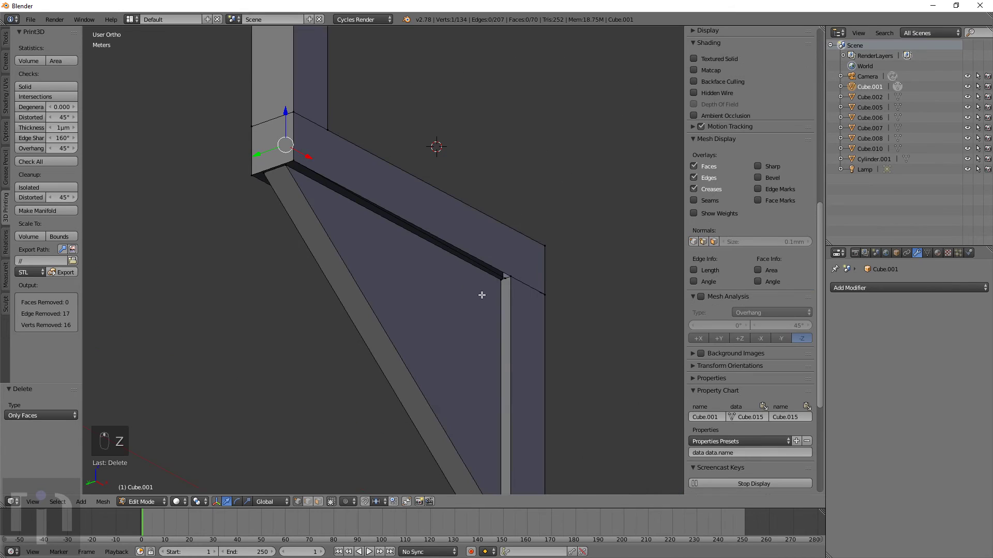
scroll(501, 286, "up", 5)
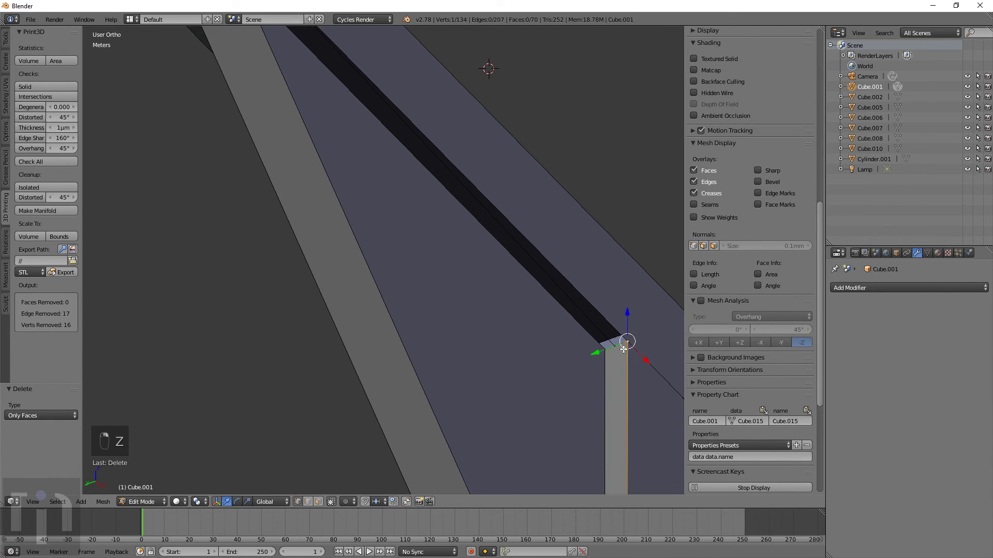
scroll(431, 320, "down", 4)
middle_click_drag(521, 342, 496, 410)
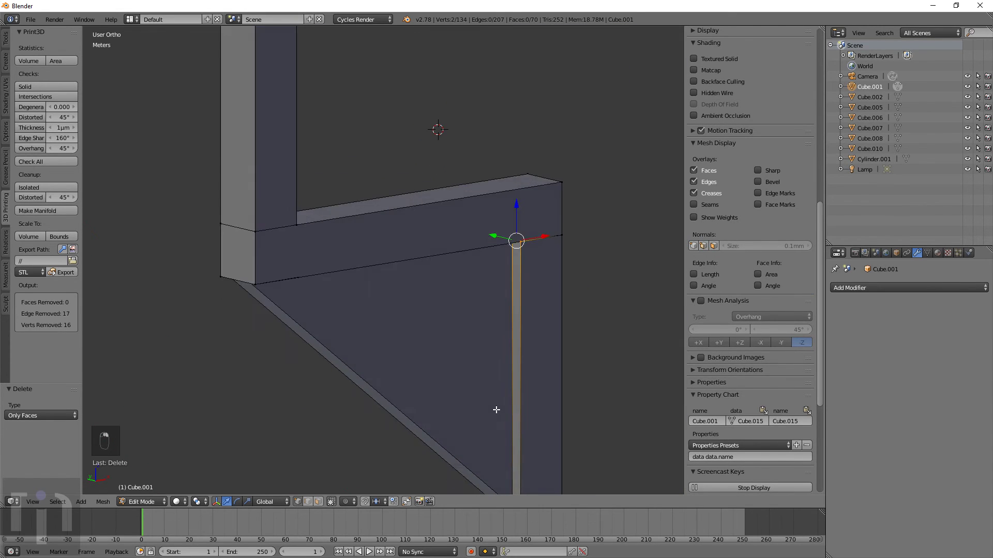
key("z")
middle_click_drag(530, 272, 496, 335)
scroll(495, 336, "up", 5)
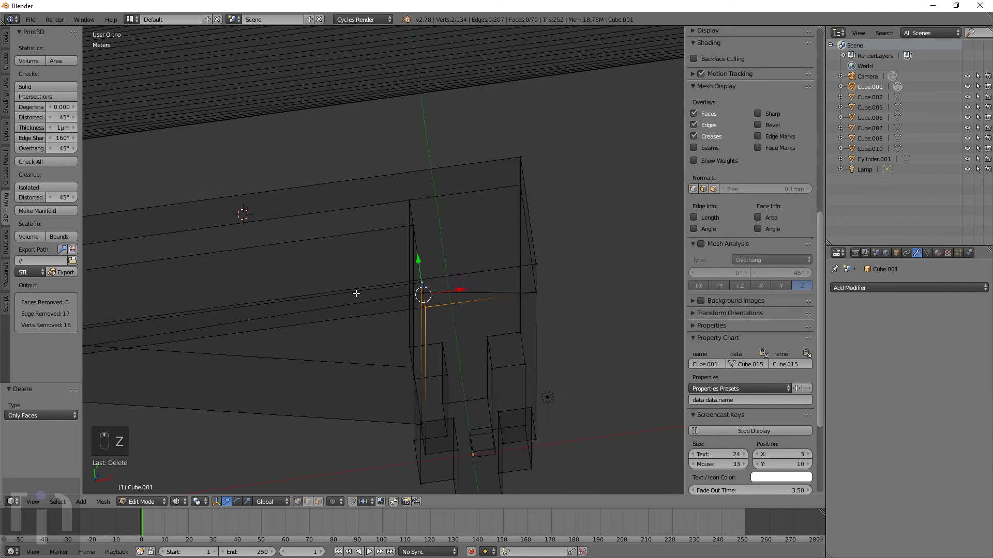
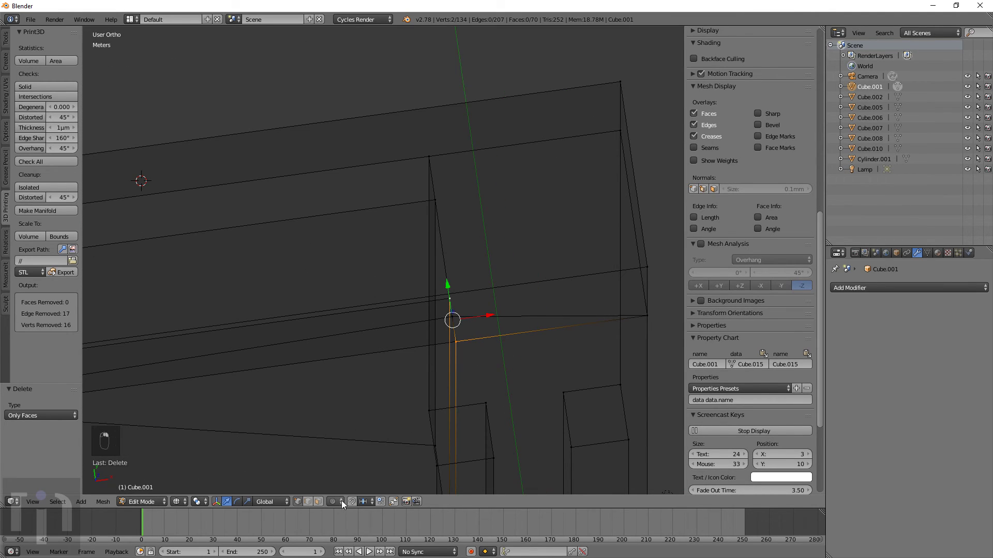
Delete the long loose edge along the horizontal arm's underside using Only Edges & Faces
right_click(373, 321)
scroll(373, 326, "down", 3)
key("x")
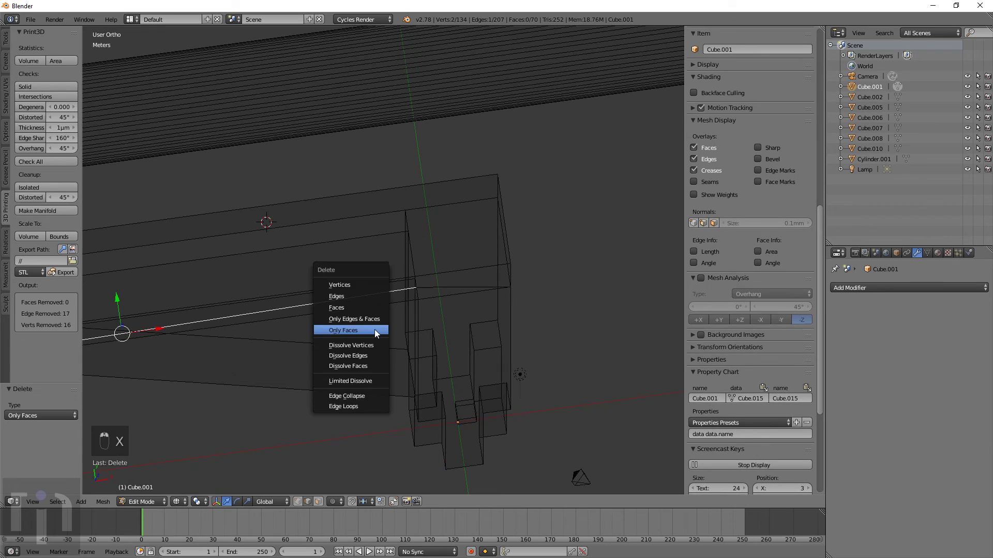
middle_click_drag(293, 352, 627, 297, "shift")
key("x")
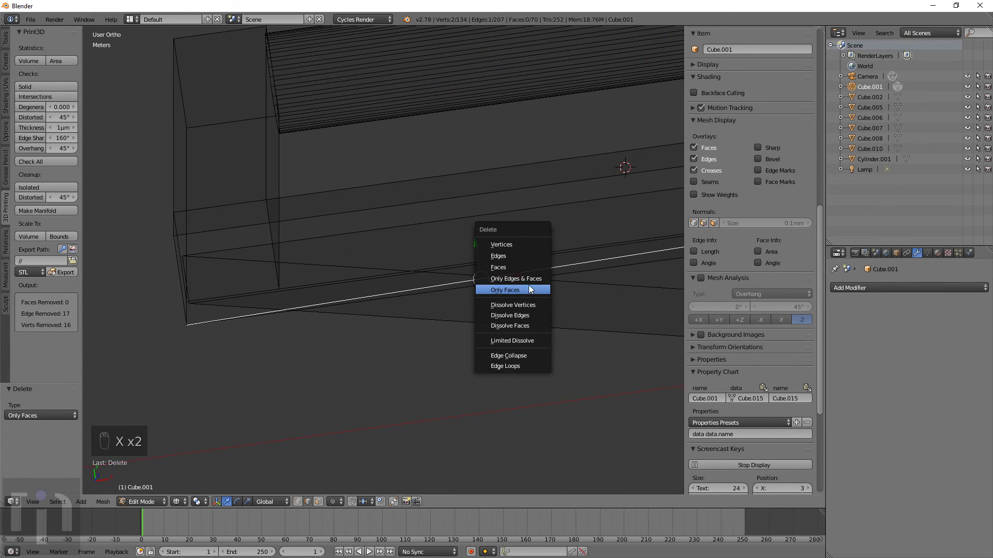
left_click(523, 279)
Connect the brace's two upper corner vertices to the arm's corners with edges and fill a face between the four vertices
mouse_move(441, 339)
middle_mouse_down()
mouse_move(549, 280)
mouse_move(397, 335)
mouse_move(430, 202)
middle_mouse_up()
right_click(346, 331)
key("z")
middle_click_drag(468, 105, 407, 290, "shift")
scroll(406, 290, "up", 5)
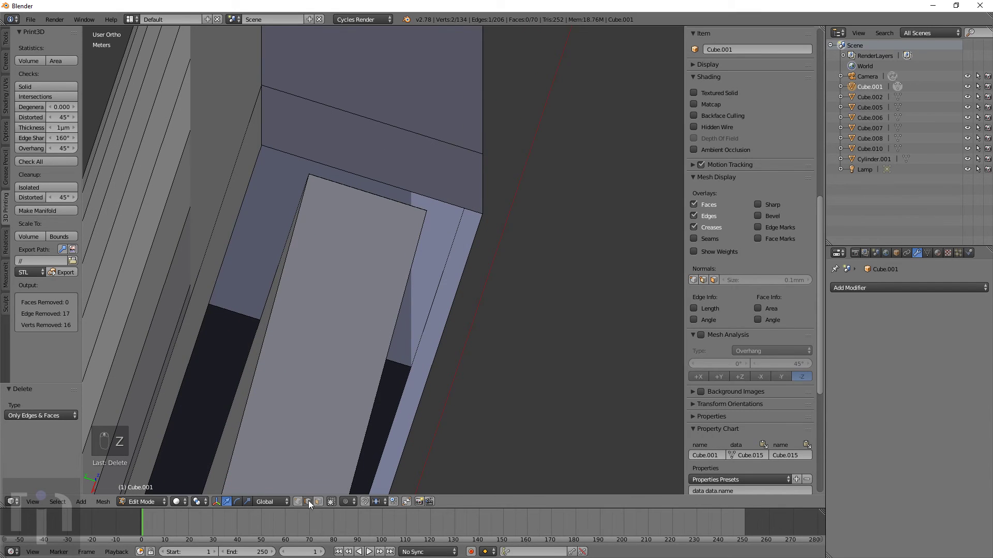
right_click(428, 213)
key("f")
right_click(309, 175)
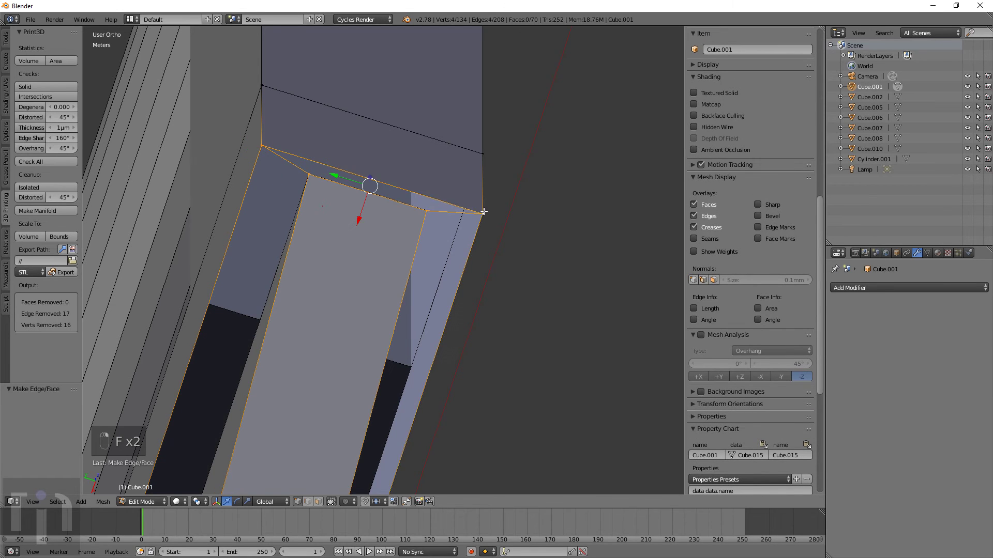
key("f")
Delete the overlapping edge under the horizontal arm beside the post joint using Only Edges & Faces
scroll(421, 299, "down", 8)
middle_click_drag(492, 253, 439, 288)
scroll(439, 288, "up", 4)
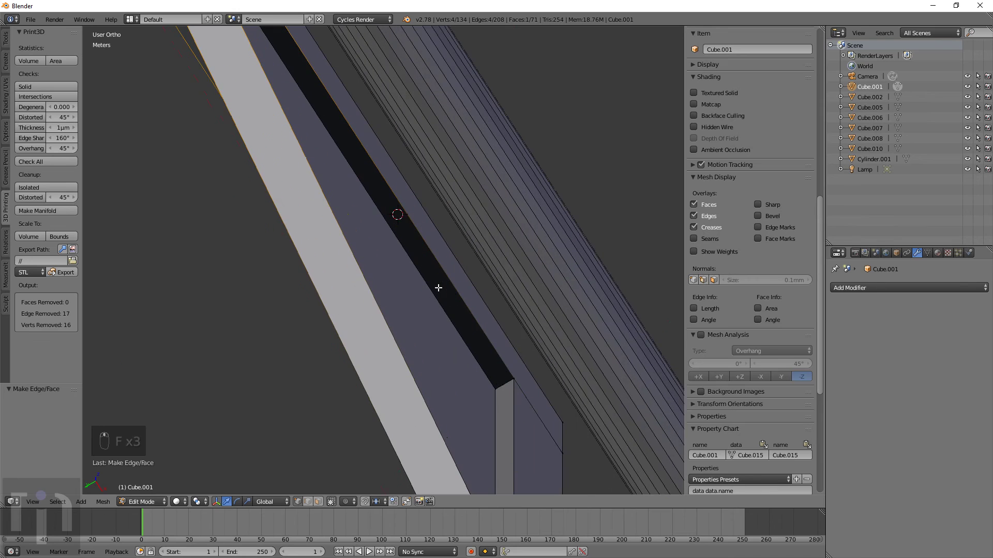
right_click(496, 391)
right_click(512, 381, "shift")
scroll(414, 242, "down", 1)
middle_click_drag(487, 351, 491, 487)
key("z")
middle_click_drag(536, 166, 464, 273, "shift")
scroll(464, 273, "up", 6)
middle_click_drag(524, 300, 436, 294, "shift")
right_click(463, 265)
key("x")
left_click(463, 267)
Merge the stray vertex beside the post into the neighbouring outer corner vertex with At Last
right_click(415, 285)
left_click(299, 503)
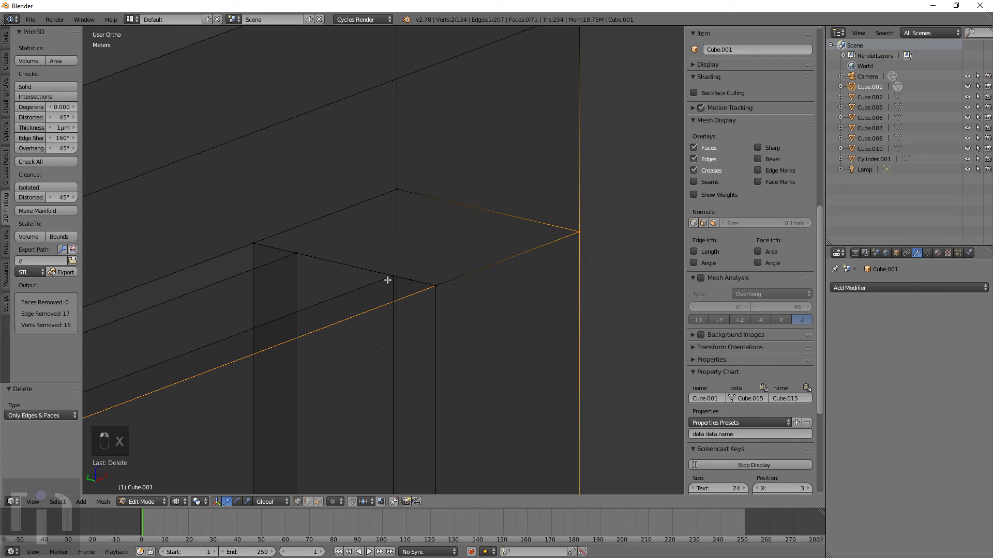
right_click(408, 281)
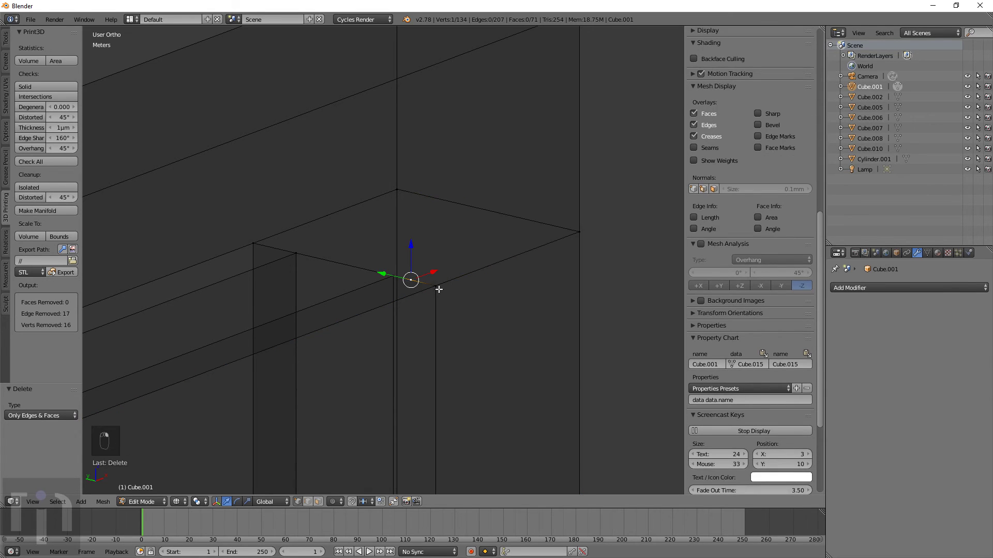
right_click(456, 286, "shift")
key("w")
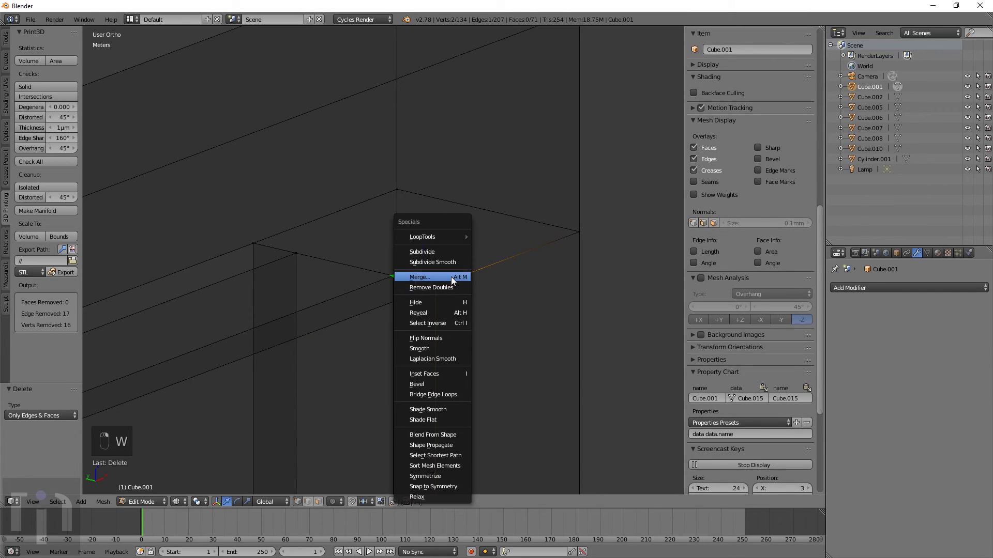
left_click(460, 277)
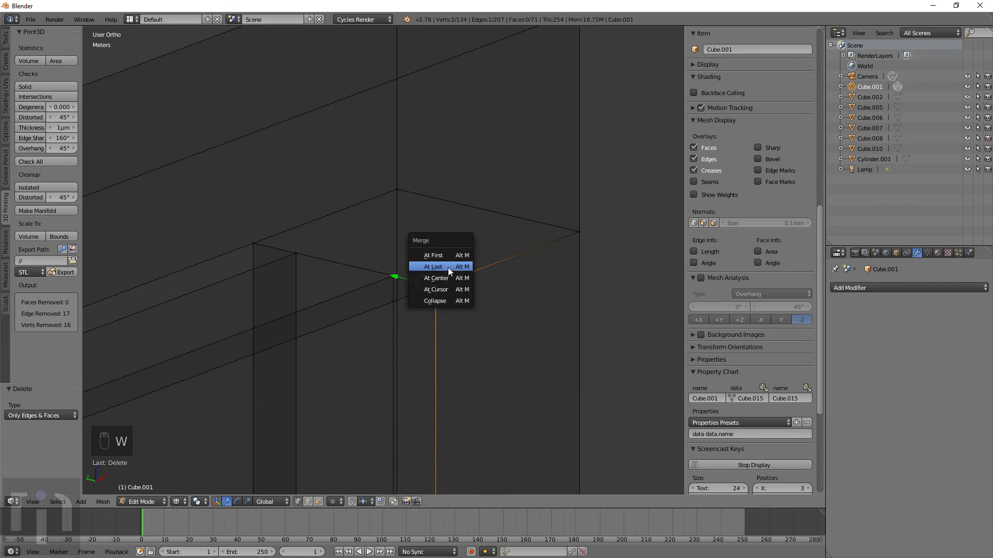
left_click(448, 268)
Try to fill the long strip between the brace and the arm's lower edge, then undo the fill
right_click(392, 277, "shift")
scroll(330, 323, "down", 9)
middle_click_drag(288, 347, 389, 315, "shift")
scroll(283, 306, "up", 2)
scroll(283, 305, "up", 3)
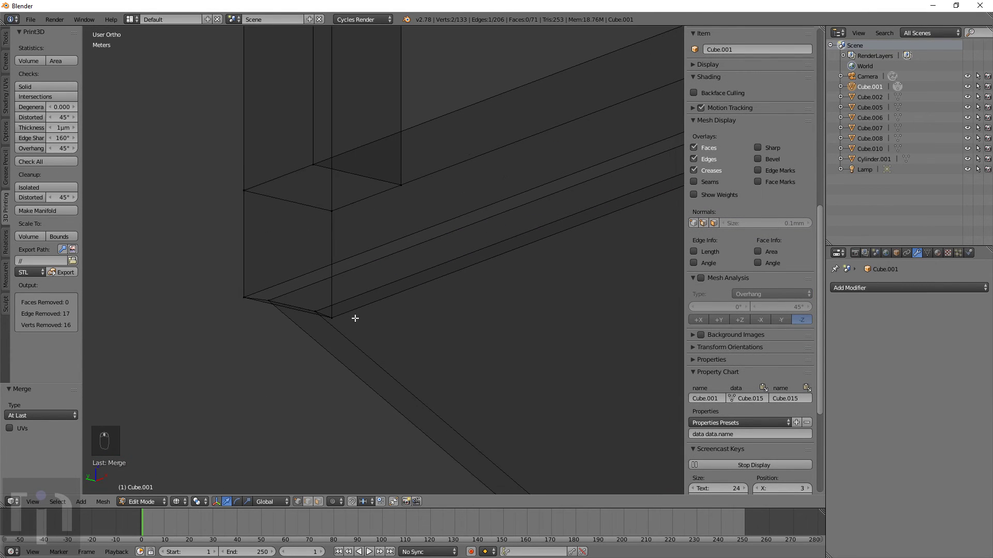
key("f")
middle_click_drag(342, 298, 392, 294)
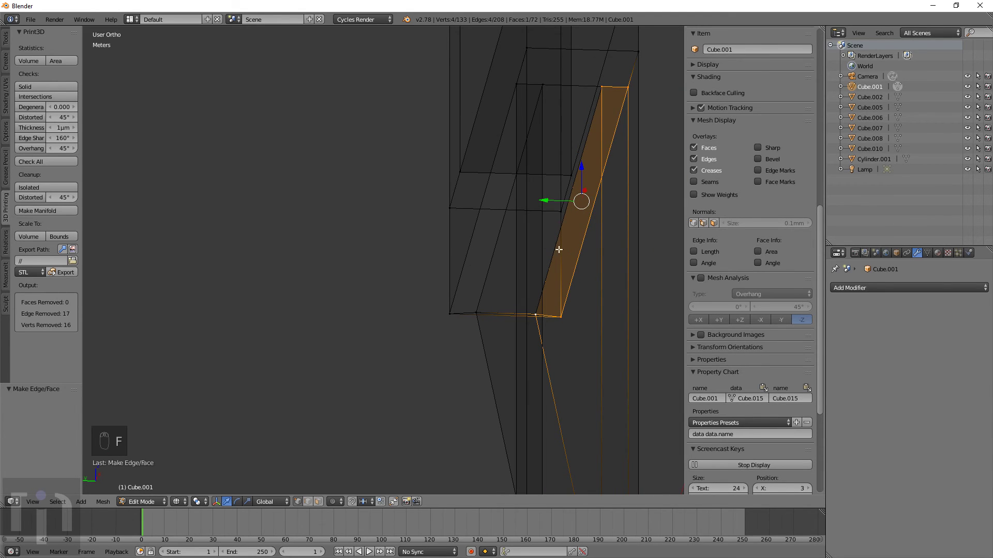
middle_click_drag(563, 264, 539, 268)
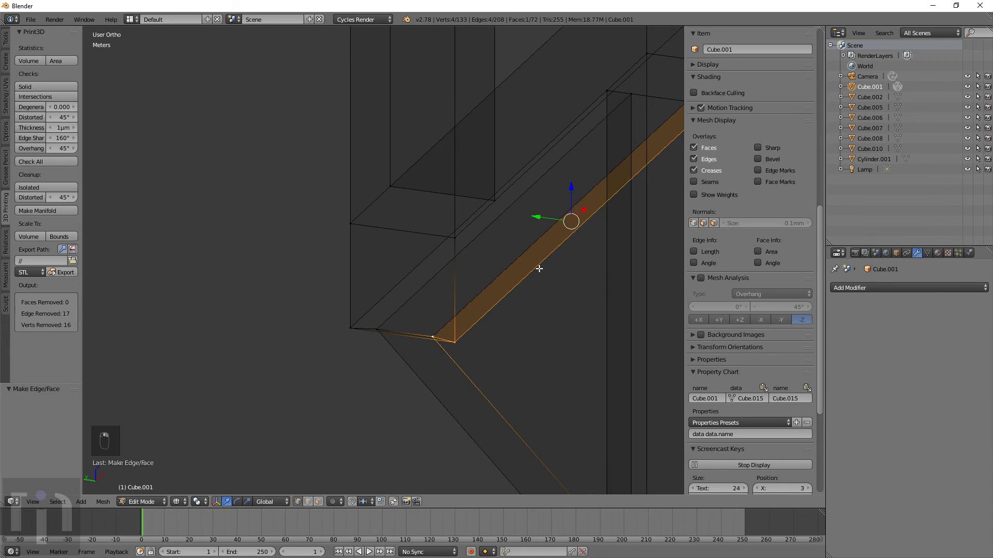
key("ctrl+z")
Circle-select the overlapping vertices at the brace's near corner below the arm's outer end and merge them At Center
key("a")
key("c")
right_click(476, 359)
middle_click_drag(484, 364, 466, 322)
scroll(466, 322, "up", 3)
key("c")
left_click(461, 331)
right_click(463, 333)
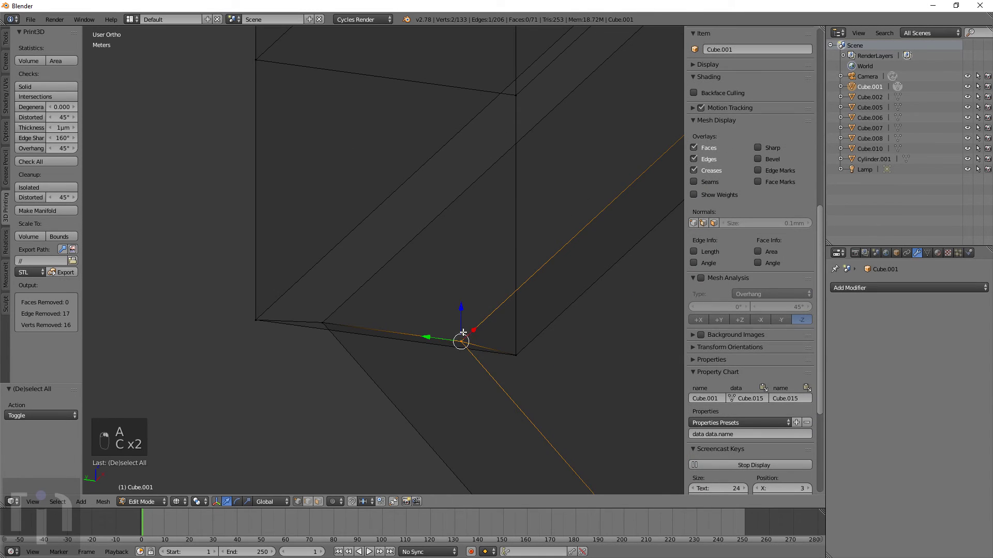
key("w")
left_click(482, 334)
left_click(479, 329)
Circle-select the vertices at the brace's other corner below the arm's outer end and merge them At Center
key("a")
key("c")
left_click(321, 321)
right_click(321, 321)
key("w")
left_click(348, 322)
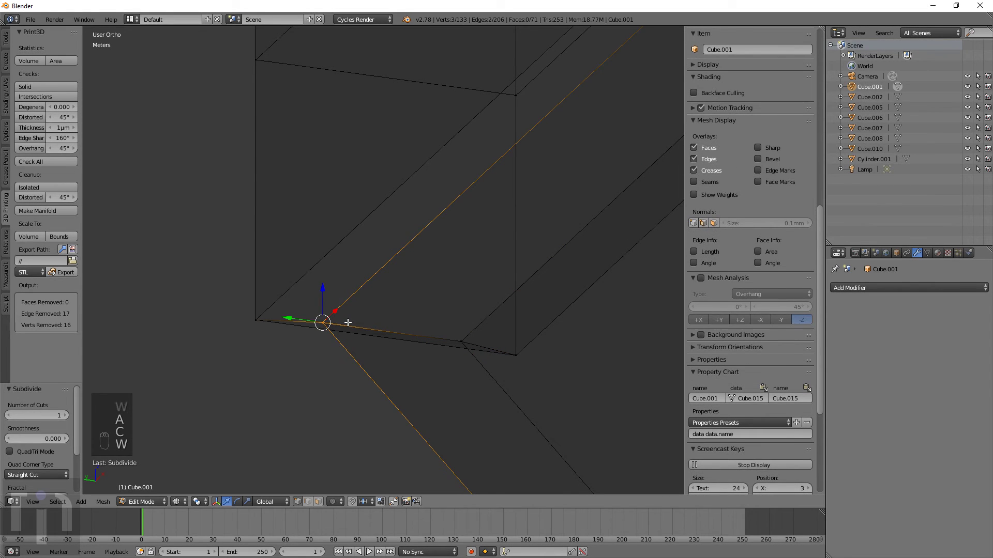
key("w")
left_click(348, 323)
left_click(348, 324)
scroll(386, 279, "down", 5)
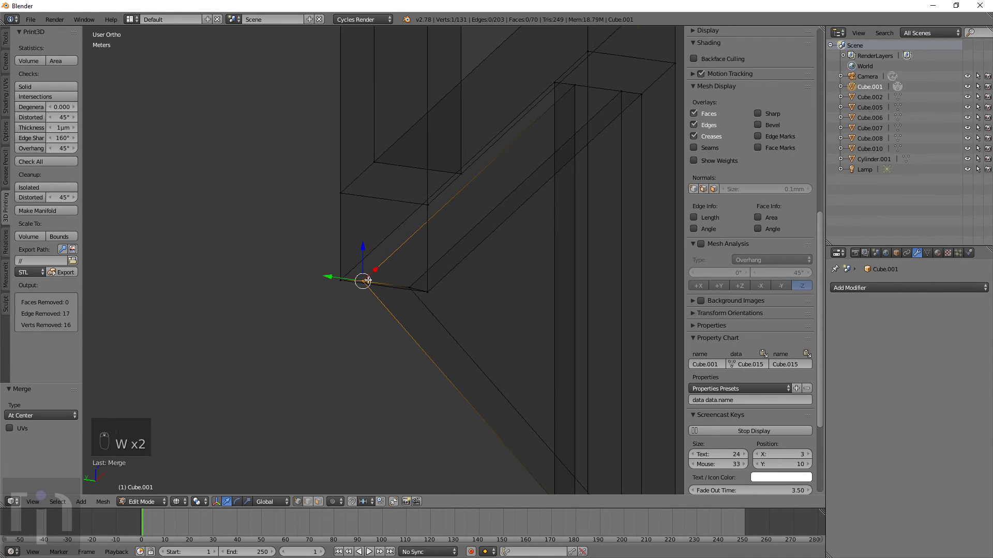
Merge the two overlapping vertices at the post's inner corner under the horizontal arm At Center
right_click(427, 285)
right_click(413, 285)
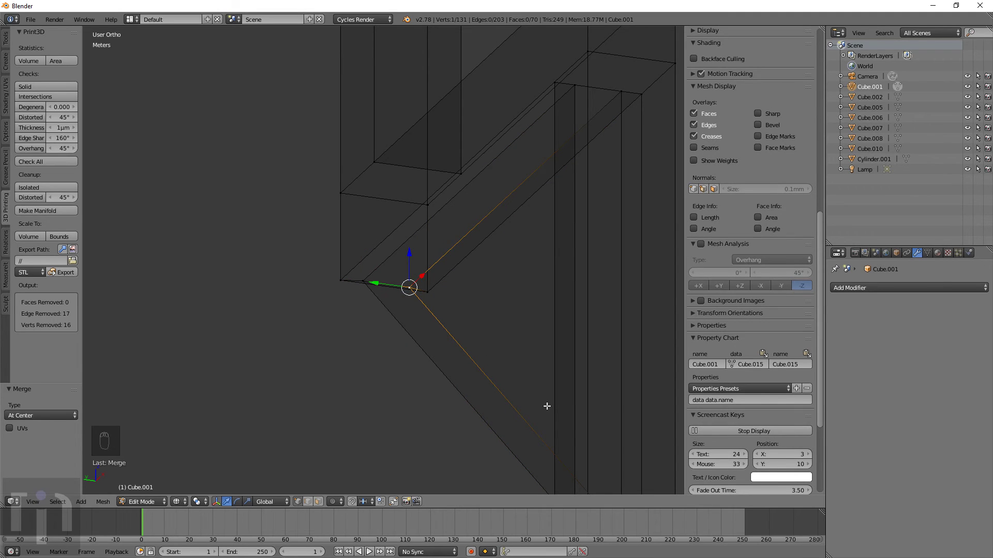
middle_click_drag(434, 293, 462, 331)
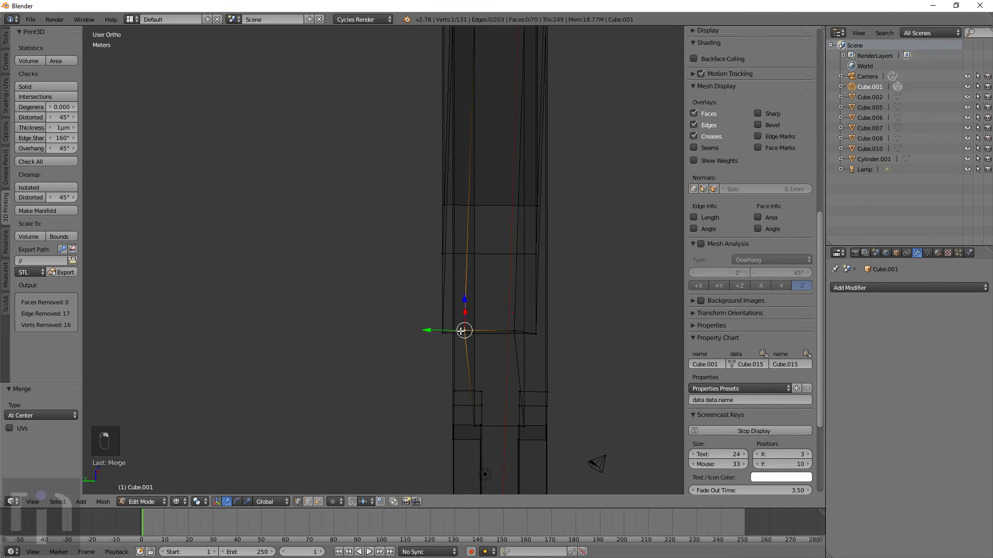
middle_click_drag(567, 283, 259, 335)
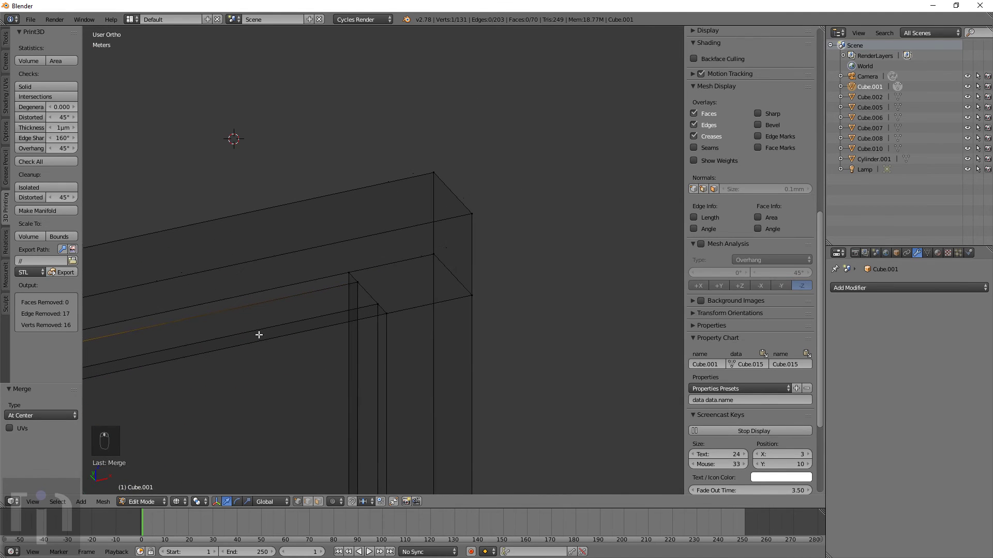
middle_click_drag(385, 302, 343, 281)
key("g")
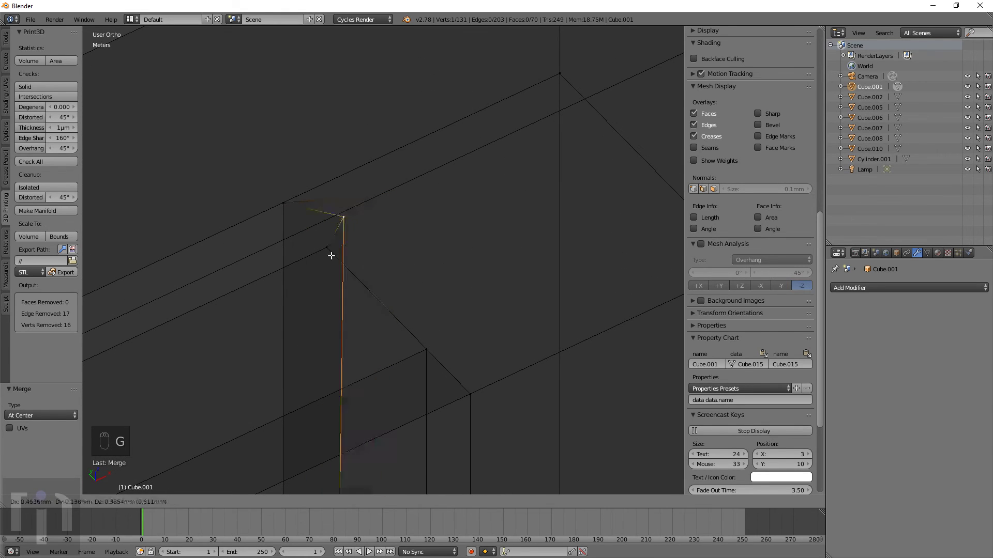
right_click(352, 271)
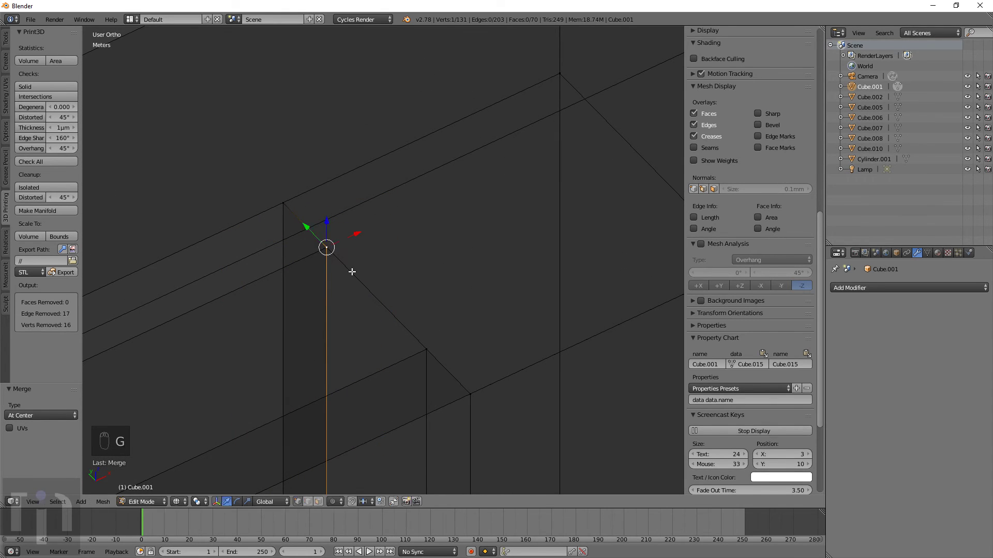
right_click(327, 253, "shift")
key("w")
left_click(358, 276)
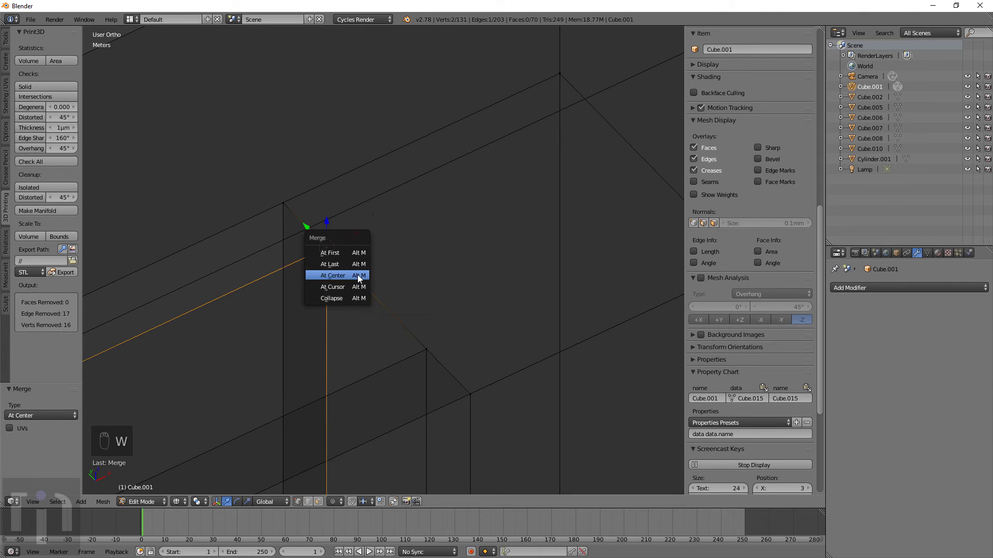
left_click(358, 276)
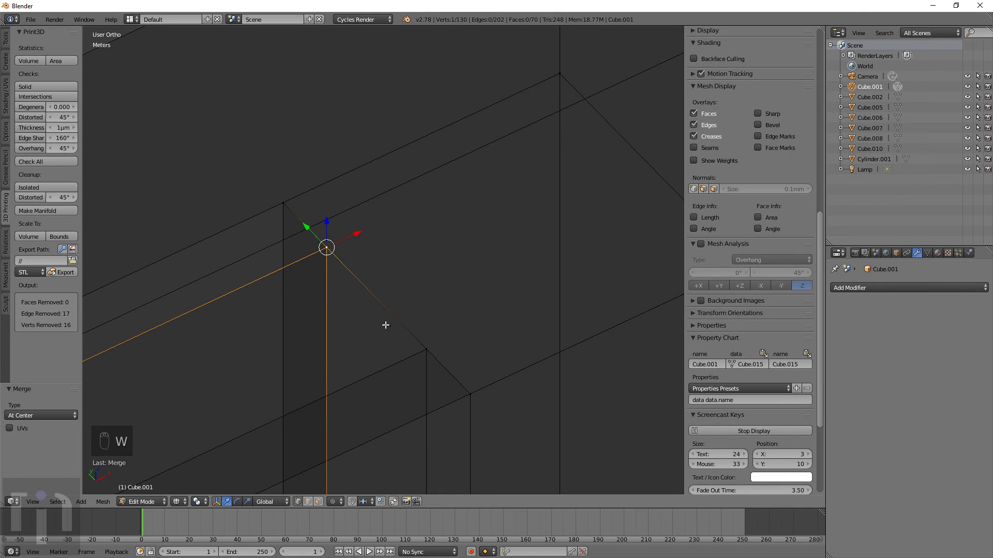
Fill the long underside strip between the brace and the arm's lower edge with a face from its four corner vertices
right_click(468, 392, "shift")
scroll(440, 393, "down", 10)
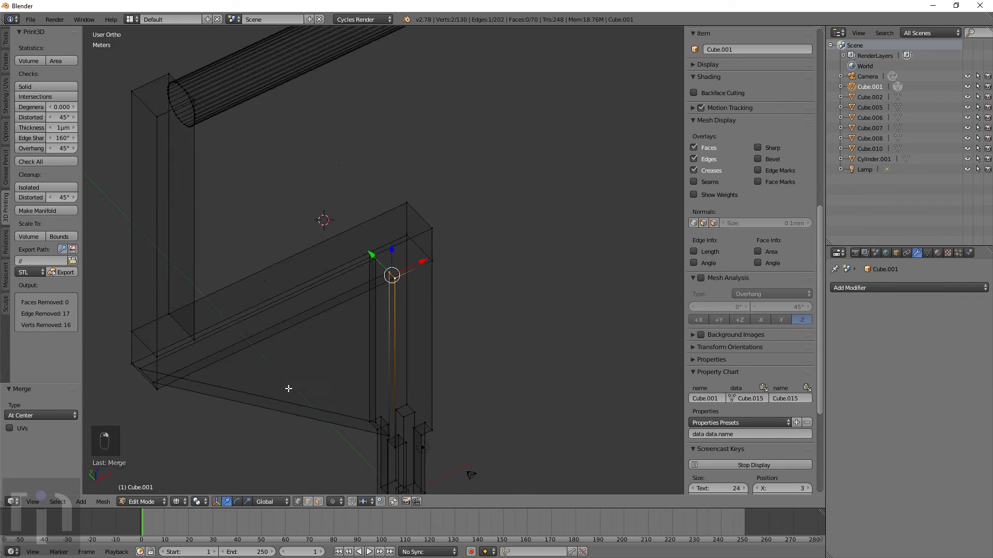
scroll(278, 322, "up", 6)
right_click(211, 420, "shift")
right_click(219, 442, "shift")
key("f")
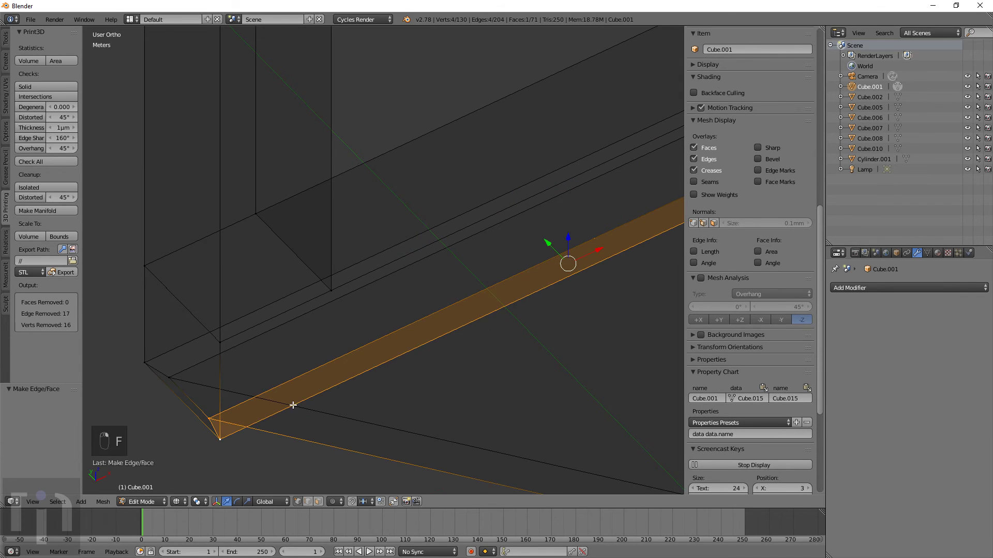
Select the opposite underside strip's corner vertices and examine the post's joint with the horizontal arm from the other side
right_click(171, 380)
right_click(151, 366, "shift")
scroll(432, 299, "down", 4)
middle_click_drag(503, 233, 302, 322, "shift")
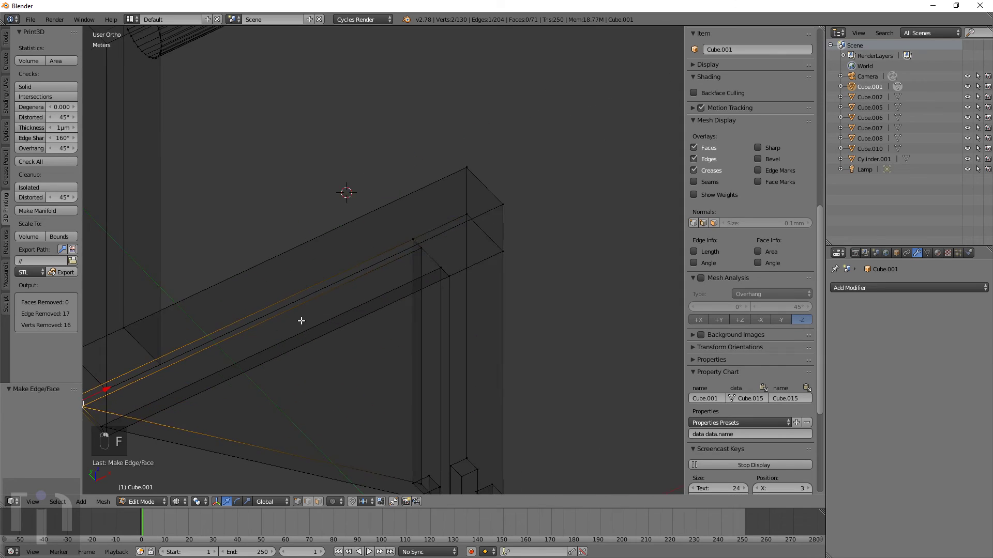
scroll(421, 253, "up", 5)
right_click(424, 253, "shift")
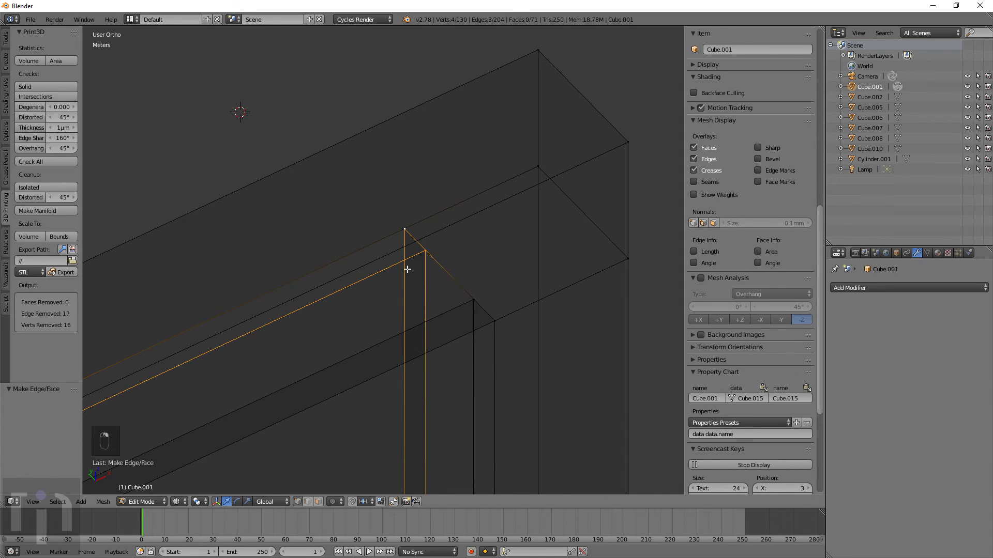
scroll(406, 270, "down", 4)
middle_click_drag(356, 285, 607, 271)
scroll(412, 248, "up", 5)
right_click(386, 265)
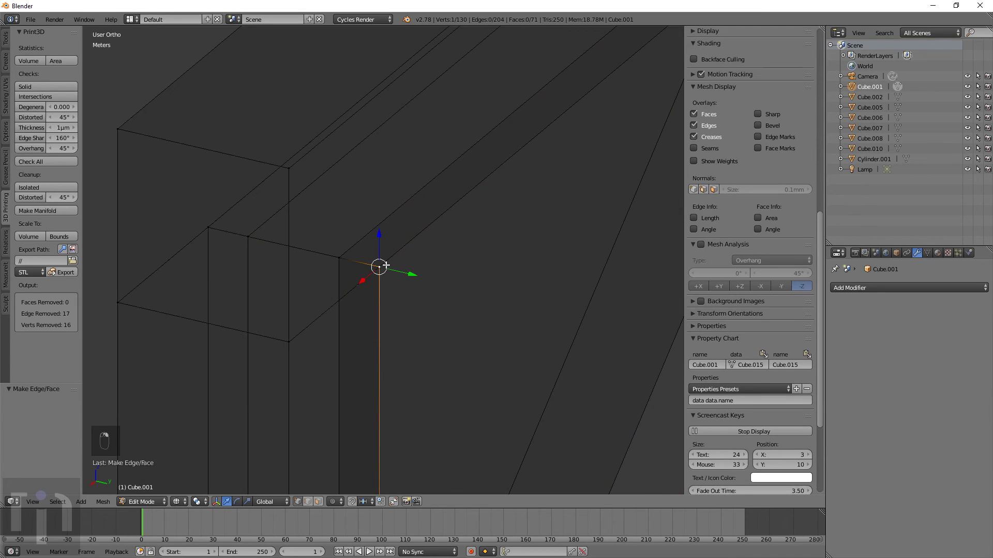
middle_click_drag(454, 337, 327, 346)
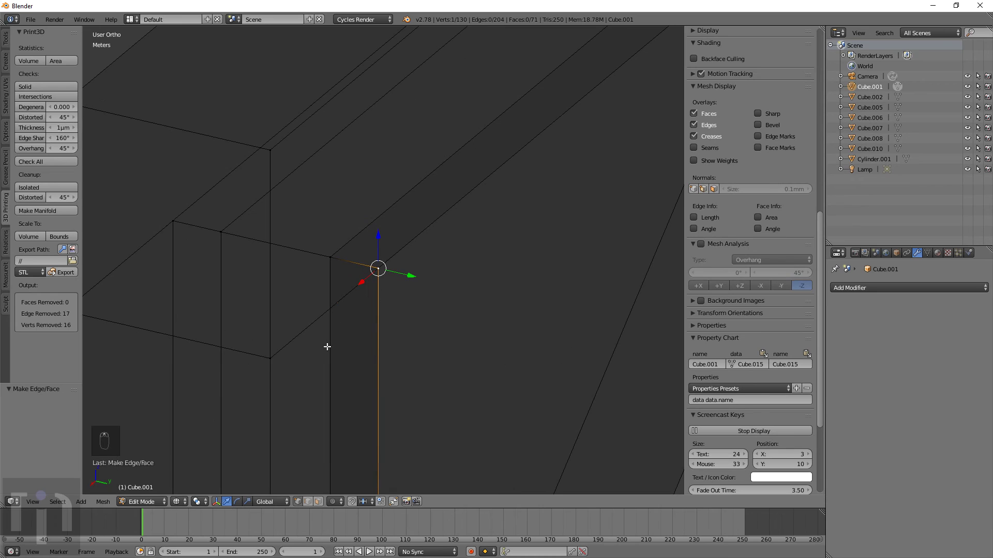
Delete the long lower edge on the horizontal arm's side at the post joint using the Edges option
left_click(311, 503)
right_click(396, 253)
key("g")
right_click(437, 280)
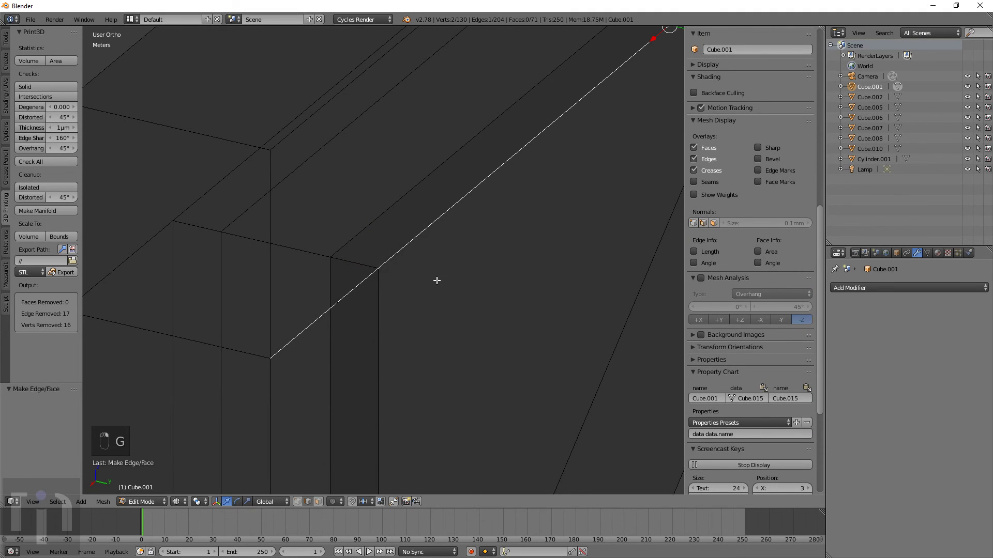
key("x")
left_click(422, 283)
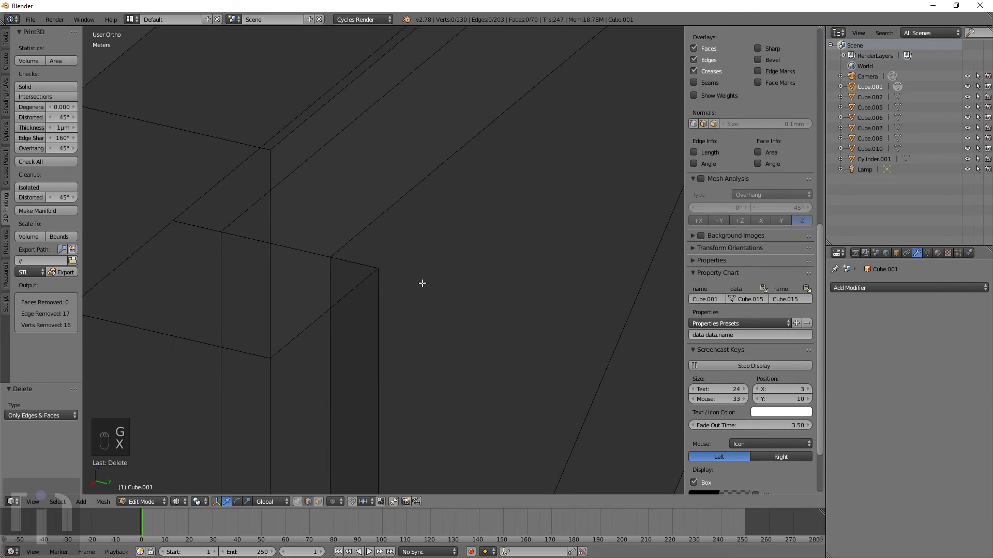
key("ctrl+z")
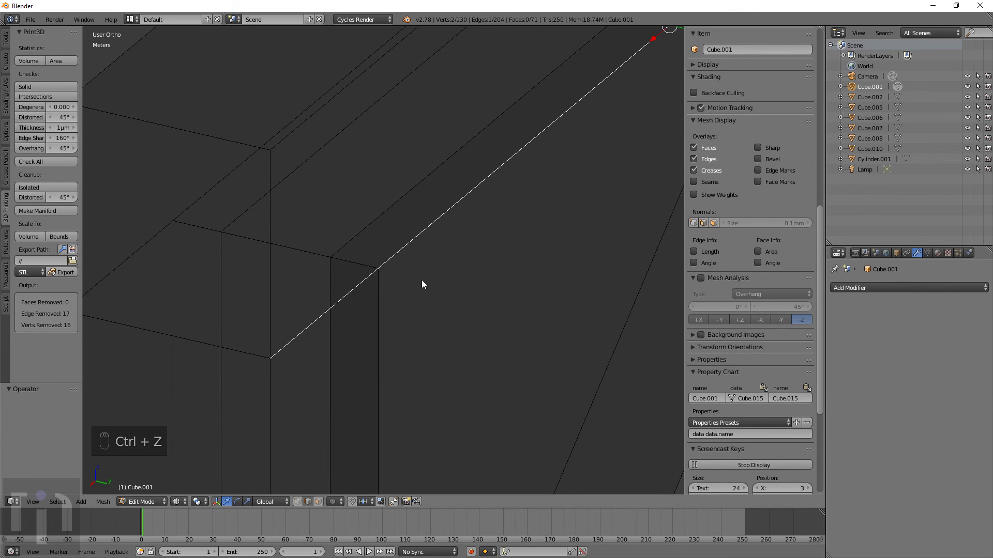
key("w")
key("x")
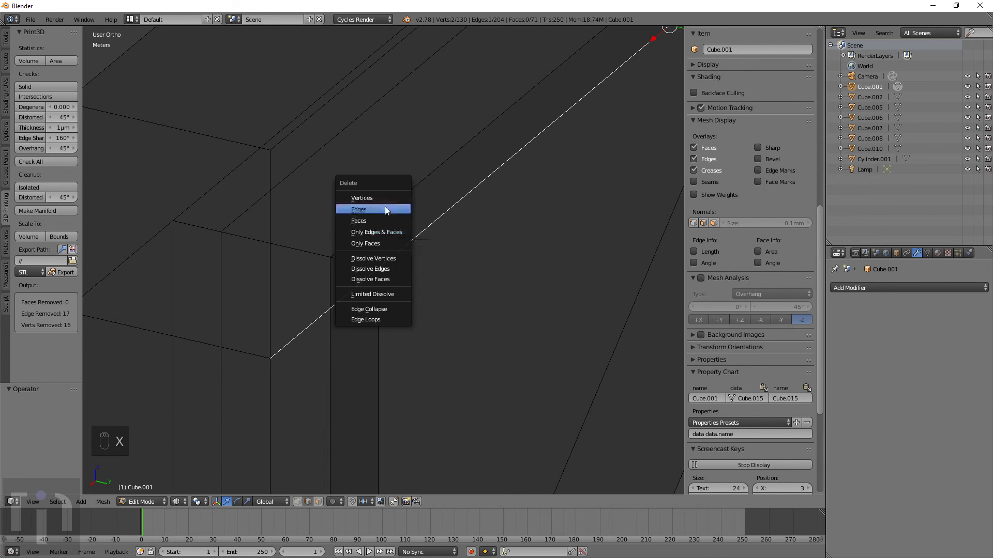
left_click(385, 210)
Fill the open side of the horizontal arm above the post joint with a face from its boundary vertices
key("z")
middle_click_drag(516, 267, 561, 206)
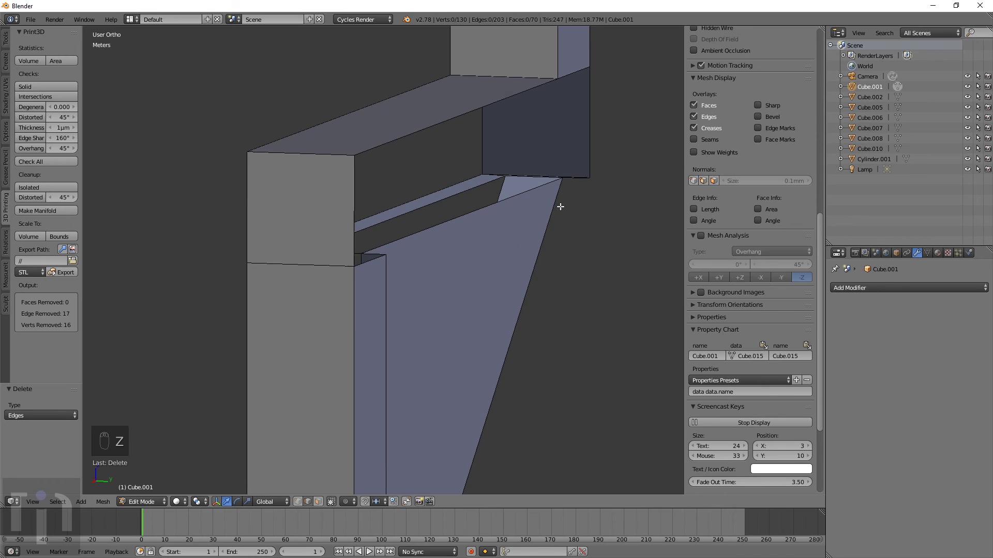
mouse_move(483, 314)
middle_mouse_down()
mouse_move(519, 219)
mouse_move(494, 309)
middle_mouse_up()
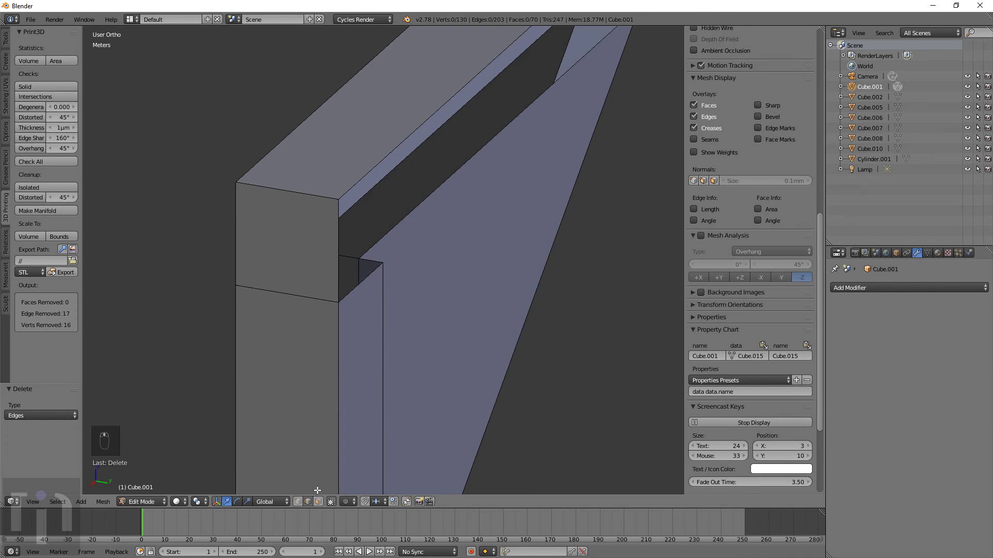
right_click(393, 275)
middle_click_drag(556, 128, 446, 274)
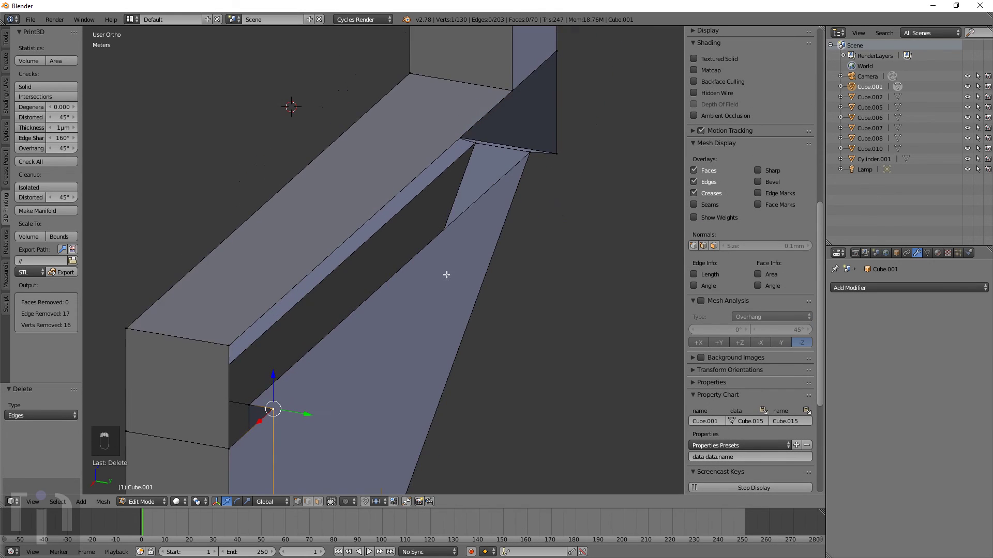
key("f")
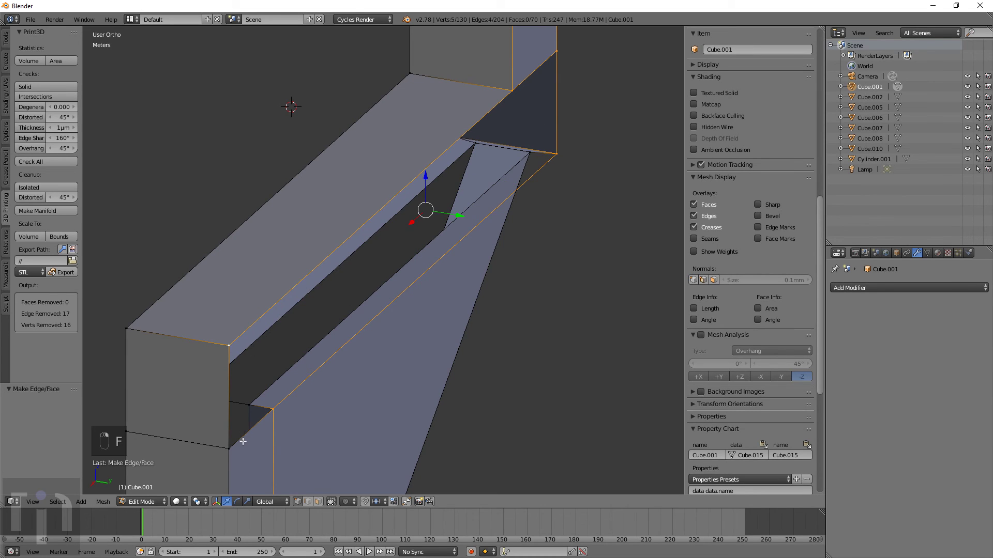
key("f")
Fill the remaining underside strip between the brace and the horizontal arm's lower edge with a face from its corner vertices
key("z")
right_click(263, 399)
right_click(530, 153, "shift")
right_click(557, 154, "shift")
key("f")
key("z")
Select all non-manifold geometry of the crank in wireframe and examine where it lies
mouse_move(534, 221)
middle_mouse_down()
mouse_move(426, 298)
mouse_move(306, 315)
mouse_move(193, 311)
middle_mouse_up()
key("Tab")
scroll(473, 321, "down", 4)
middle_click_drag(472, 325, 395, 328)
key("Tab")
key("a")
key("a")
key("a")
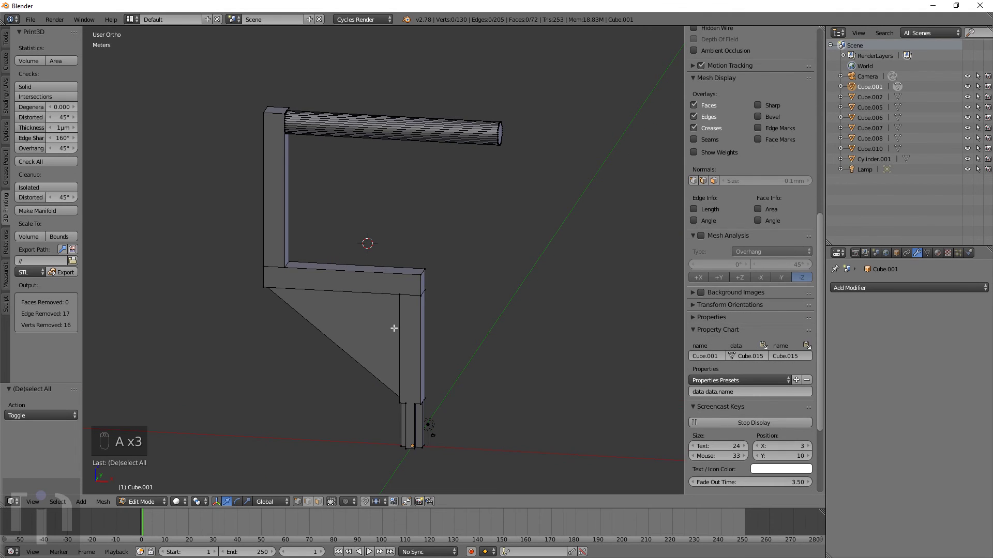
key("z")
key("a")
key("a")
key("a")
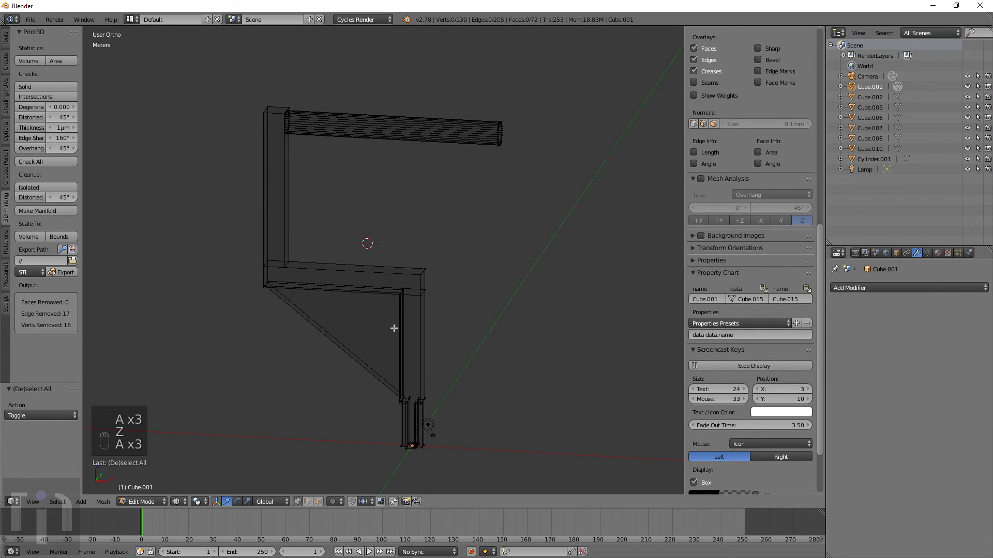
key("ctrl+alt+shift+m")
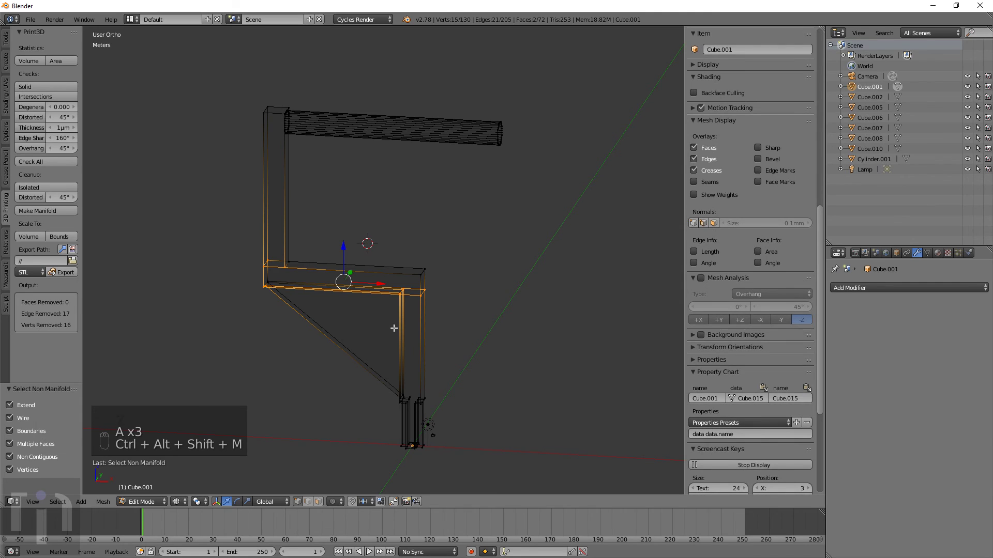
middle_click_drag(393, 327, 429, 325)
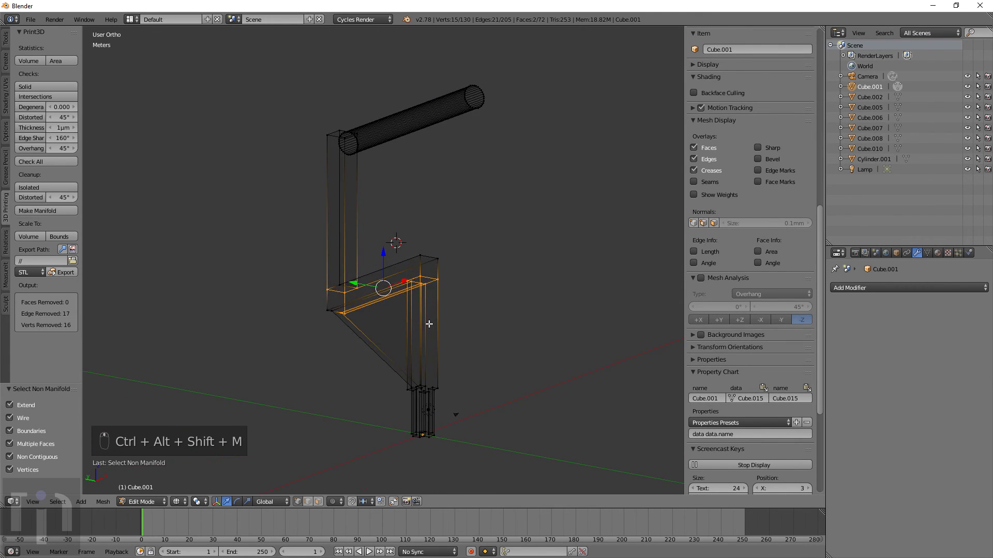
Examine the faces and edges at the corner between the upper upright and the horizontal arm in solid and wireframe shading
key("z")
key("Tab")
key("z")
scroll(434, 275, "up", 6)
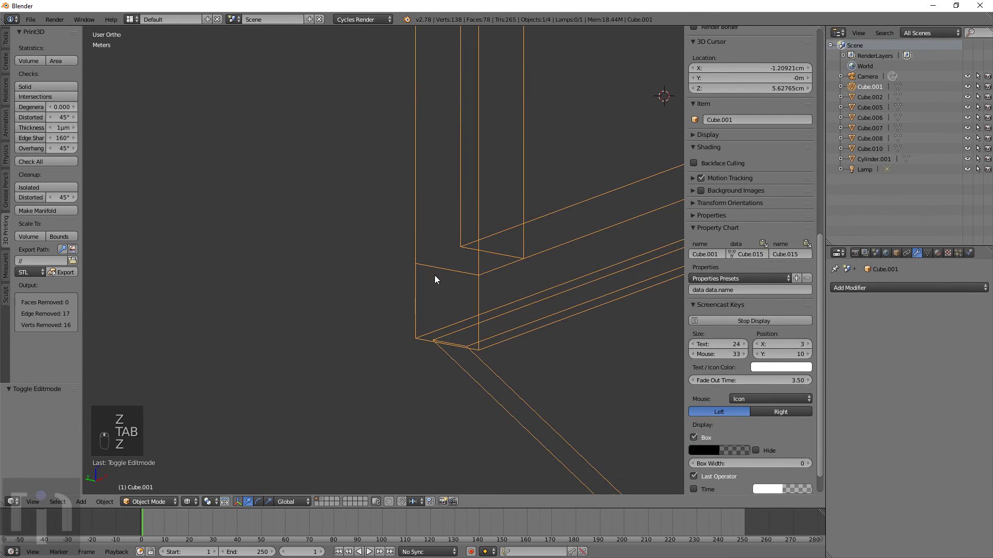
key("Tab")
mouse_move(474, 275)
middle_mouse_down()
mouse_move(543, 284)
mouse_move(493, 281)
mouse_move(352, 312)
mouse_move(543, 264)
mouse_move(451, 283)
mouse_move(372, 263)
mouse_move(428, 255)
mouse_move(403, 261)
mouse_move(397, 287)
middle_mouse_up()
right_click(453, 260)
key("z")
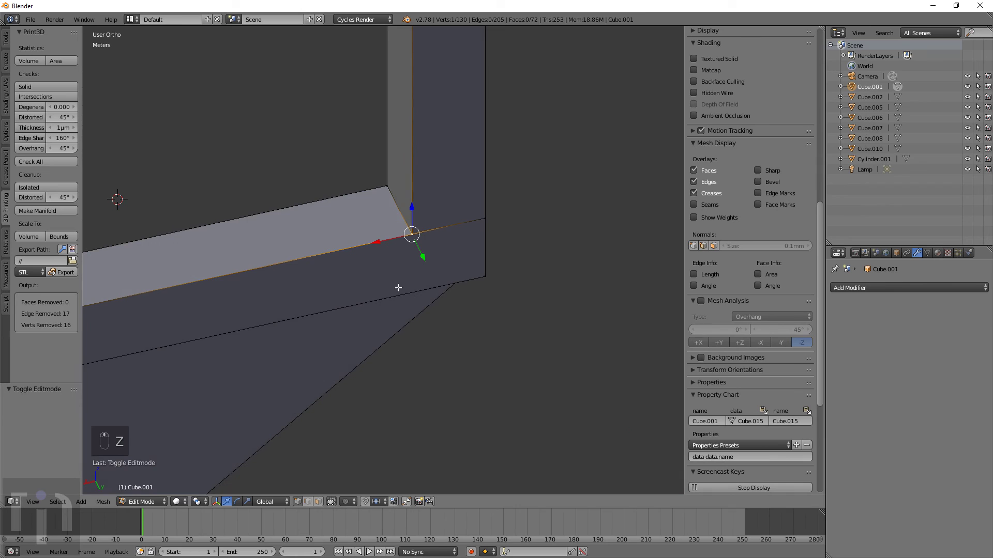
left_click(317, 502)
right_click(320, 248)
middle_click_drag(321, 248, 437, 212)
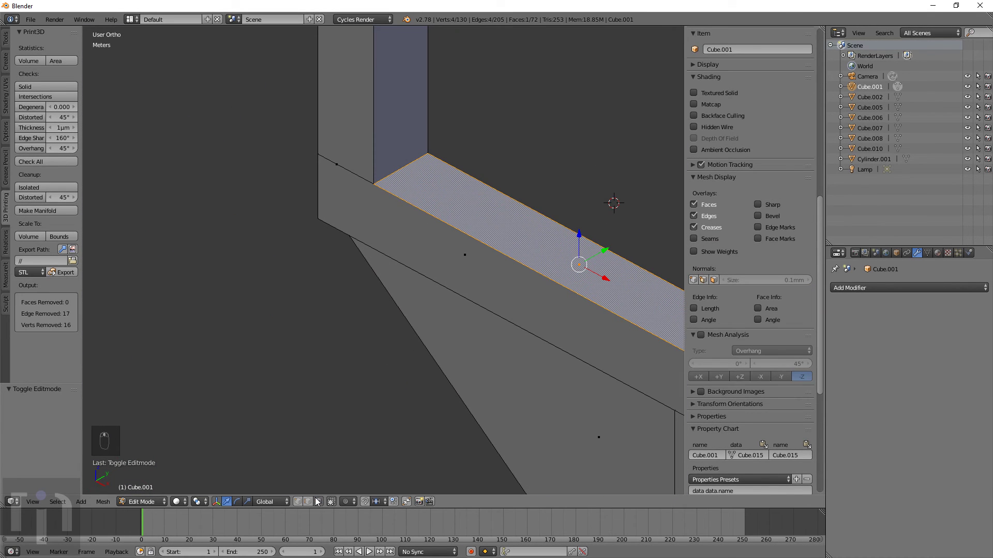
right_click(408, 208)
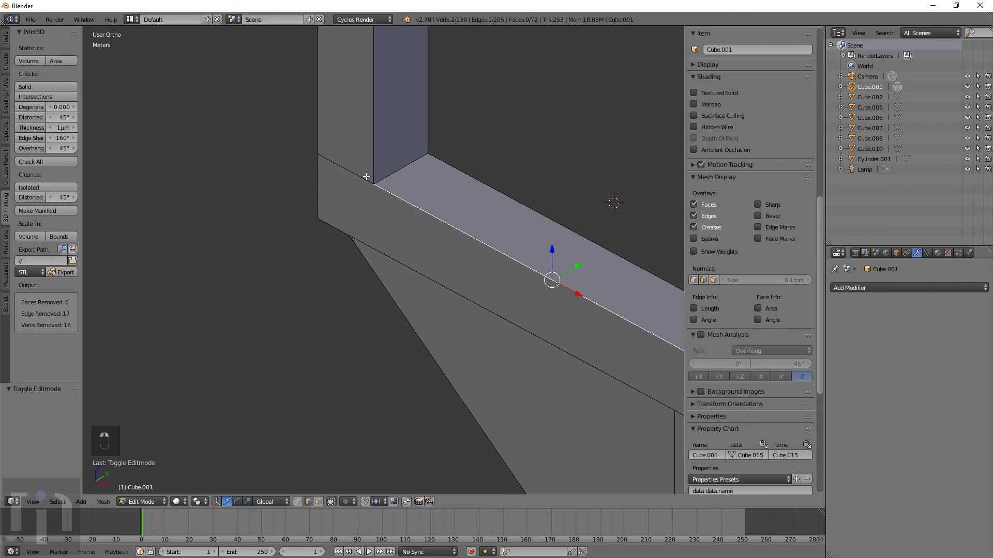
key("z")
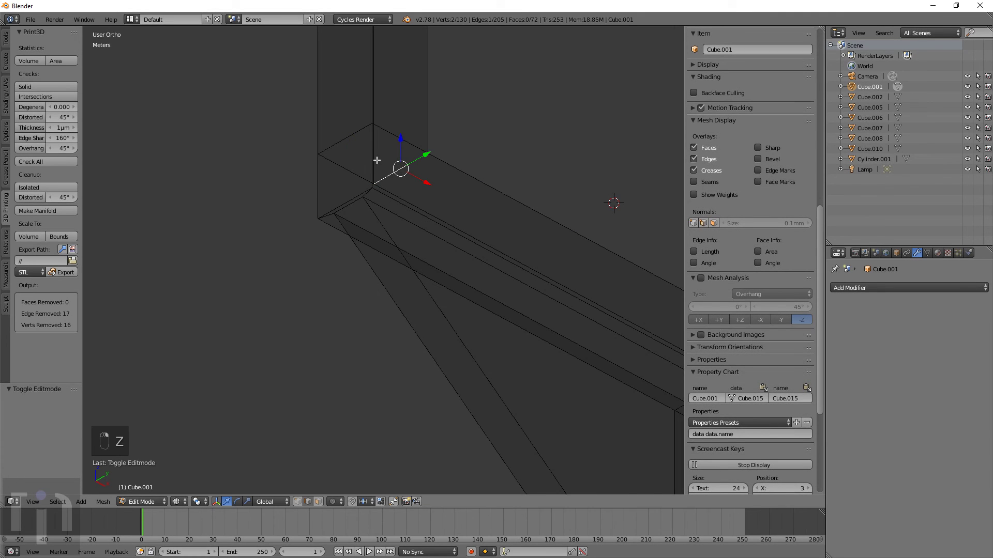
scroll(437, 248, "down", 3)
Try to merge the duplicate vertices of the whole mesh with Remove Doubles
key("a")
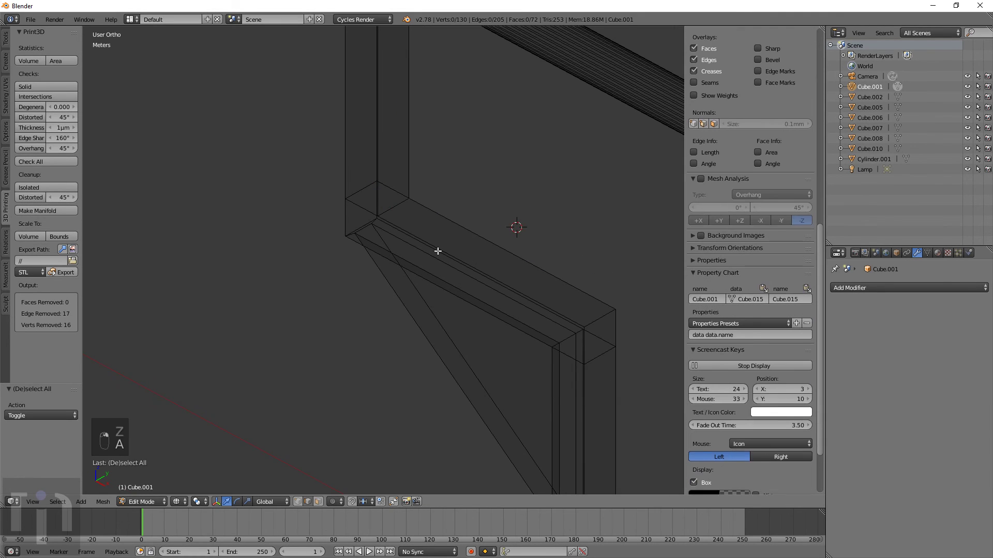
scroll(437, 248, "down", 4)
key("a")
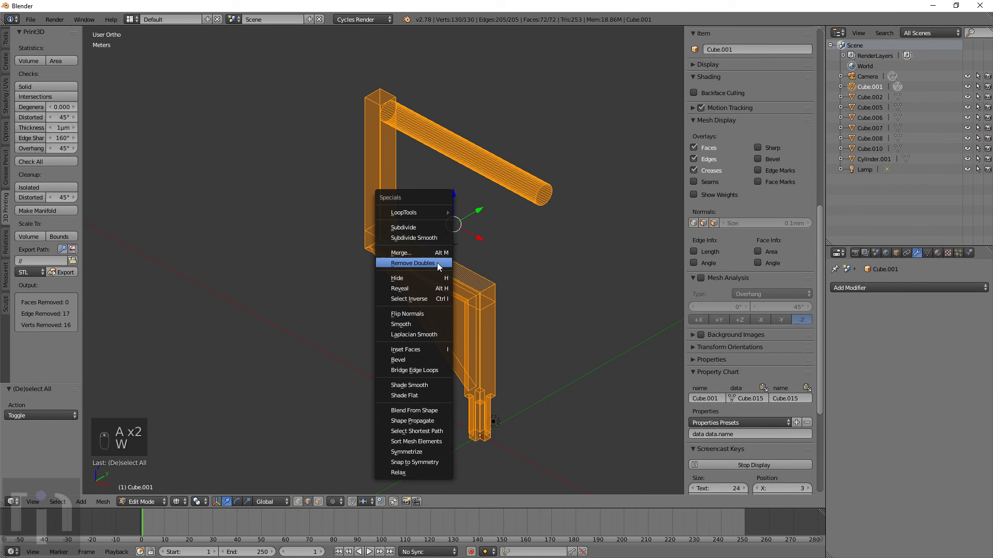
left_click(438, 264)
scroll(465, 270, "up", 5)
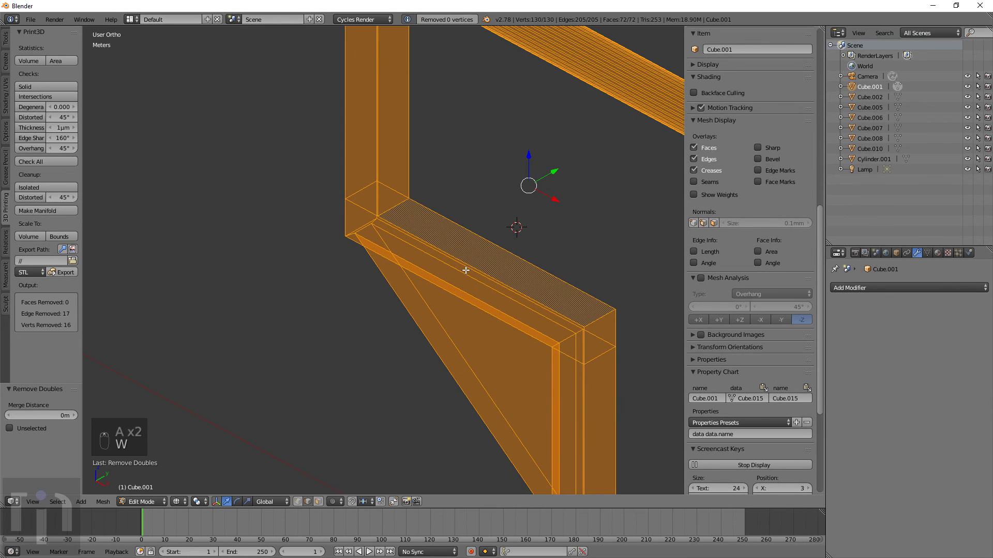
Test-move the upper corner vertex at the horizontal arm's post end to check it for a duplicate, cancelling the move
right_click(465, 270)
middle_click_drag(466, 270, 439, 419)
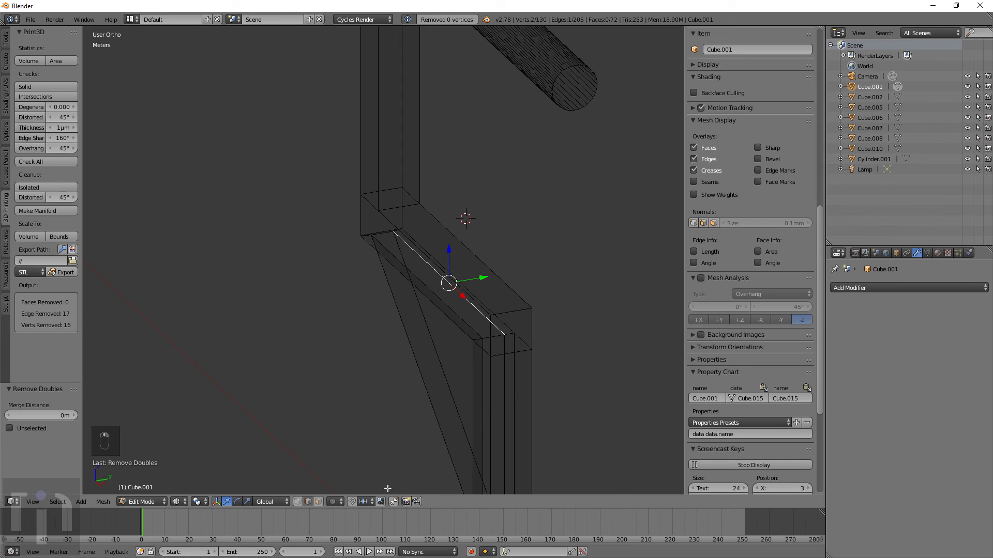
right_click(506, 323)
key("g")
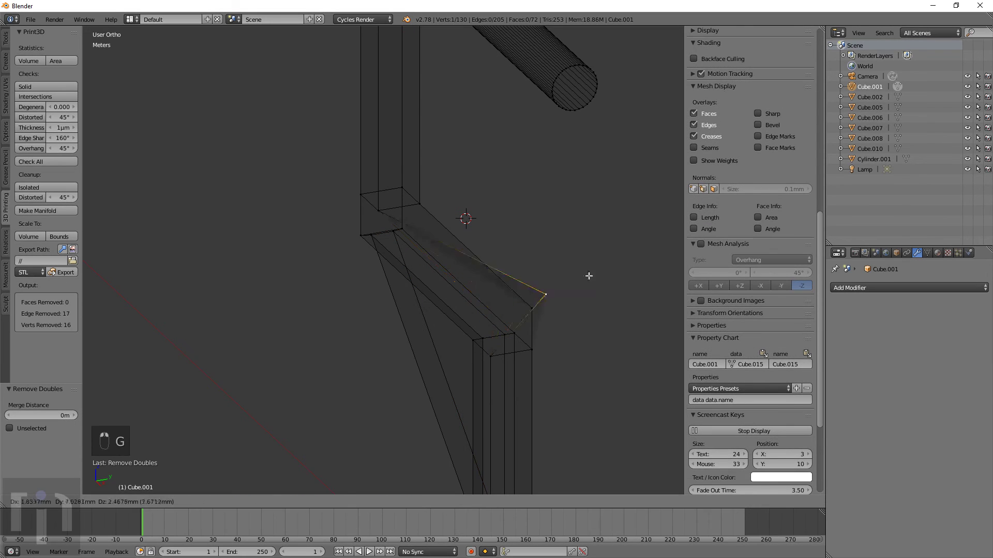
right_click(467, 277)
key("a")
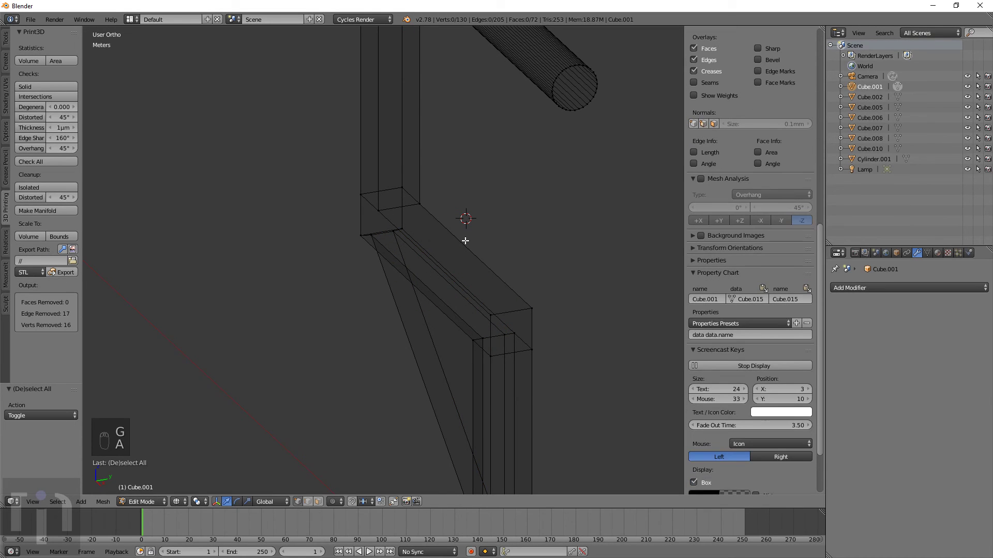
Select the non-manifold geometry and test-move the corner vertex where the upper upright meets the horizontal arm
key("ctrl+alt+shift+m")
middle_click_drag(429, 229, 453, 244)
middle_click_drag(373, 250, 451, 249)
scroll(444, 248, "up", 3)
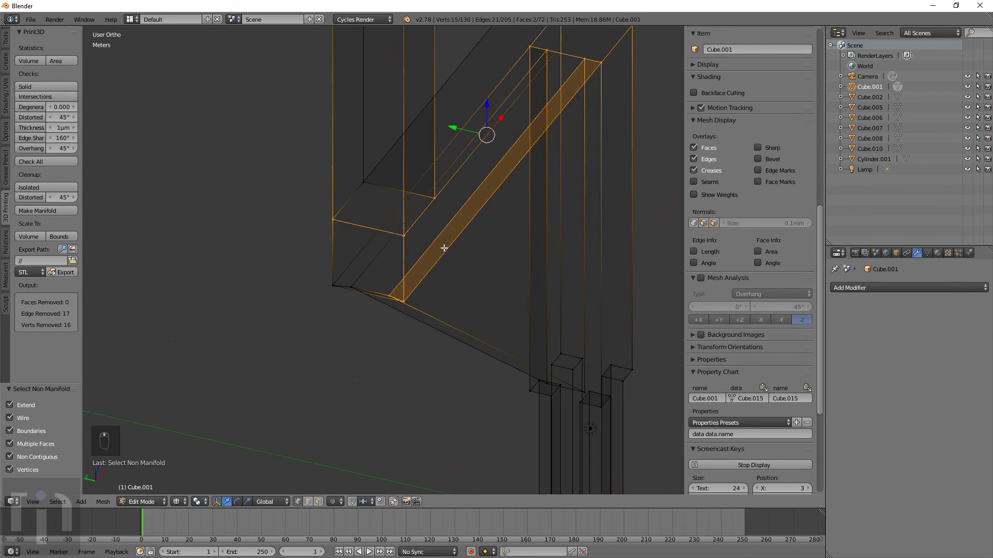
right_click(406, 233)
key("g")
right_click(440, 230)
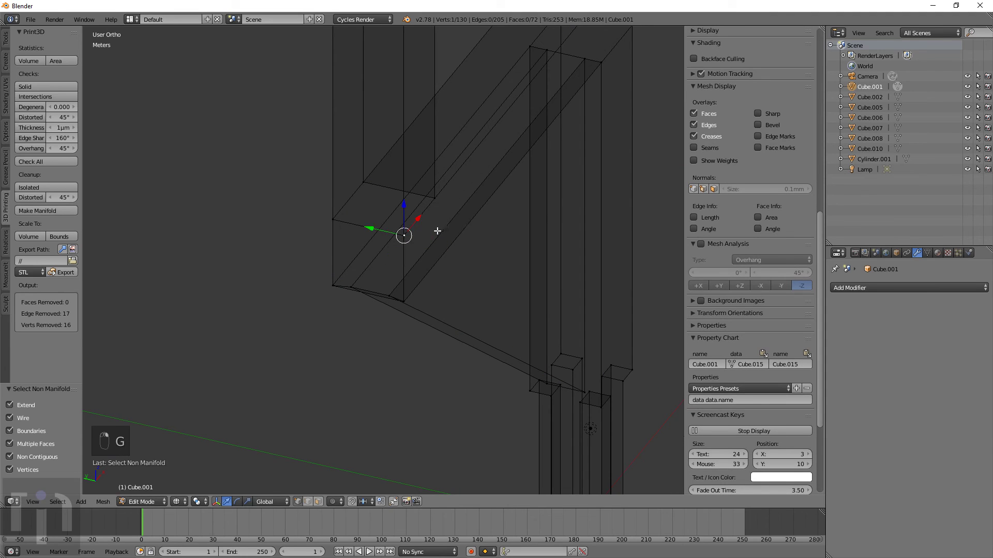
Merge the two overlapping vertices at the upper upright's outer corner on the horizontal arm At Center
scroll(446, 222, "up", 5)
key("a")
key("w")
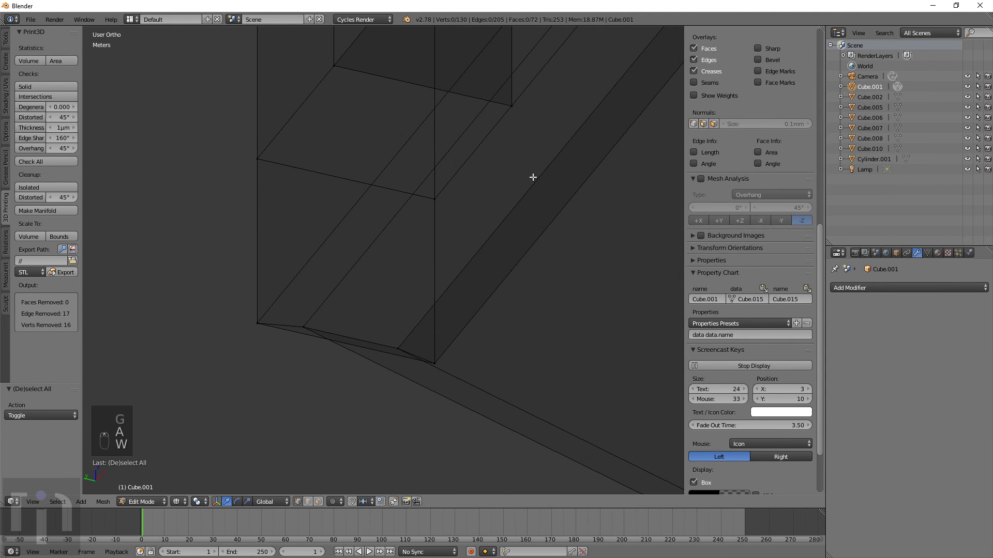
key("c")
left_click(443, 204)
right_click(443, 204)
key("w")
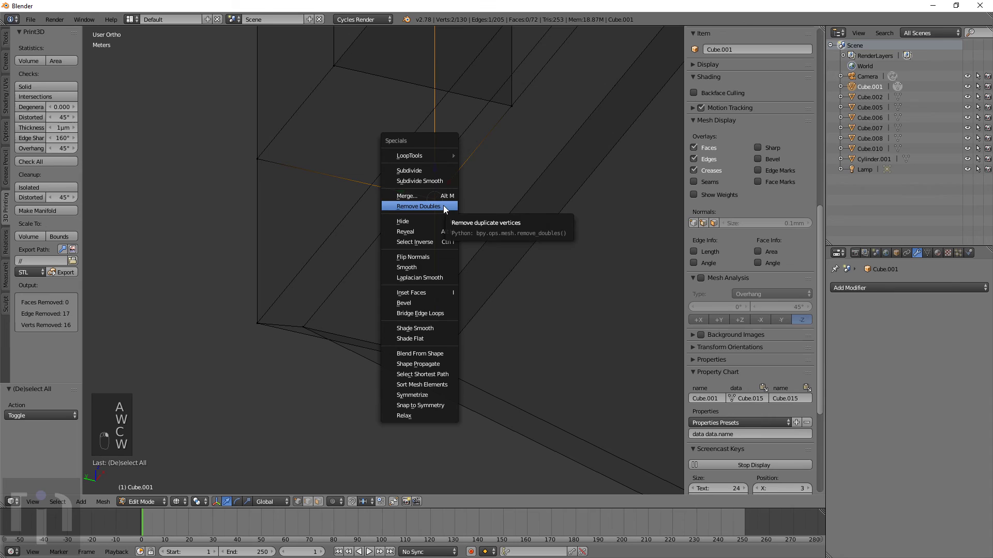
left_click(438, 197)
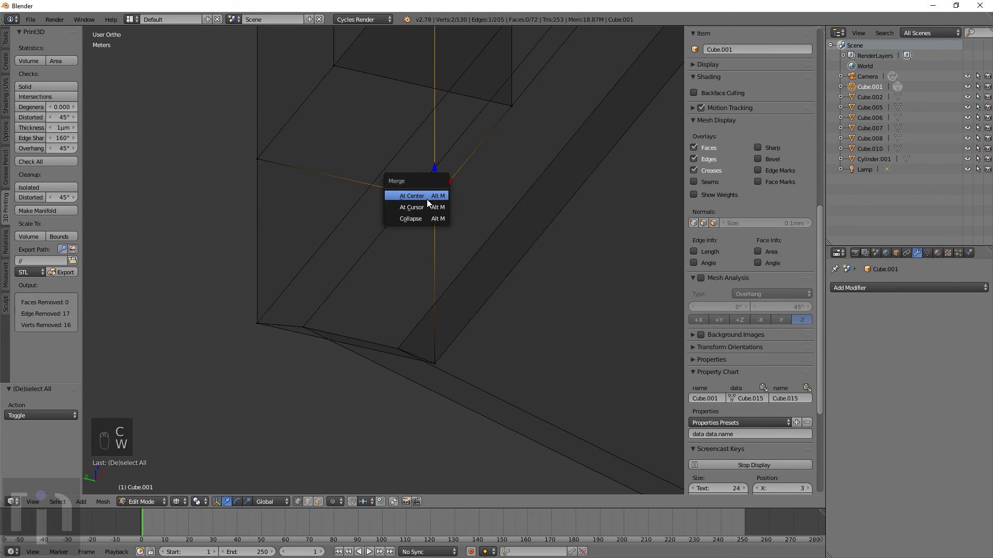
left_click(427, 199)
Merge the vertices at the upright's inner corner on top of the horizontal arm At Center
key("a")
key("c")
left_click(512, 102)
right_click(512, 102)
key("w")
left_click(519, 117)
left_click(518, 115)
Merge the vertices at the upright's opposite outer corner on the horizontal arm At Center
key("a")
key("c")
left_click(259, 162)
right_click(259, 162)
key("w")
left_click(259, 166)
left_click(257, 165)
Reselect the non-manifold geometry and examine the post's joint with the horizontal arm
scroll(388, 207, "down", 6)
key("a")
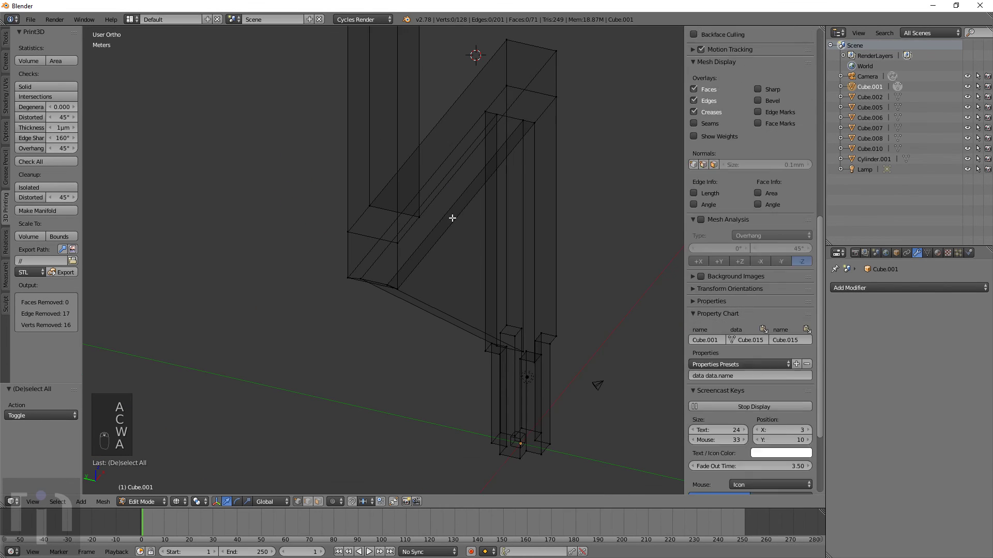
key("a")
key("a")
key("a")
key("ctrl+alt+shift+m")
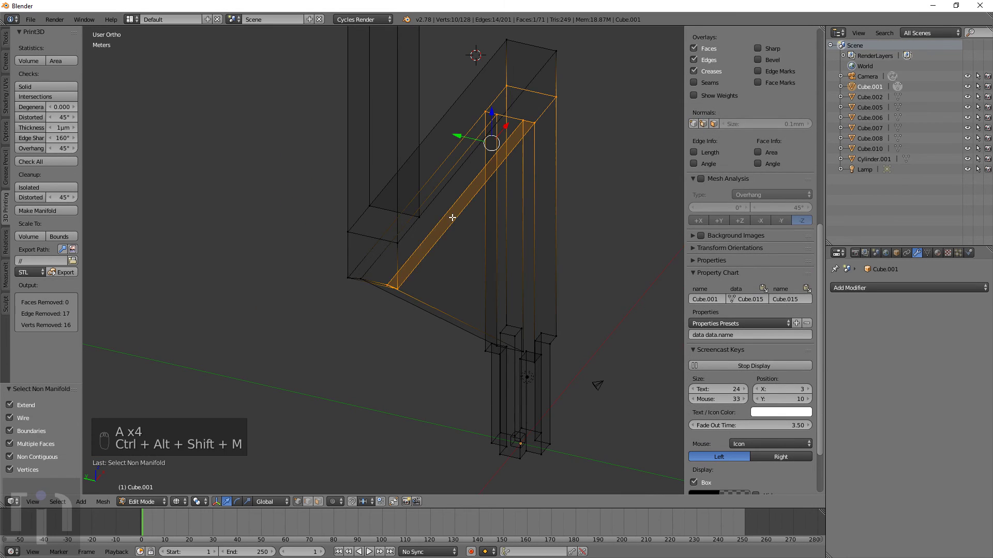
scroll(453, 263, "up", 4)
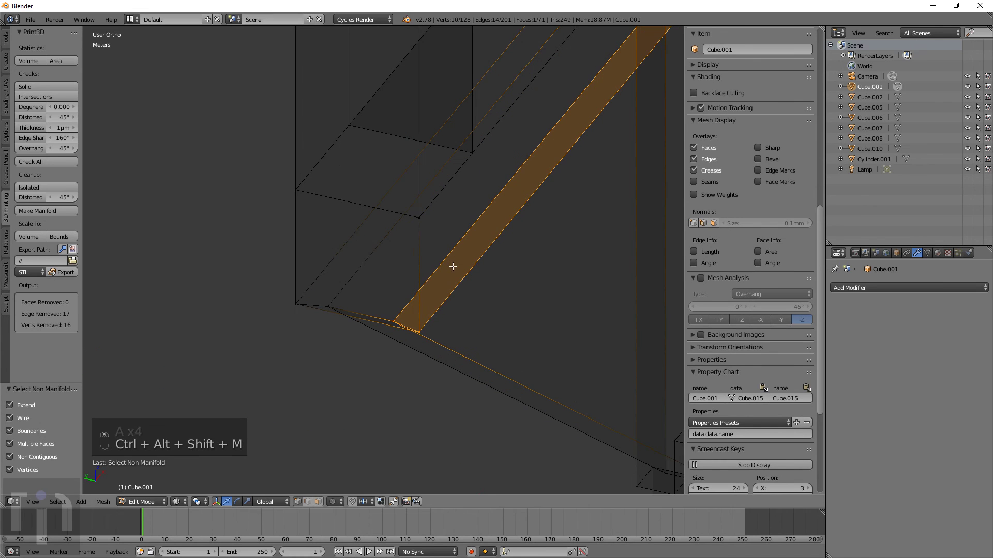
scroll(474, 266, "down", 3)
middle_click_drag(595, 139, 498, 135)
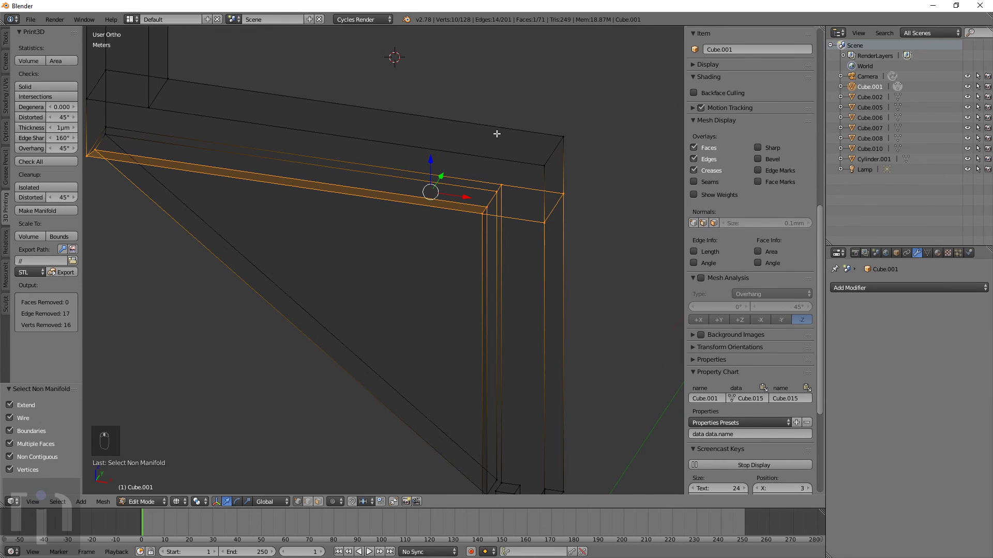
scroll(497, 136, "up", 2)
Test-move the two outer corner vertices at the post's joint with the arm to check for duplicates, cancelling each move
key("a")
key("c")
right_click(582, 223)
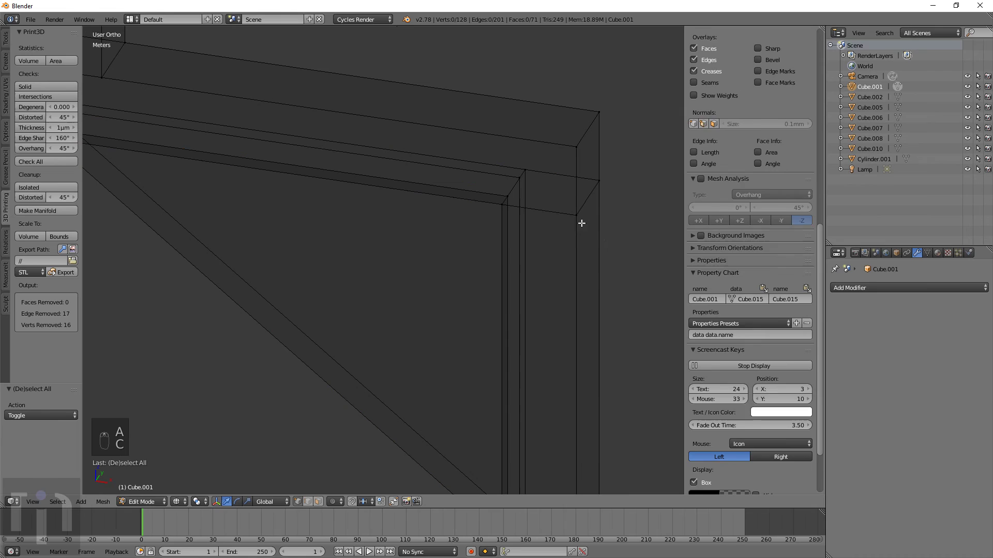
right_click(581, 221)
key("g")
right_click(580, 253)
right_click(595, 189)
key("g")
right_click(609, 178)
Merge the overlapping vertices at the post's far outer corner under the horizontal arm At Center and check the merged vertex
key("a")
key("c")
left_click(612, 185)
right_click(614, 185)
key("w")
left_click(613, 185)
left_click(606, 185)
key("g")
right_click(586, 183)
Test-move the vertices at the post's inner corner beside the brace to look for overlapping duplicates
right_click(535, 165)
key("g")
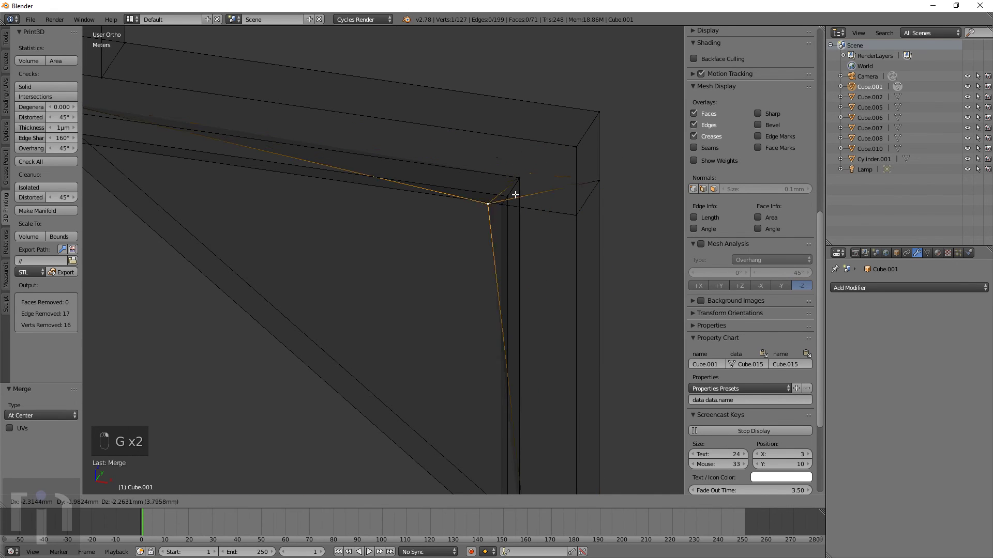
left_click(516, 178)
key("g")
left_click(507, 197)
key("g")
left_click(541, 187)
Merge the two overlapping vertices at the brace's near top corner against the post At Center
scroll(542, 188, "up", 5)
middle_click_drag(612, 144, 344, 284, "shift")
scroll(343, 284, "up", 4)
key("a")
key("c")
left_click(477, 220)
right_click(477, 220)
key("w")
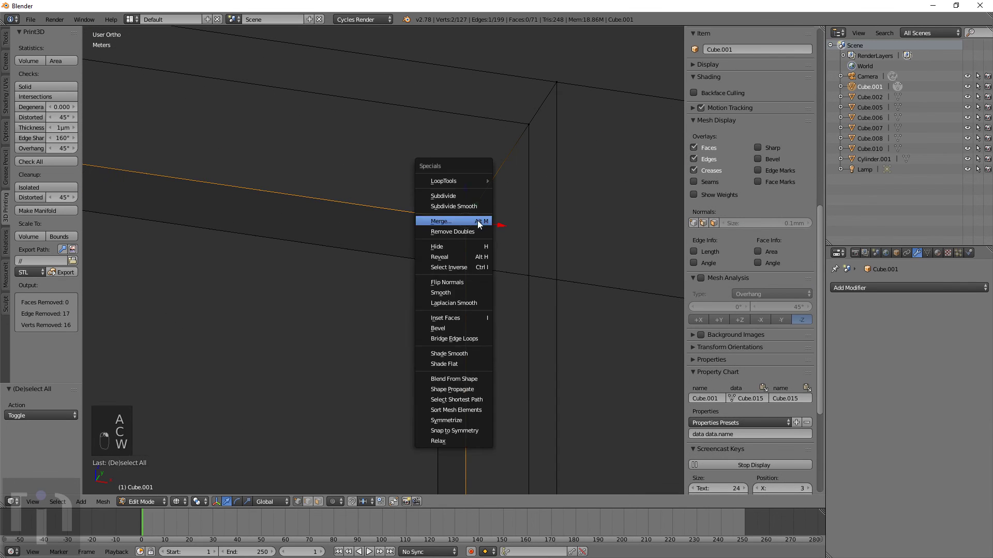
left_click(476, 220)
left_click(476, 220)
Test-move the post's near inner corner vertex under the arm and try to merge it At Center
key("a")
key("c")
left_click(437, 264)
right_click(438, 269)
key("g")
right_click(428, 309)
key("g")
right_click(412, 280)
key("w")
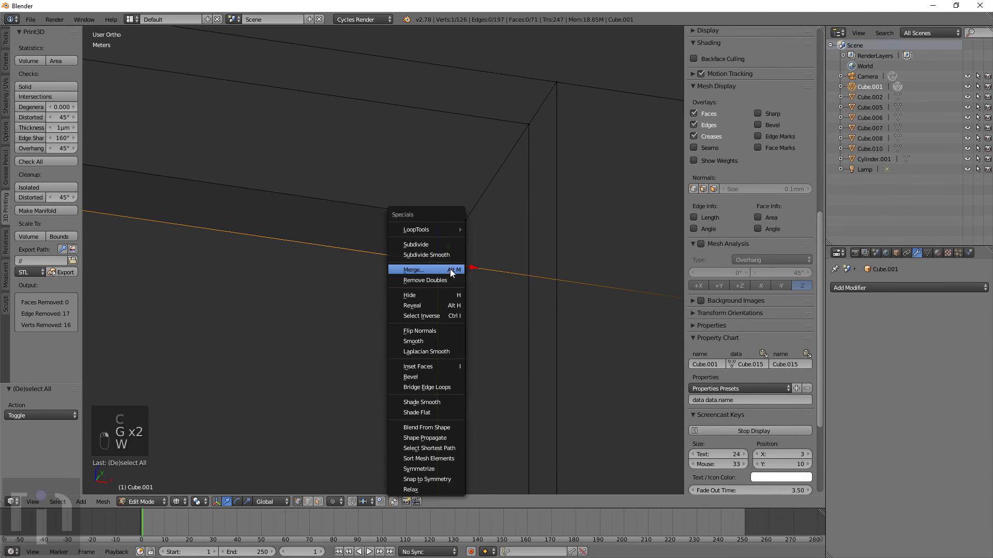
left_click(449, 269)
left_click(449, 270)
scroll(381, 290, "up", 3)
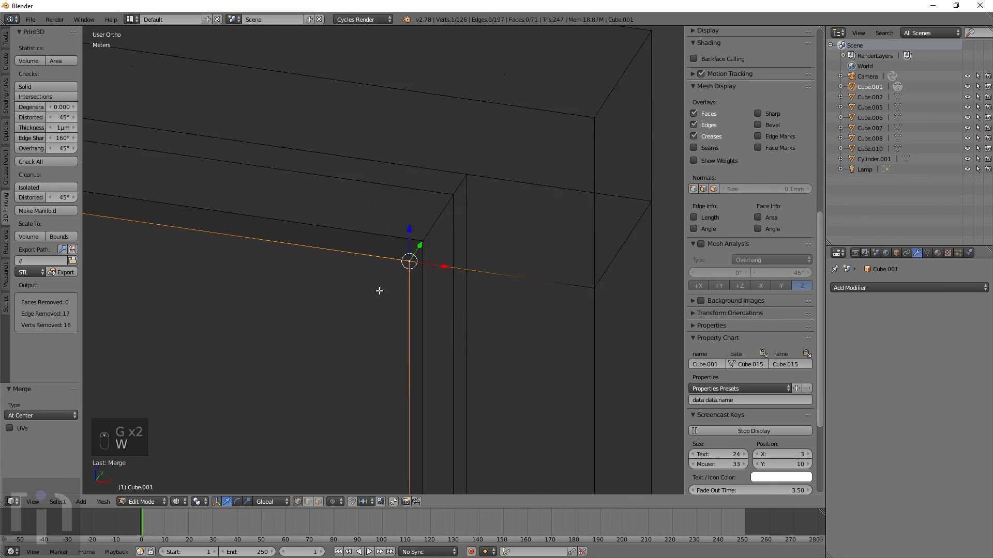
Test-move the vertices at the arm's lower outer corner above the brace to look for overlapping duplicates
middle_click_drag(270, 265, 581, 294, "shift")
right_click(367, 228)
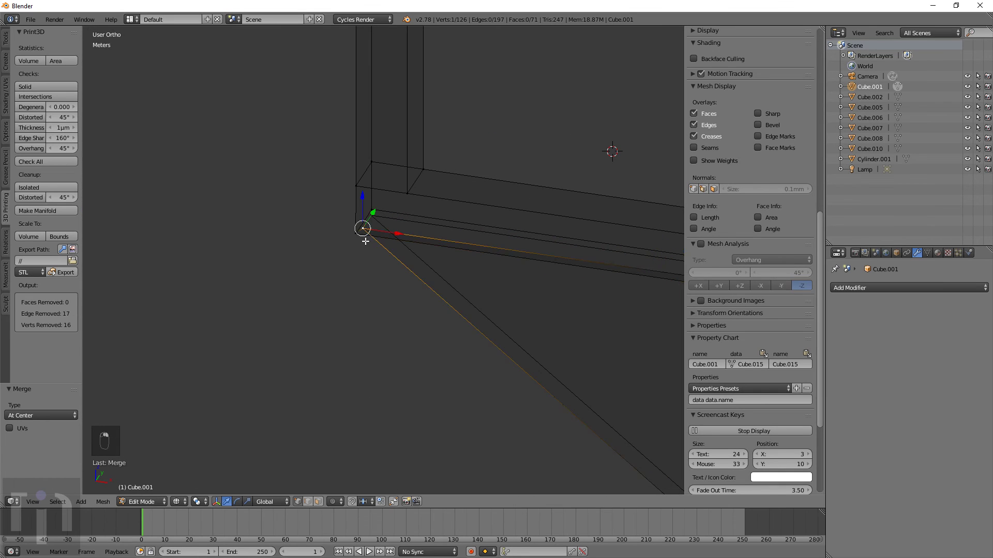
key("g")
right_click(432, 305)
key("g")
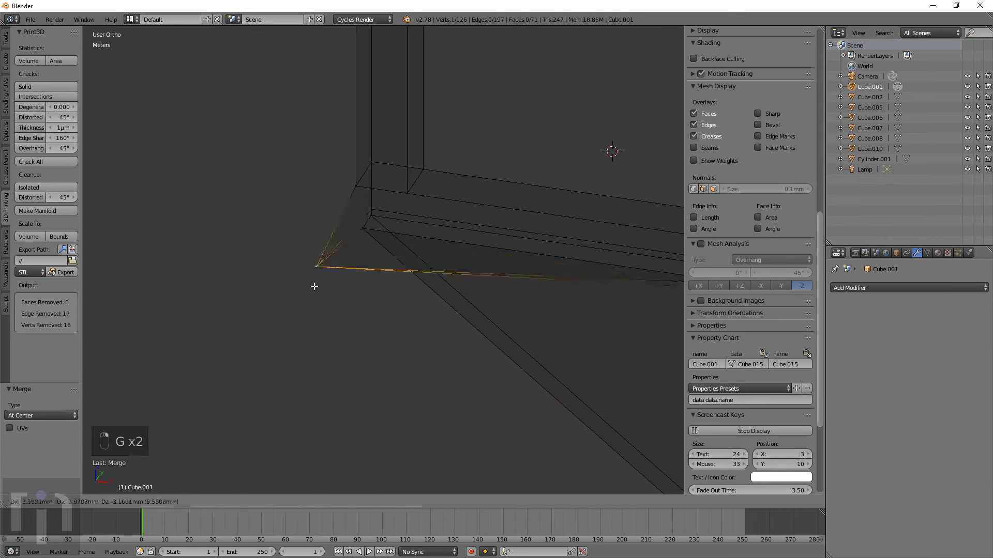
right_click(329, 276)
Run Select Non Manifold on the mesh and test-move the vertices where the post meets the underside of the arm
scroll(444, 254, "down", 4)
key("a")
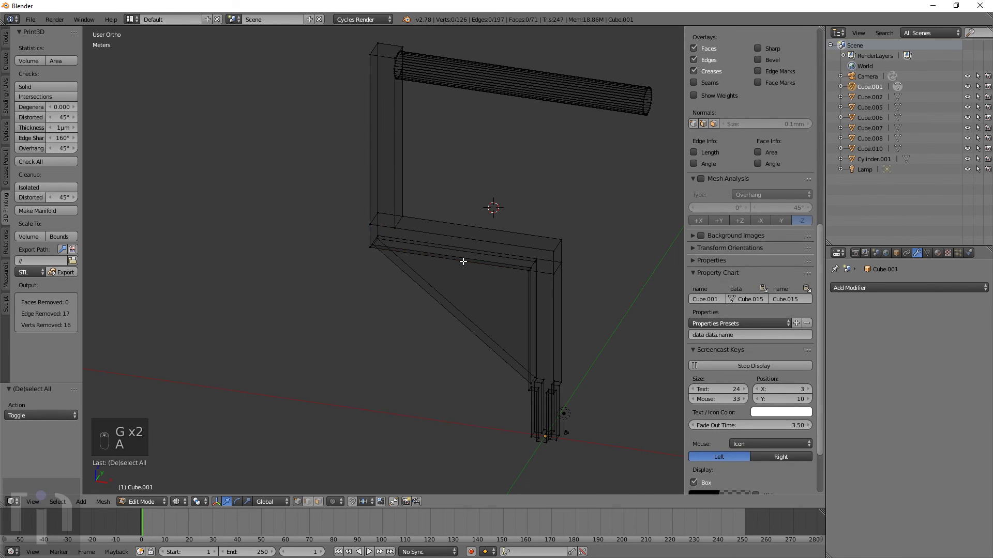
key("ctrl+alt+shift+m")
left_click_drag(557, 283, 443, 282, "shift")
scroll(445, 282, "up", 6)
right_click(555, 298)
key("g")
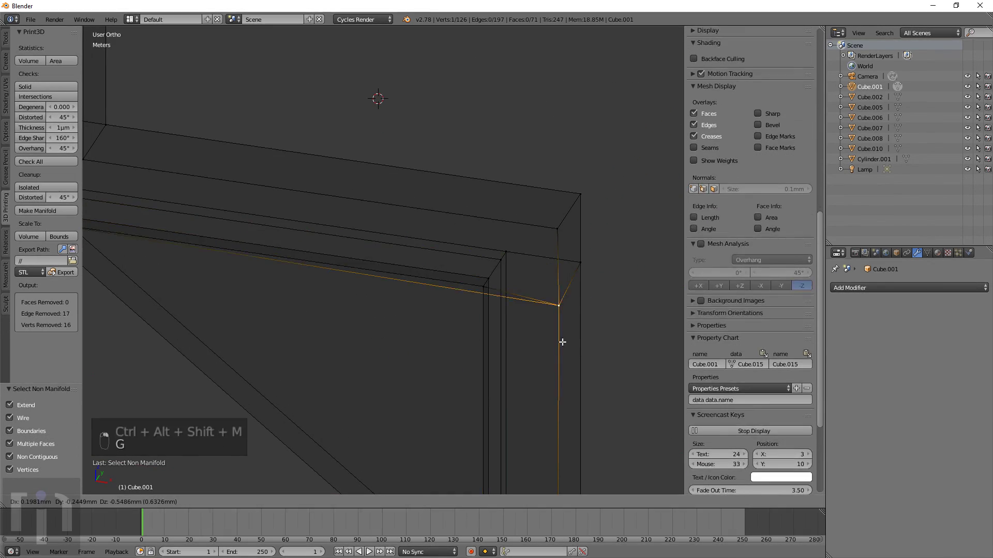
key("g")
left_click(496, 324)
middle_click_drag(512, 307, 371, 303)
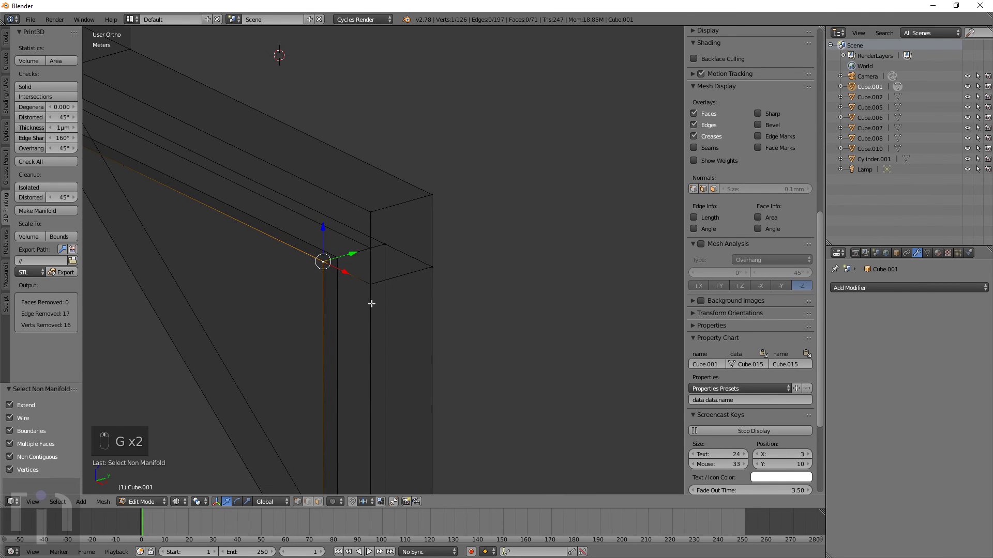
Select the arm's long lower edge and test-move it to examine how it connects at the post's corner
right_click(340, 275)
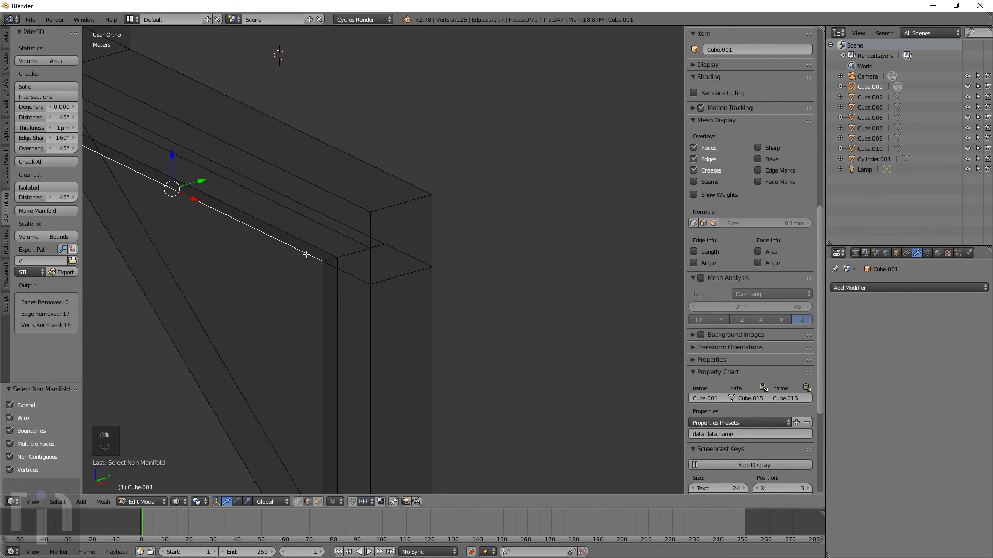
right_click(343, 273)
right_click(344, 272, "shift")
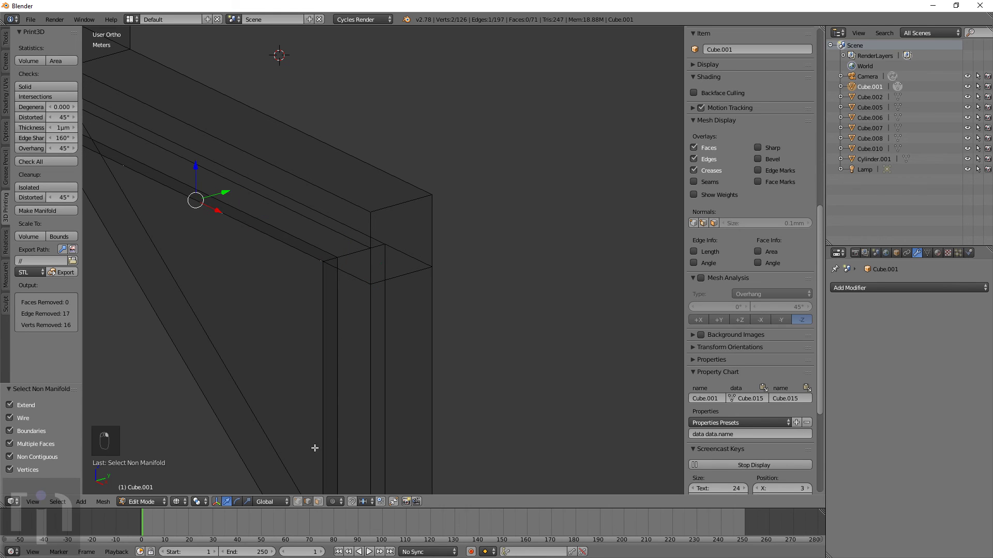
left_click(308, 501)
scroll(392, 266, "up", 4)
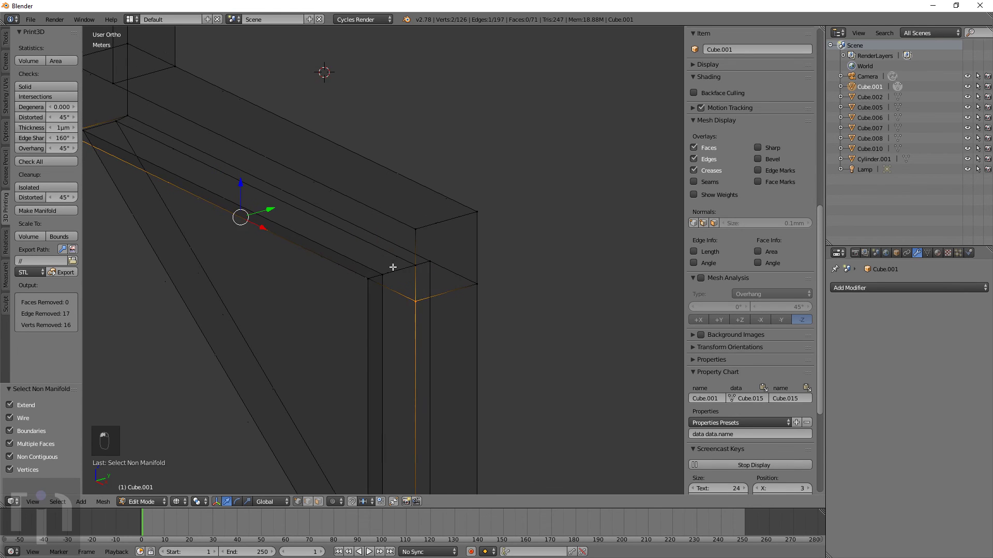
key("g")
right_click(290, 341)
right_click(436, 341)
scroll(362, 310, "down", 3)
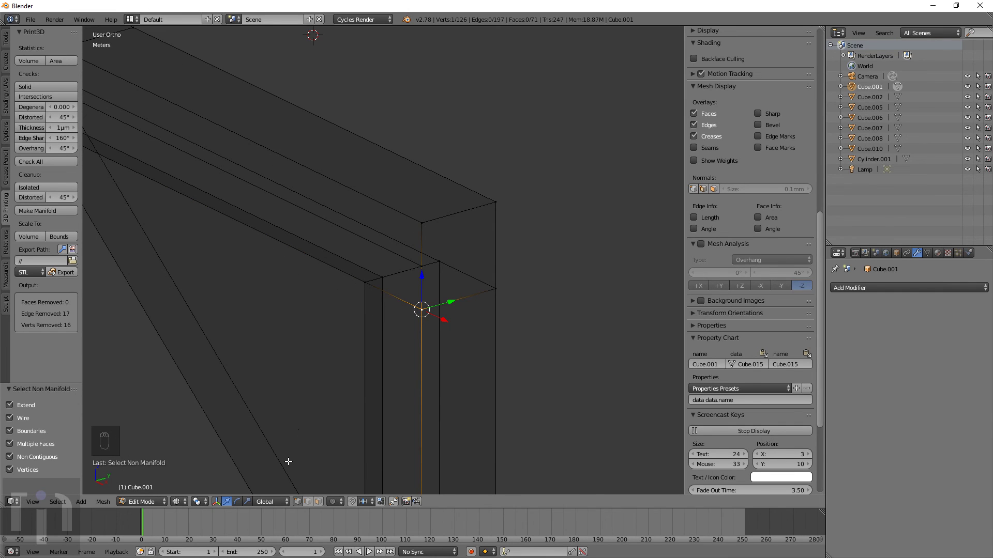
Delete the arm's long lower edge at the post's near corner using Only Edges & Faces
left_click(307, 501)
right_click(401, 297)
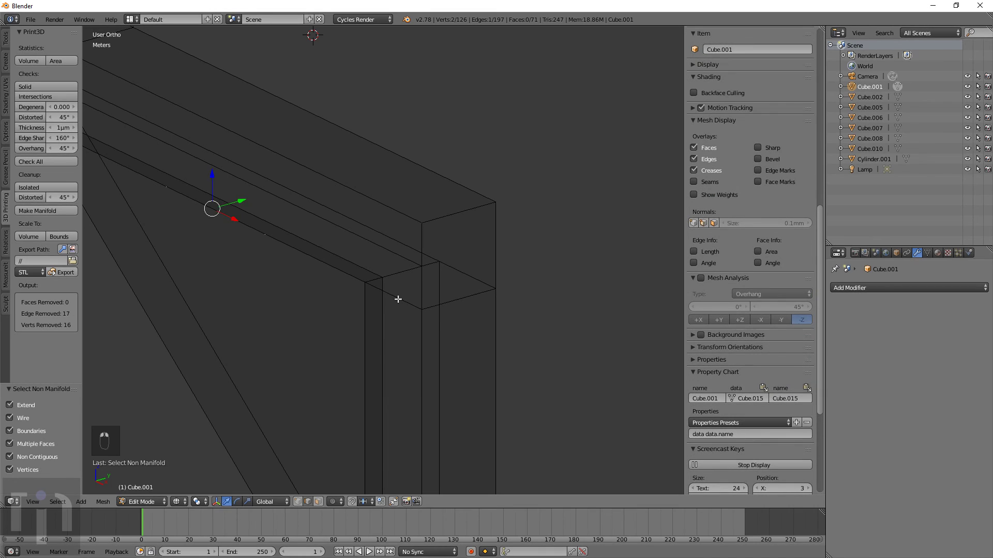
key("g")
right_click(355, 345)
key("x")
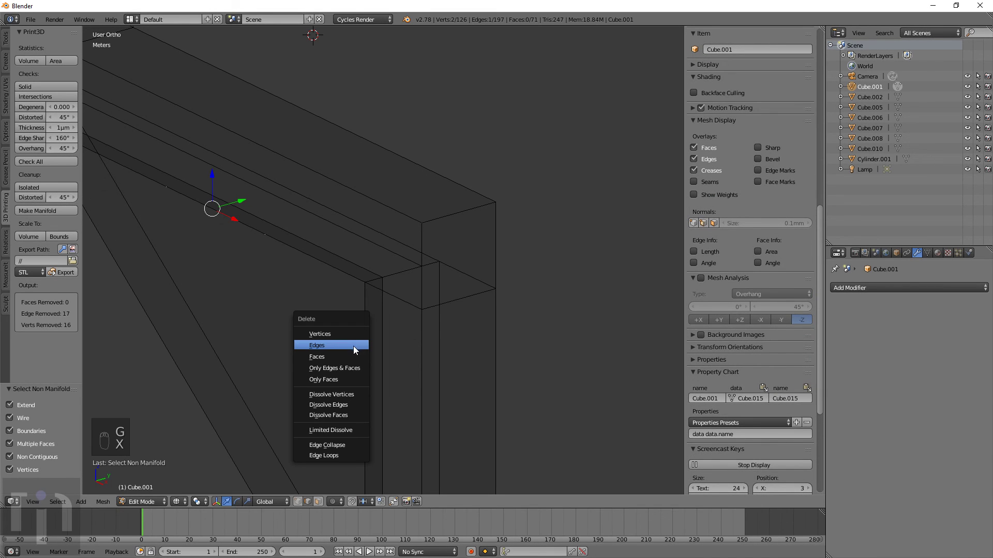
left_click(352, 367)
Fill the open side of the horizontal arm with a single face spanning from the upright to the post
key("z")
mouse_move(377, 310)
middle_mouse_down()
mouse_move(405, 312)
mouse_move(371, 316)
middle_mouse_up()
scroll(331, 281, "down", 4)
middle_click_drag(263, 230, 323, 261, "shift")
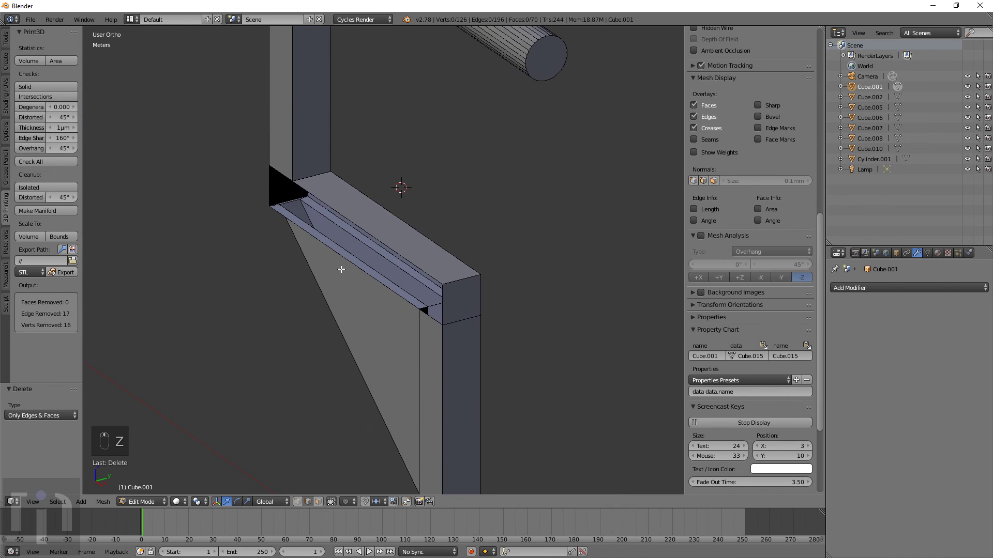
right_click(414, 313)
right_click(296, 180, "shift")
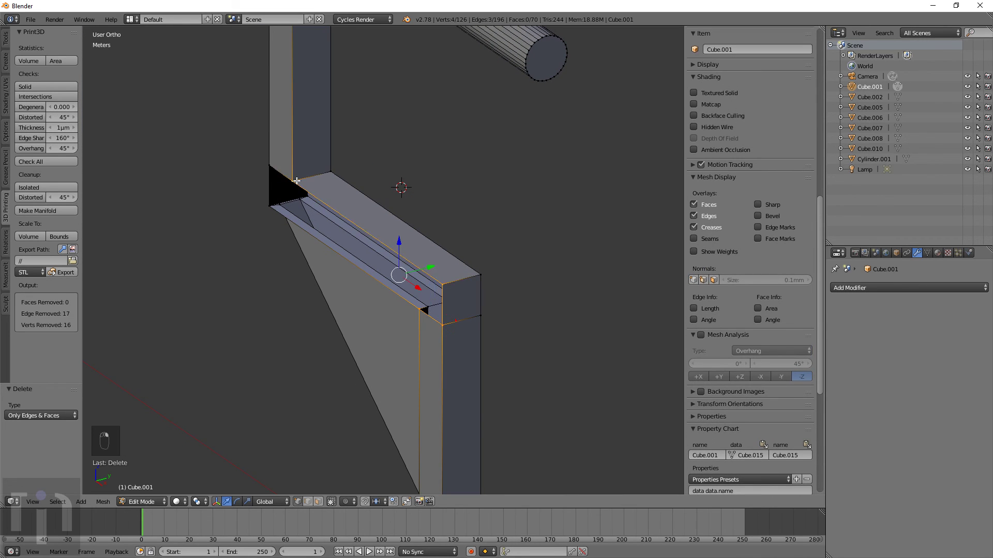
key("f")
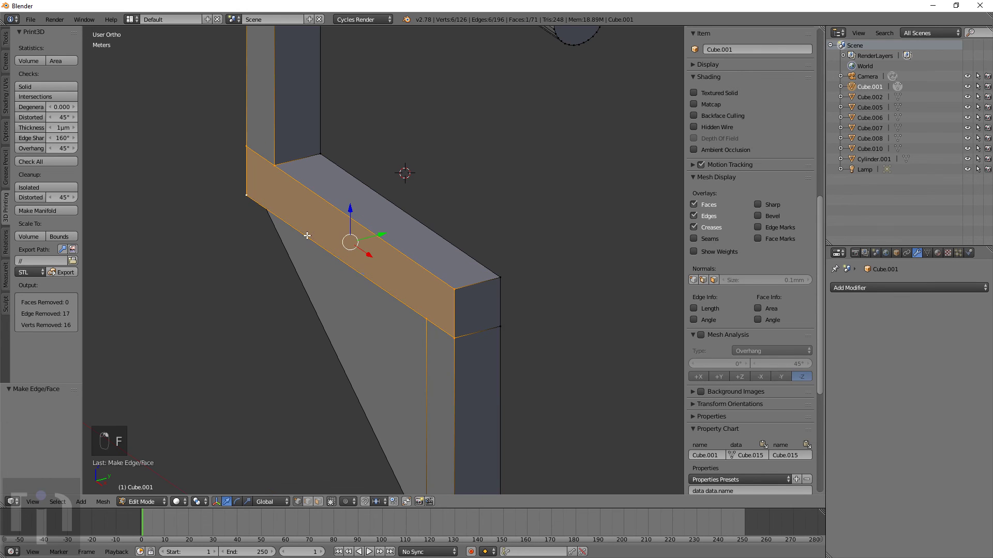
Inspect the filled arm in object mode, solid and wireframe, and check the mesh again for non-manifold geometry
key("z")
key("Tab")
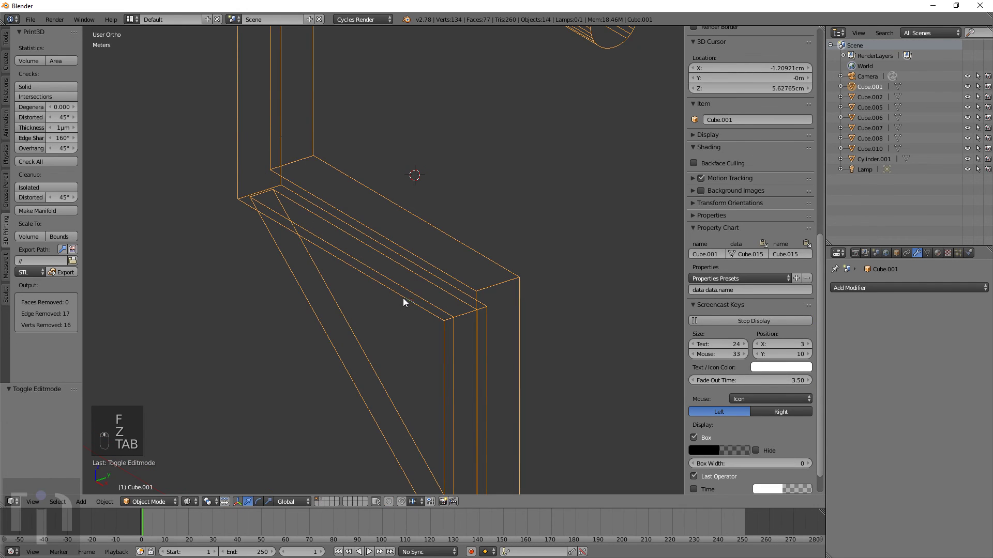
key("z")
middle_click_drag(403, 297, 434, 294)
key("z")
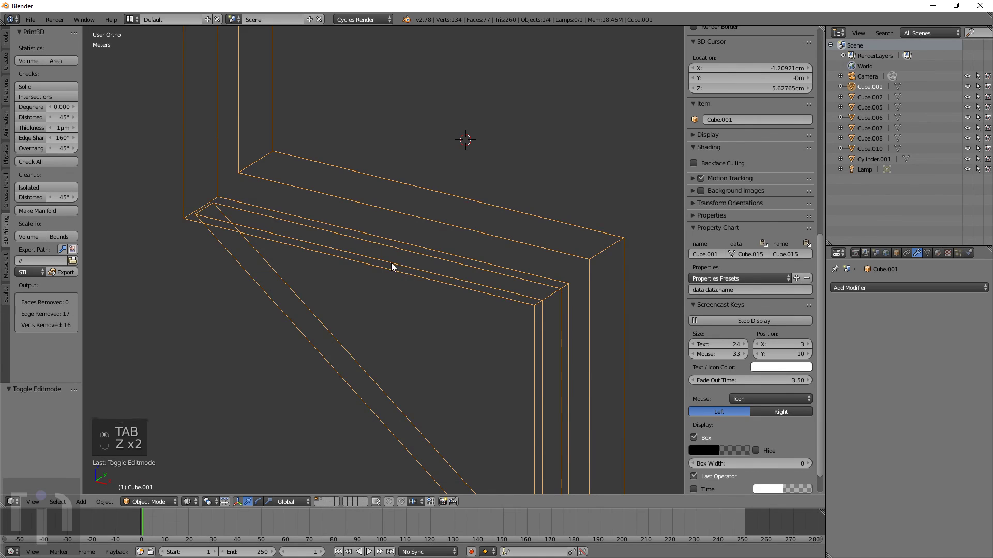
key("Tab")
scroll(391, 267, "down", 4)
key("a")
key("a")
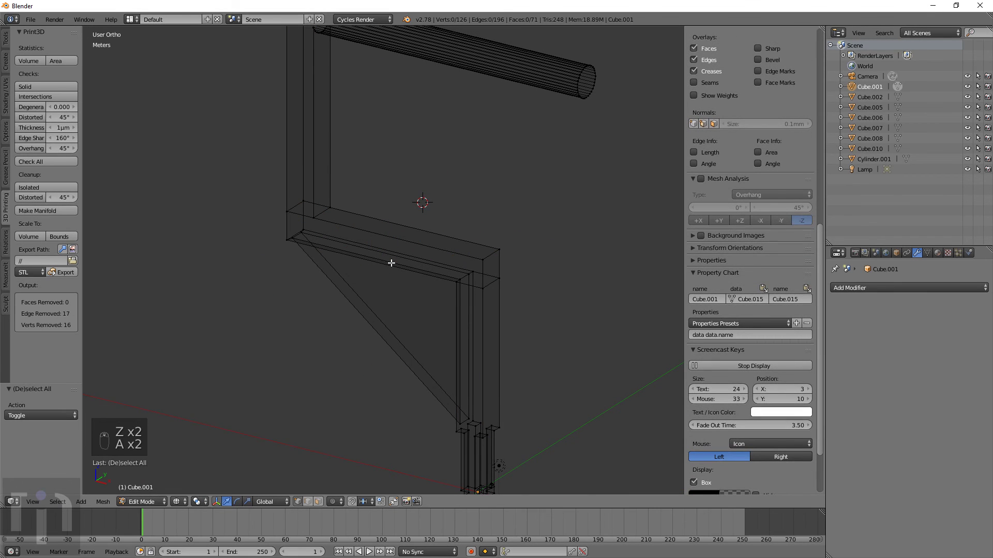
key("ctrl+alt+shift+m")
Delete the short non-manifold edge at the post's inner top corner under the arm using Only Edges & Faces
scroll(392, 263, "up", 5)
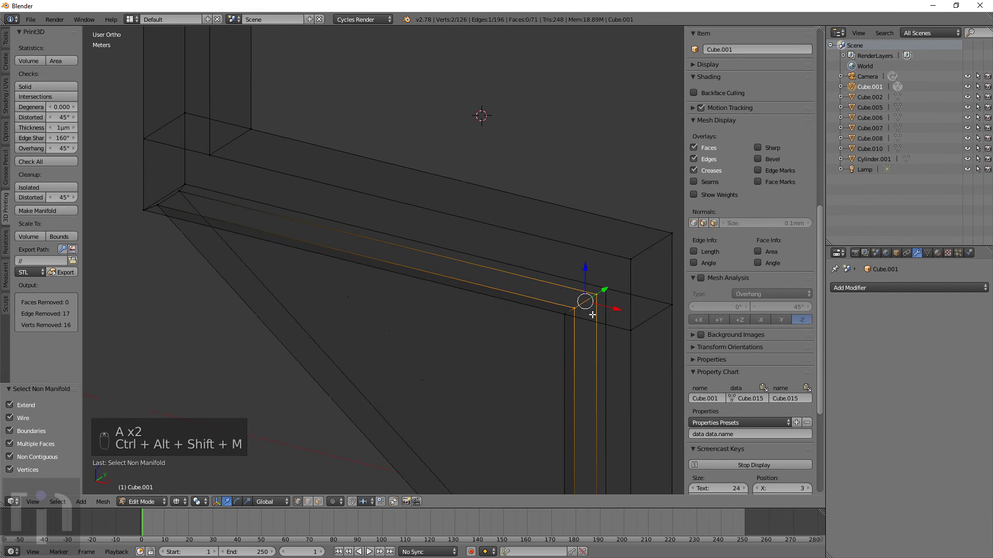
middle_click_drag(596, 315, 476, 290, "shift")
scroll(477, 291, "up", 4)
right_click(568, 302)
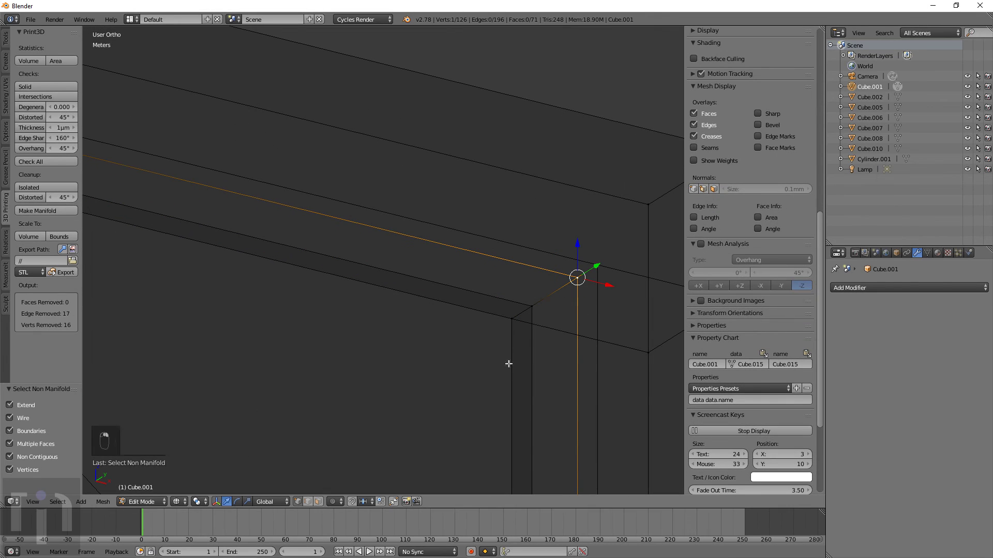
left_click(309, 502)
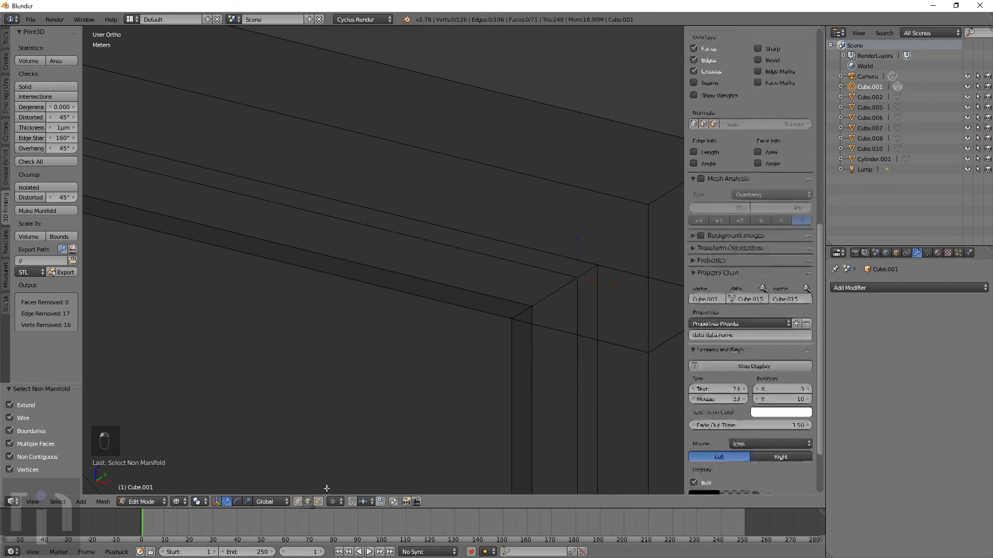
right_click(559, 293)
key("x")
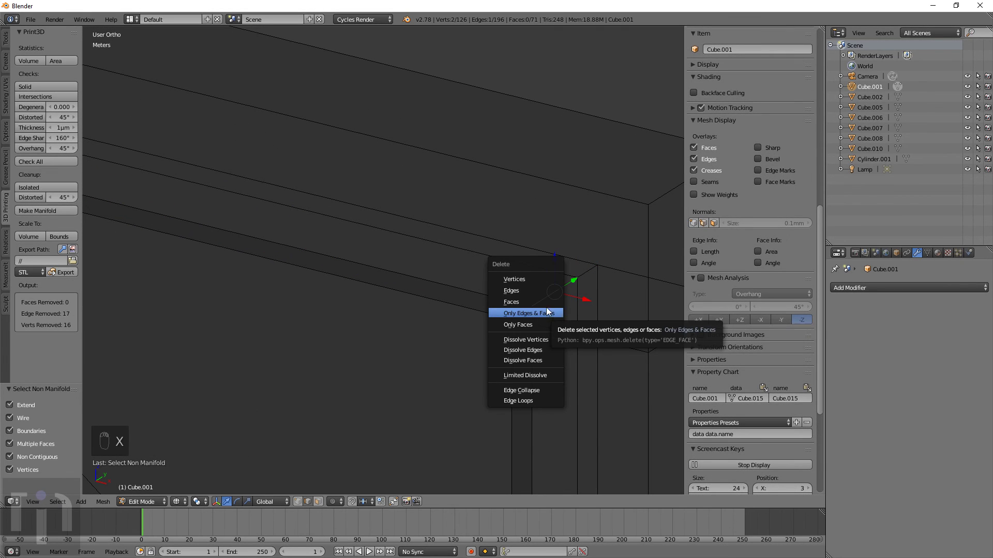
left_click(547, 310)
Run Select Non Manifold once more on the whole crank mesh
scroll(548, 309, "down", 3)
scroll(487, 313, "down", 2)
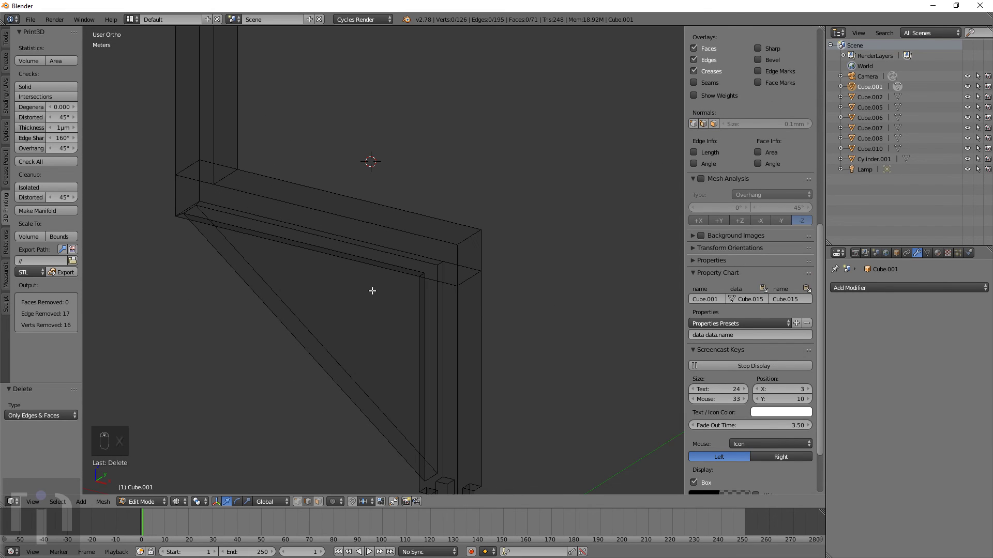
key("ctrl+alt+shift+m")
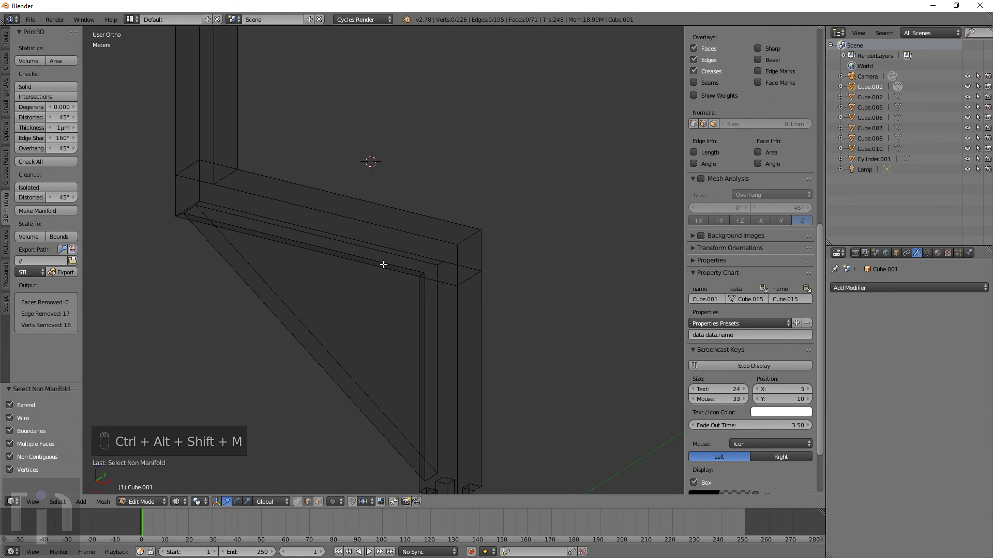
scroll(384, 264, "down", 5)
scroll(394, 248, "up", 3)
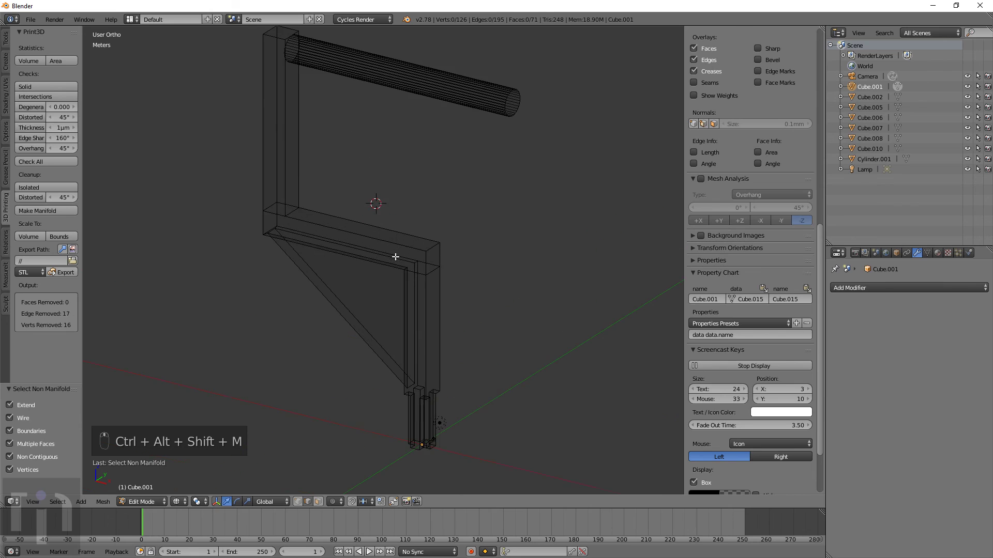
Examine the crank's brace, arm and post from several sides in object mode with solid shading
key("Tab")
scroll(396, 258, "down", 3)
key("z")
mouse_move(422, 245)
middle_mouse_down()
mouse_move(561, 227)
mouse_move(429, 256)
mouse_move(474, 155)
middle_mouse_up()
scroll(429, 256, "up", 5)
scroll(429, 257, "down", 5)
scroll(474, 155, "up", 5)
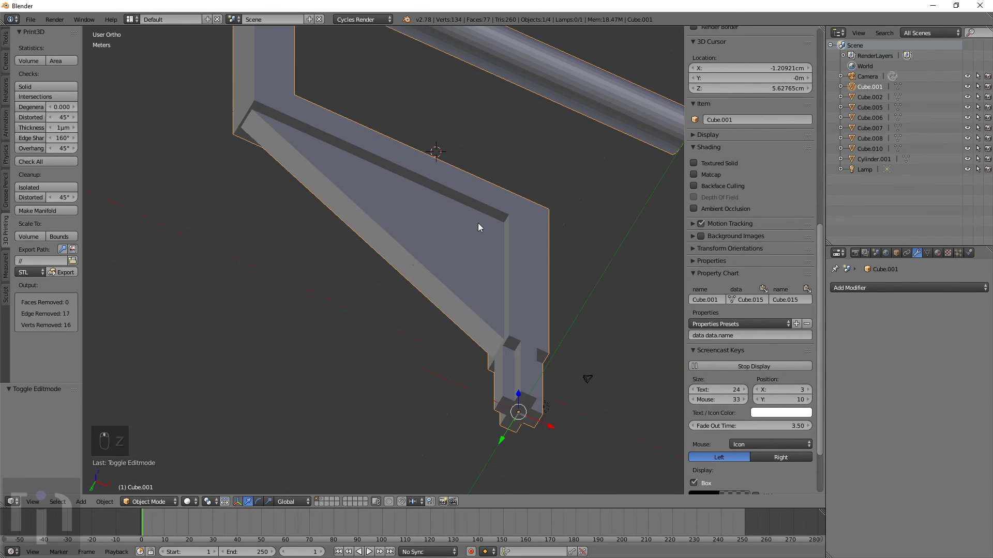
middle_click_drag(483, 228, 405, 323)
middle_click_drag(357, 247, 473, 247, "shift")
Examine the whole crank in wireframe from several angles, checking the handle, arm and brace joints for leftover internal edges
key("z")
middle_click_drag(434, 308, 472, 280)
middle_click_drag(335, 289, 305, 304)
scroll(332, 265, "up", 3)
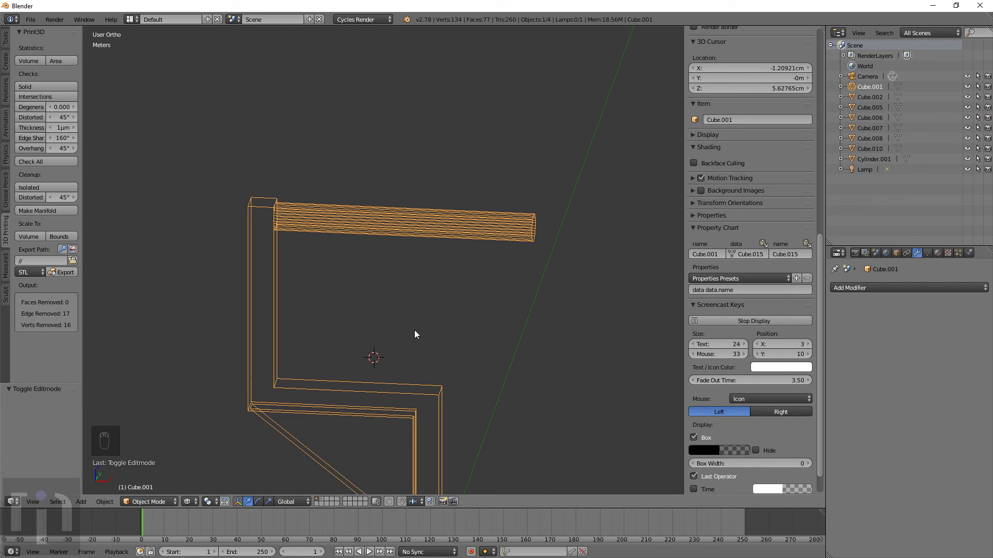
middle_click_drag(418, 340, 426, 201, "shift")
scroll(427, 241, "down", 3)
middle_click_drag(428, 244, 526, 312)
scroll(445, 279, "up", 4)
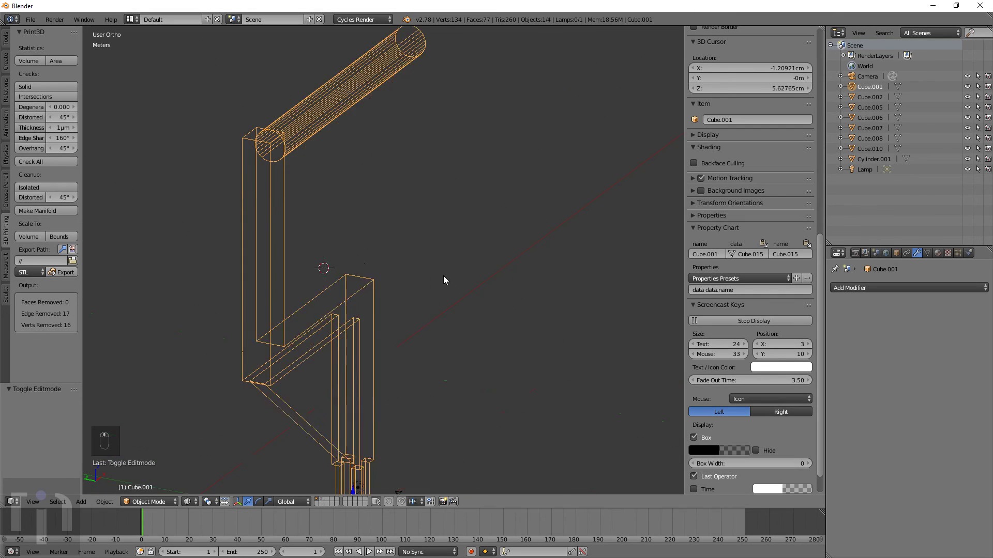
scroll(370, 292, "down", 2)
middle_click_drag(368, 303, 320, 317)
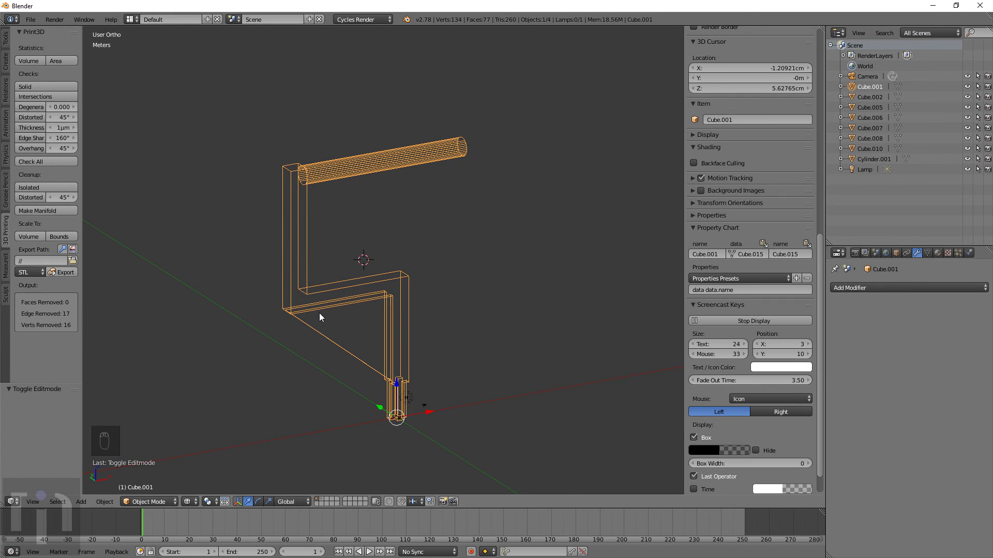
scroll(319, 314, "down", 2)
scroll(323, 313, "up", 6)
scroll(324, 313, "down", 3)
mouse_move(325, 313)
middle_mouse_down()
mouse_move(371, 315)
mouse_move(275, 327)
mouse_move(306, 316)
middle_mouse_up()
Compare the solid-shaded crank with the dimensioned original parts on the other layer
key("z")
mouse_move(437, 321)
middle_mouse_down()
mouse_move(269, 311)
mouse_move(462, 310)
mouse_move(428, 296)
middle_mouse_up()
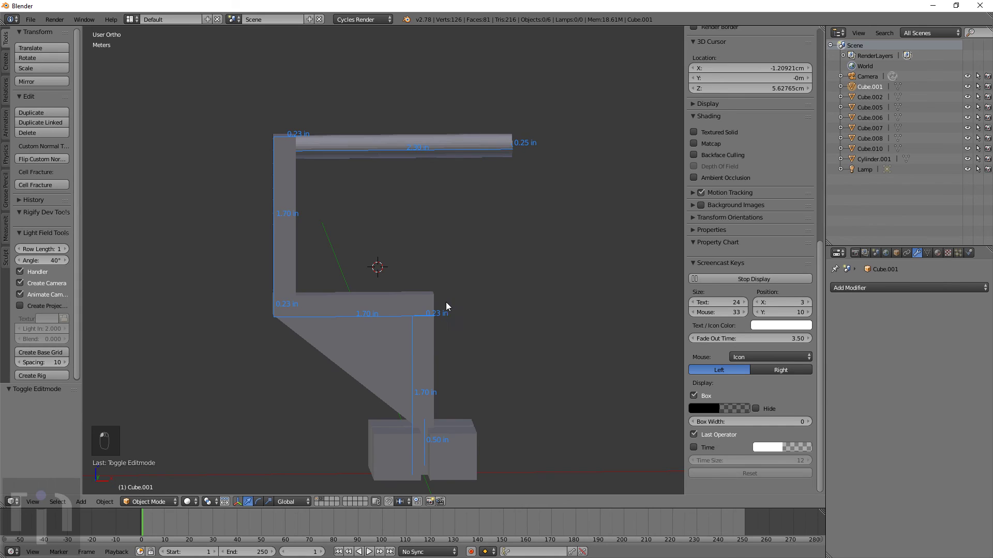
middle_click_drag(446, 307, 372, 282)
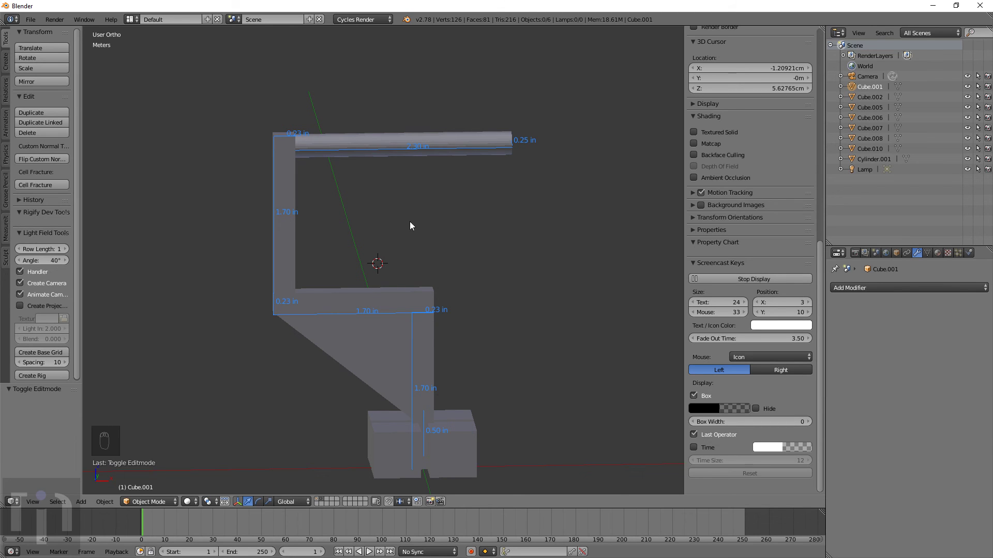
mouse_move(449, 364)
middle_mouse_down()
mouse_move(275, 365)
mouse_move(310, 377)
mouse_move(462, 375)
middle_mouse_up()
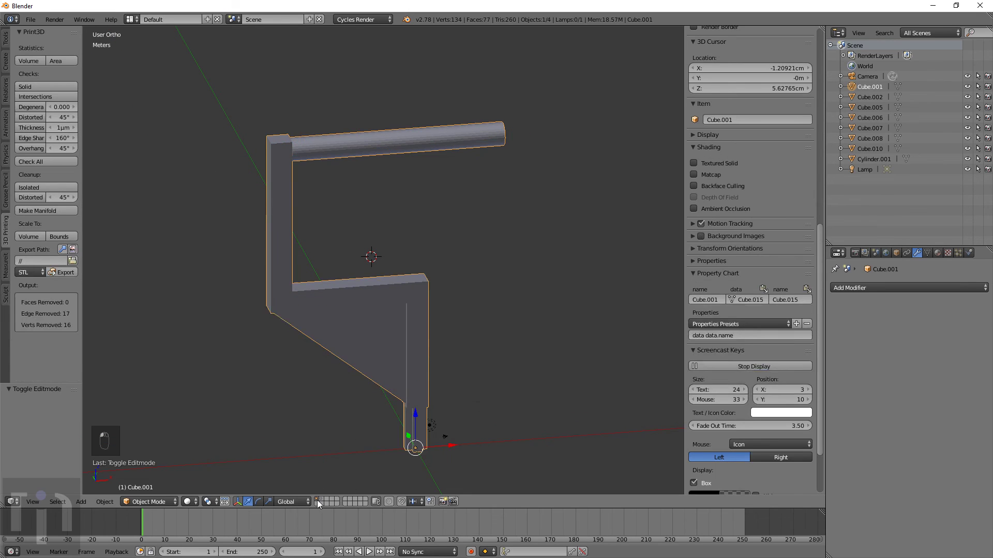
middle_click_drag(345, 333, 428, 326)
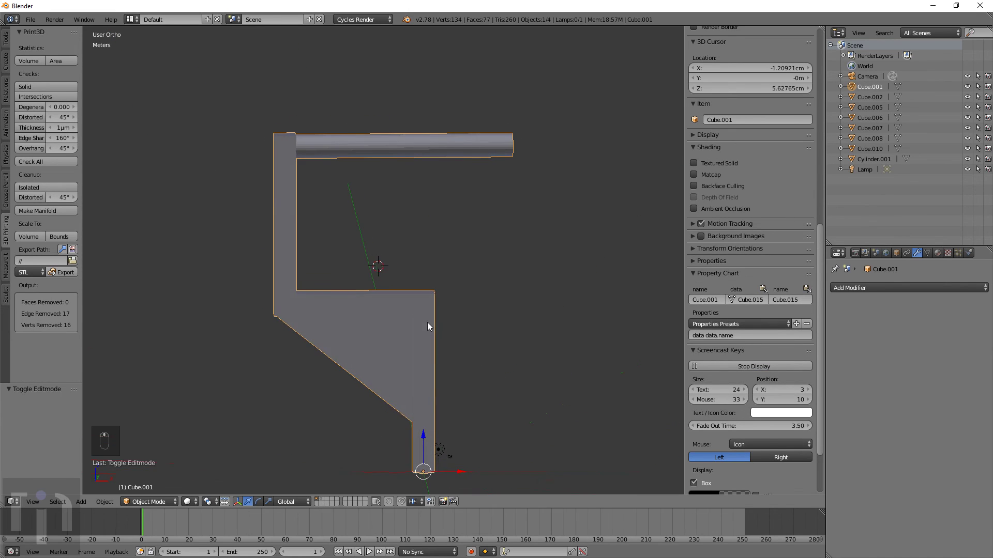